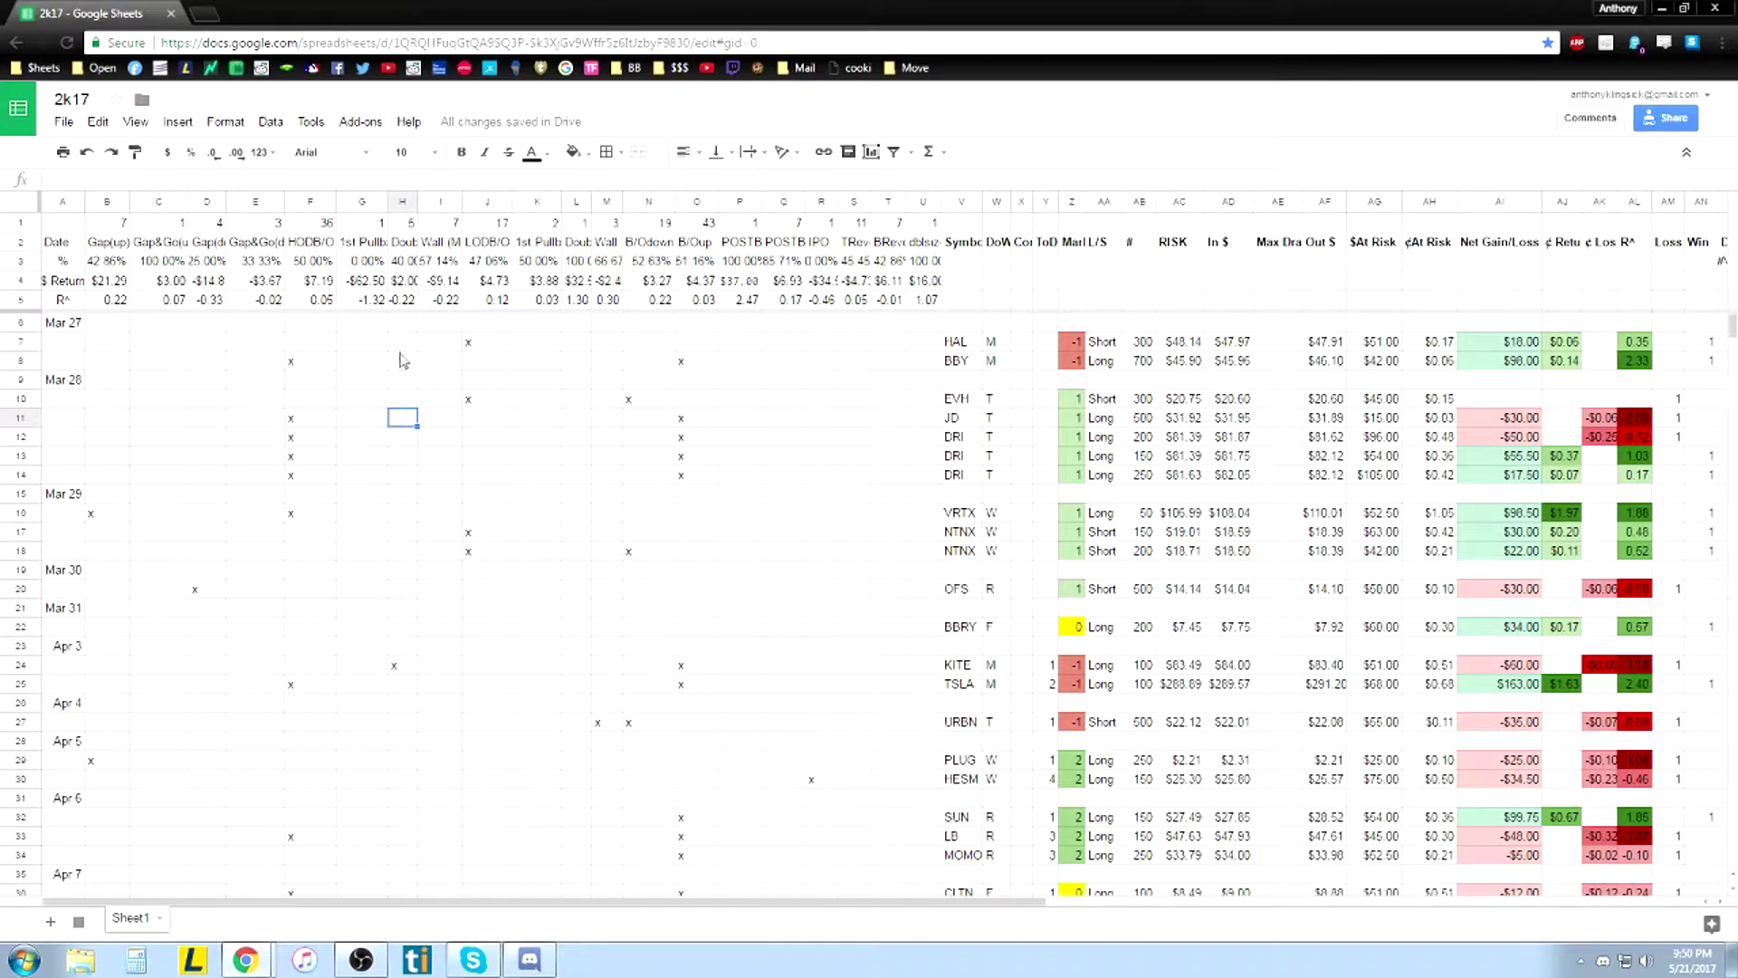
# Locate the first trading date, Mar 27, in the Date column and dismiss the incoming chat notification
pyautogui.click(304, 380)
pyautogui.click(78, 341)
pyautogui.click(77, 326)
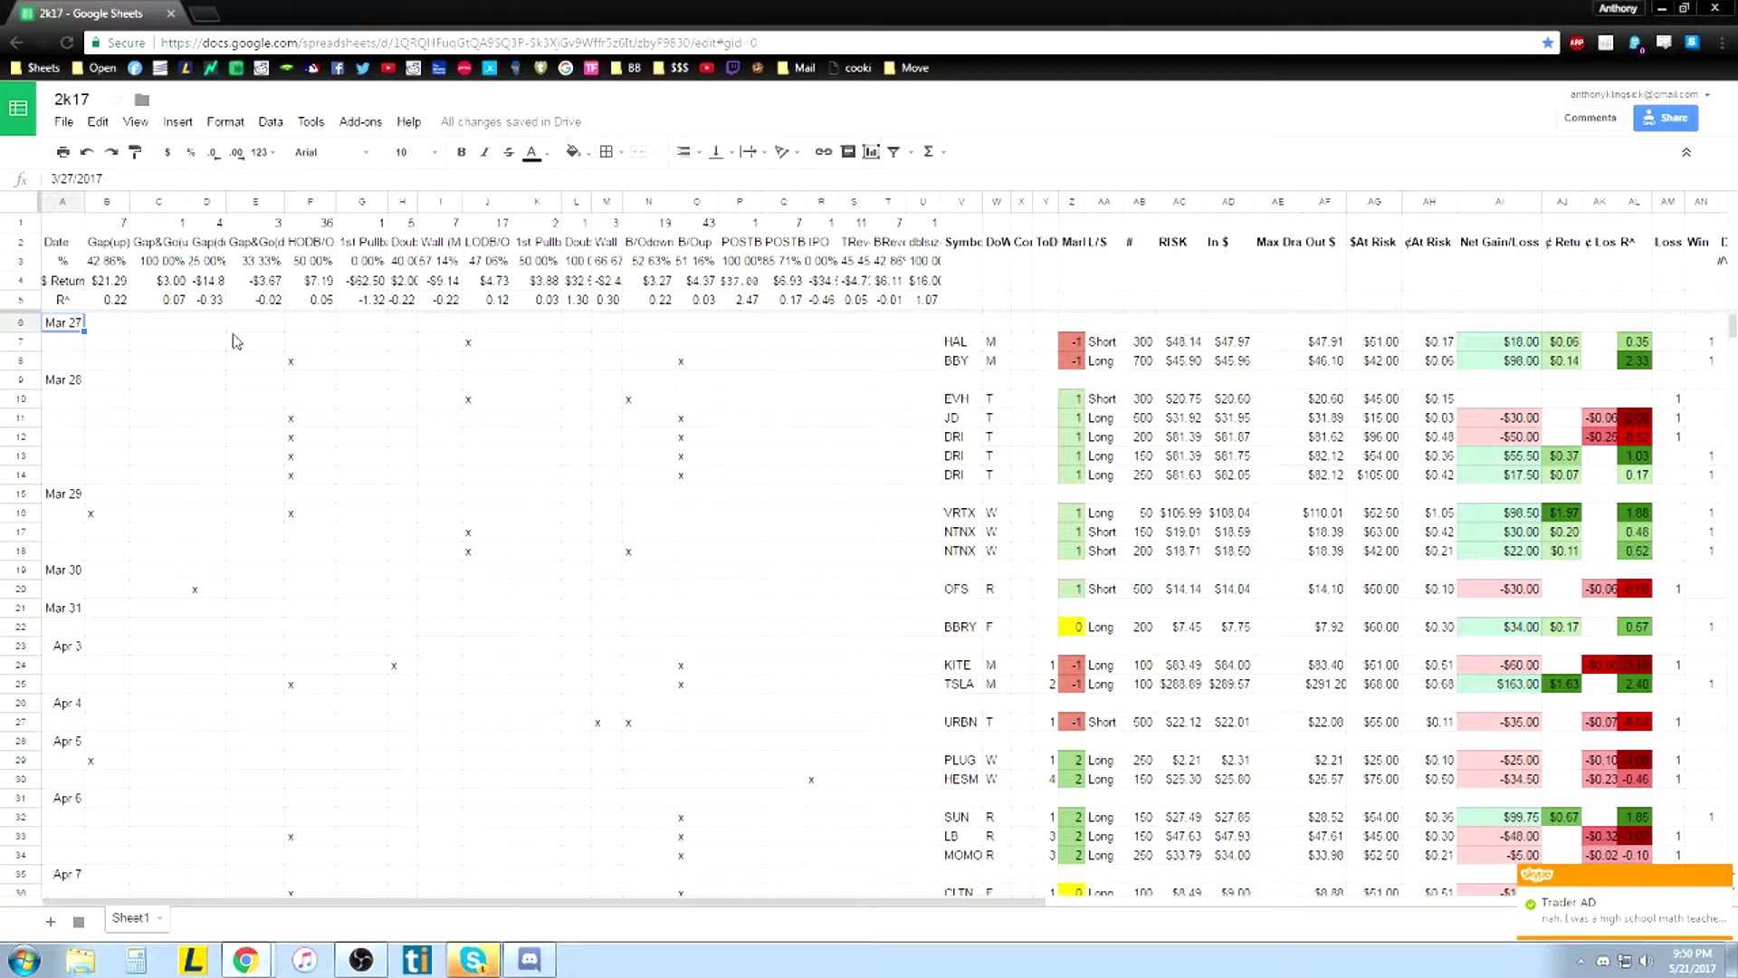
pyautogui.click(1723, 877)
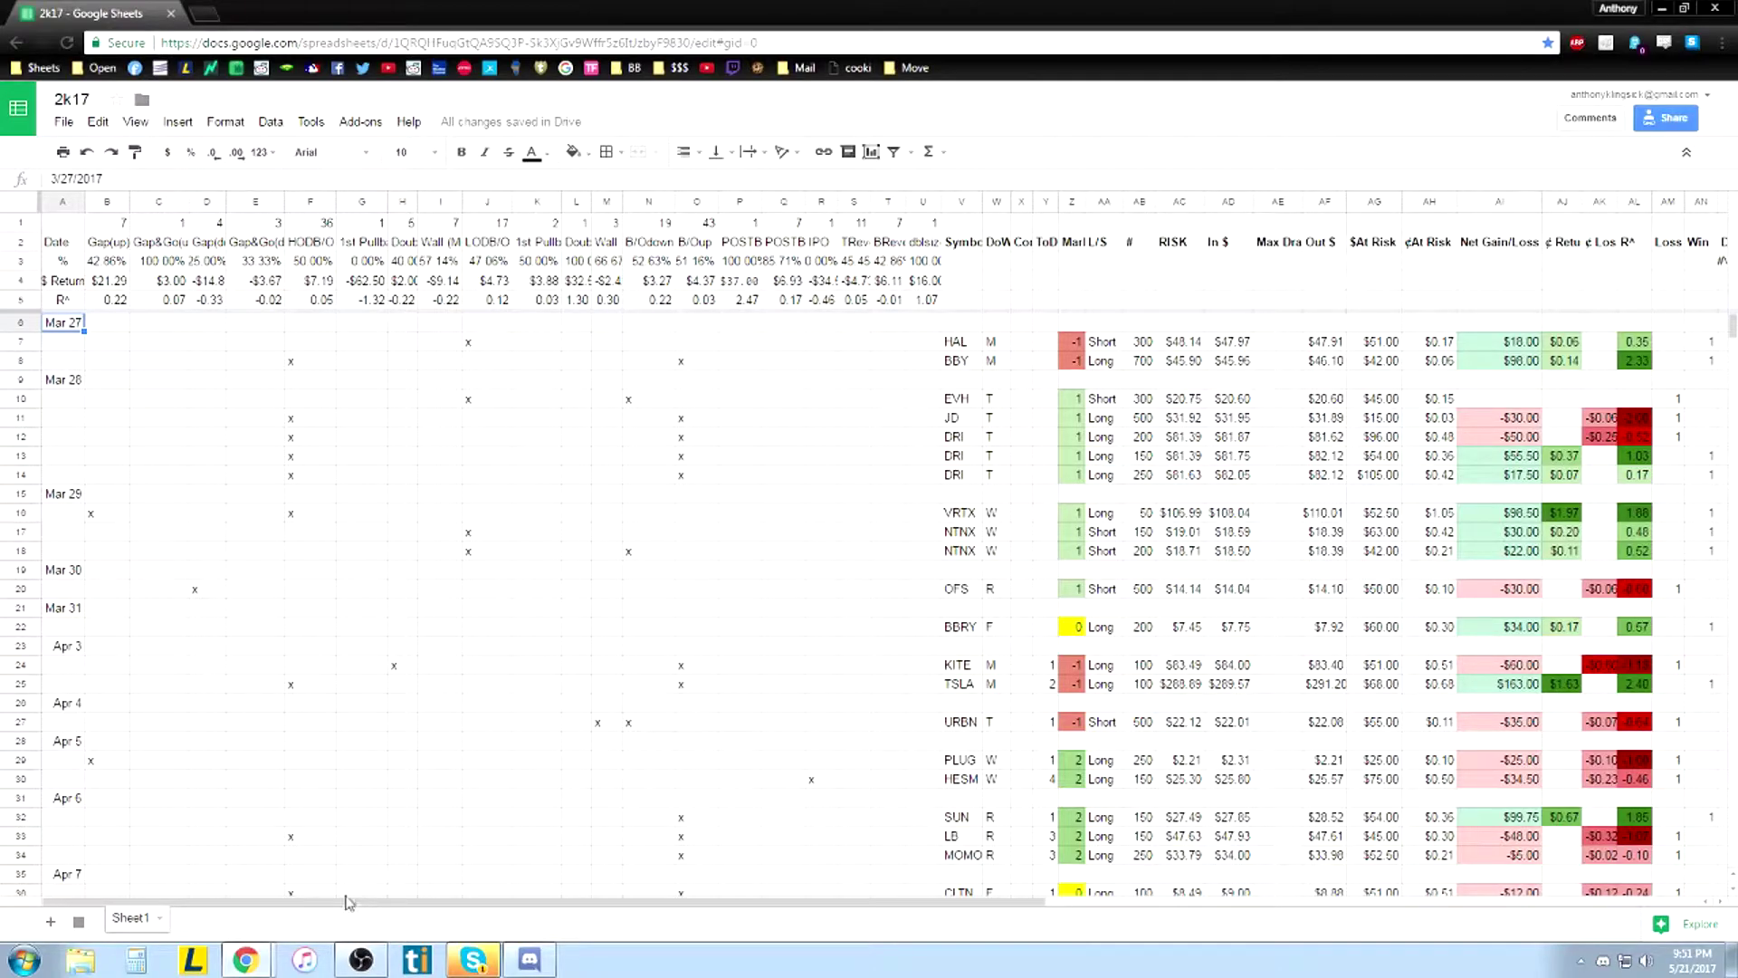
# Highlight the setup summary block B1:U5 above the trade log, then clear the highlight
pyautogui.click(194, 403)
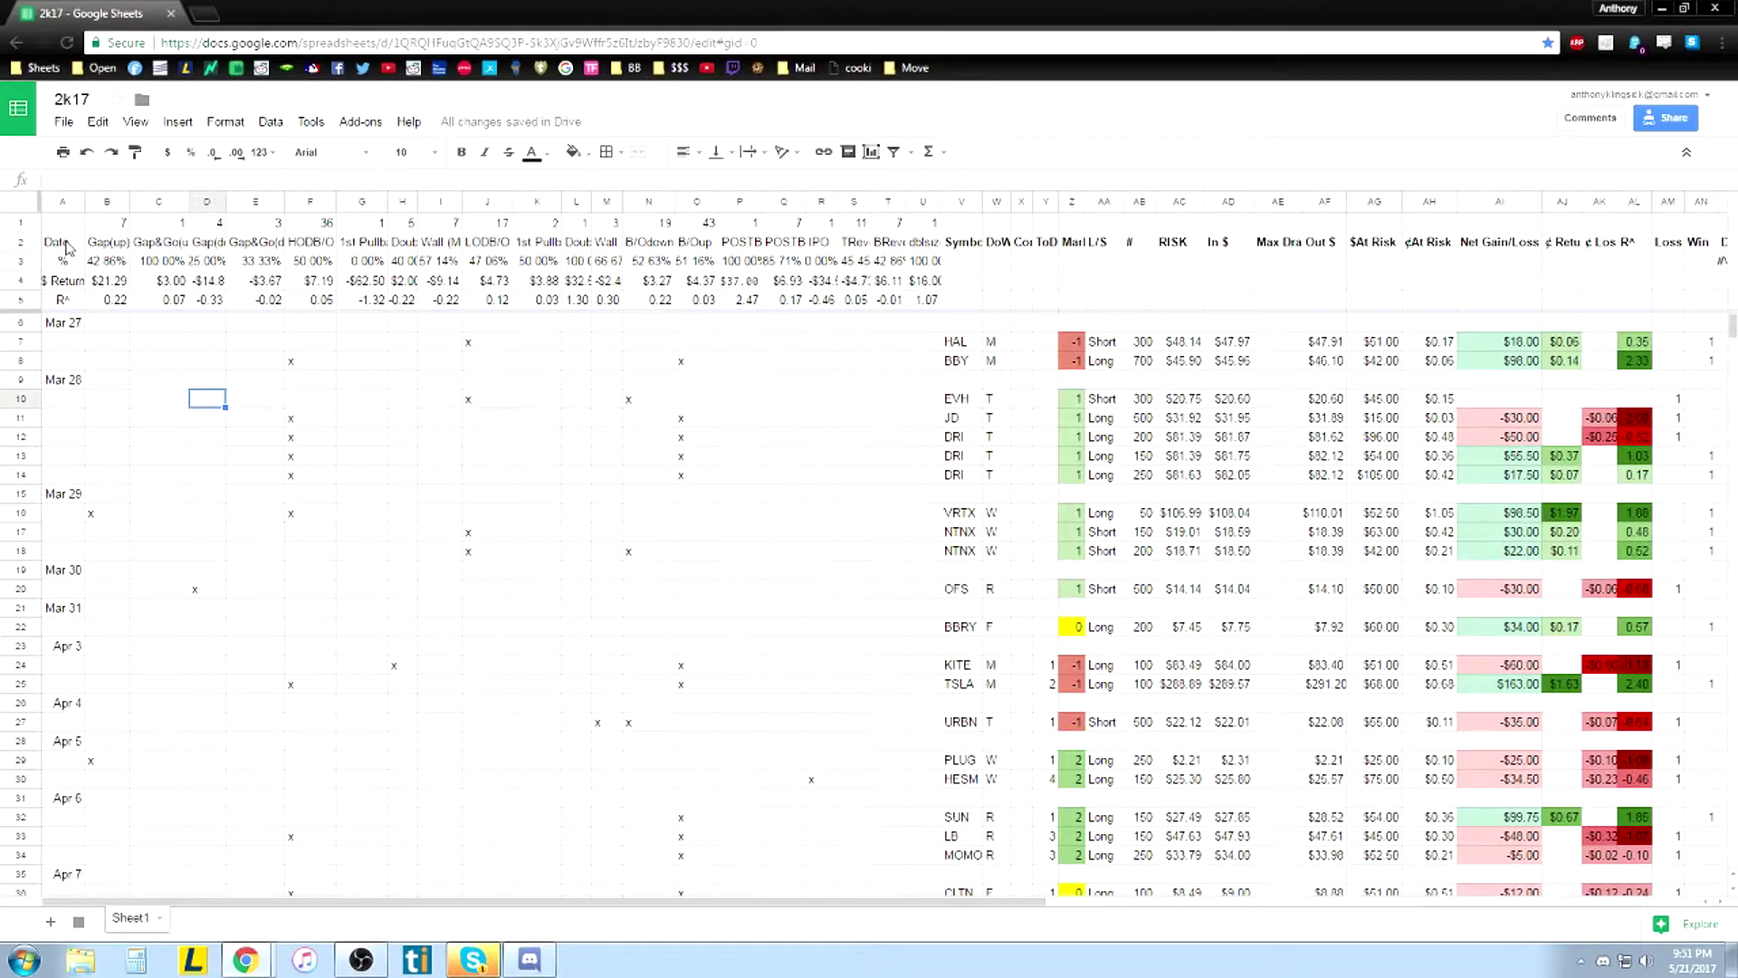
pyautogui.click(113, 223)
pyautogui.moveTo(714, 297); pyautogui.dragTo(931, 306)
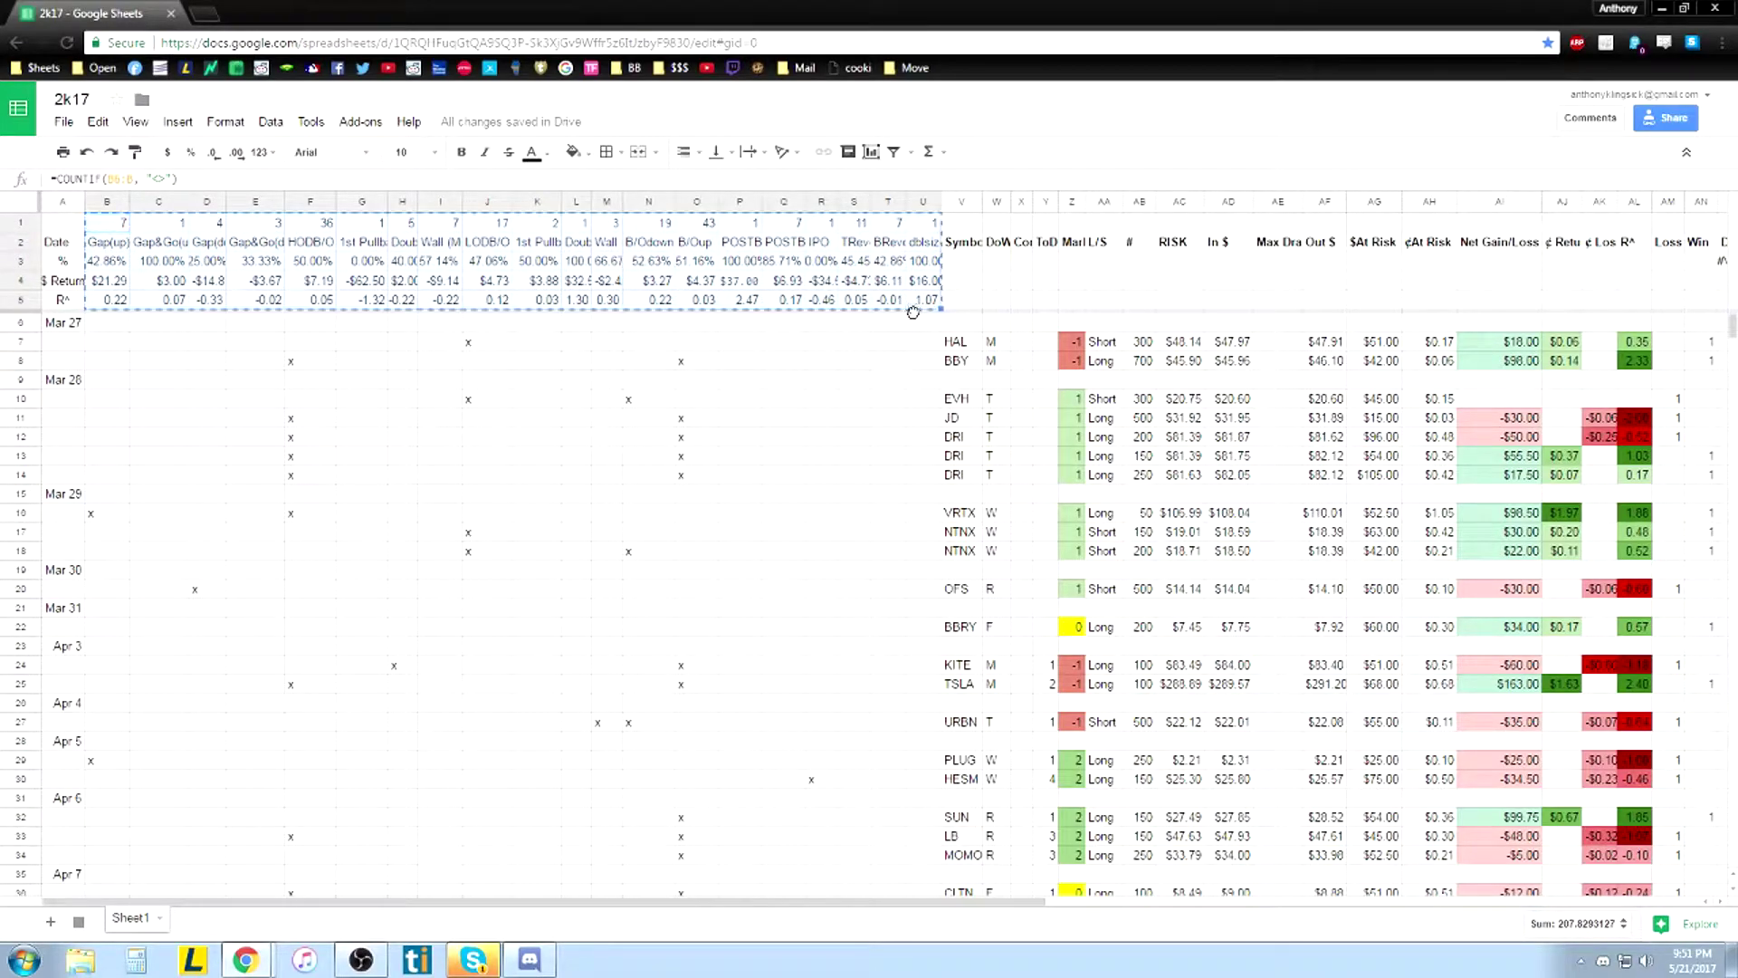
pyautogui.click(571, 381)
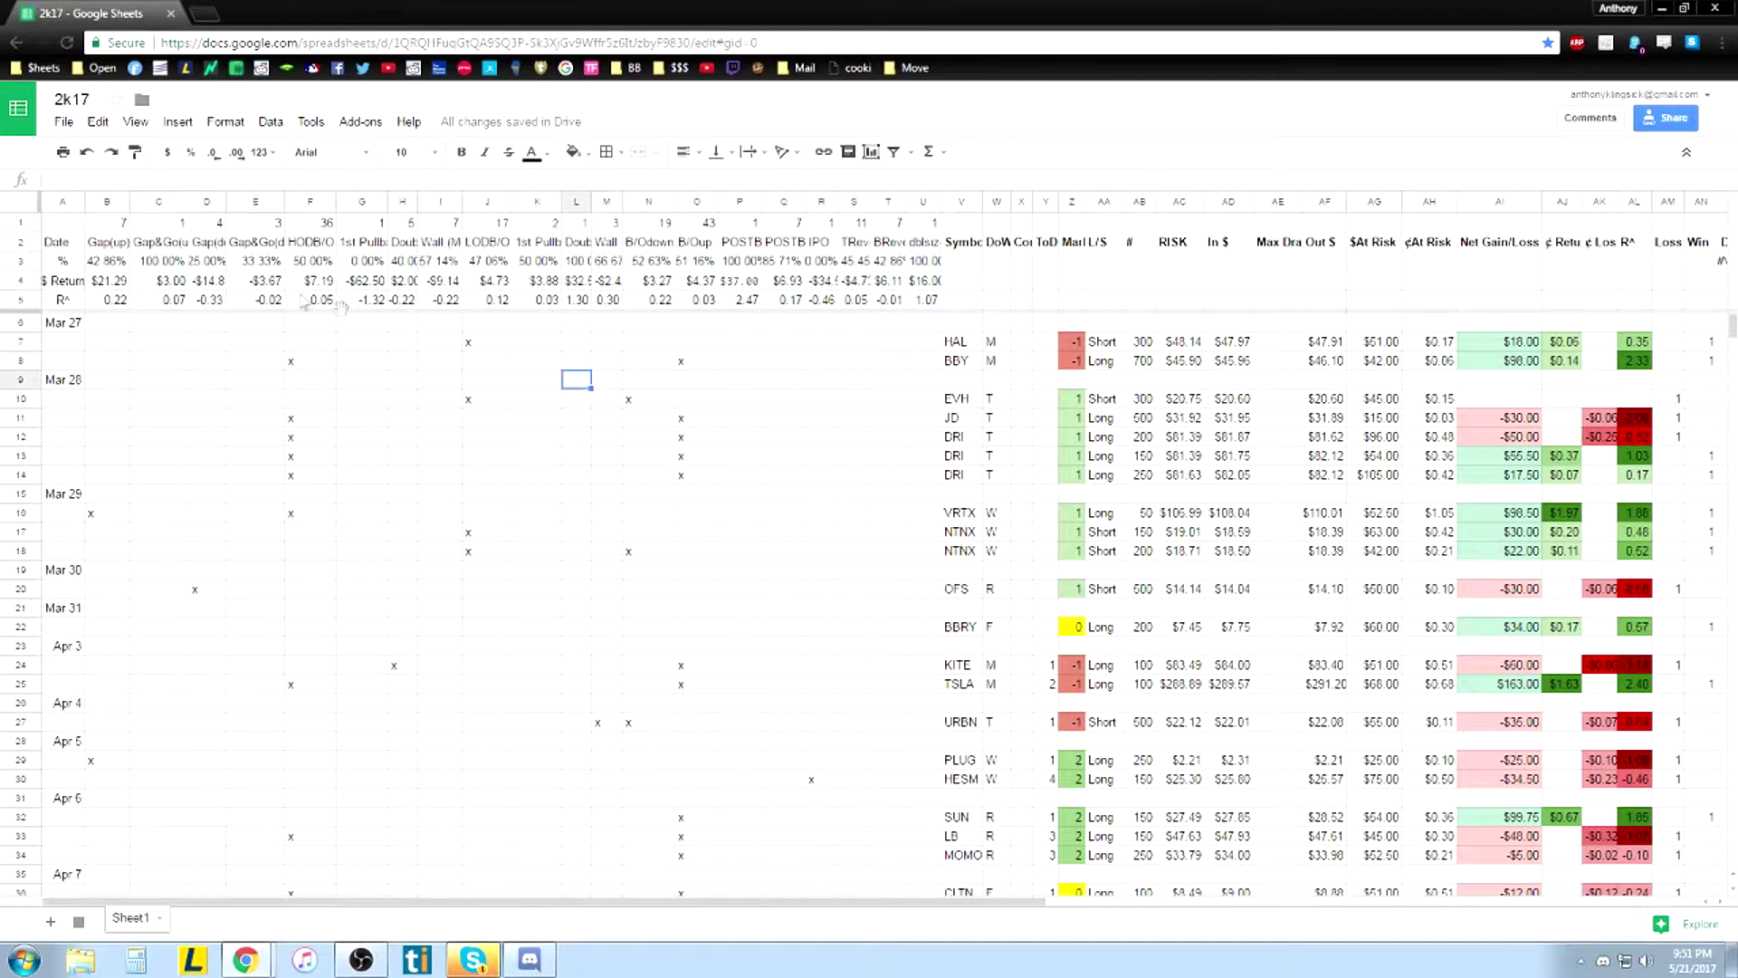
# Read the full setup names in the row 2 headers from Gap(up) through LODB/O
pyautogui.click(107, 248)
pyautogui.click(159, 245)
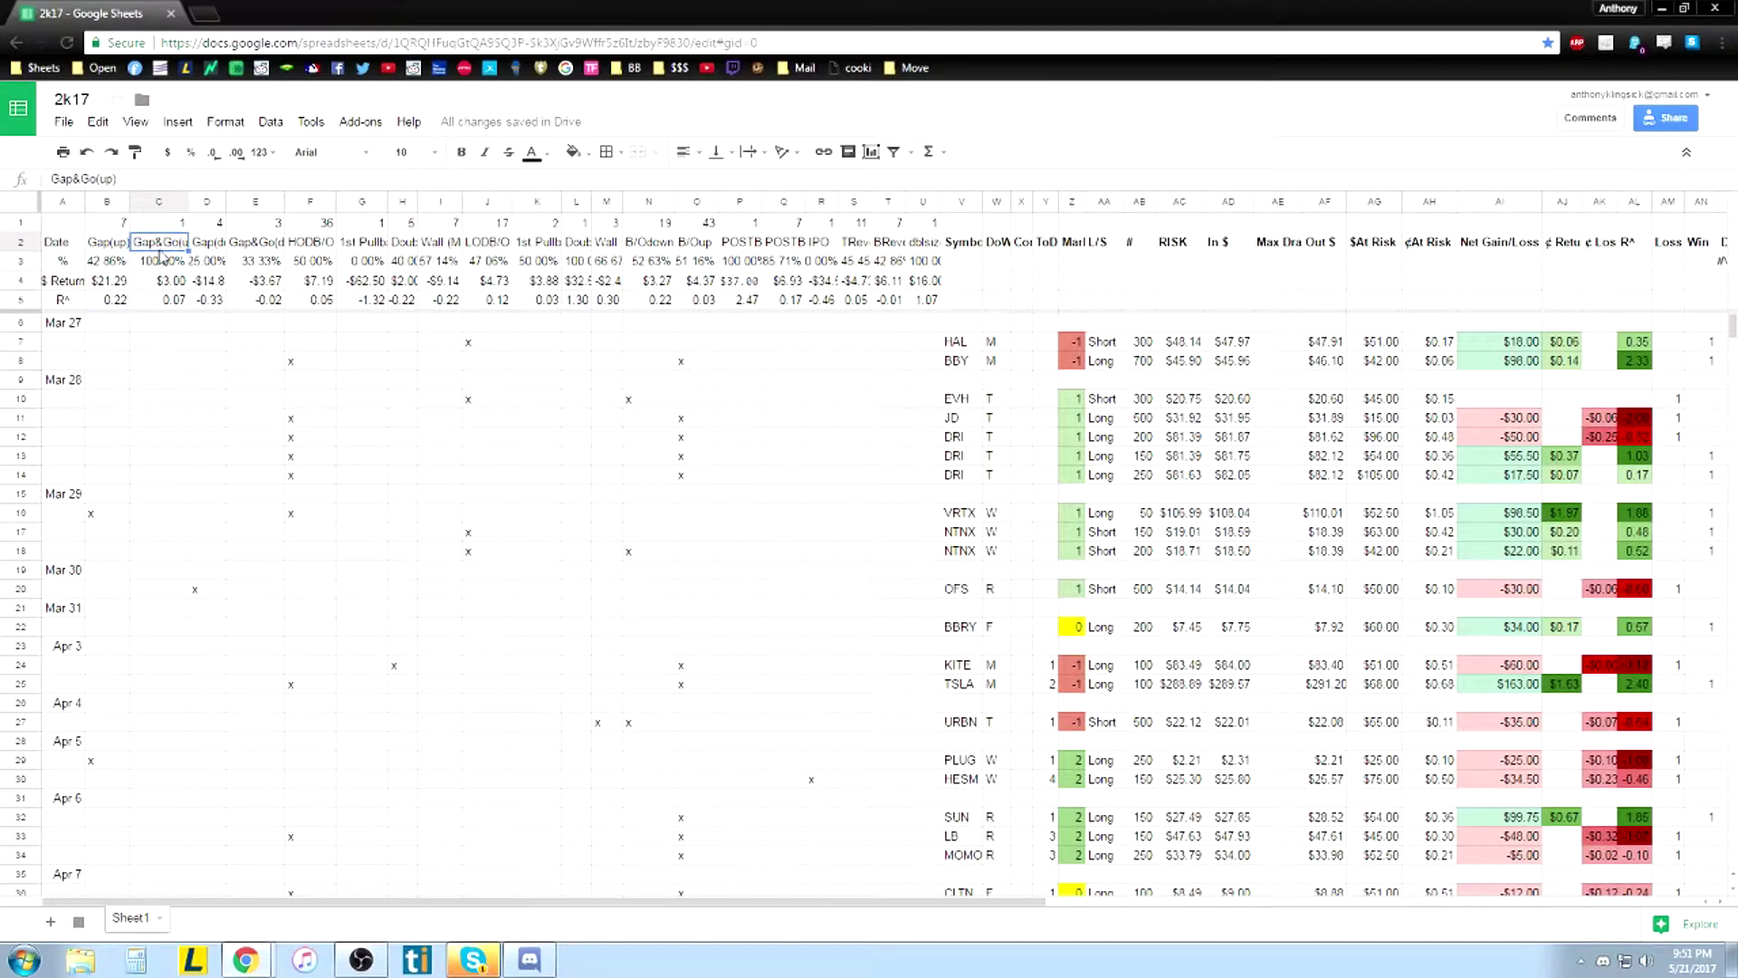
pyautogui.click(258, 244)
pyautogui.click(312, 246)
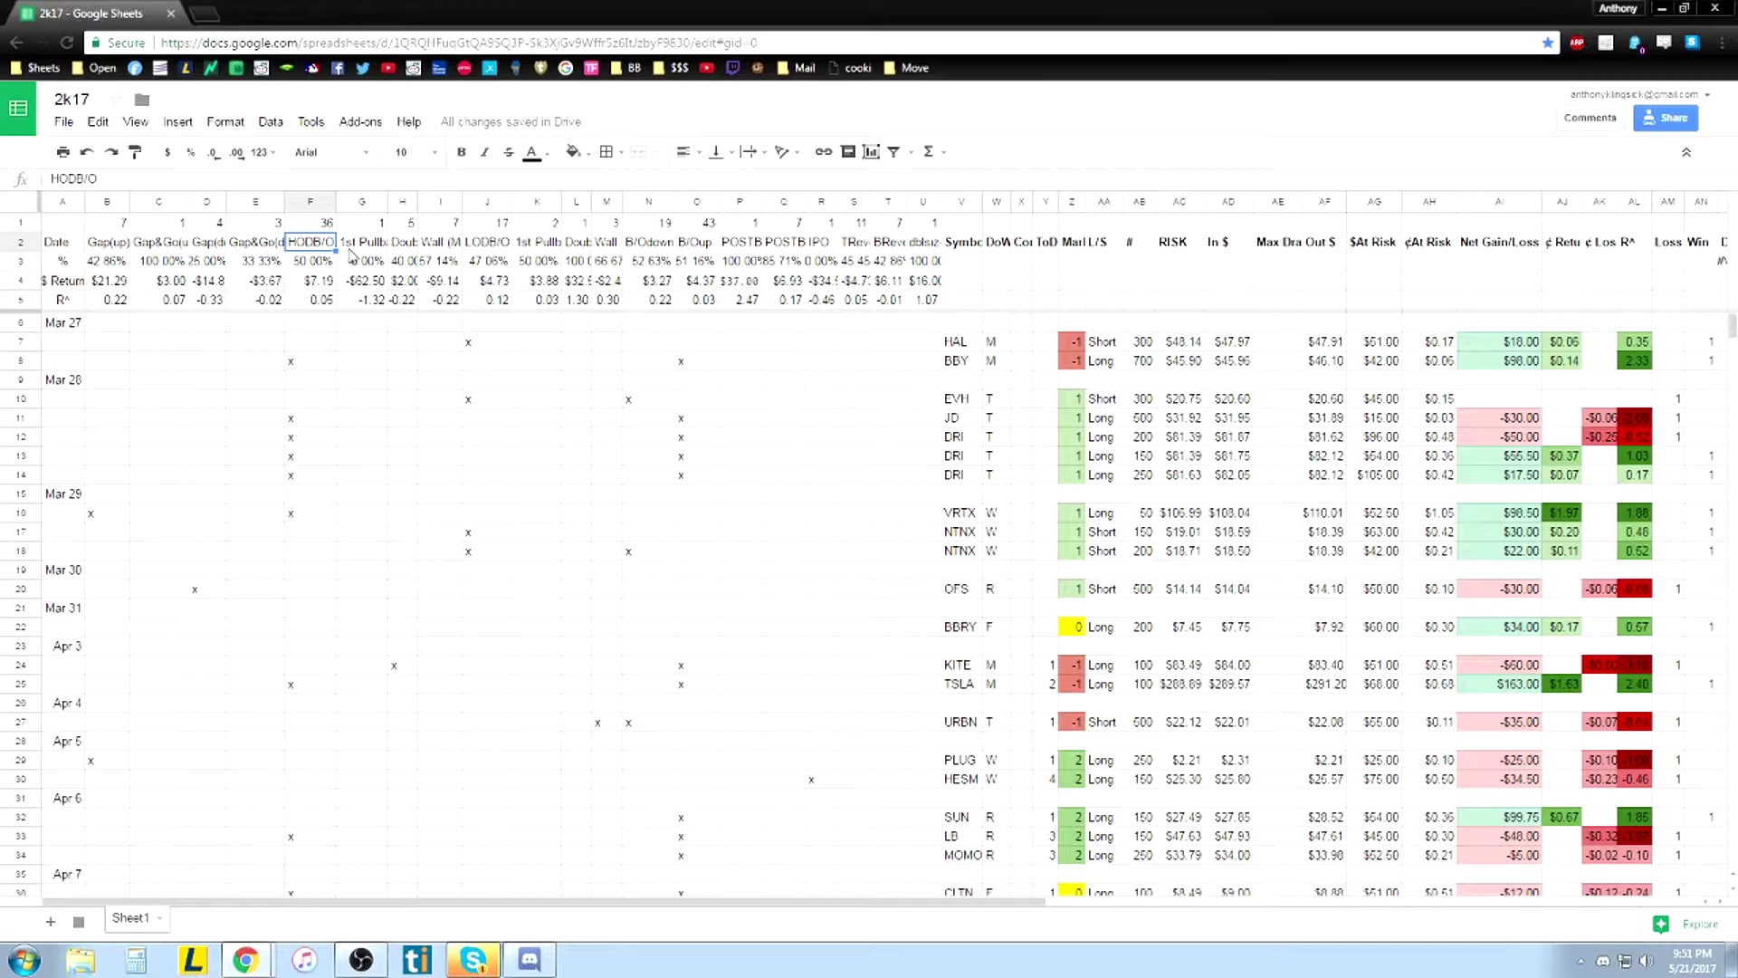
pyautogui.click(373, 251)
pyautogui.click(408, 250)
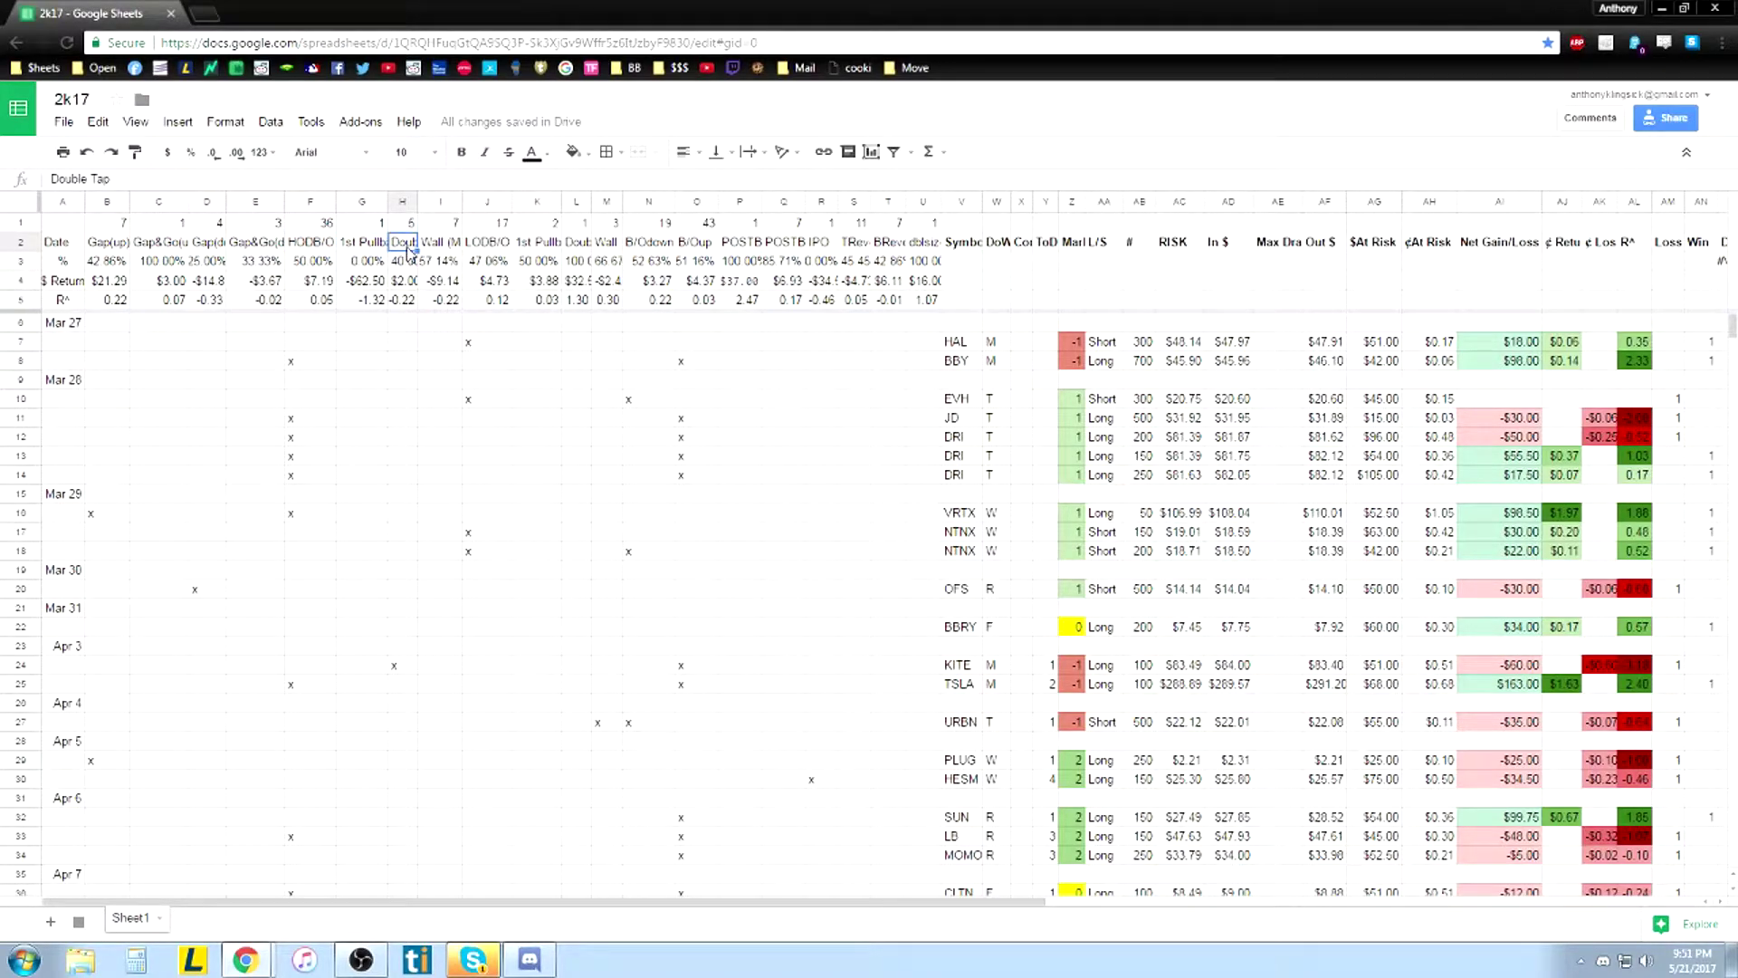
pyautogui.click(426, 247)
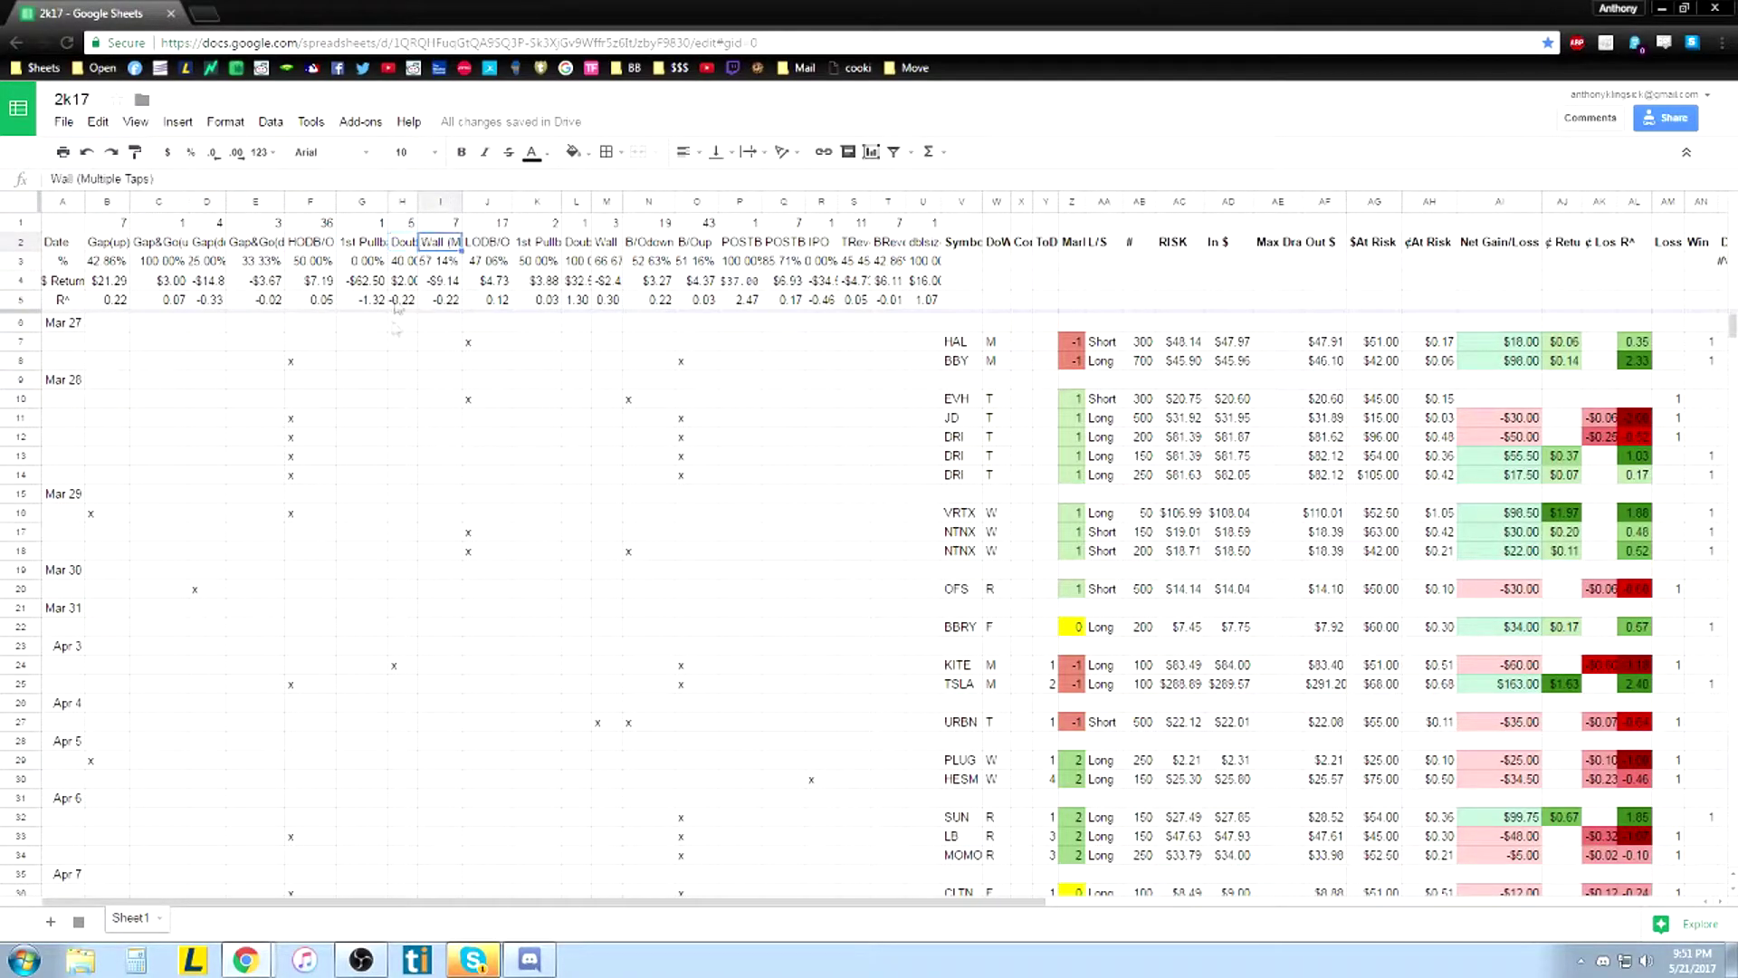
pyautogui.click(480, 246)
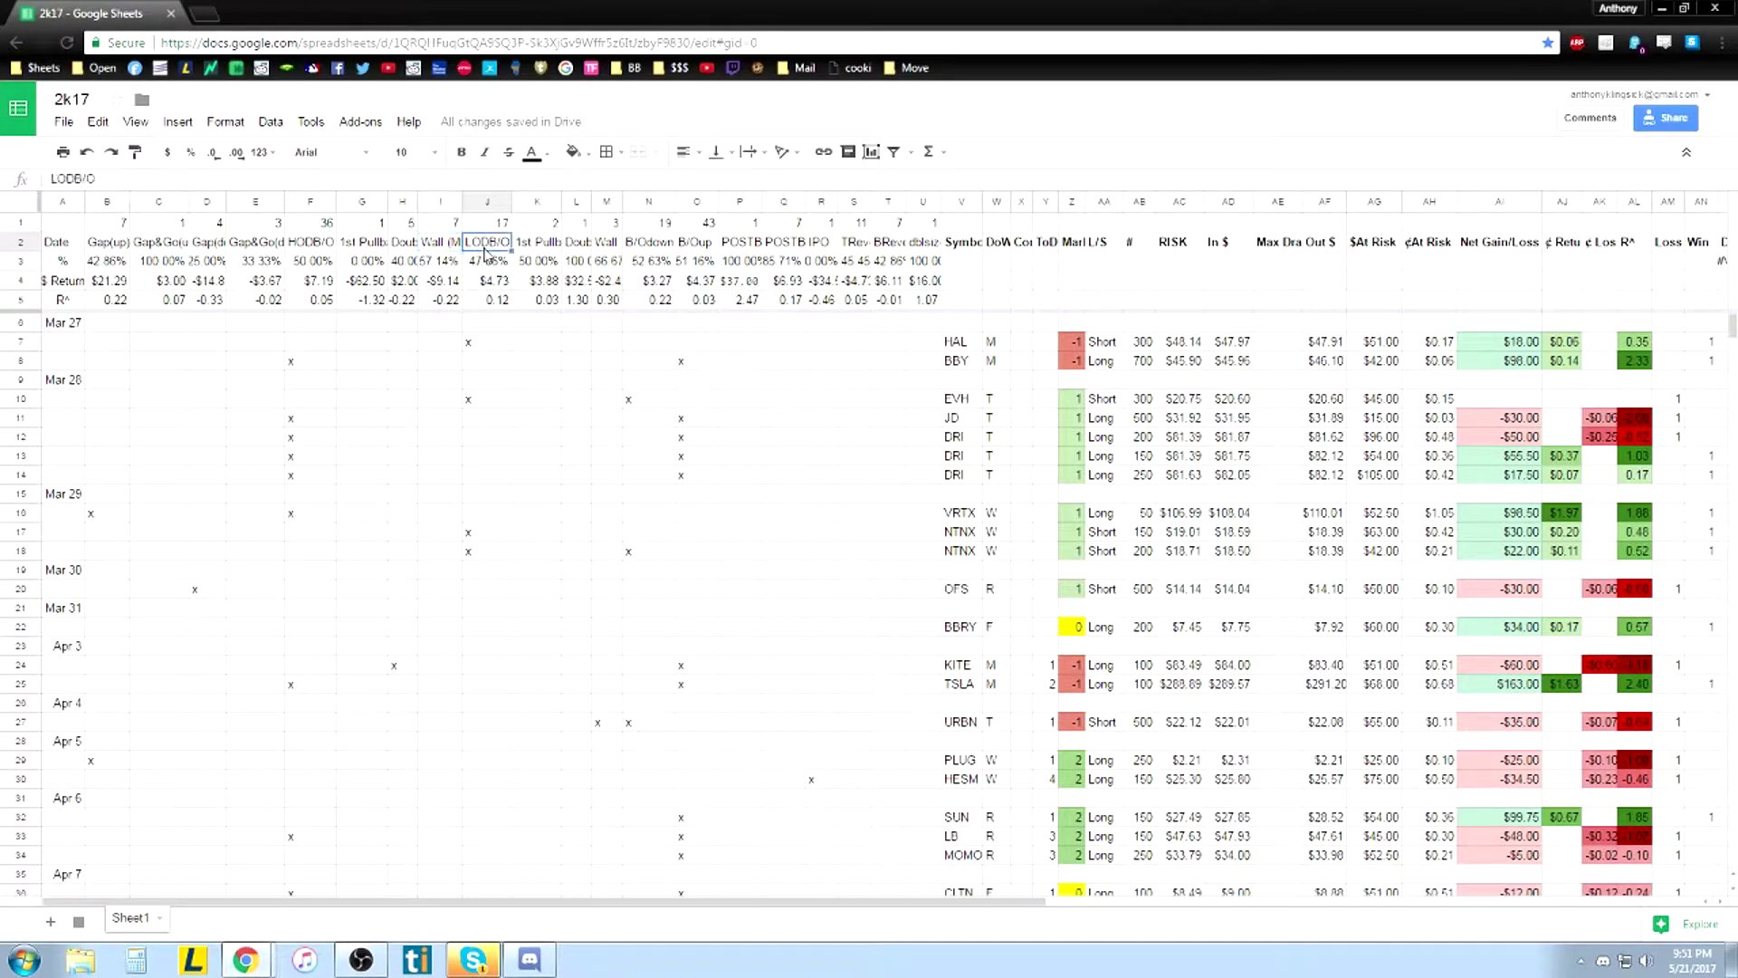
# Read the remaining setup headers in row 2 from B/Odown through dblsize, including the TReversal and bottom reversal pair
pyautogui.click(657, 250)
pyautogui.click(696, 250)
pyautogui.click(747, 245)
pyautogui.click(788, 246)
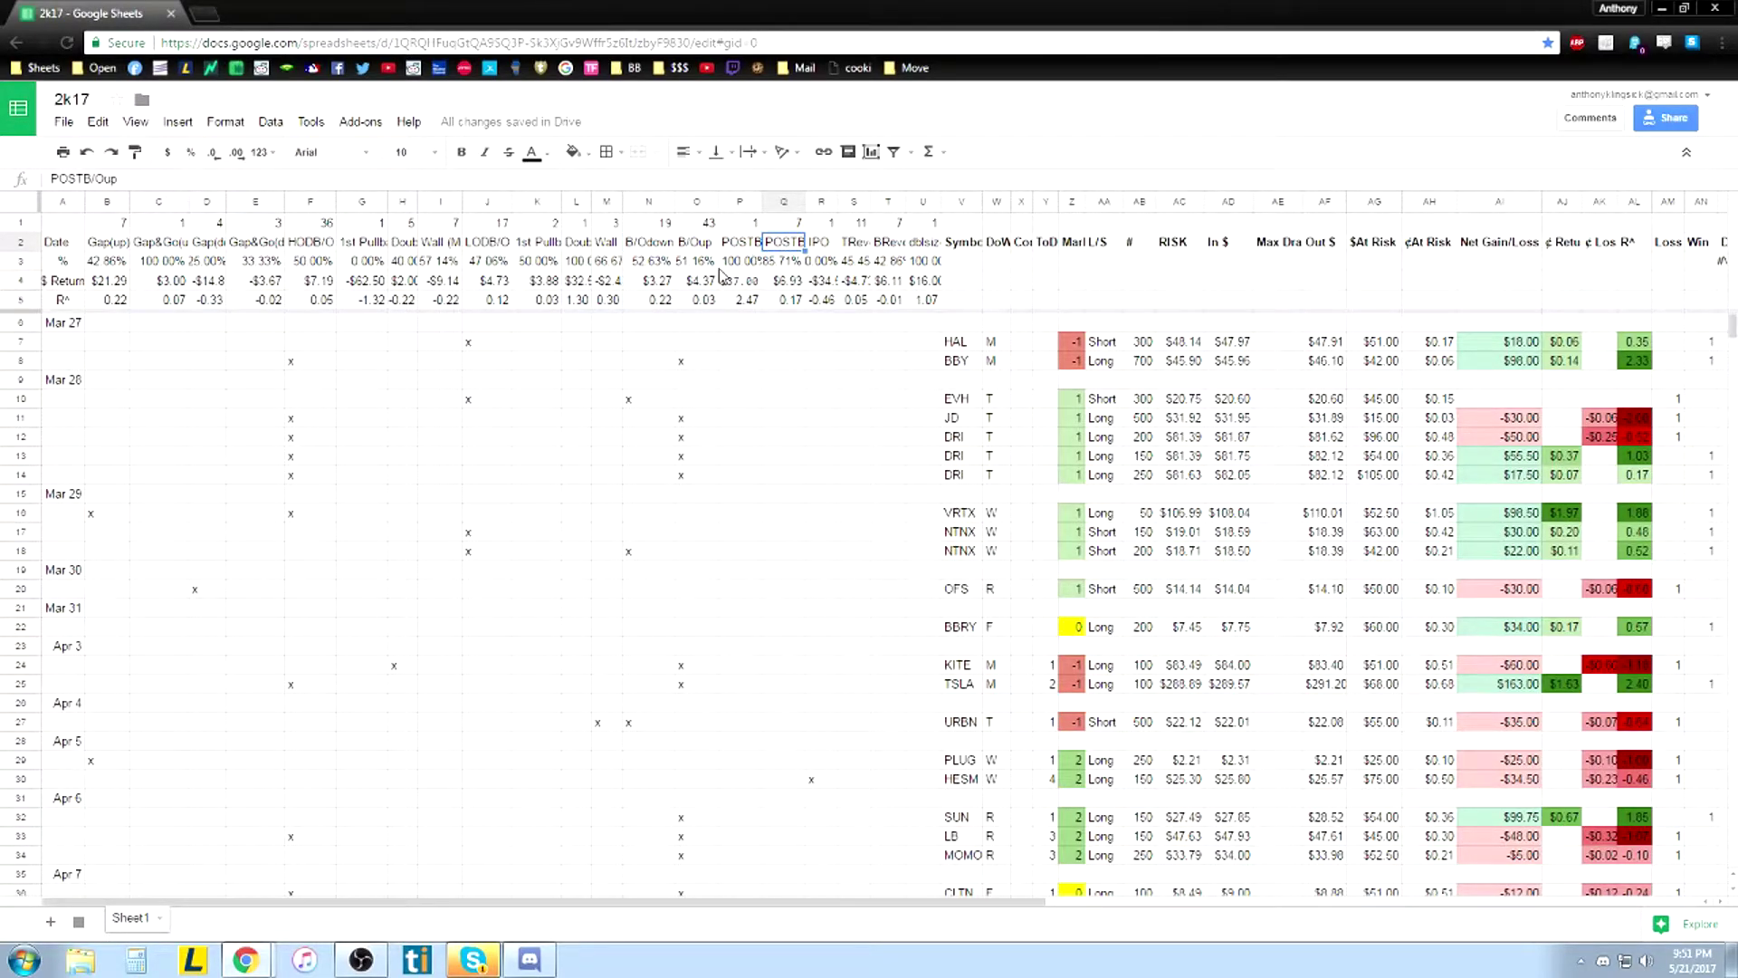
pyautogui.click(824, 245)
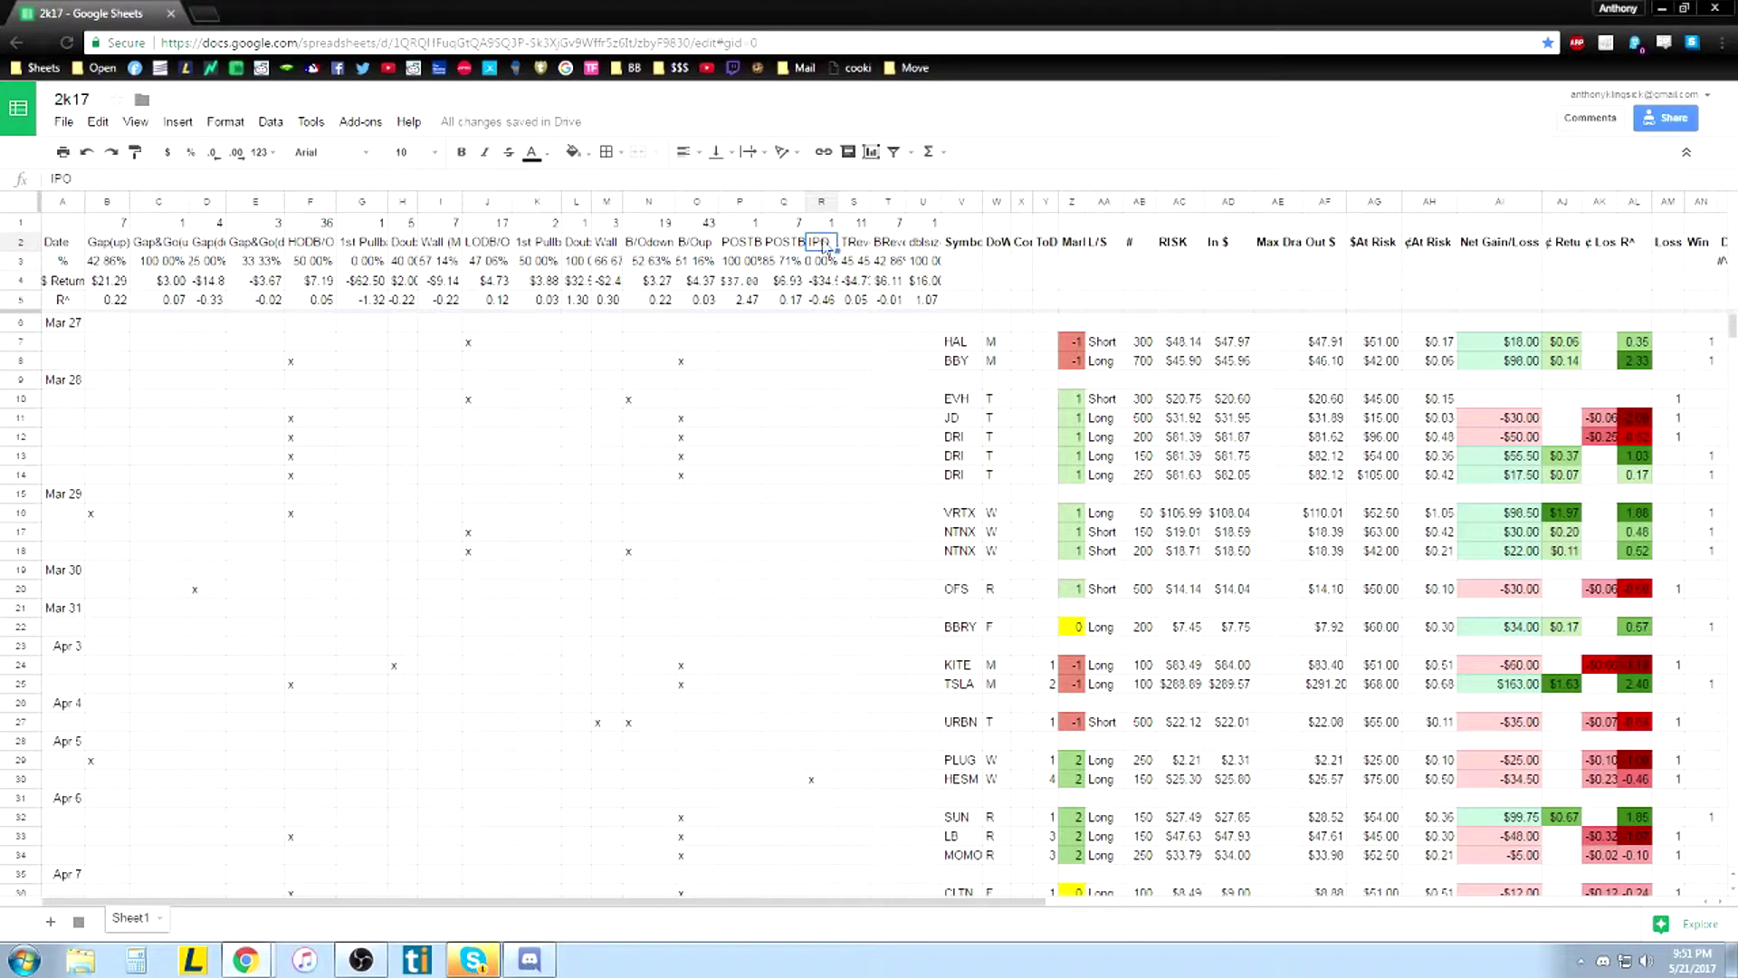
pyautogui.click(863, 250)
pyautogui.click(895, 250)
pyautogui.click(927, 250)
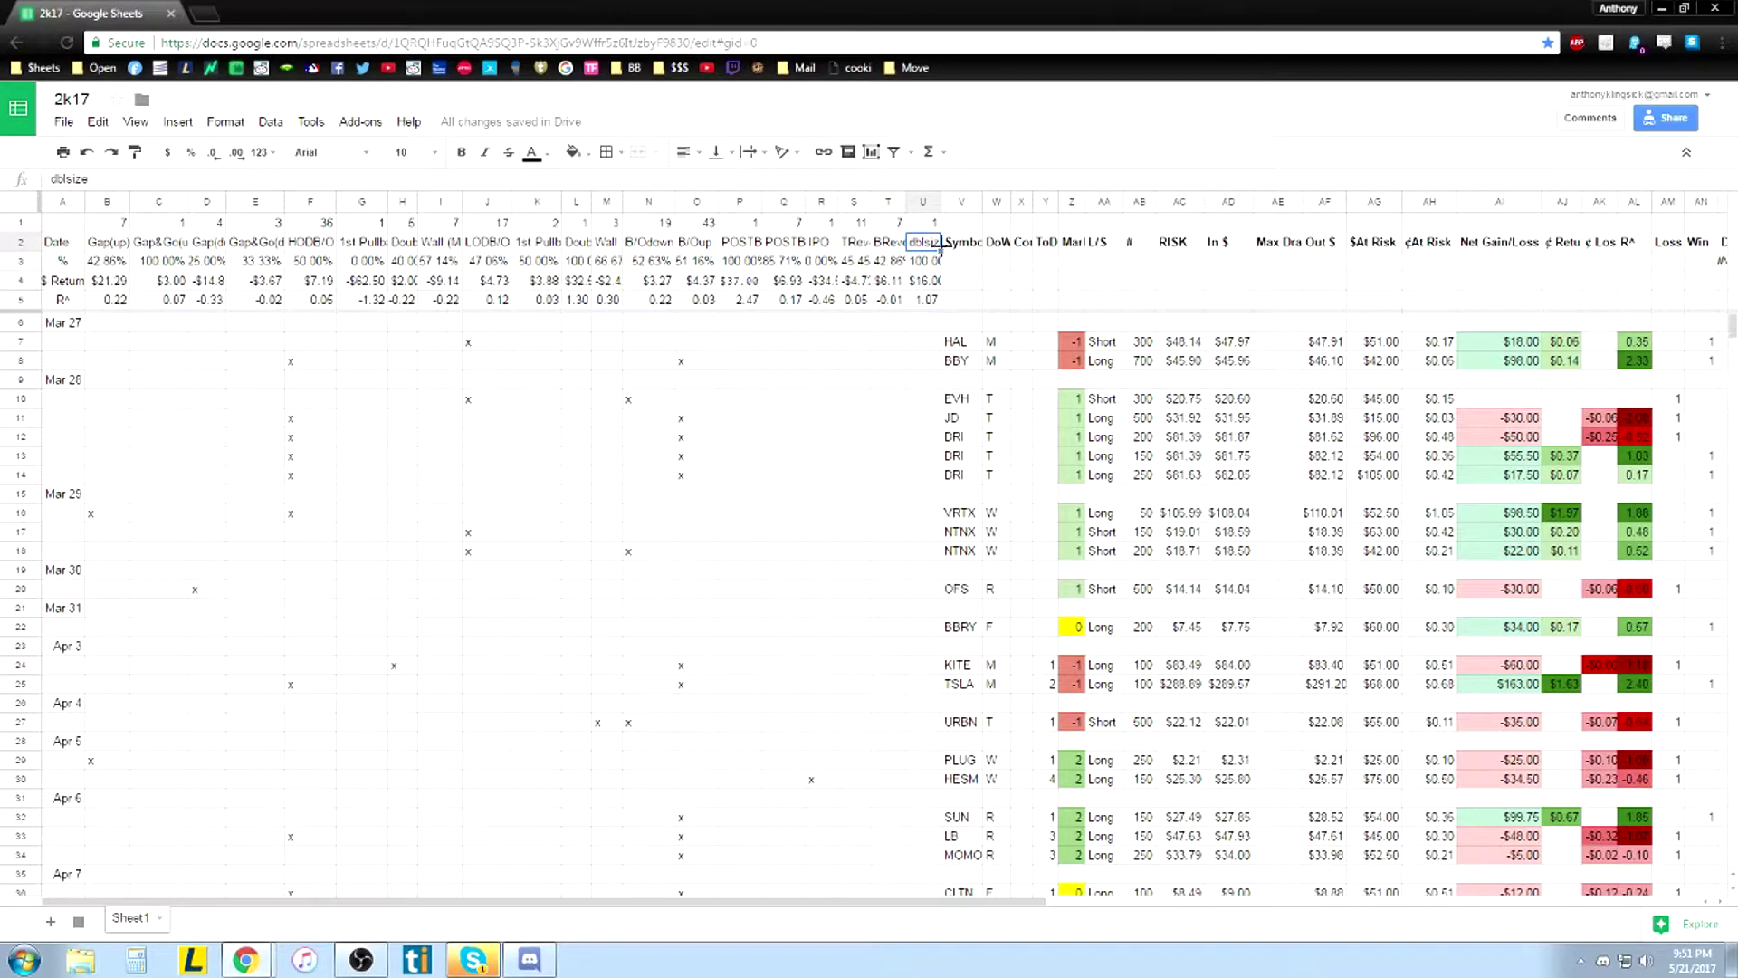
pyautogui.click(862, 245)
pyautogui.keyDown('shift'); pyautogui.click(886, 239); pyautogui.keyUp('shift')
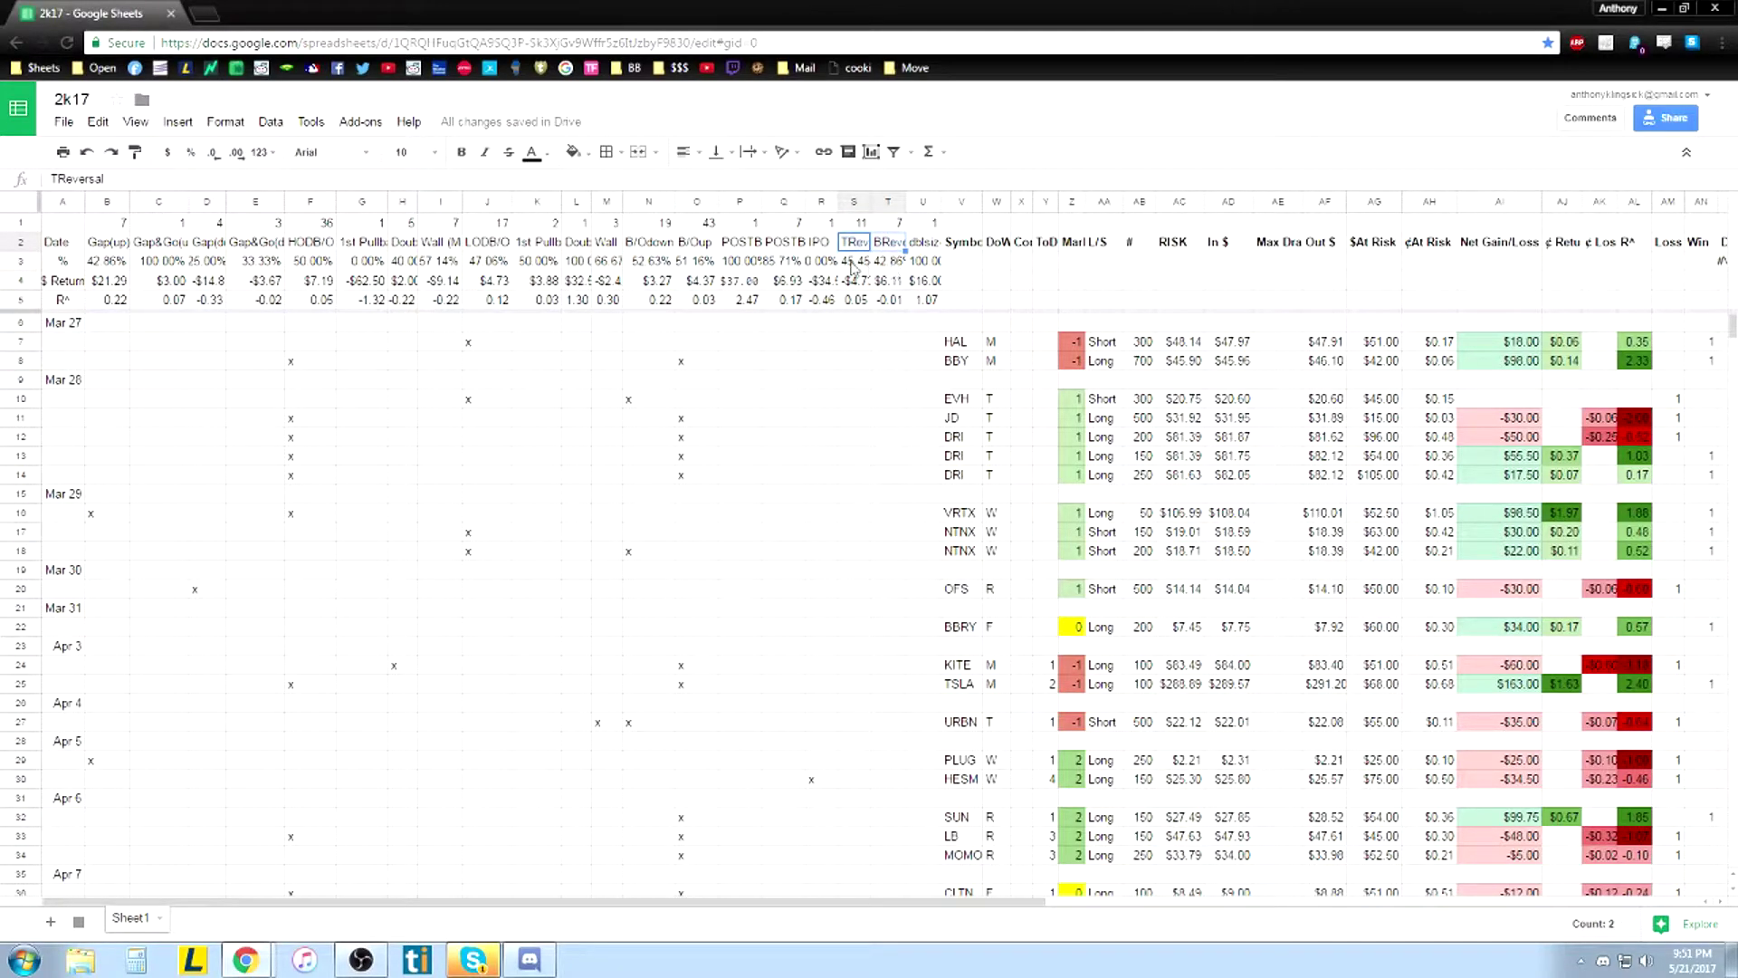
# Examine the formulas for the win percentage, $ Return and R^ summary rows, plus the Net Gain/Loss and R^ cells of the first trades
pyautogui.click(95, 264)
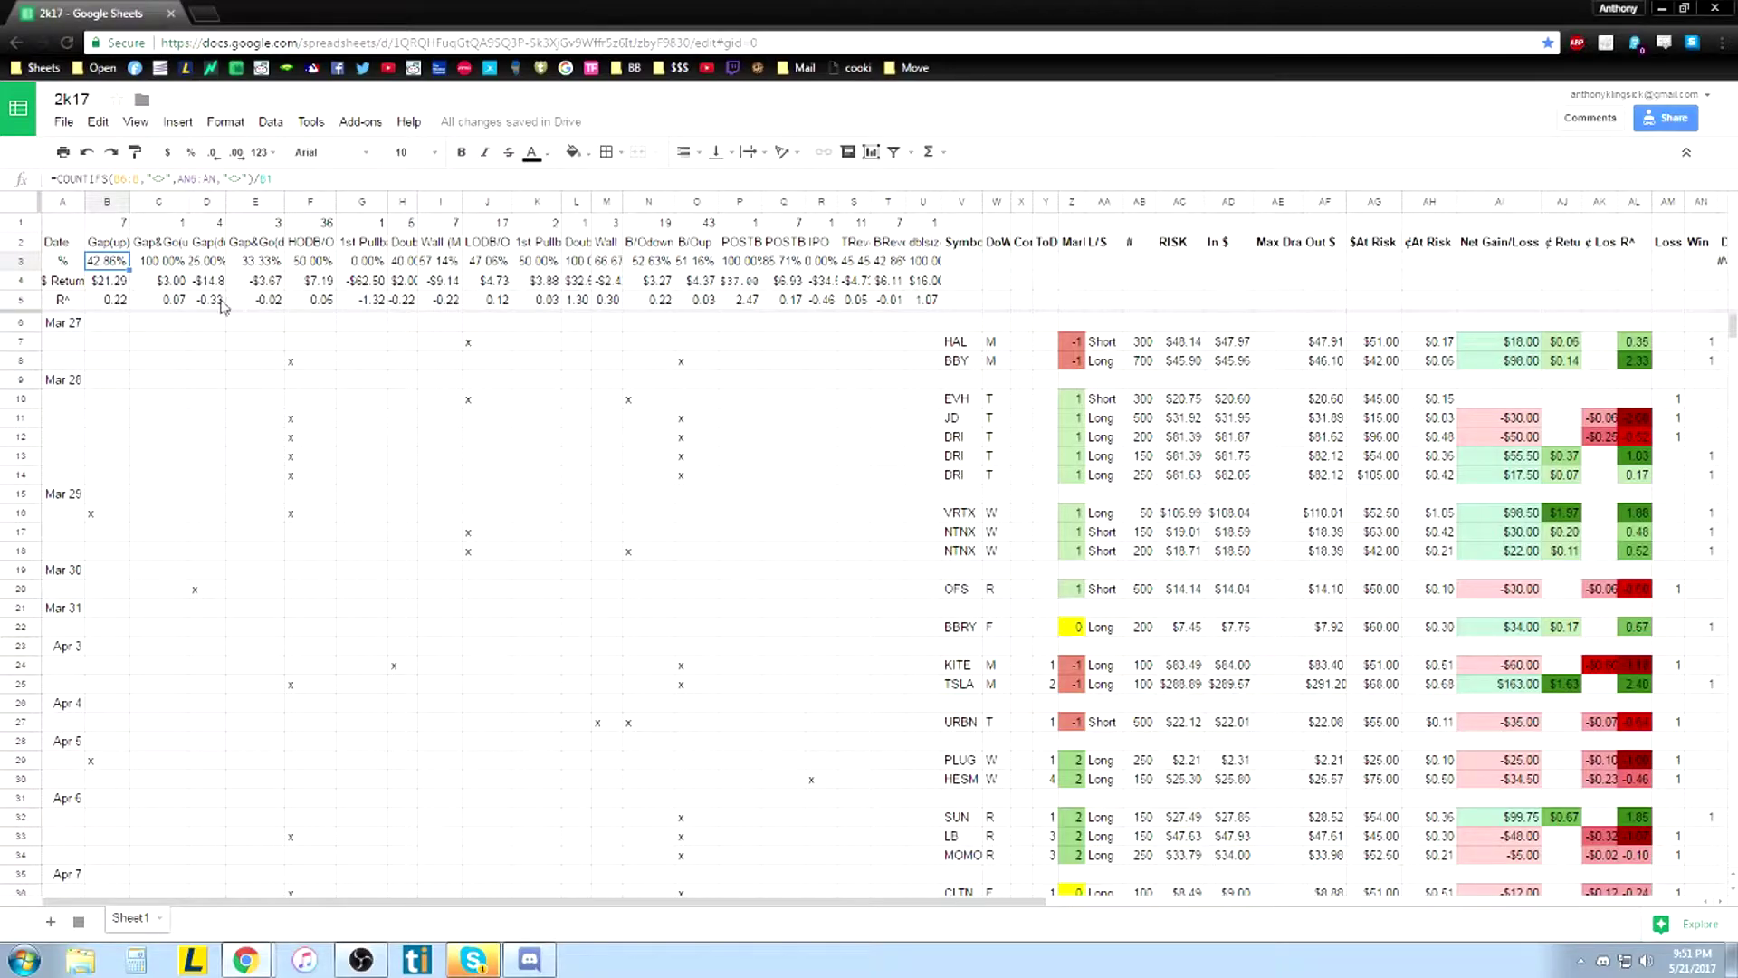
pyautogui.click(1492, 342)
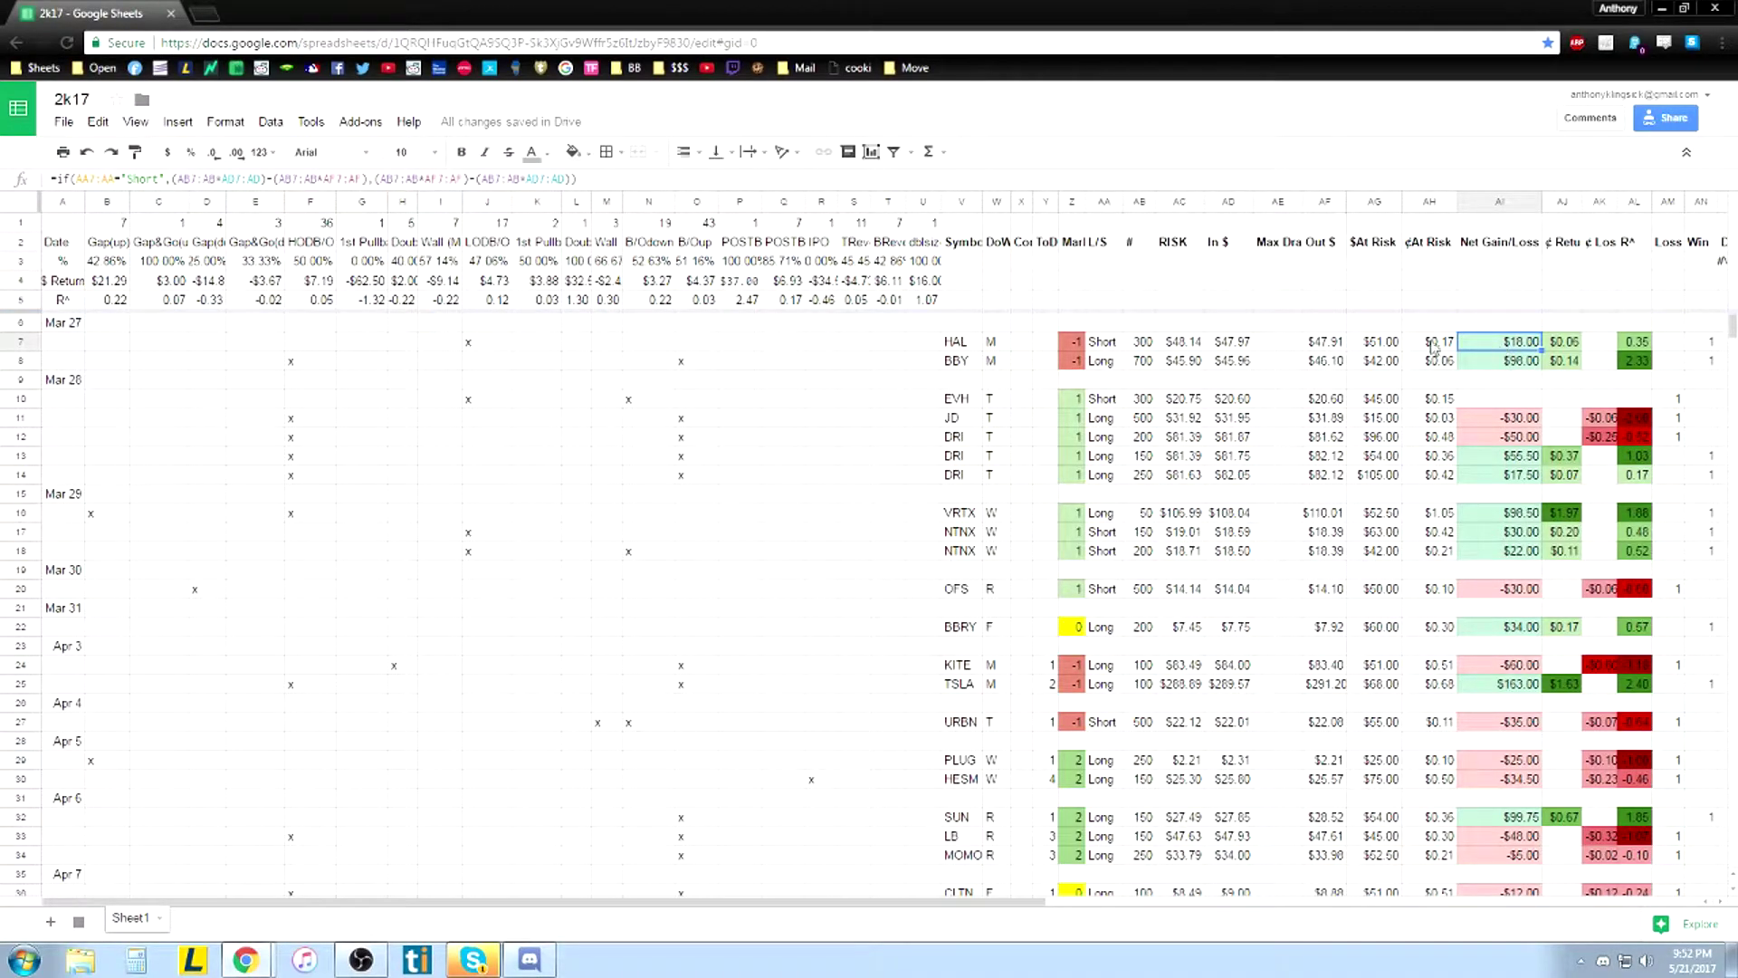
pyautogui.click(363, 245)
pyautogui.click(1637, 362)
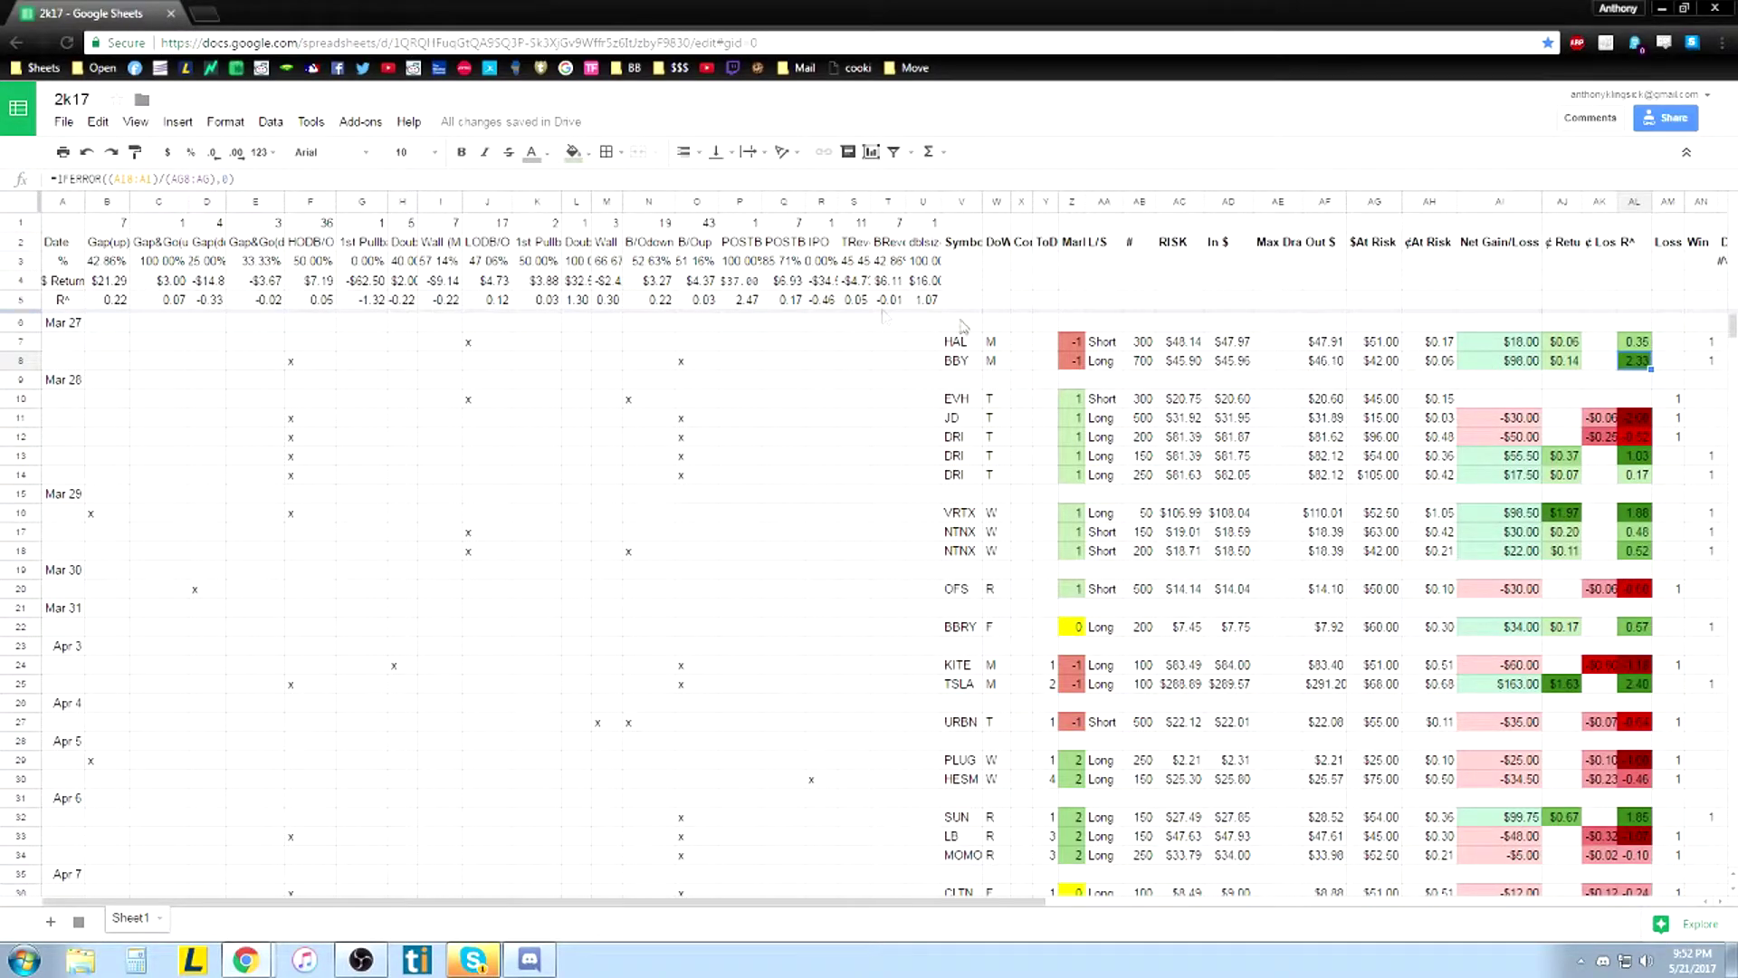
pyautogui.click(75, 283)
pyautogui.click(105, 282)
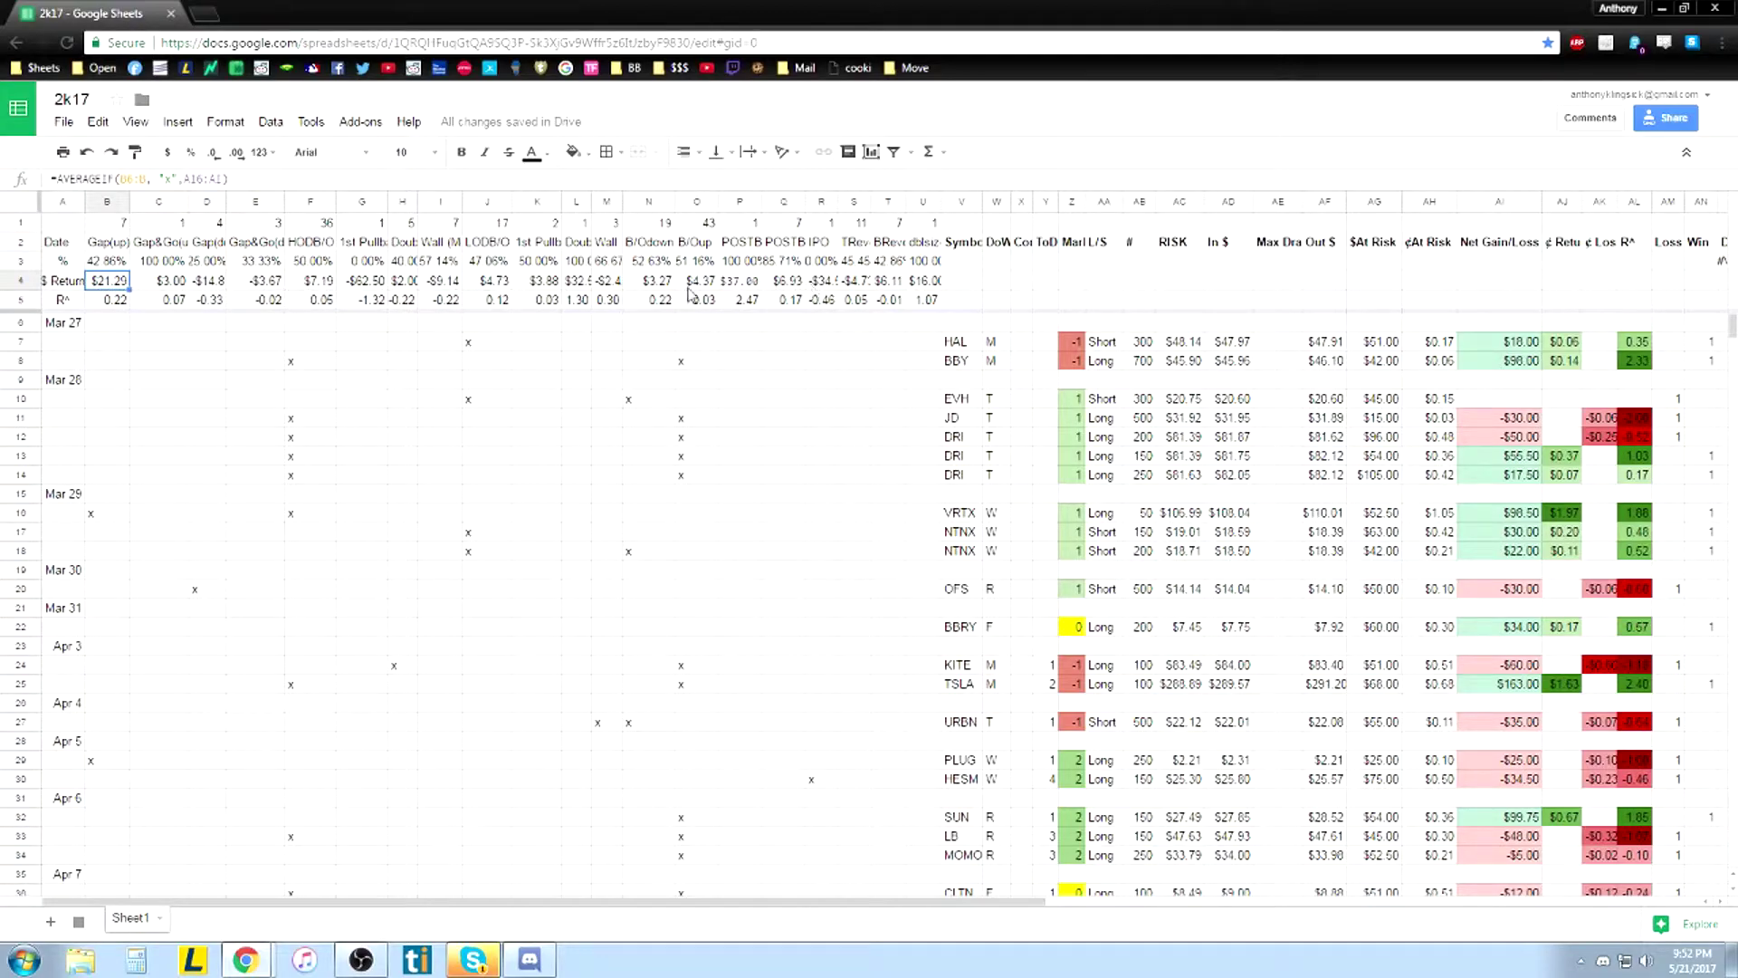
pyautogui.click(103, 301)
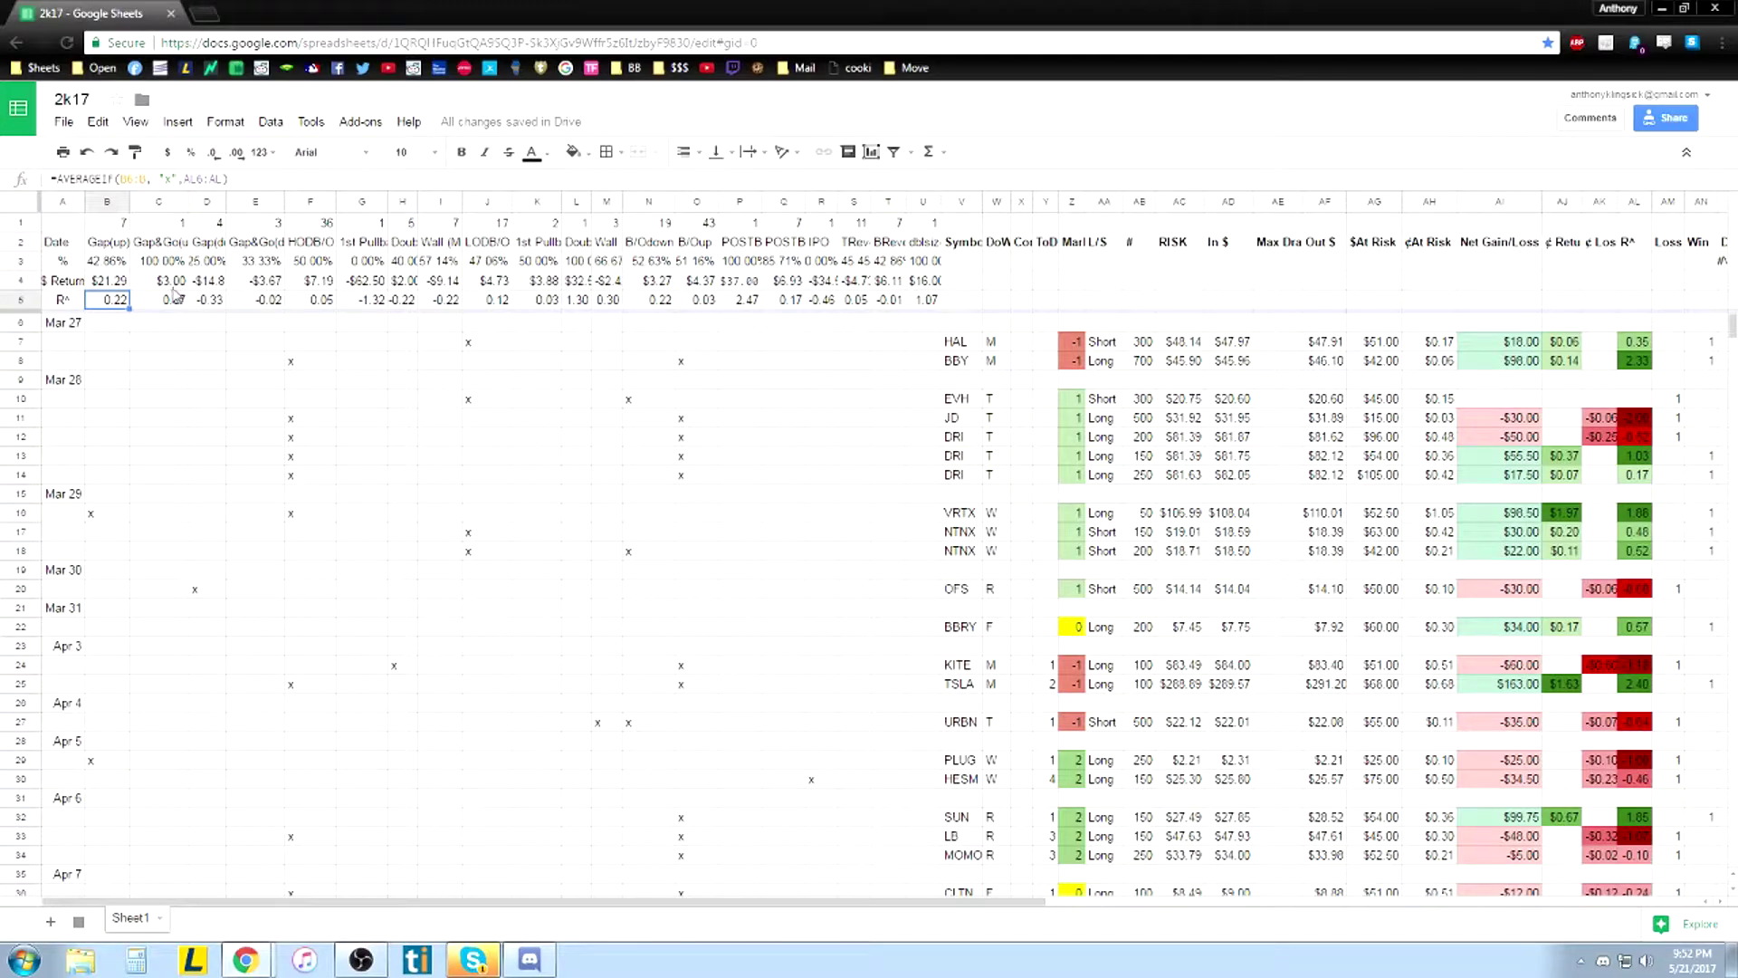
pyautogui.click(174, 306)
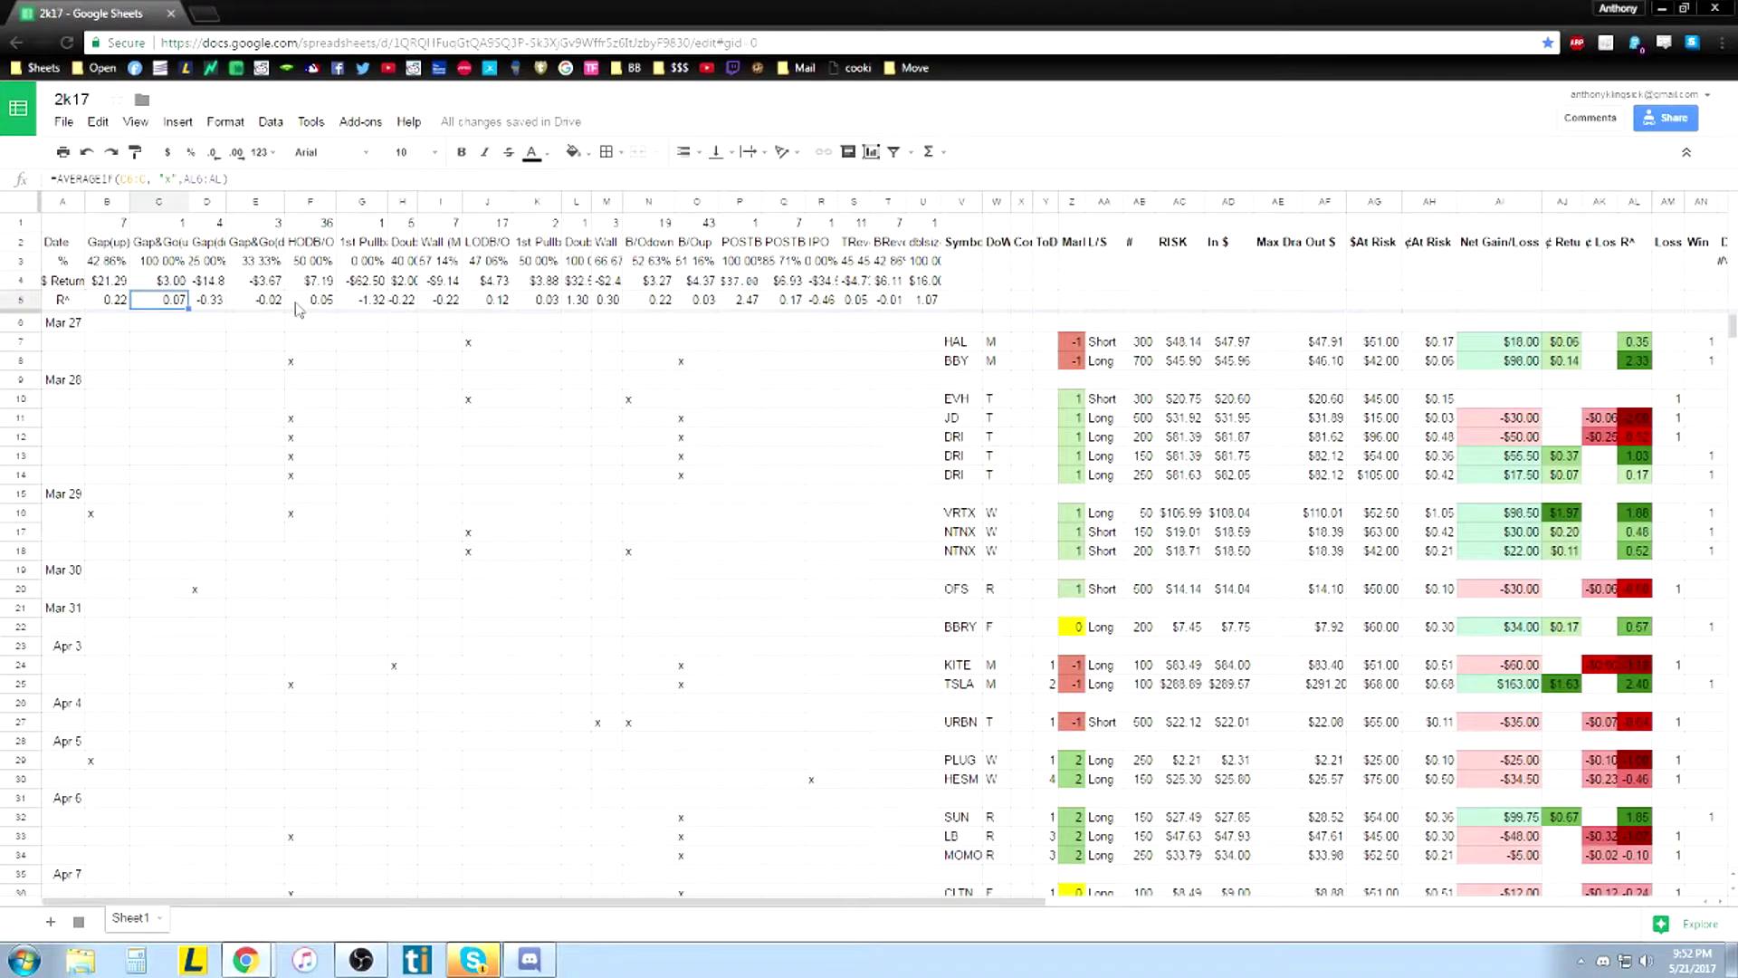
# Trace the HODB/O setup from its x mark in row 8 to its count and win percentage formulas
pyautogui.click(289, 363)
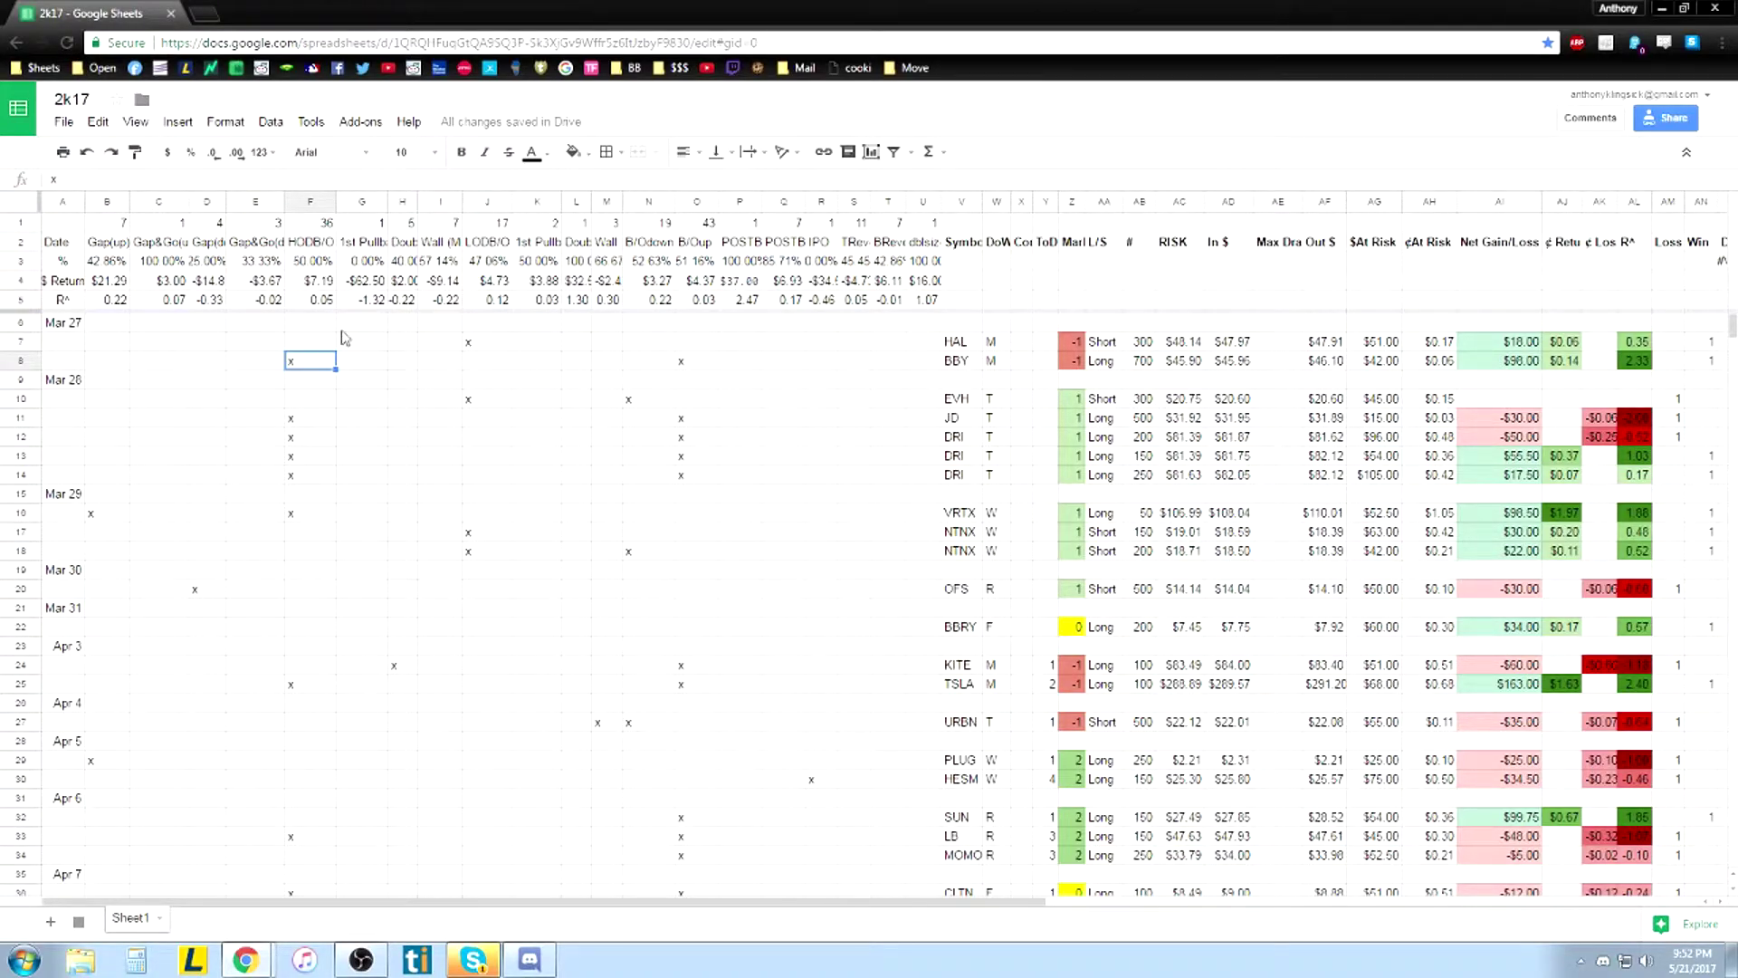
pyautogui.click(326, 224)
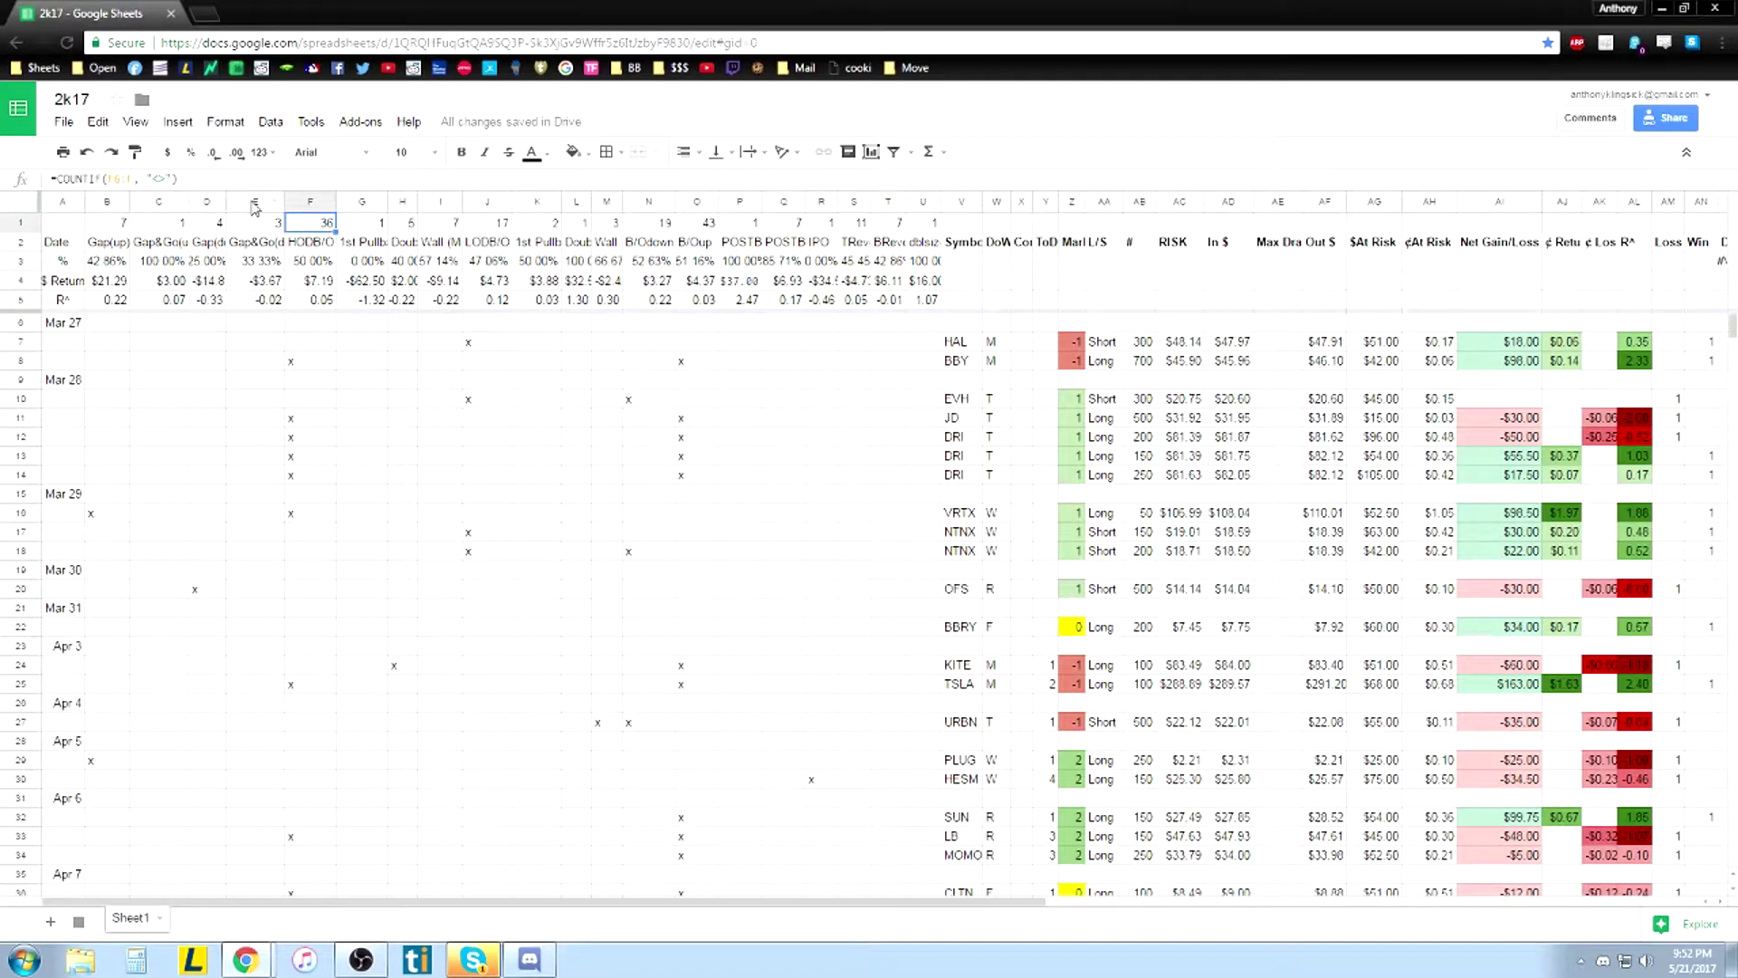
pyautogui.click(317, 262)
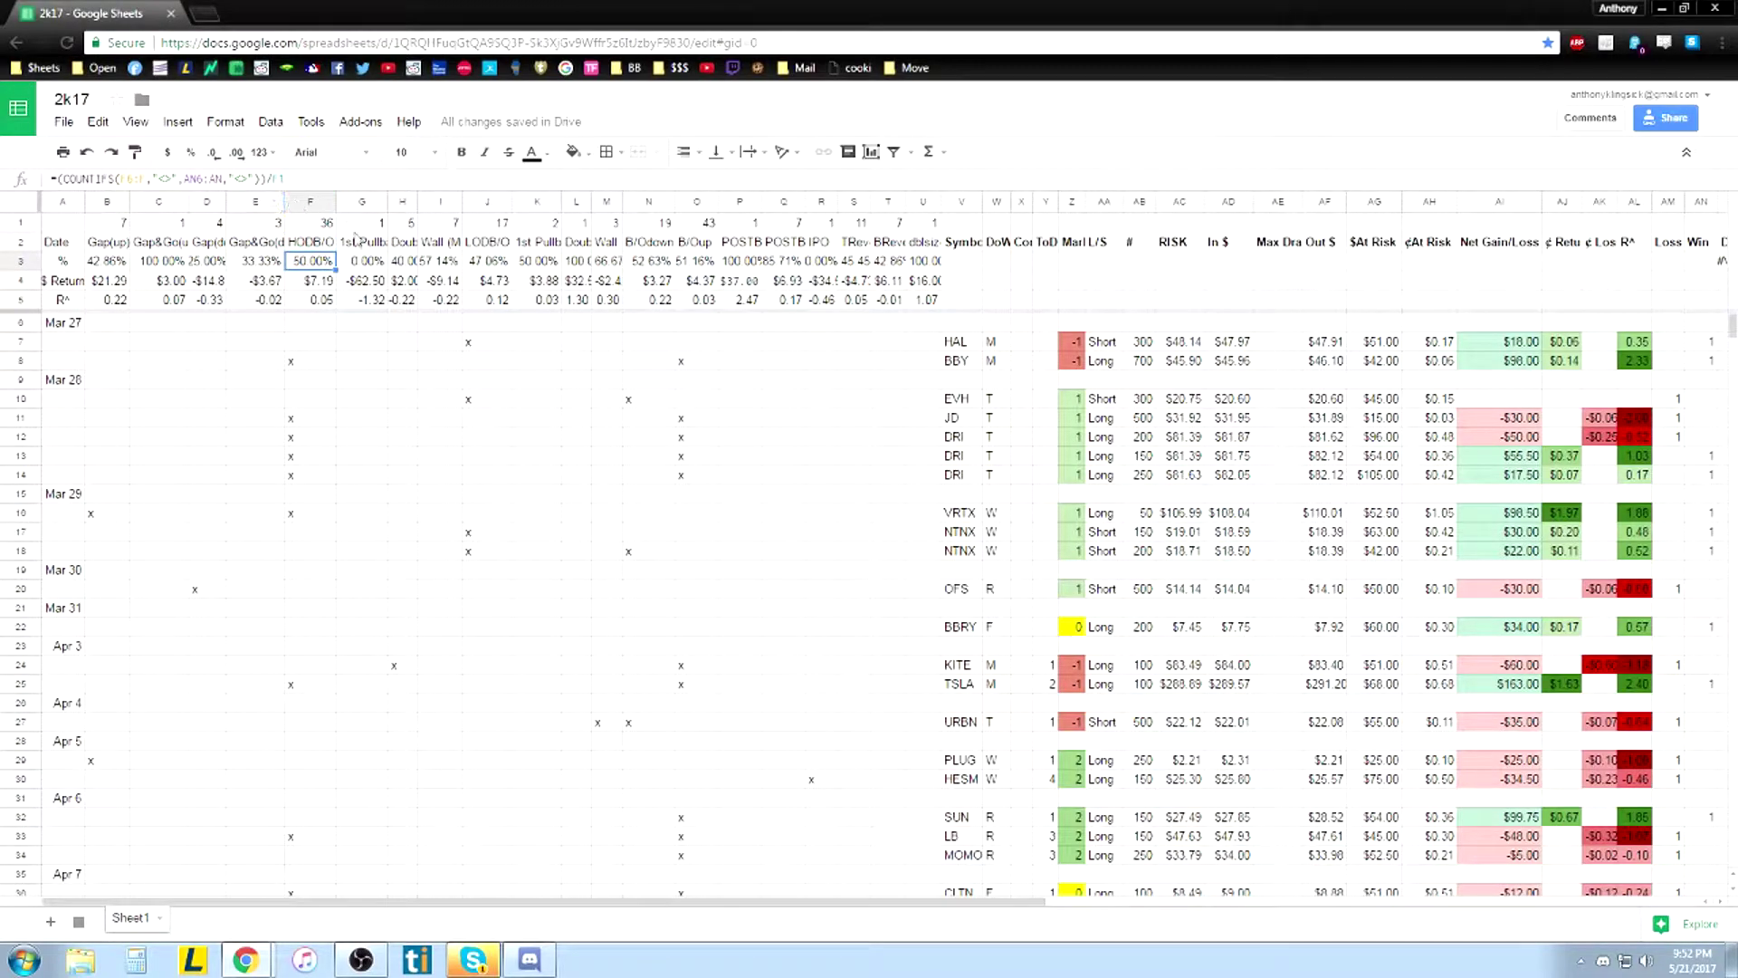
pyautogui.click(619, 404)
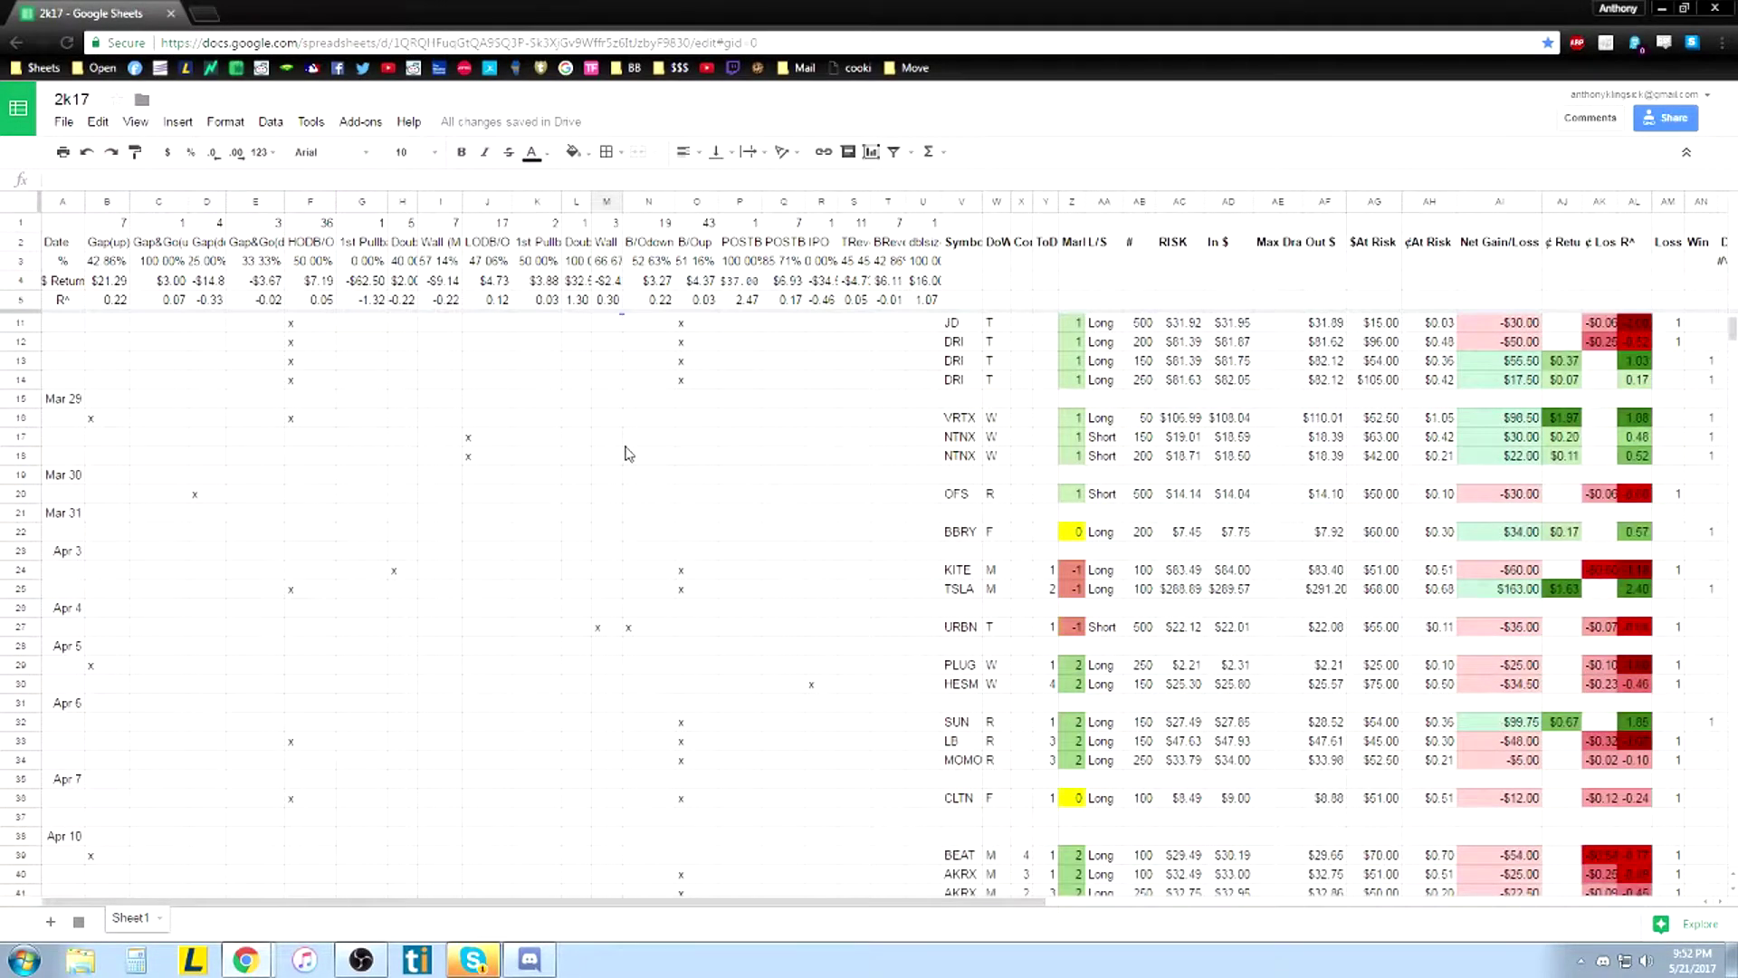
# Review the Symbol, DoW, Confidence, ToD and Market headers and the market rating of the first HAL trade
pyautogui.click(961, 248)
pyautogui.click(997, 247)
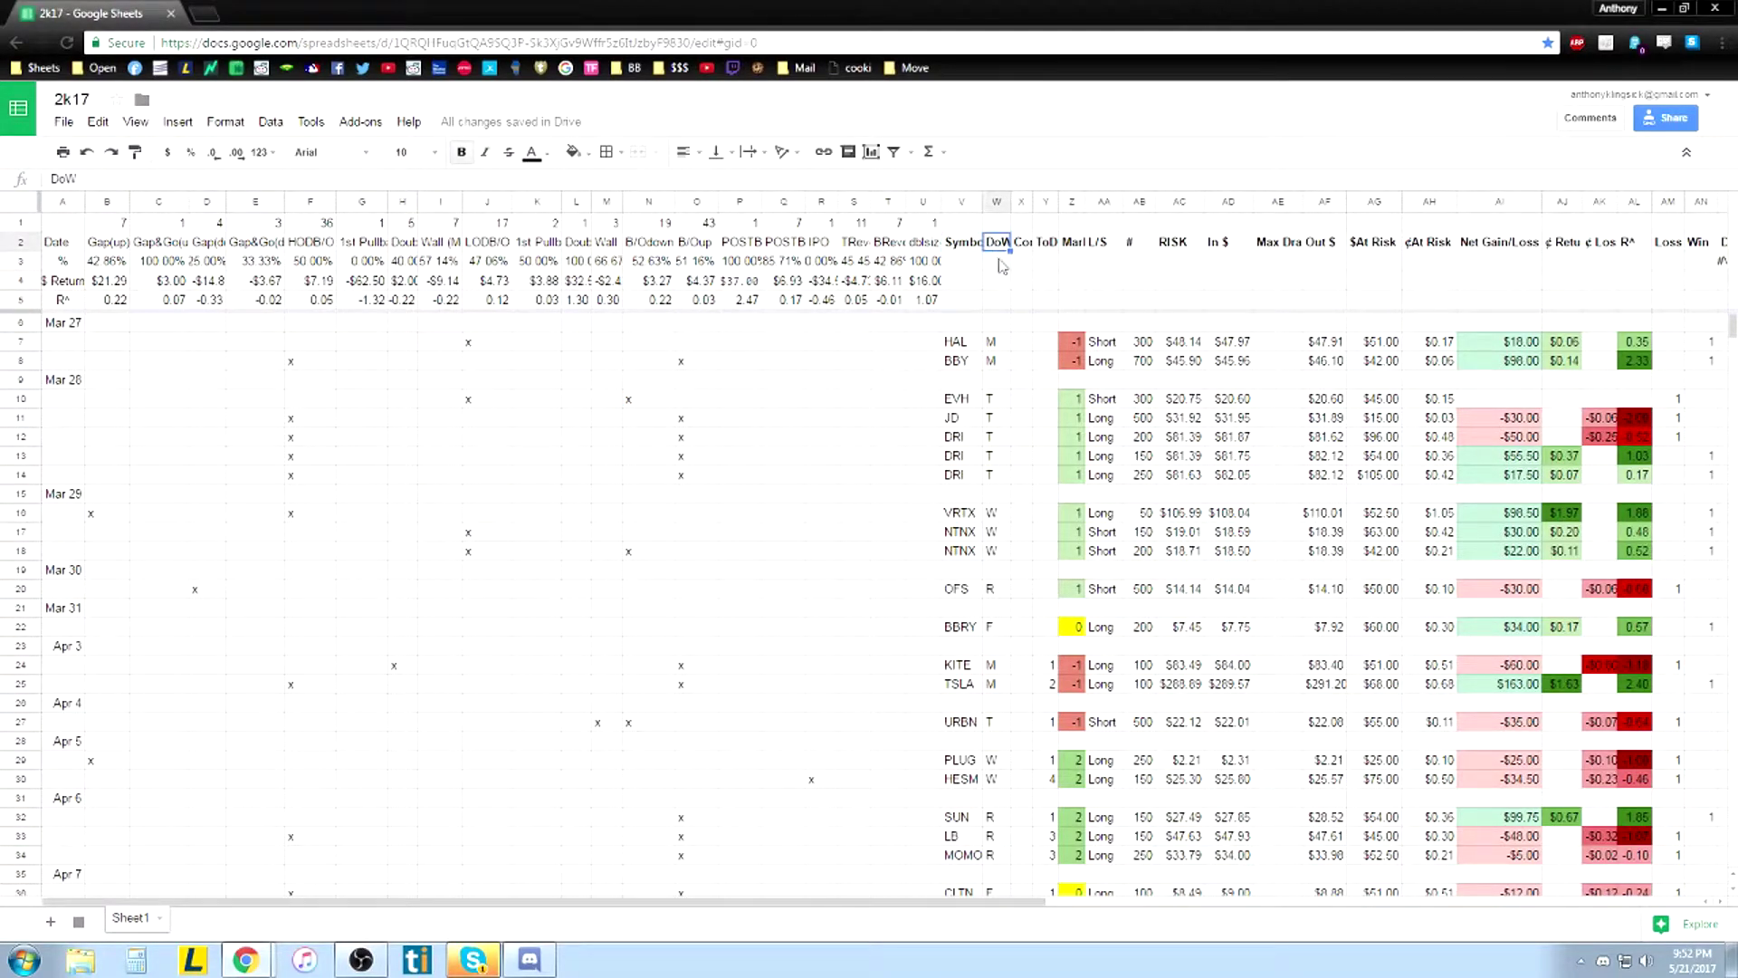
pyautogui.click(1022, 245)
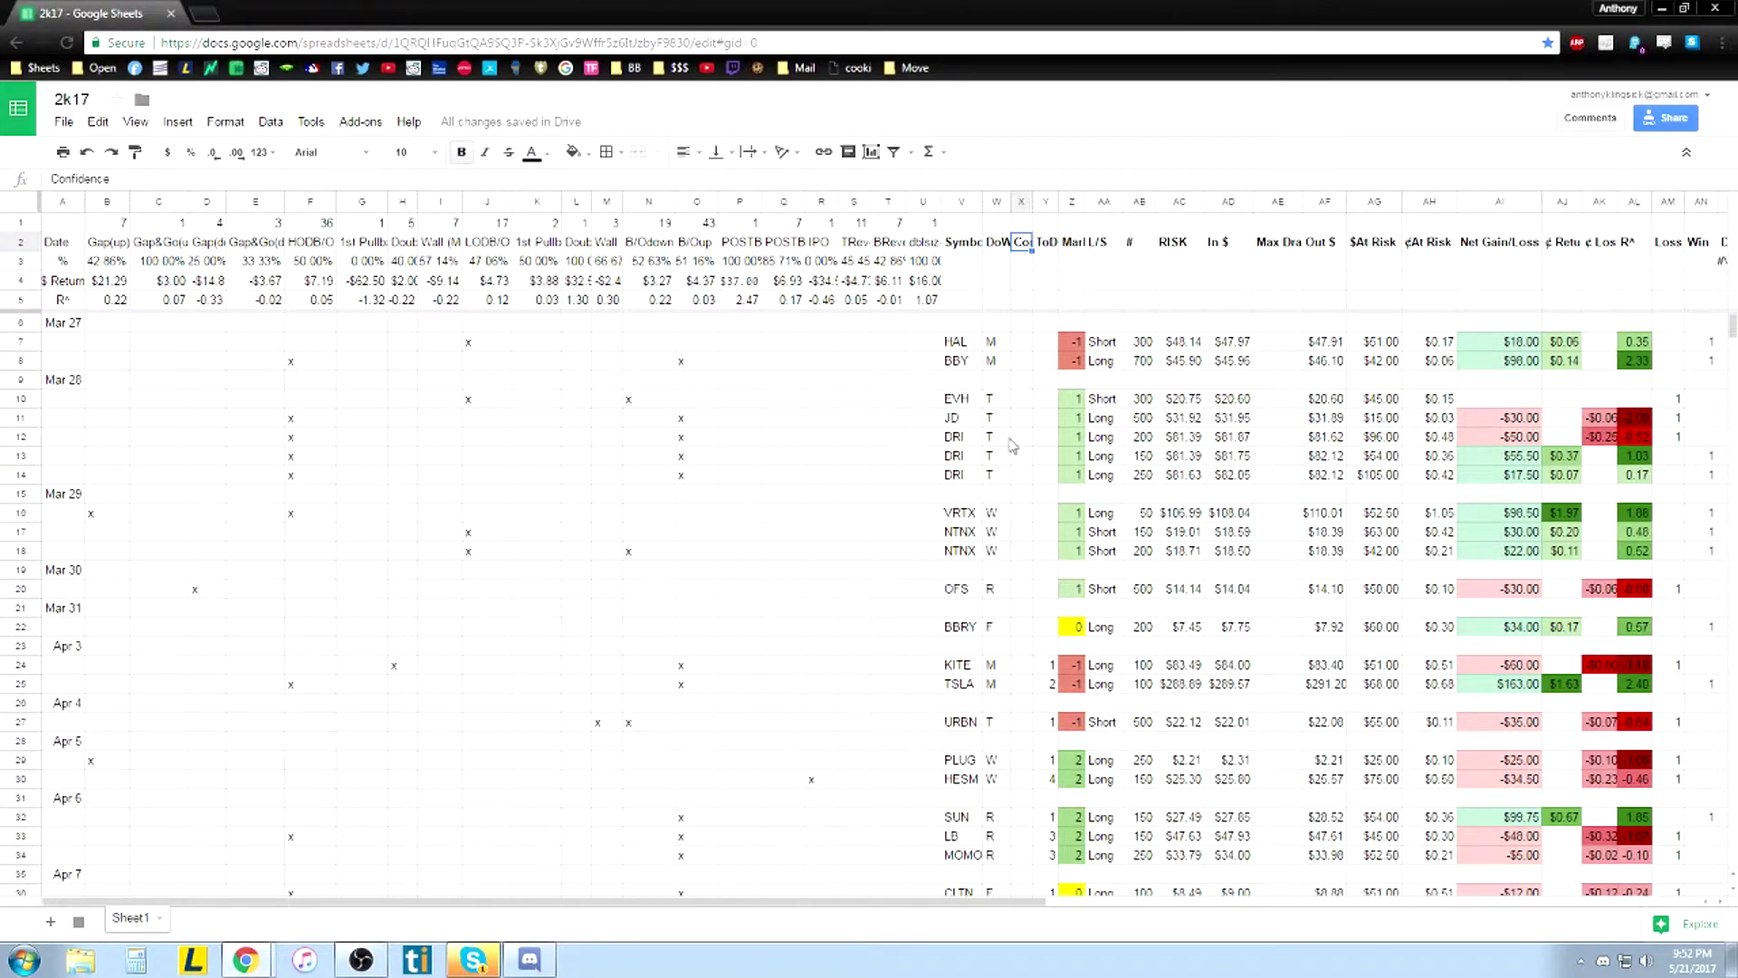
pyautogui.click(1054, 248)
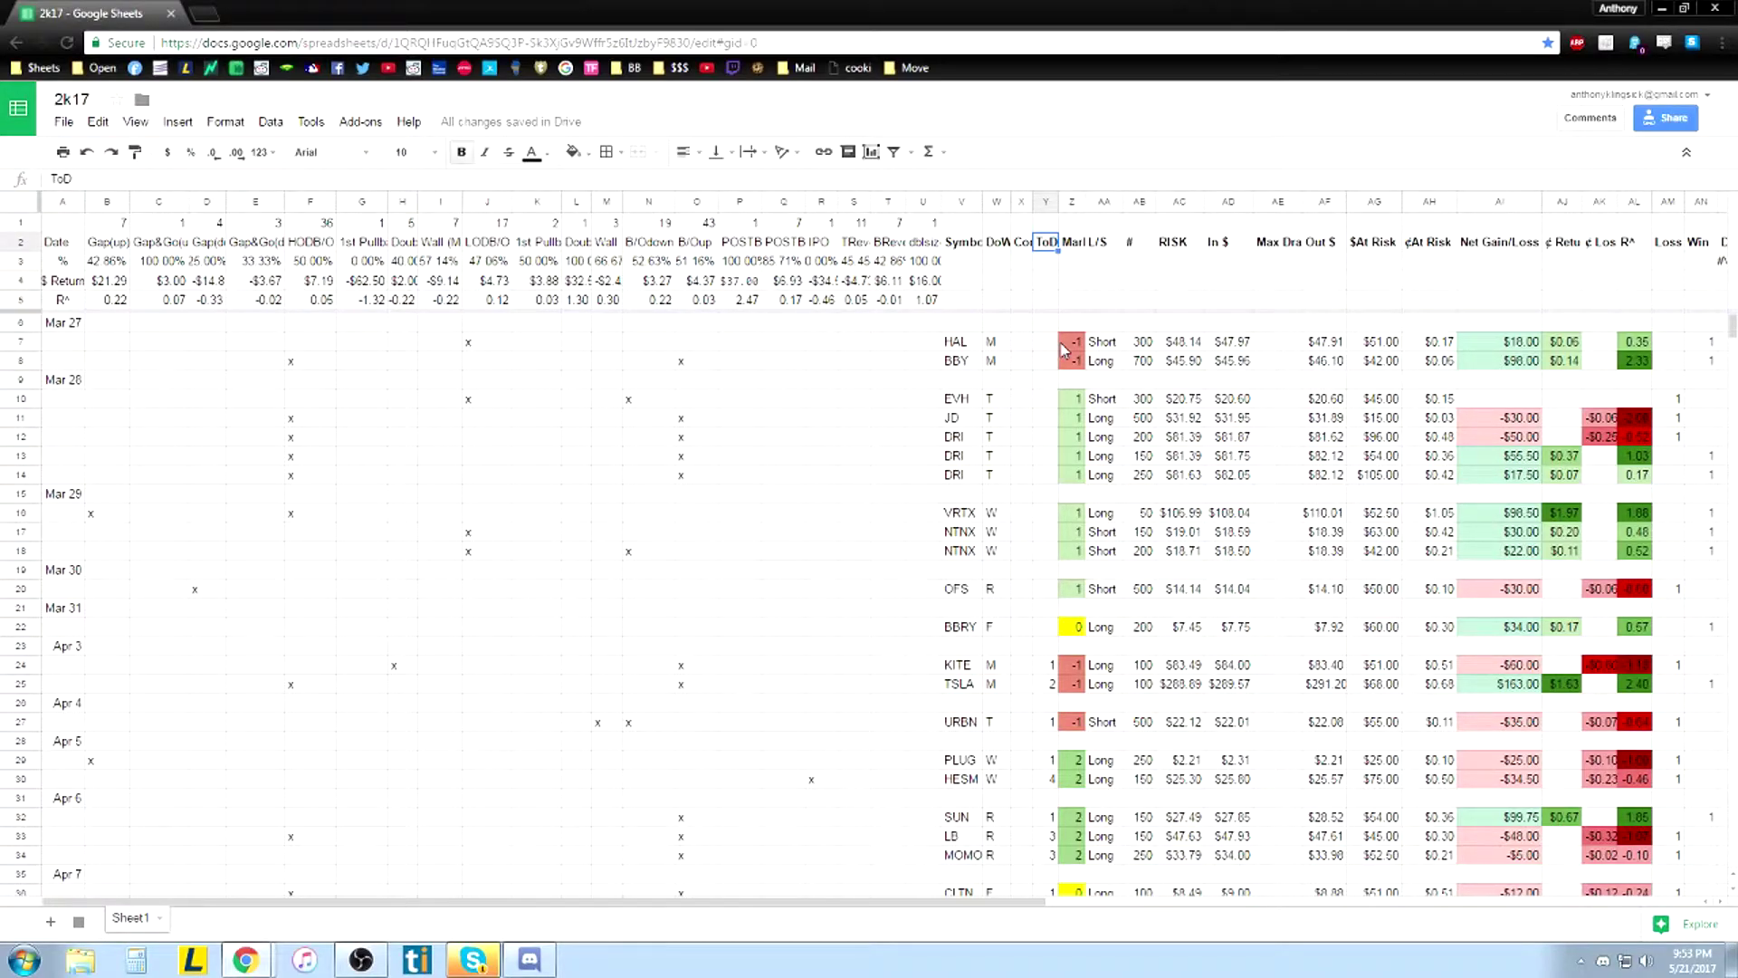
pyautogui.click(1077, 244)
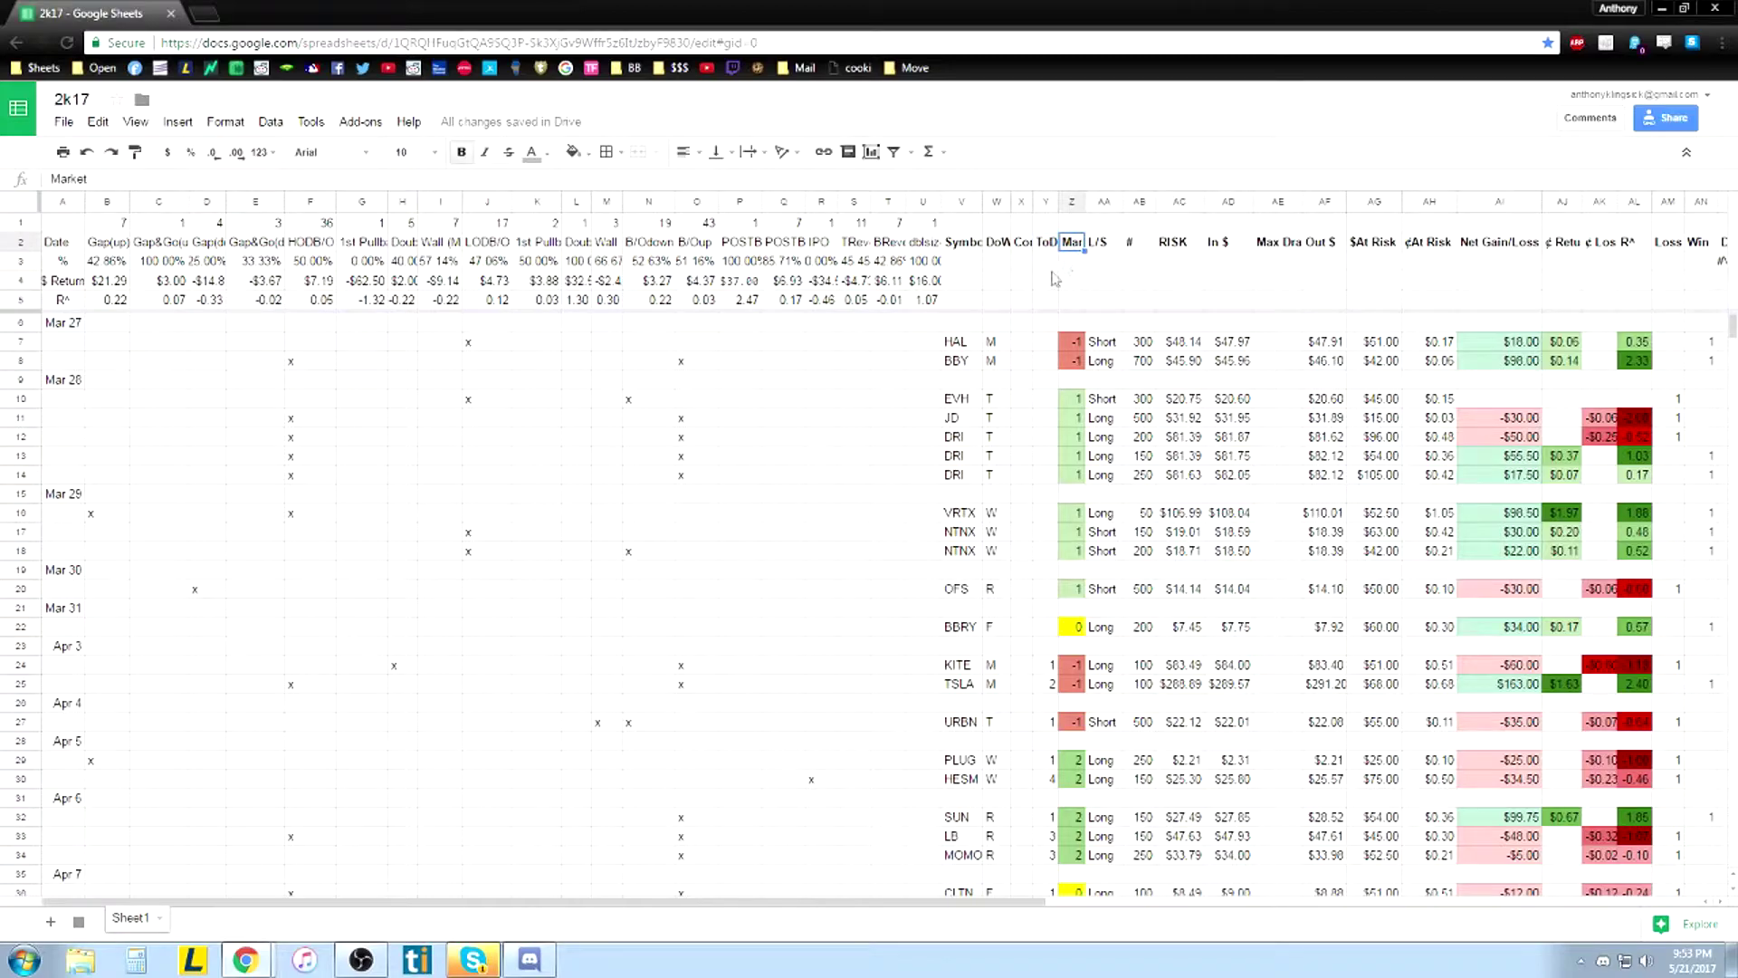
pyautogui.click(1073, 344)
pyautogui.click(1074, 371)
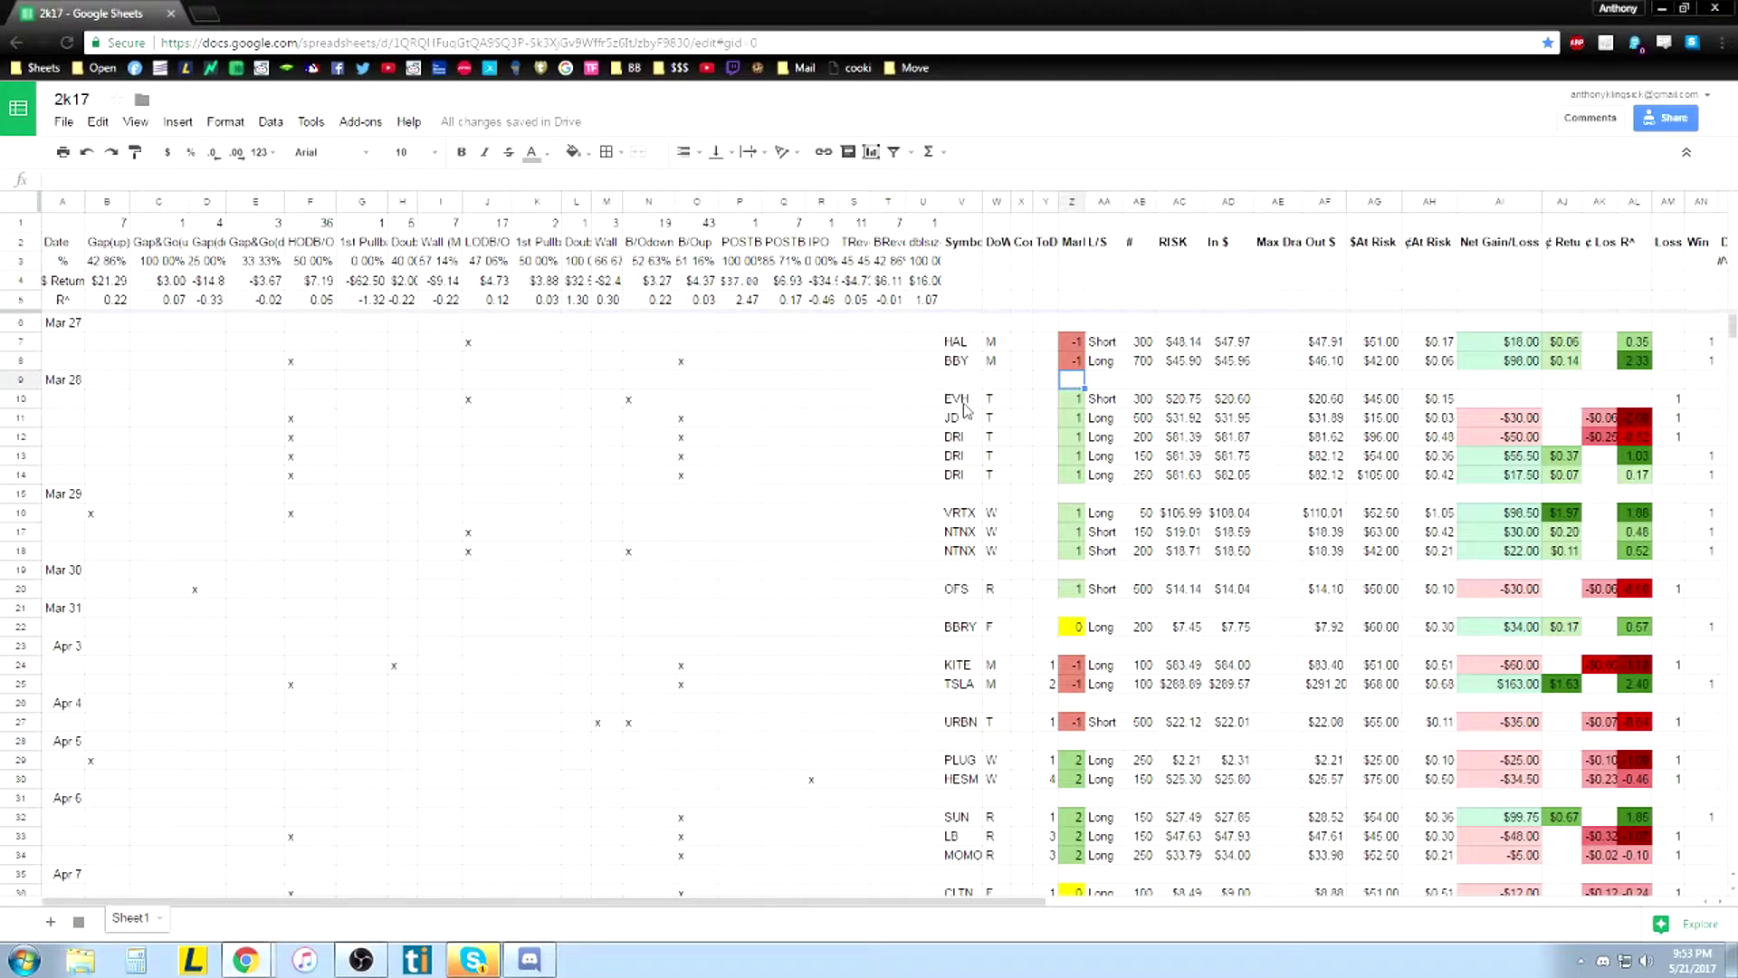
# Review the HAL trade's long/short side, share quantity, risk price and entry price, and the Max Drawdown column
pyautogui.click(1104, 343)
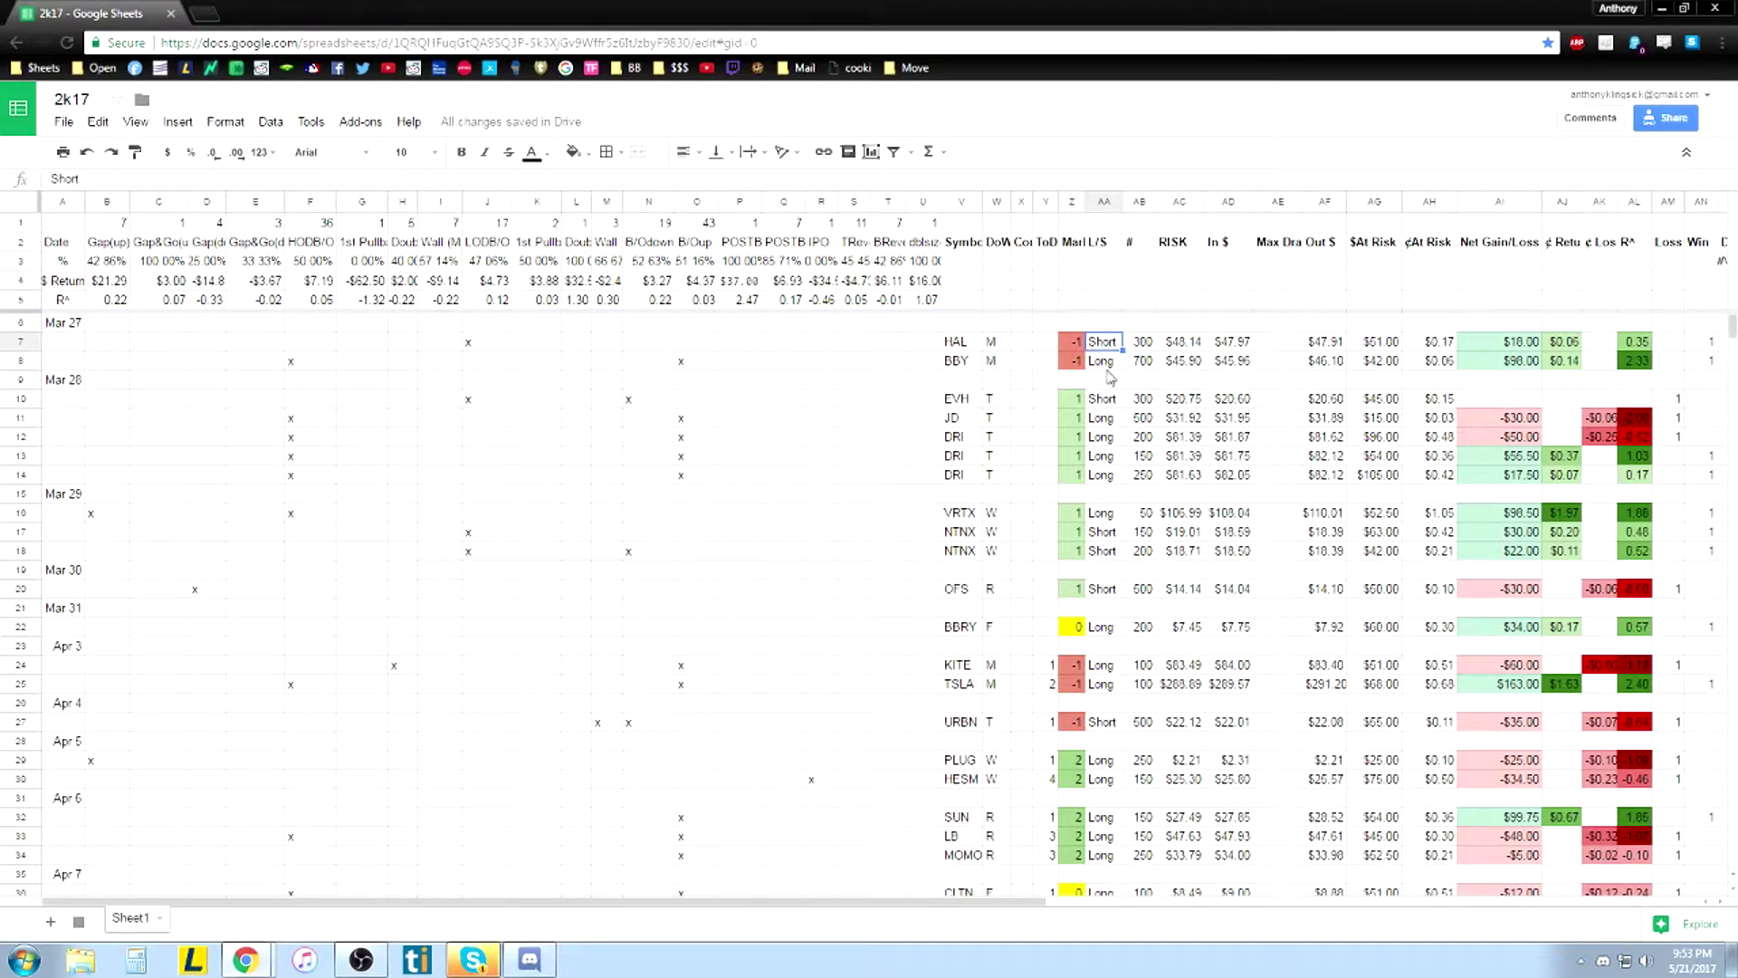
pyautogui.click(1146, 345)
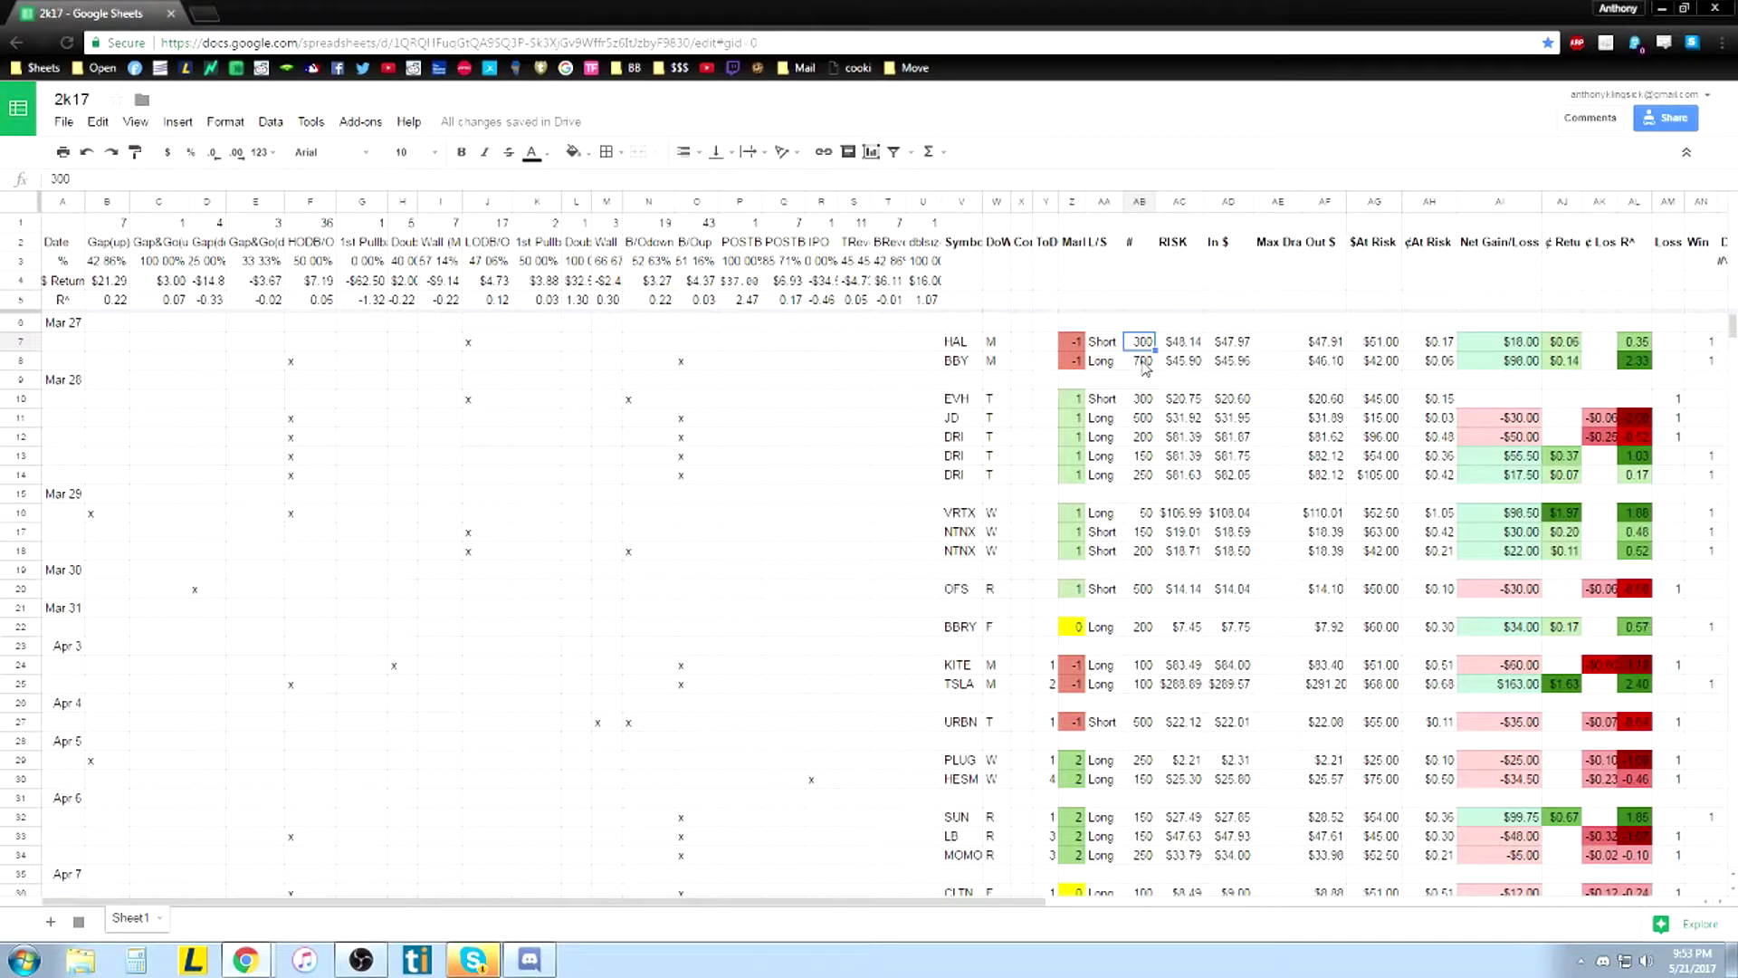
pyautogui.click(1179, 345)
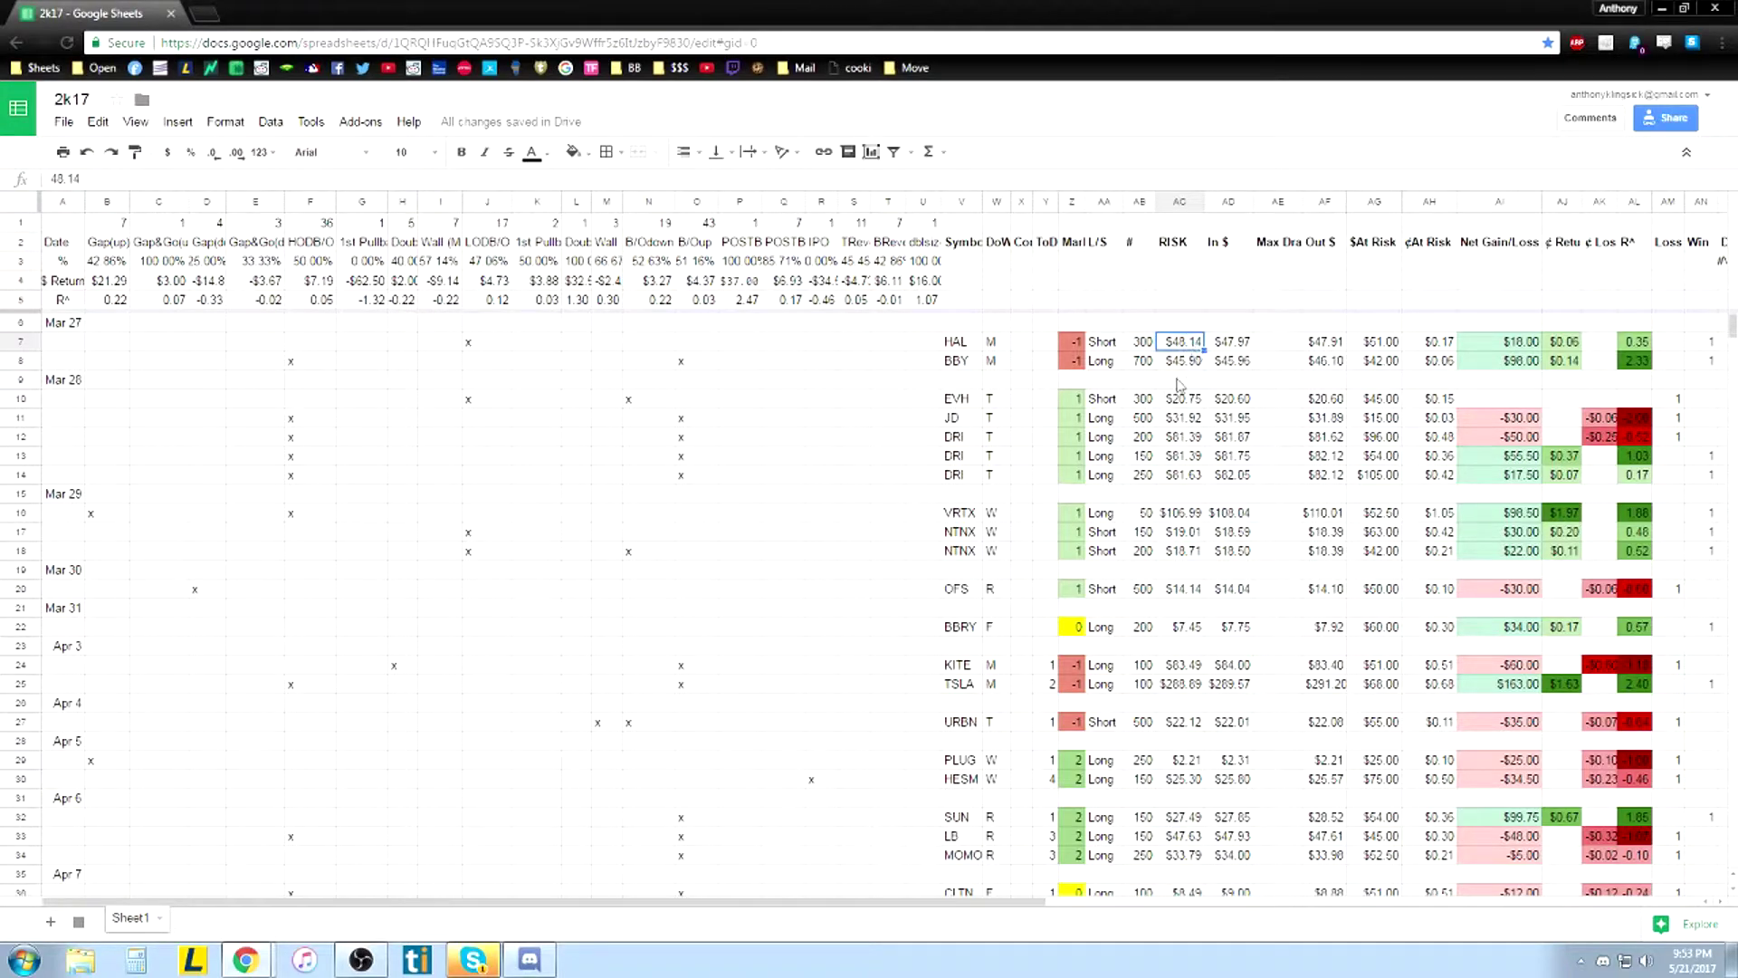
pyautogui.click(1236, 342)
pyautogui.click(1278, 255)
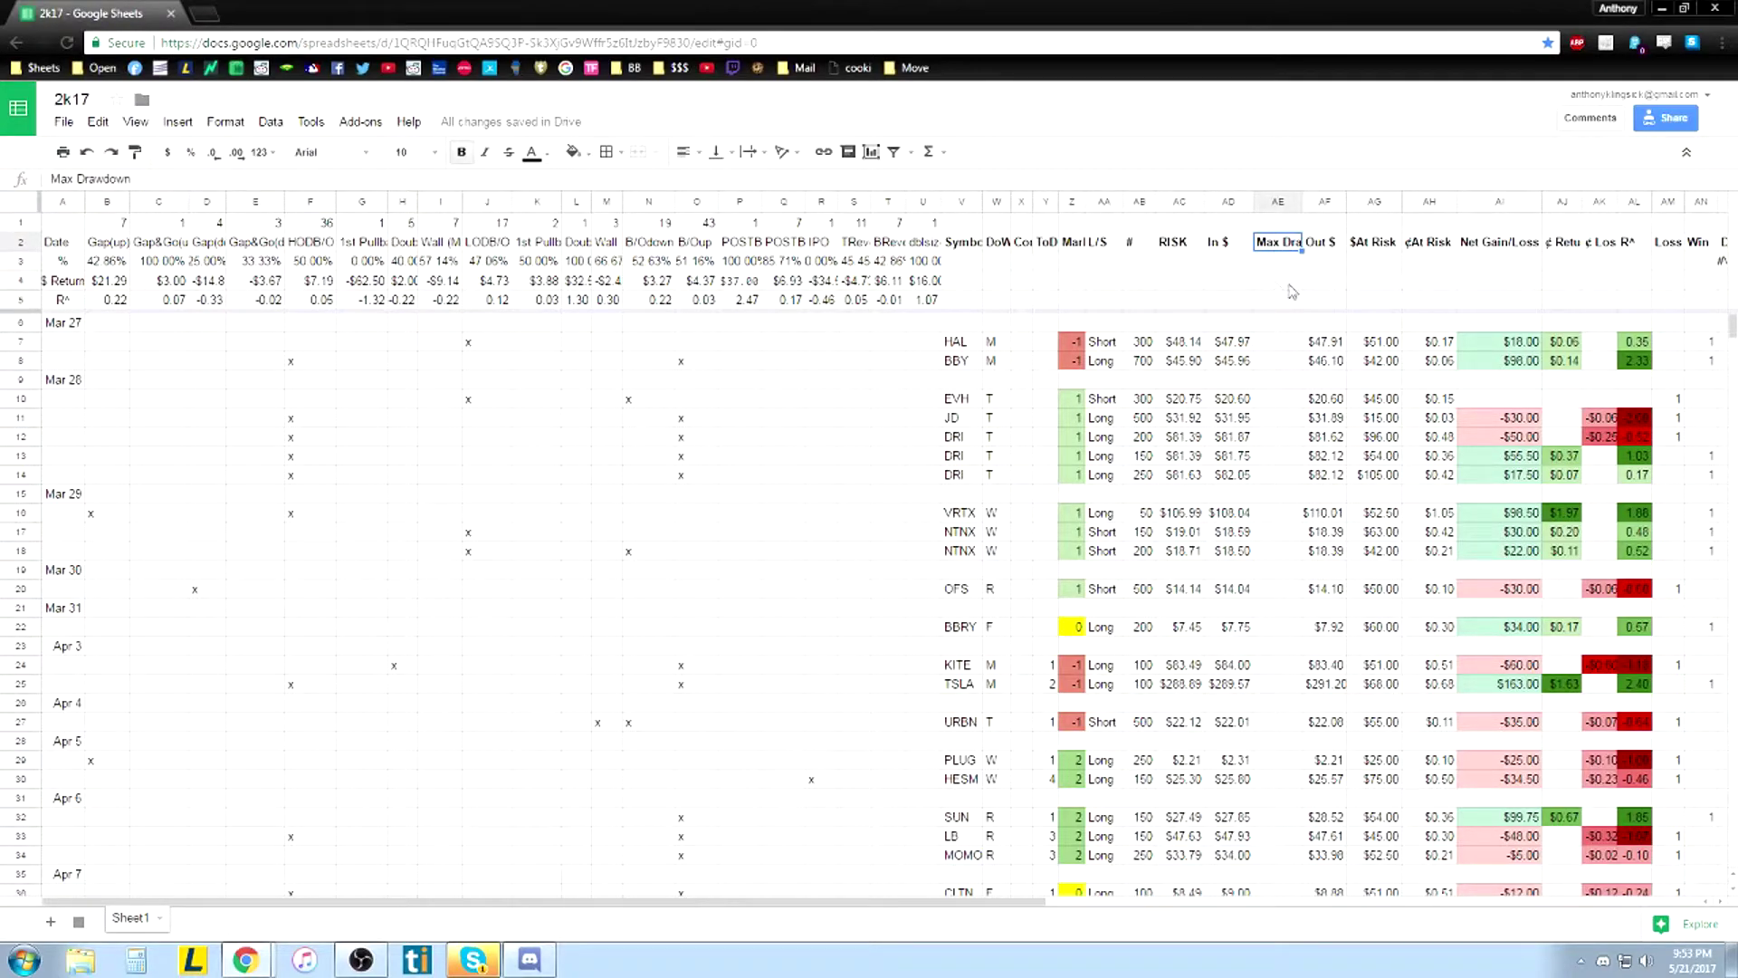
pyautogui.click(1280, 342)
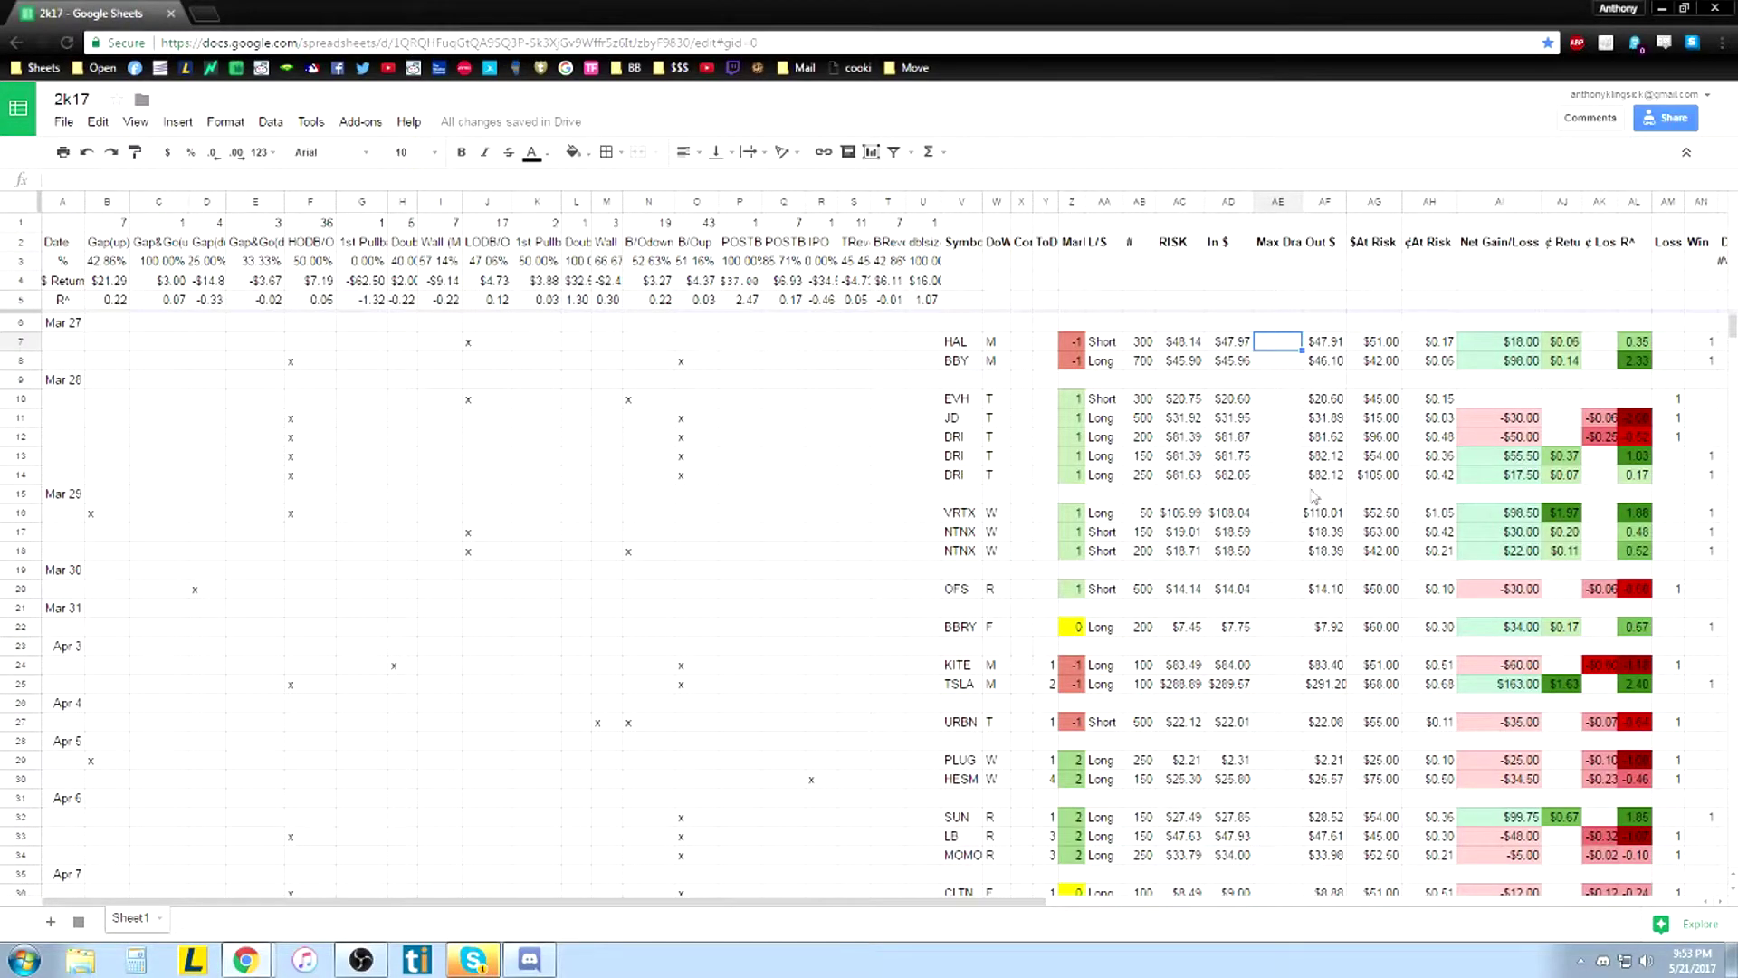
# Examine the Max Drawdown entries recorded for the mid-May trades at the end of the log
pyautogui.scroll(-17, 1315, 496)
pyautogui.click(1281, 437)
pyautogui.click(1282, 455)
pyautogui.scroll(-7, 1278, 589)
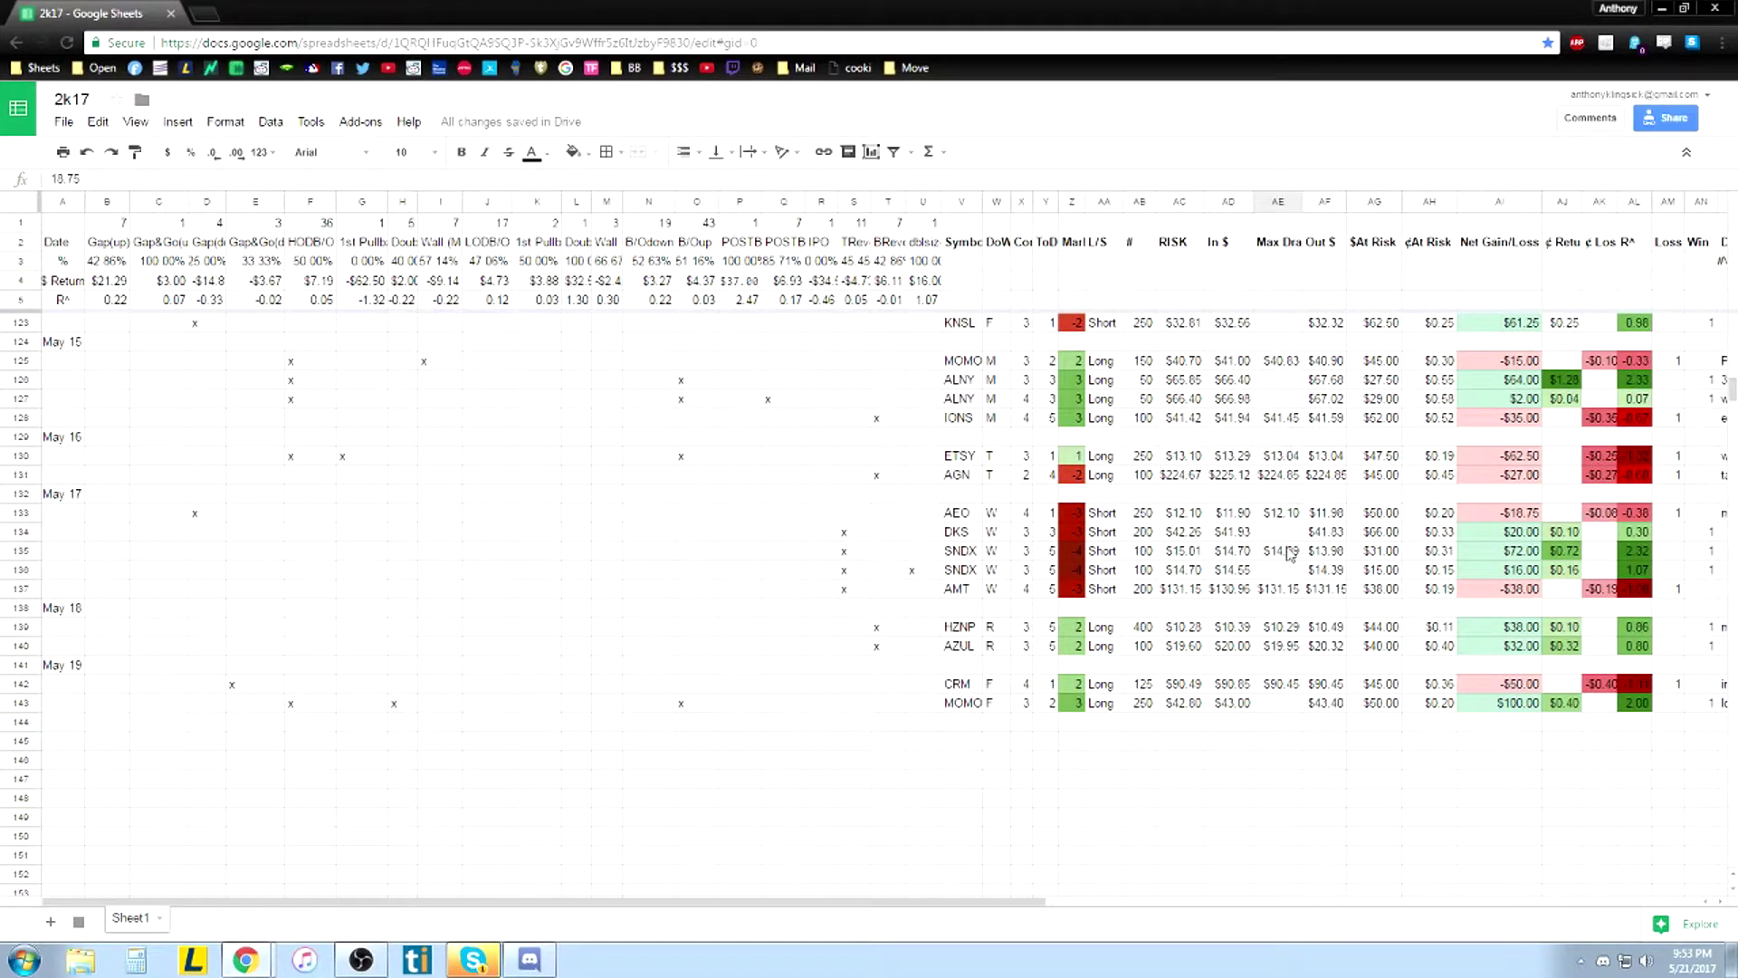
# Check the Max Drawdown column from the May 12 trades down to the final MOMO trade in row 143
pyautogui.scroll(1, 1290, 554)
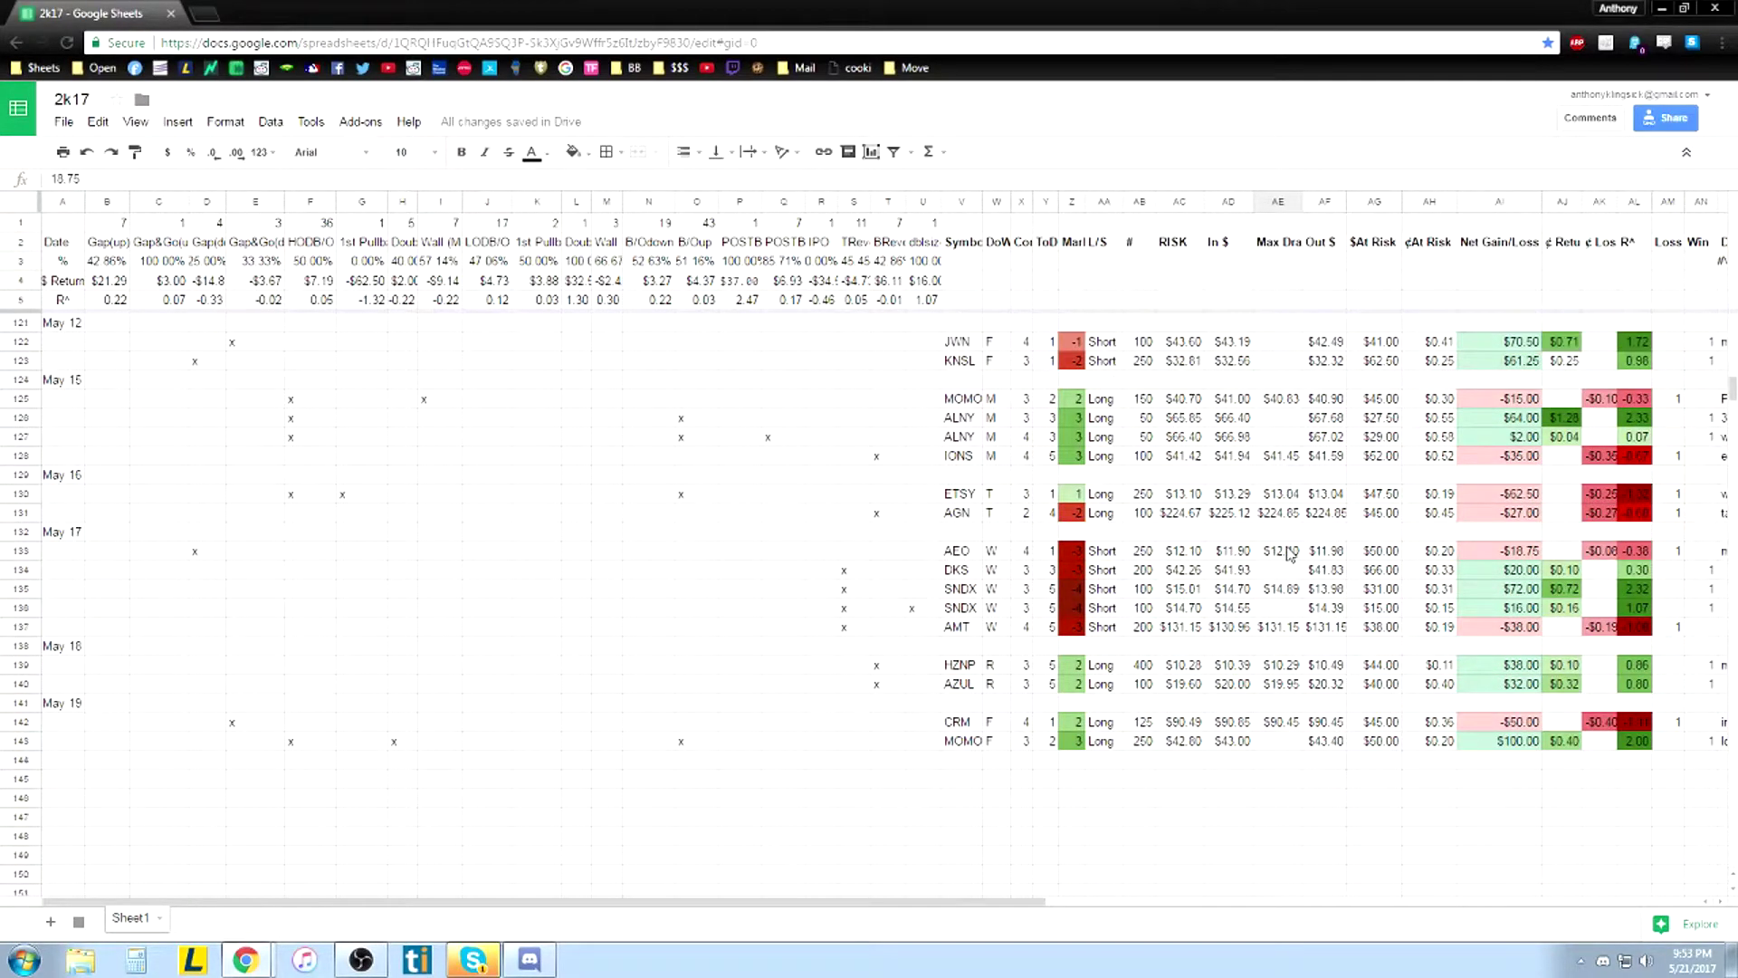
pyautogui.click(1285, 741)
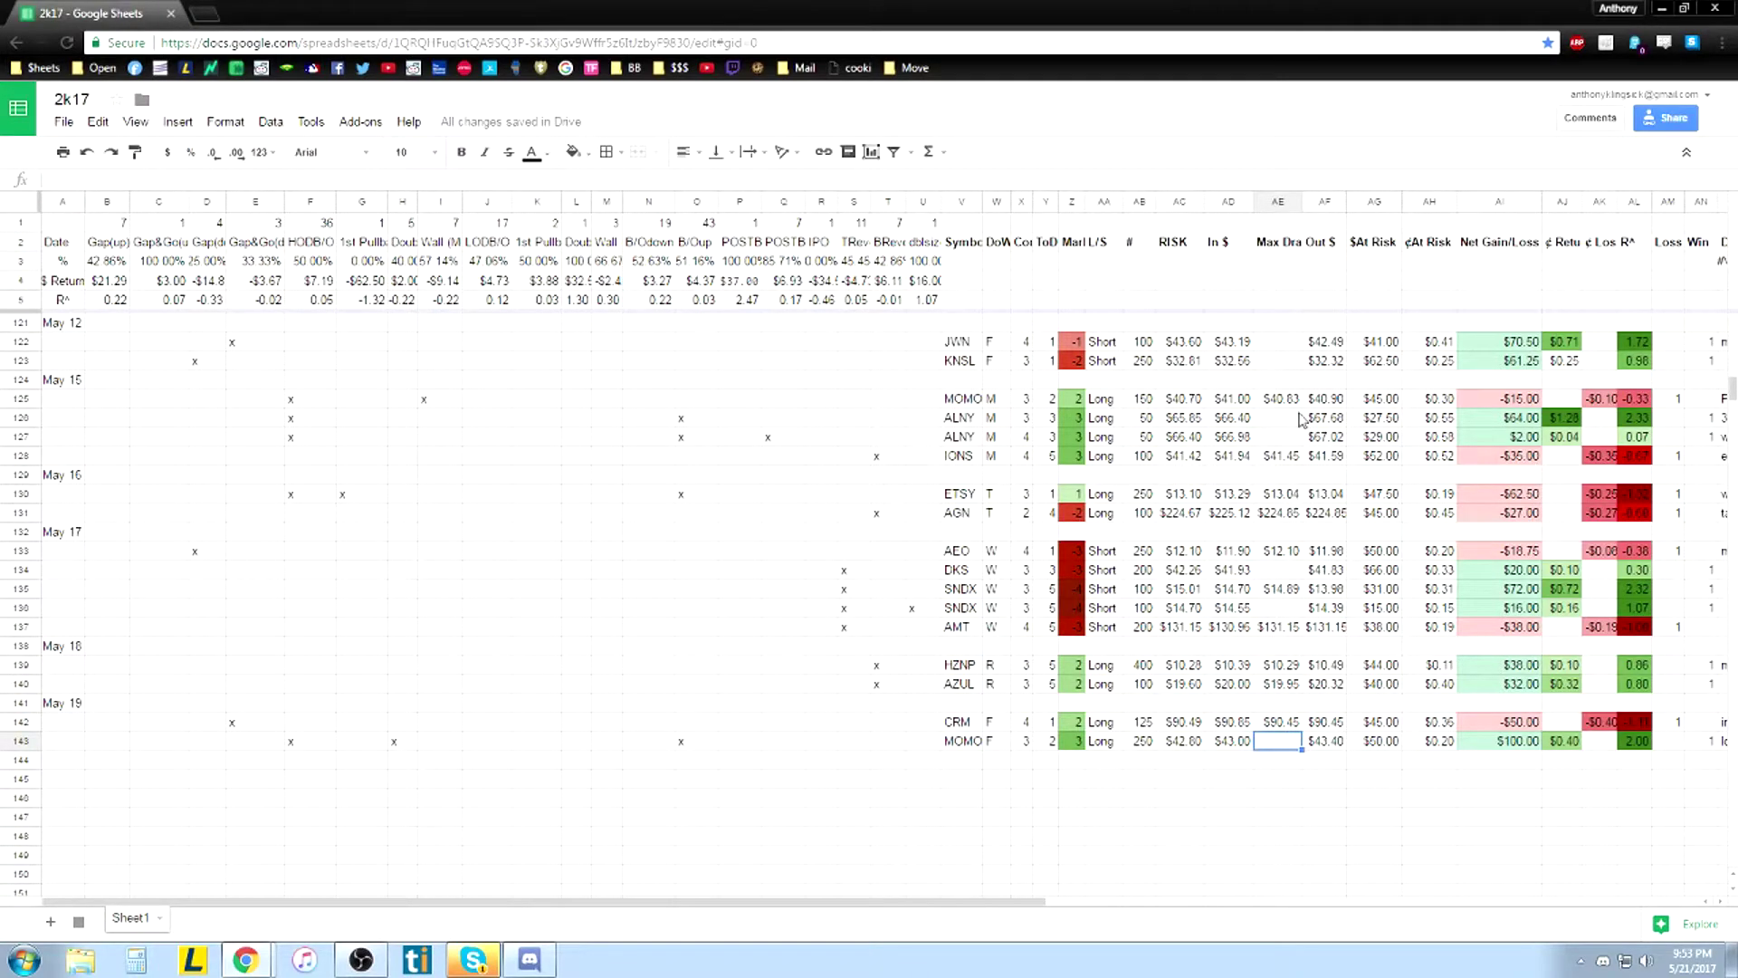
pyautogui.scroll(2, 1298, 441)
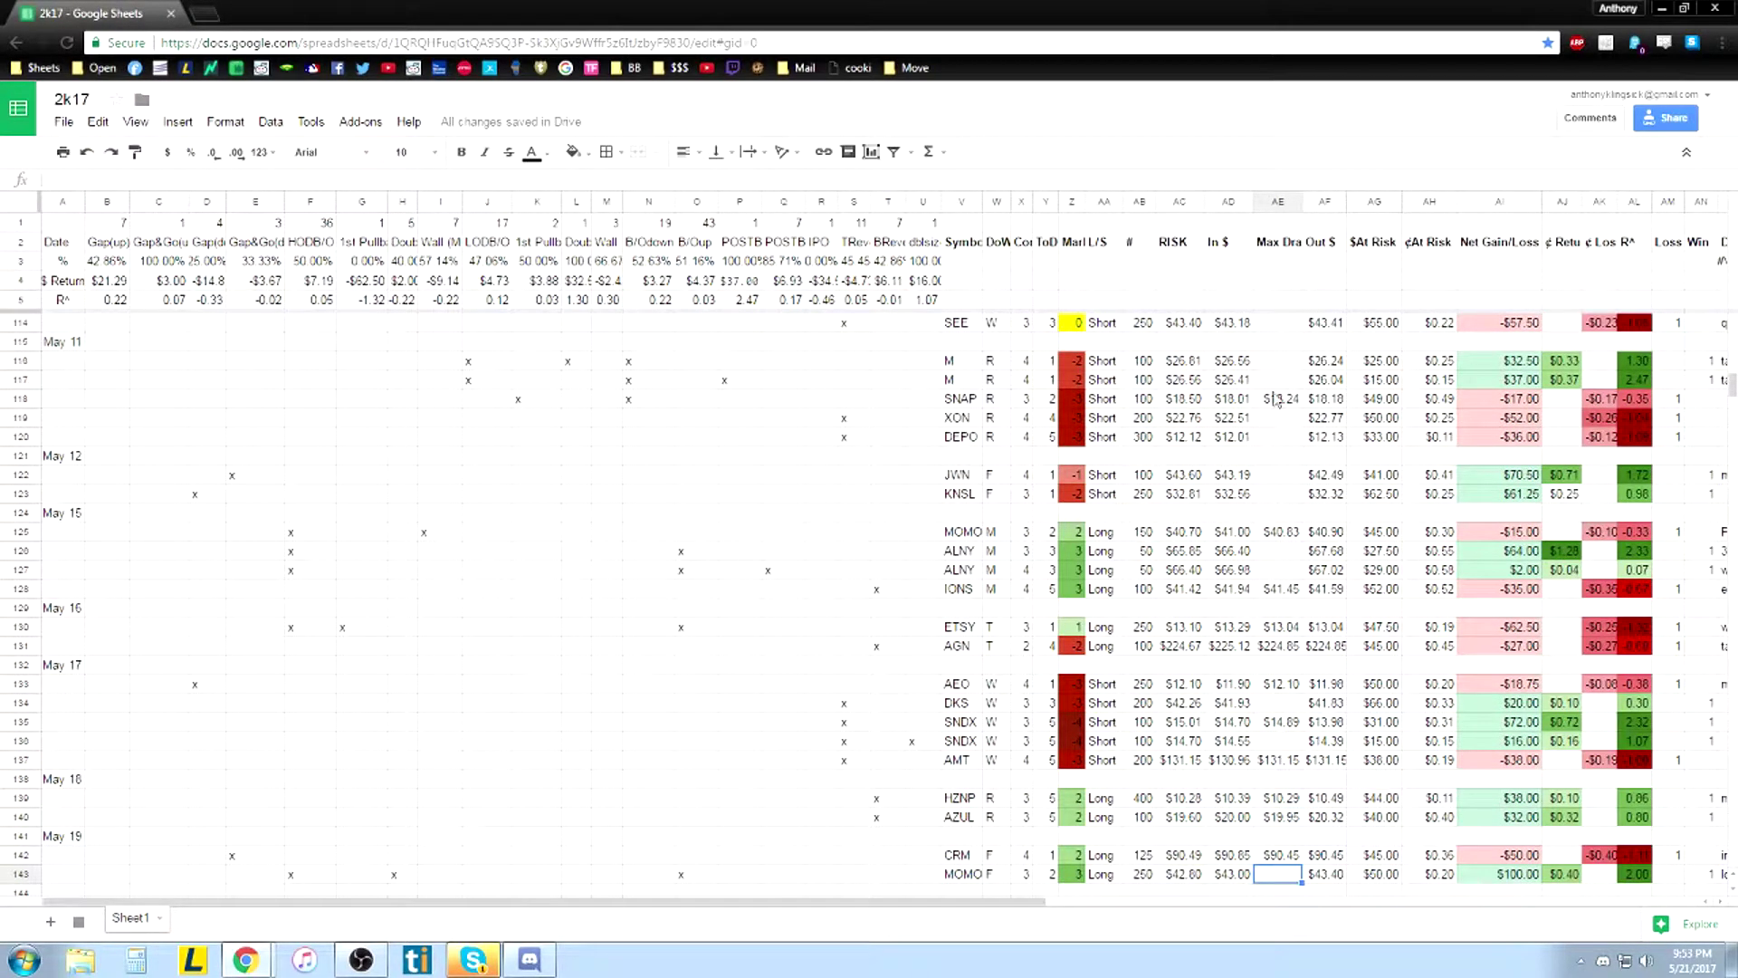
# Review the first HAL trade's exit price, dollar and cent risk, net gain/loss, cent loss and R^ formulas
pyautogui.scroll(20, 1256, 391)
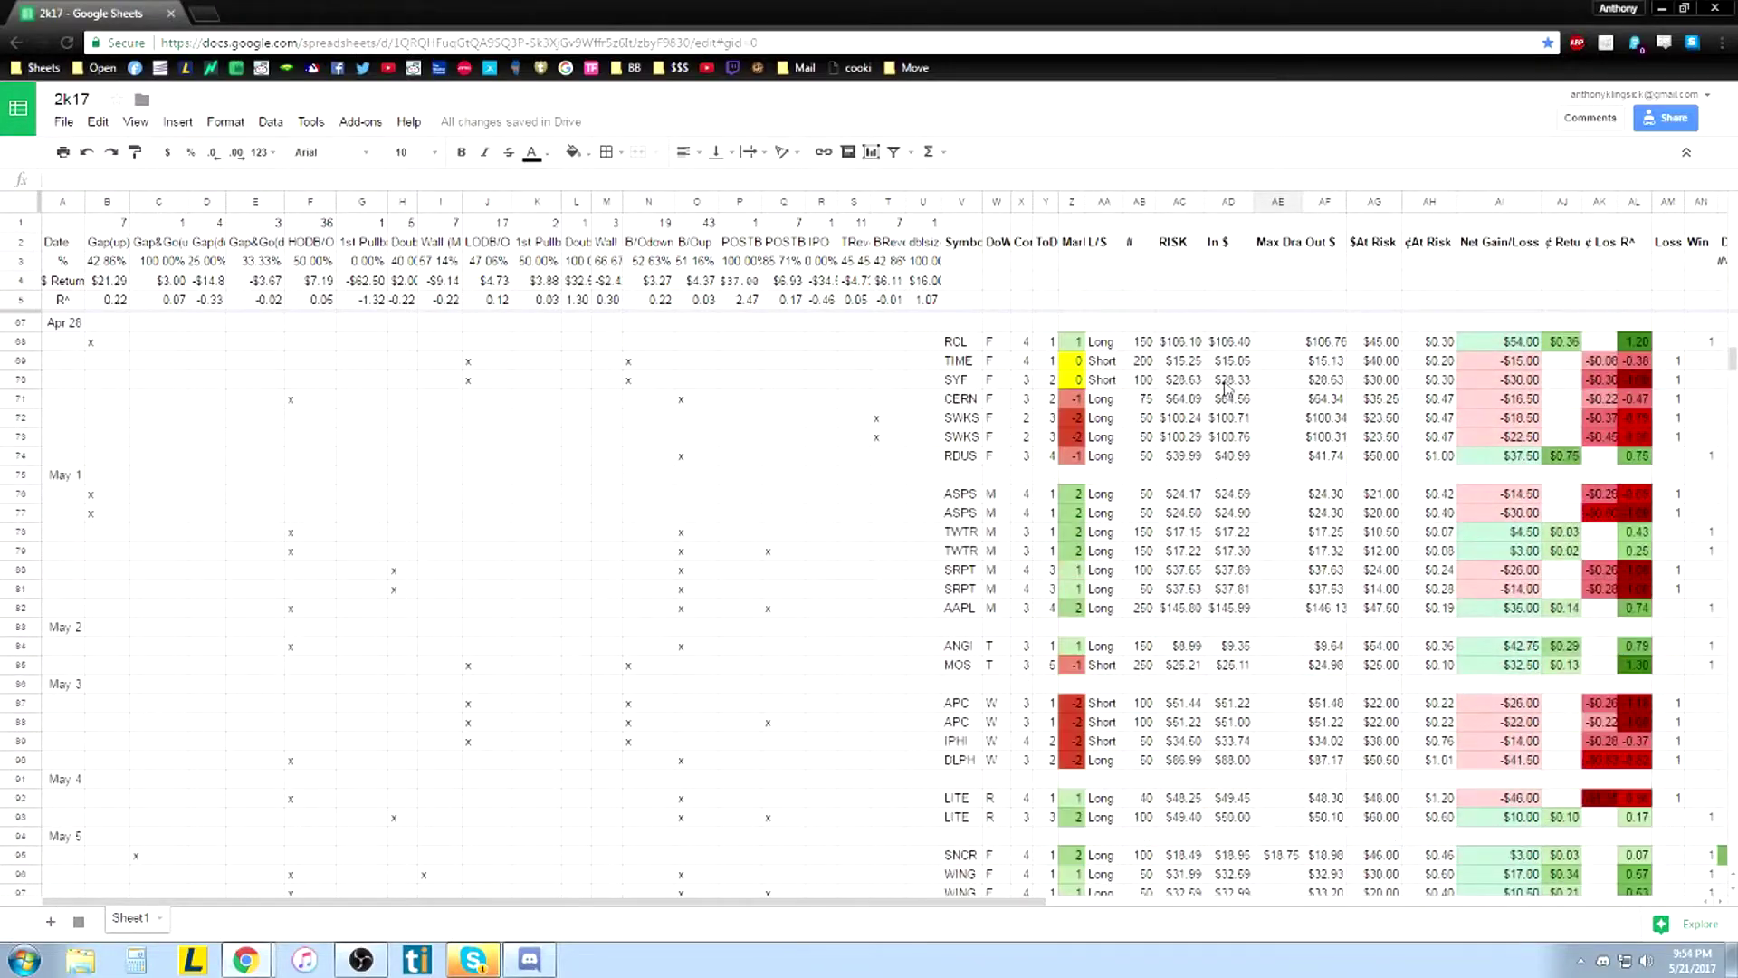
pyautogui.click(1327, 344)
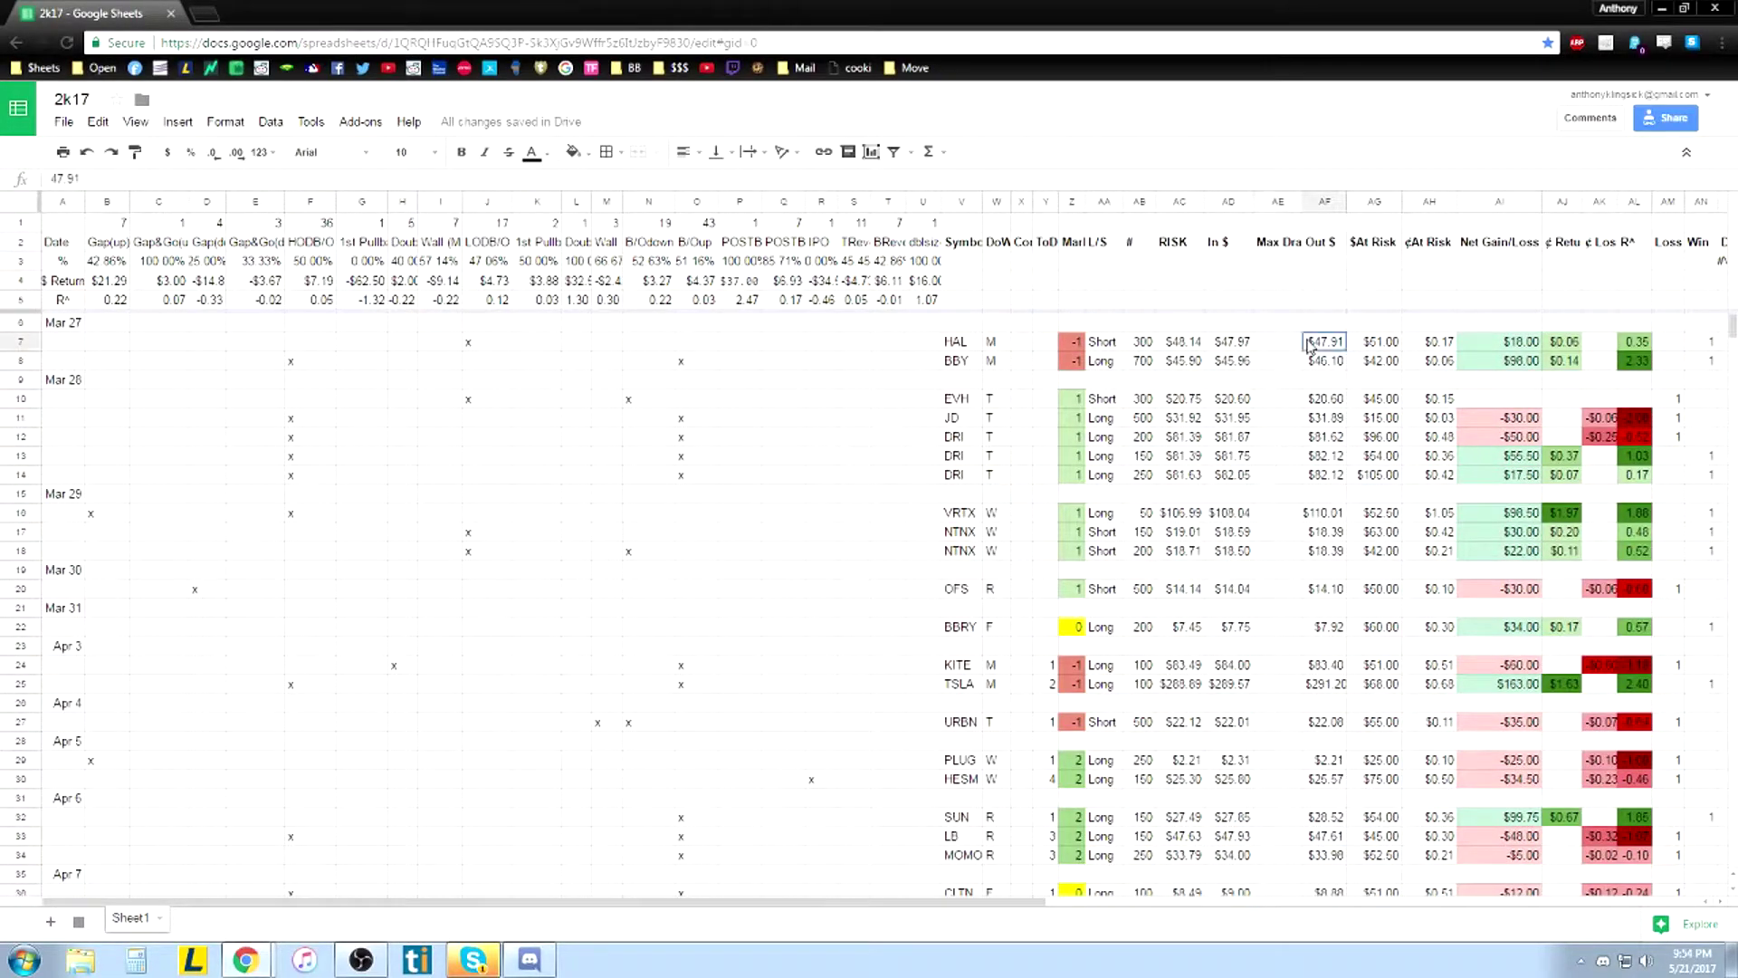
pyautogui.click(1384, 346)
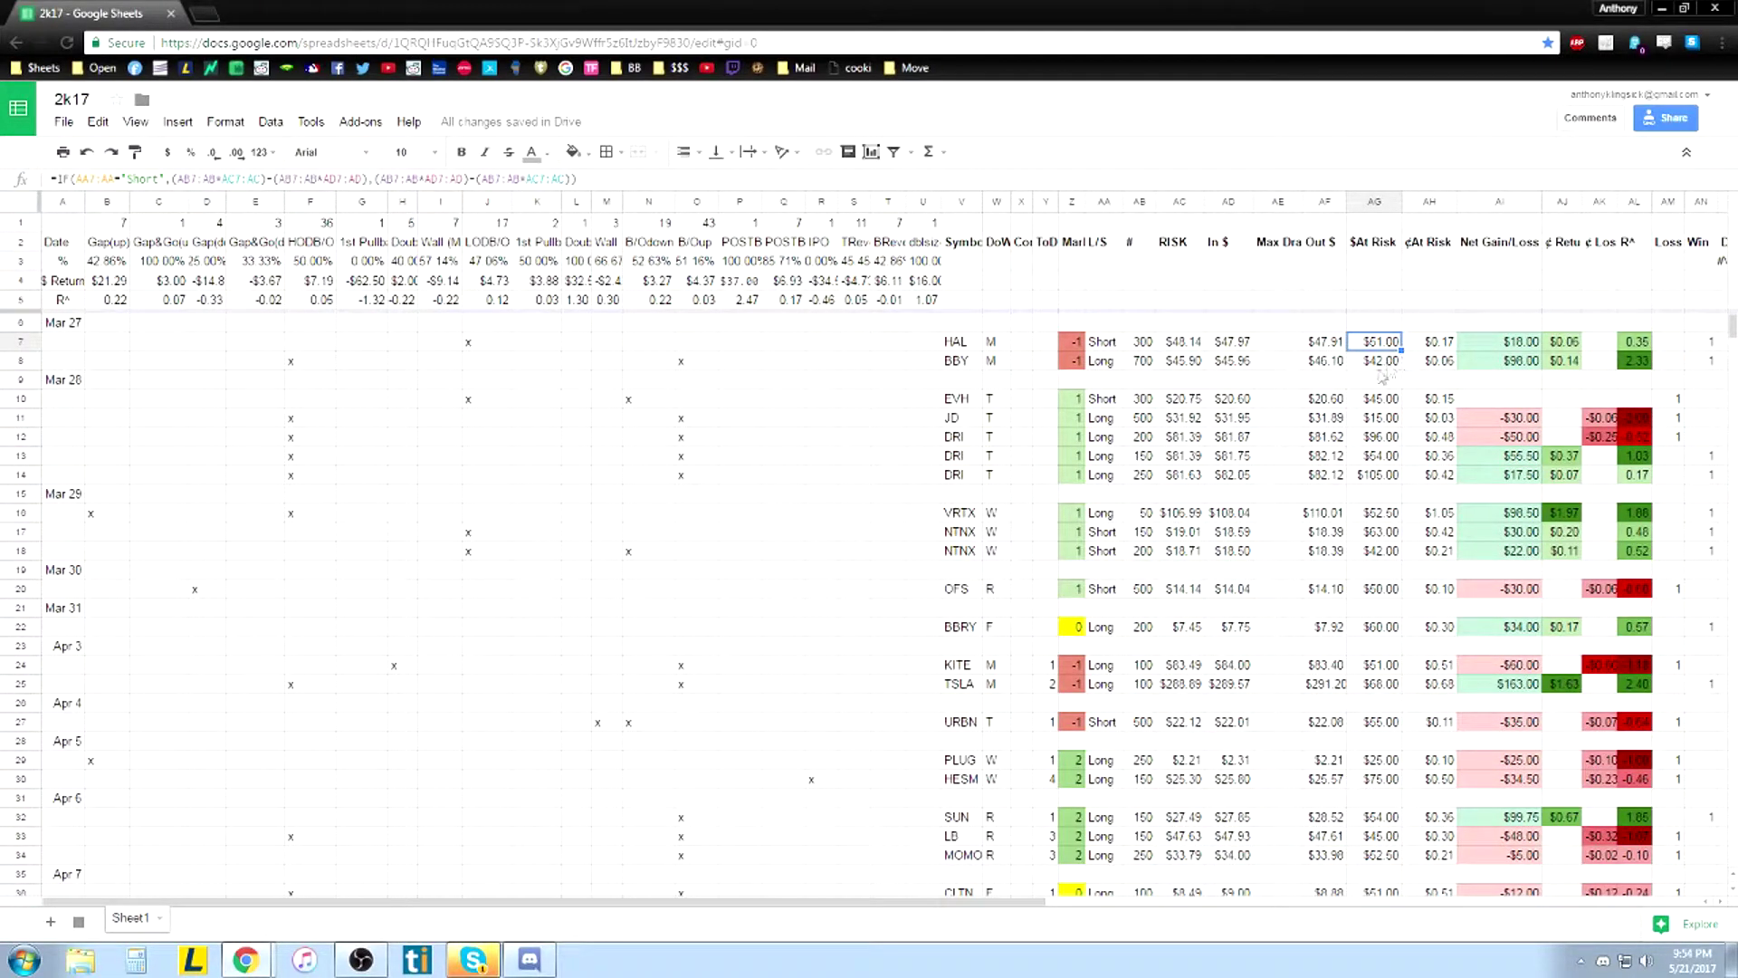
pyautogui.click(1430, 346)
pyautogui.click(1518, 345)
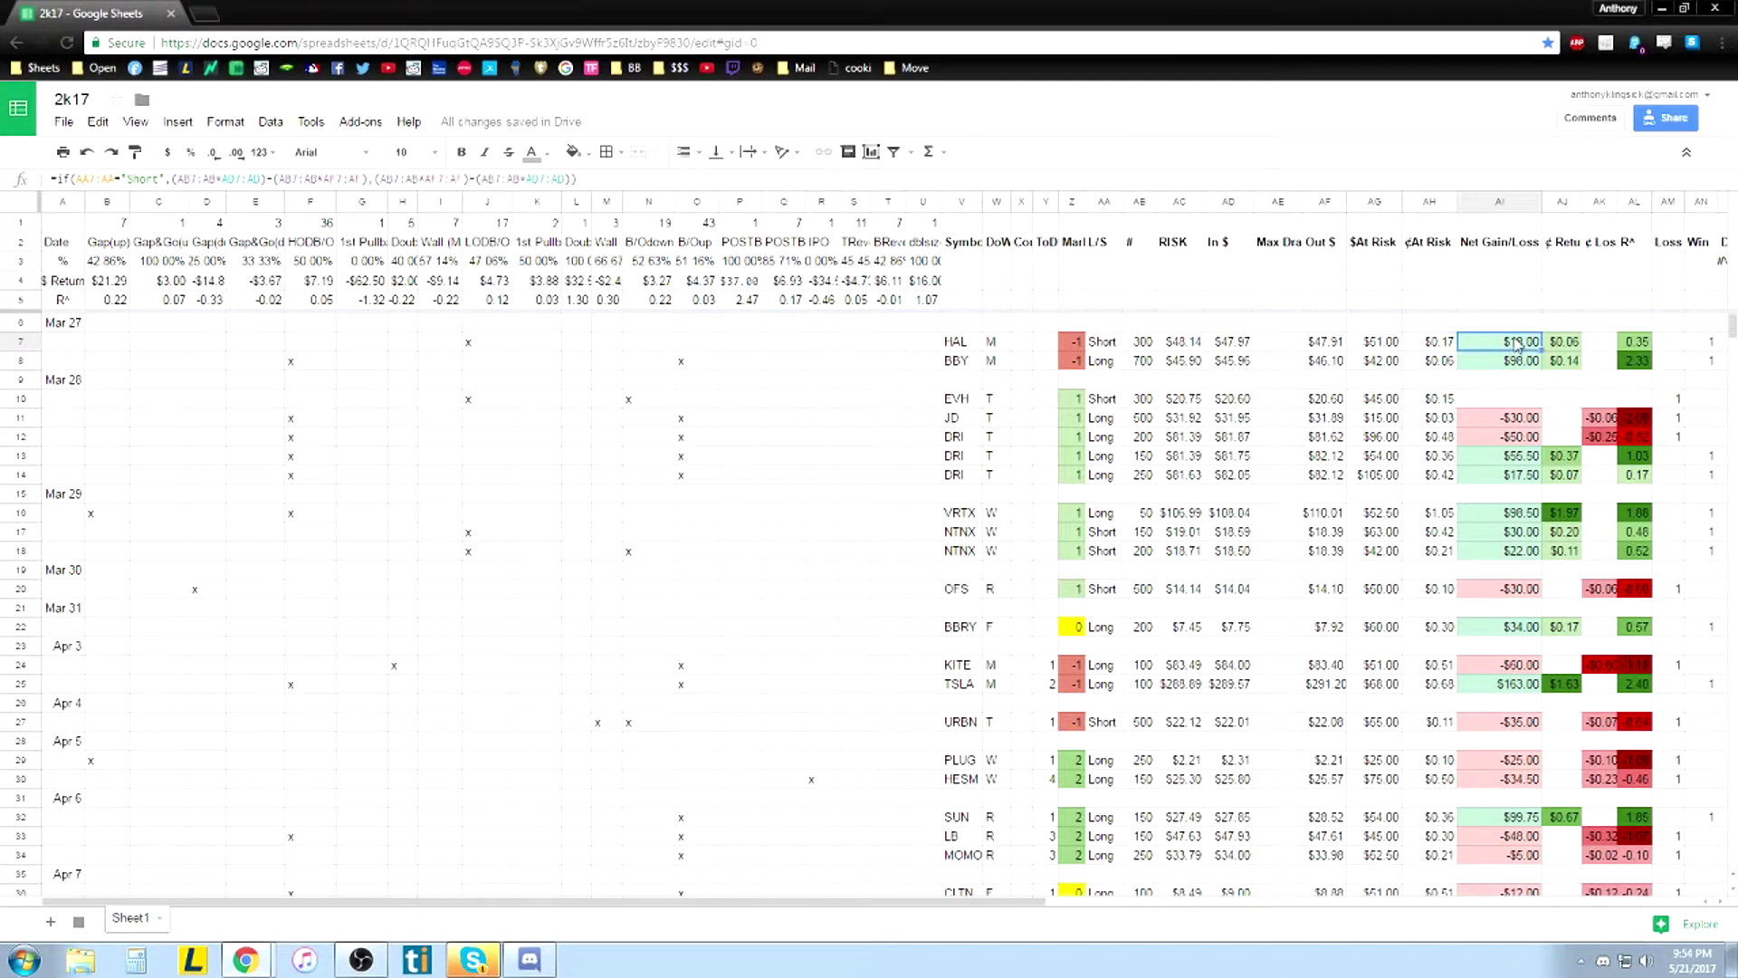
pyautogui.click(1580, 348)
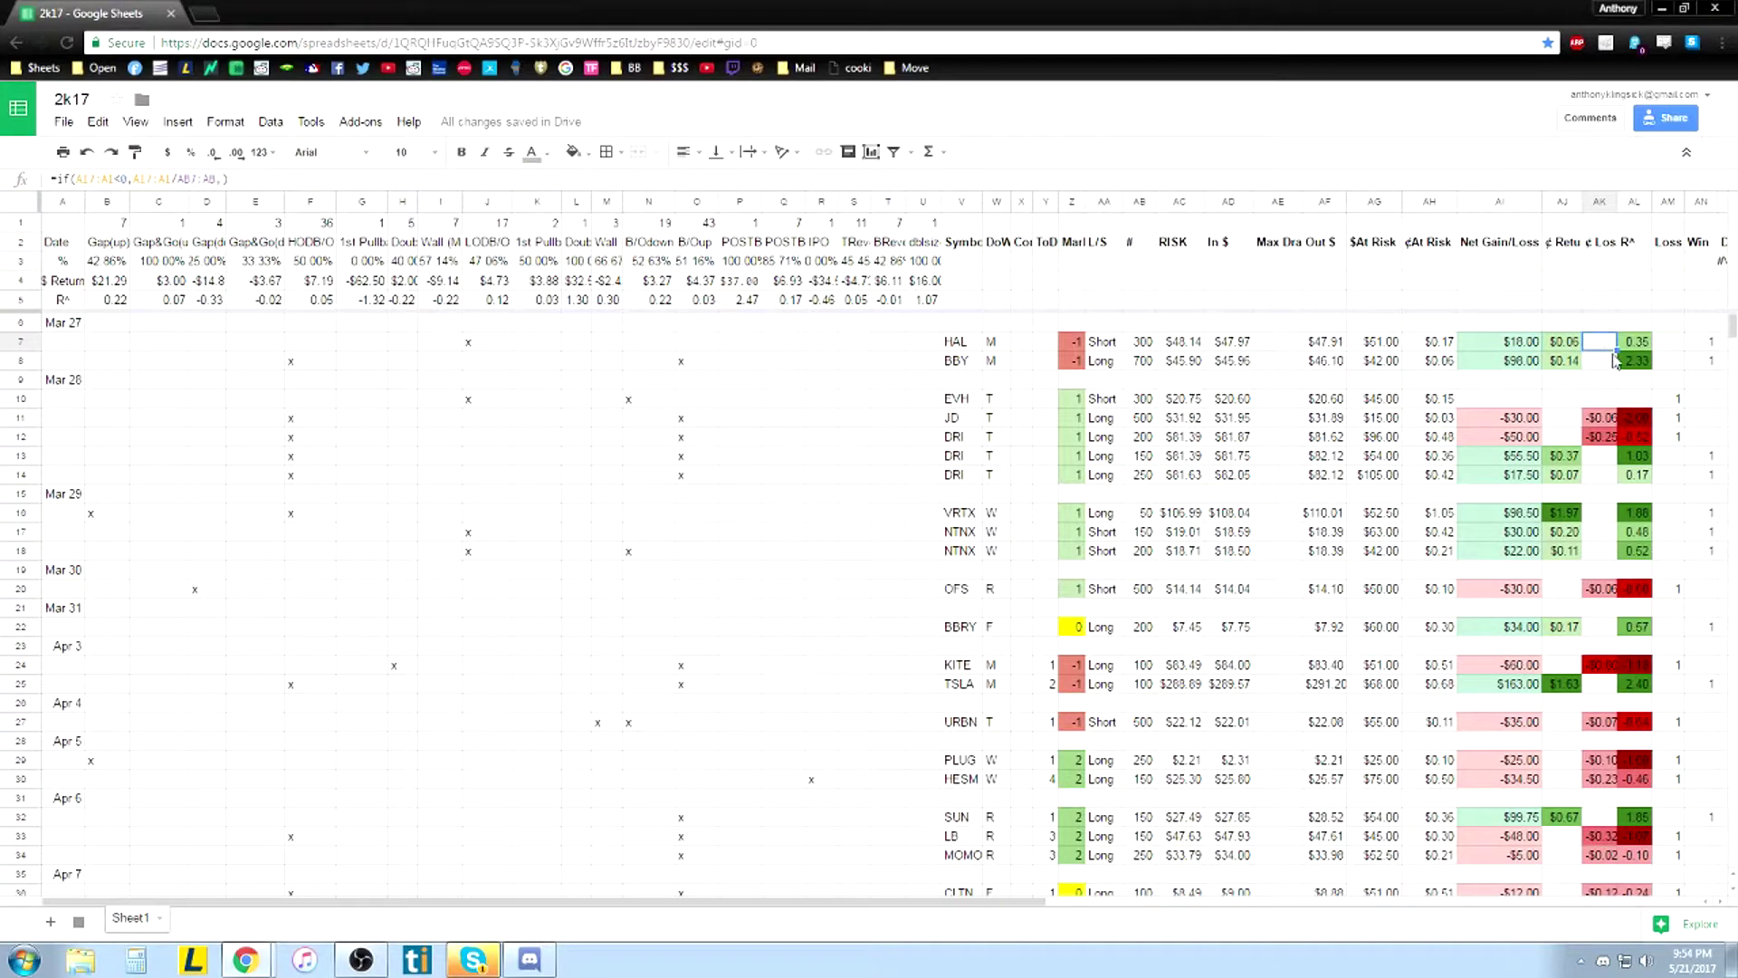
pyautogui.click(1637, 348)
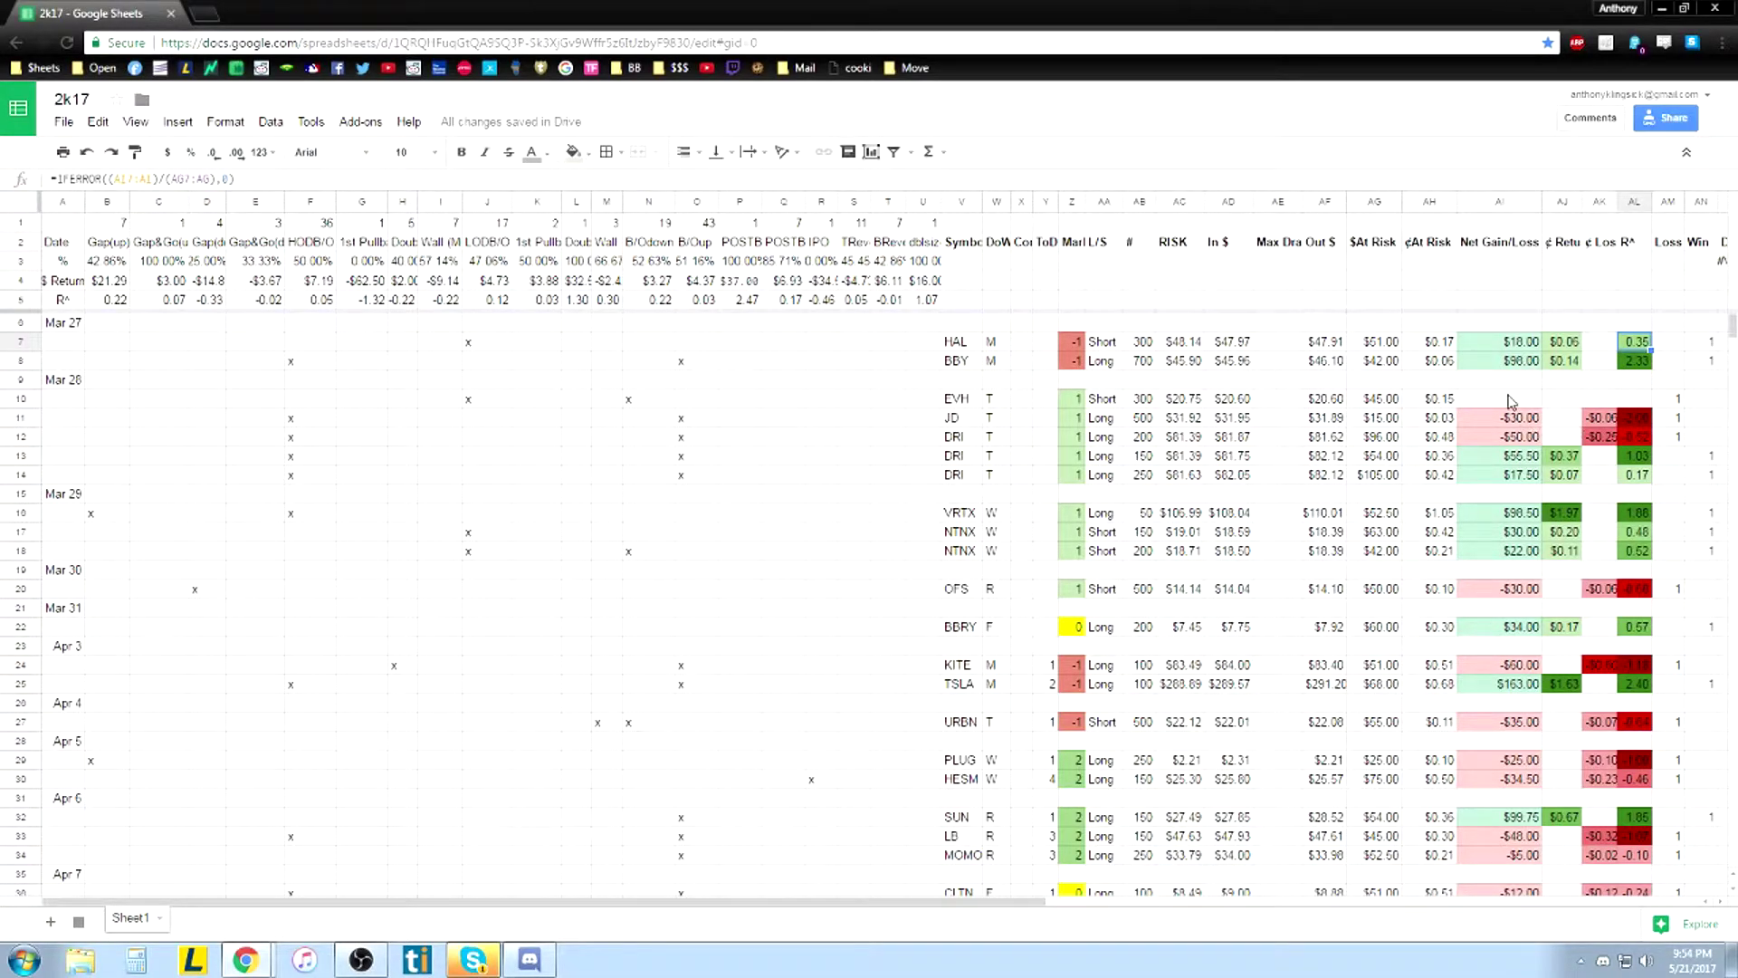
# Compare the BBY trade's dollar risk and net gain with its R^ multiple in row 8
pyautogui.click(1634, 362)
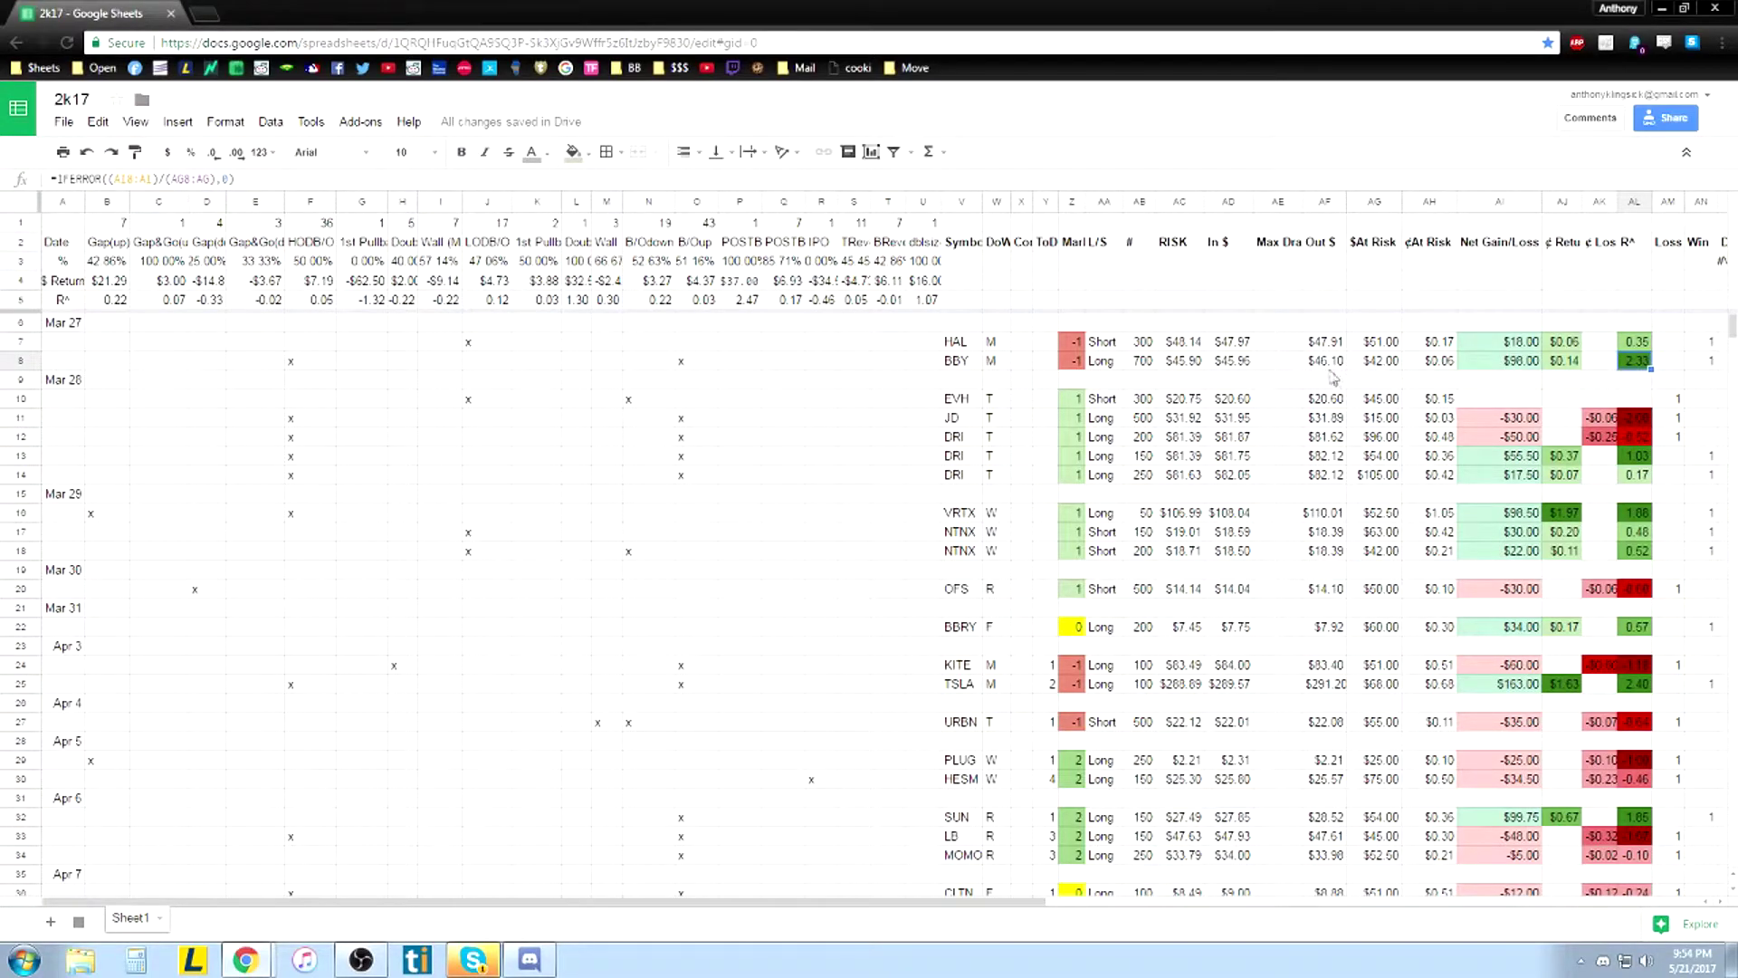
pyautogui.click(1373, 364)
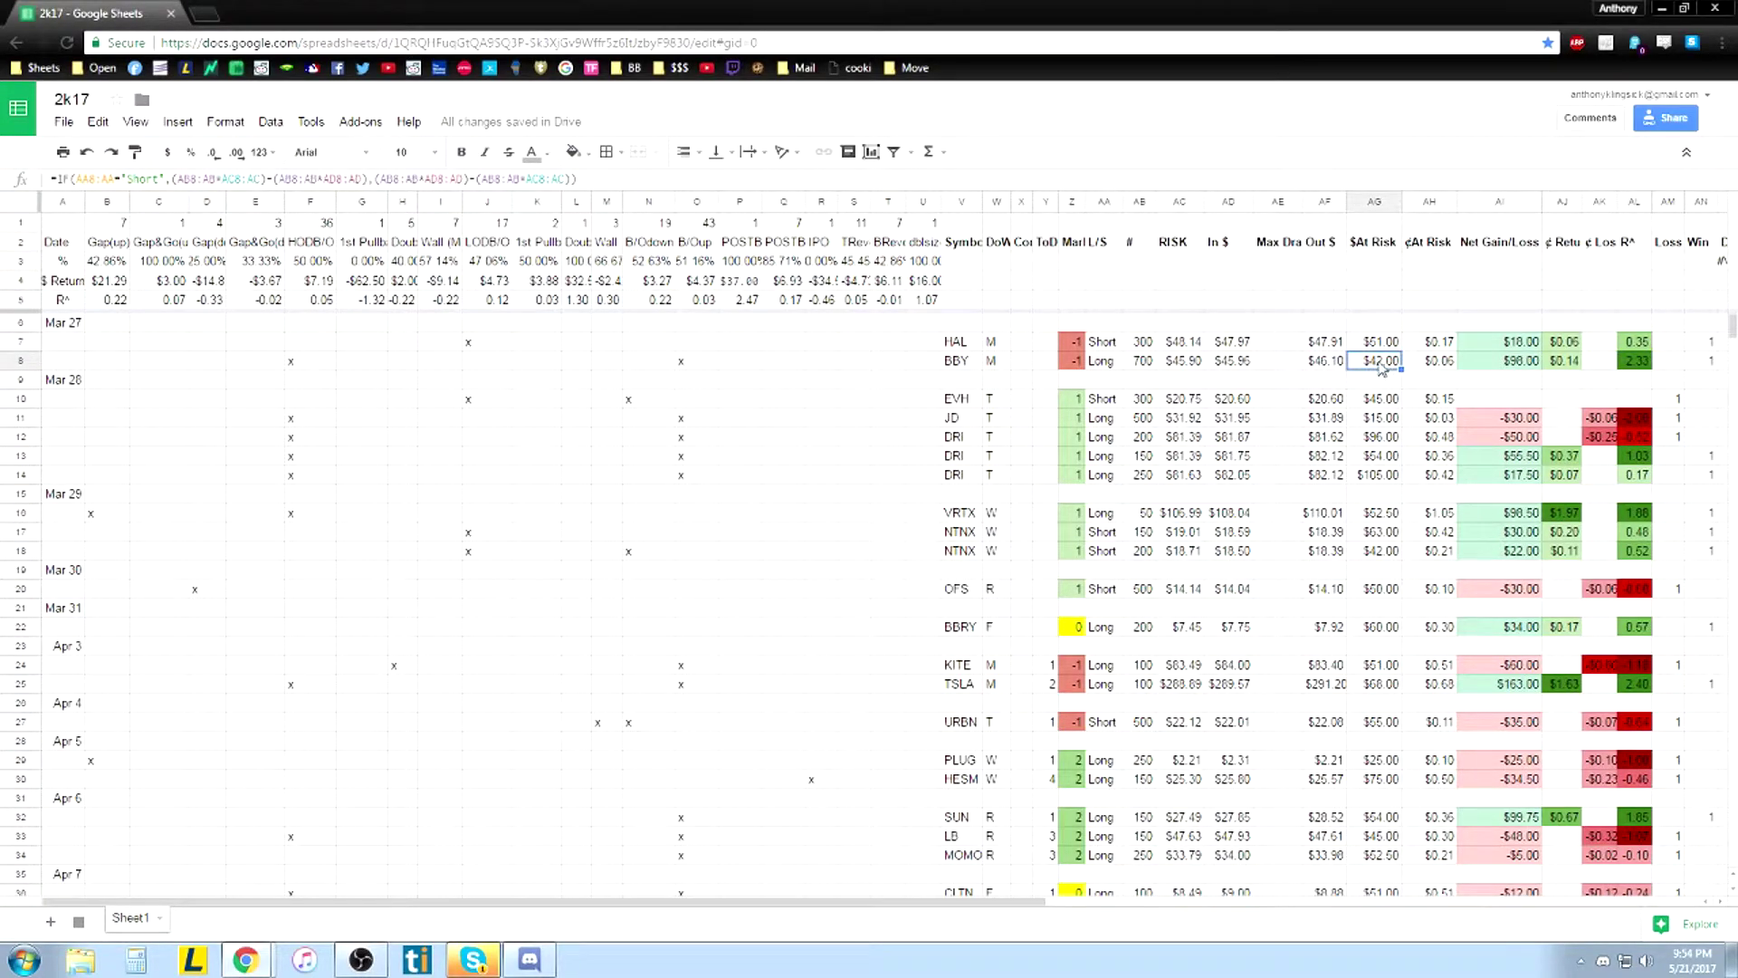
pyautogui.click(1510, 367)
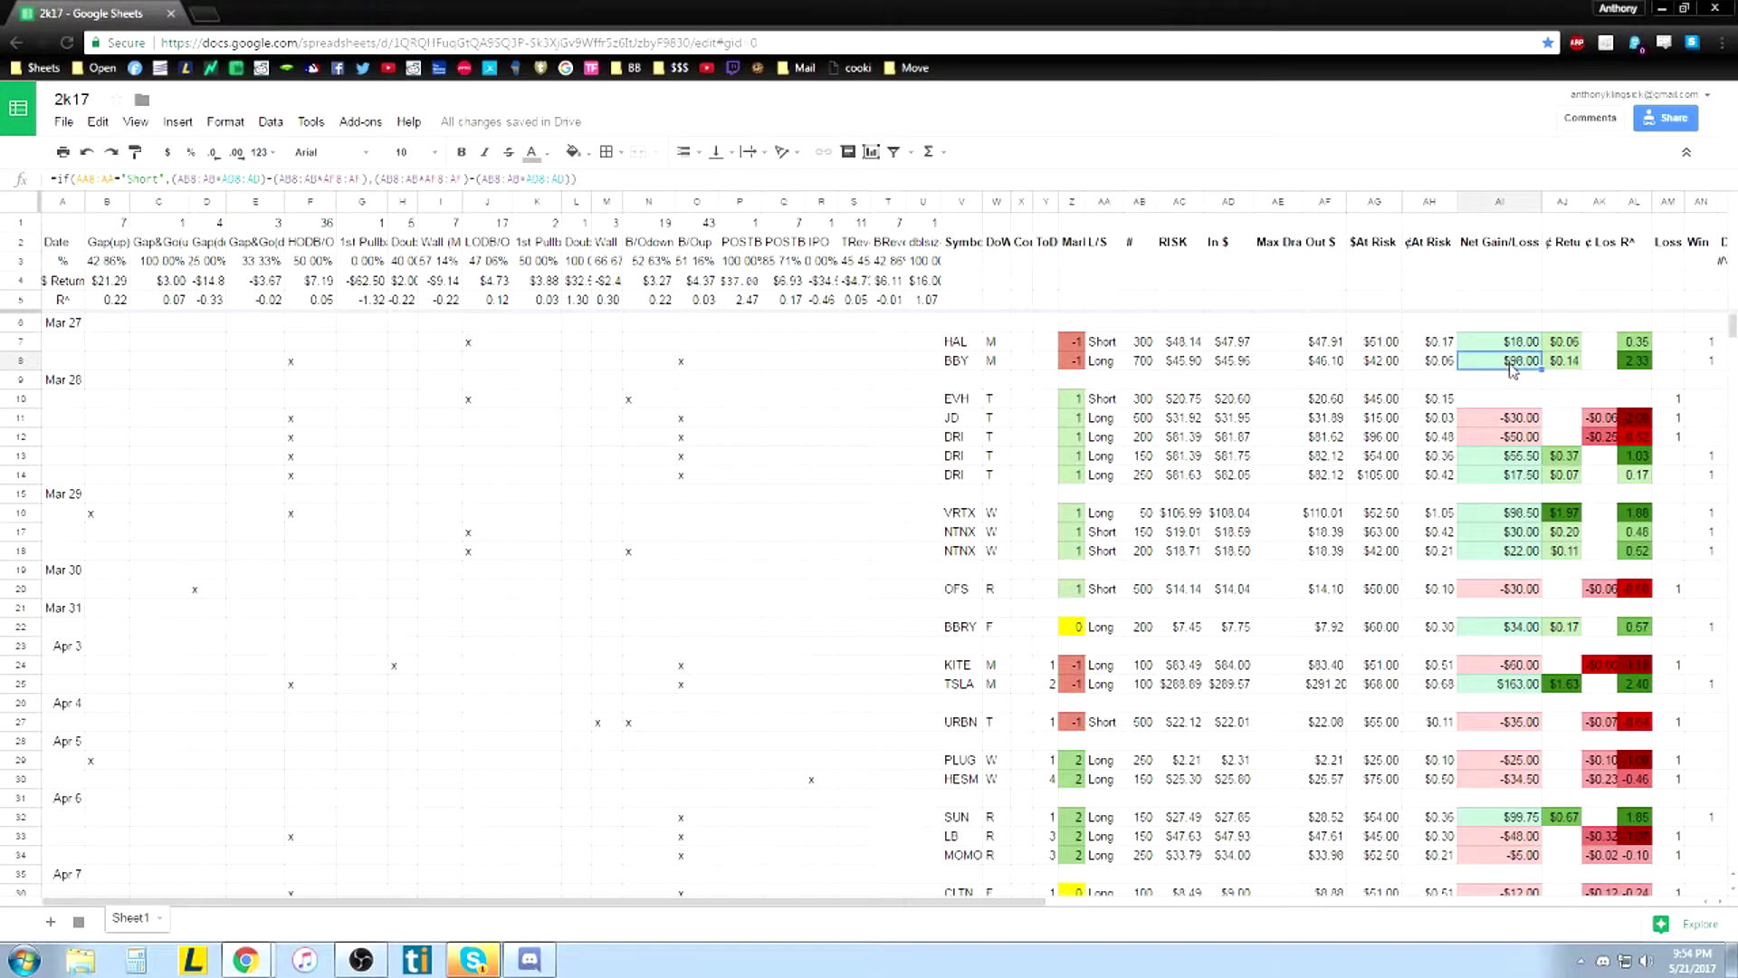
pyautogui.click(1641, 364)
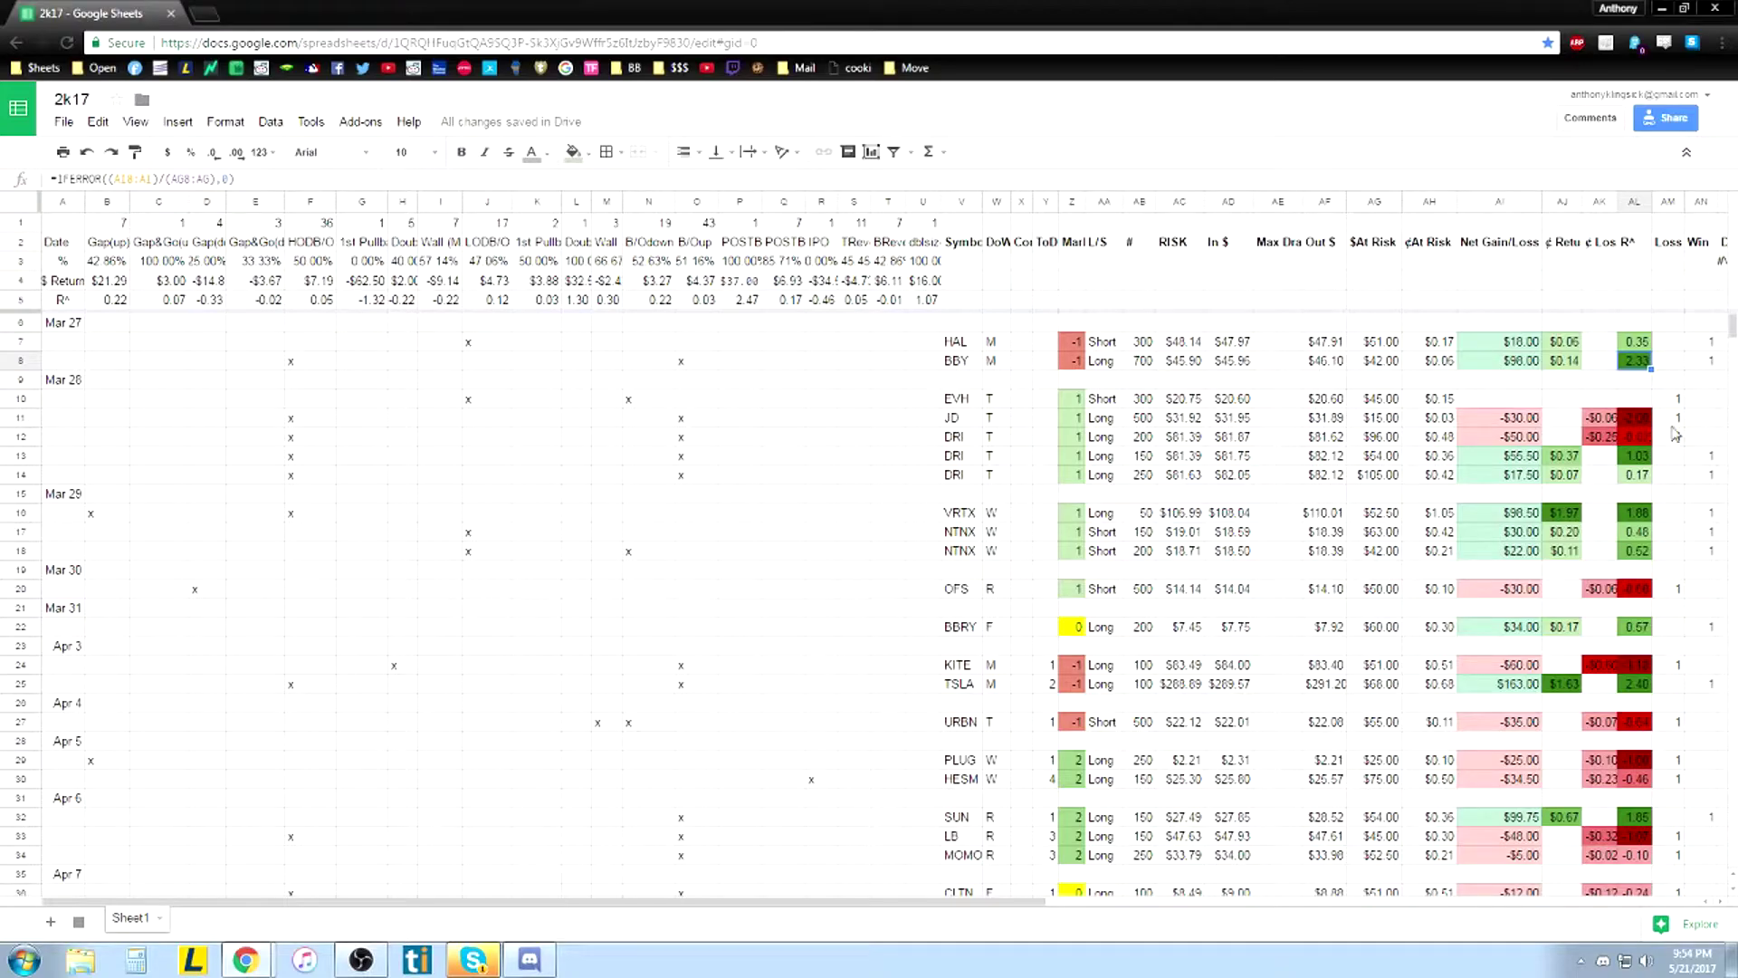
# Trace the JD trade's R^ multiple in row 11 through its dollar risk, risk price, entry, exit and net loss
pyautogui.click(1534, 422)
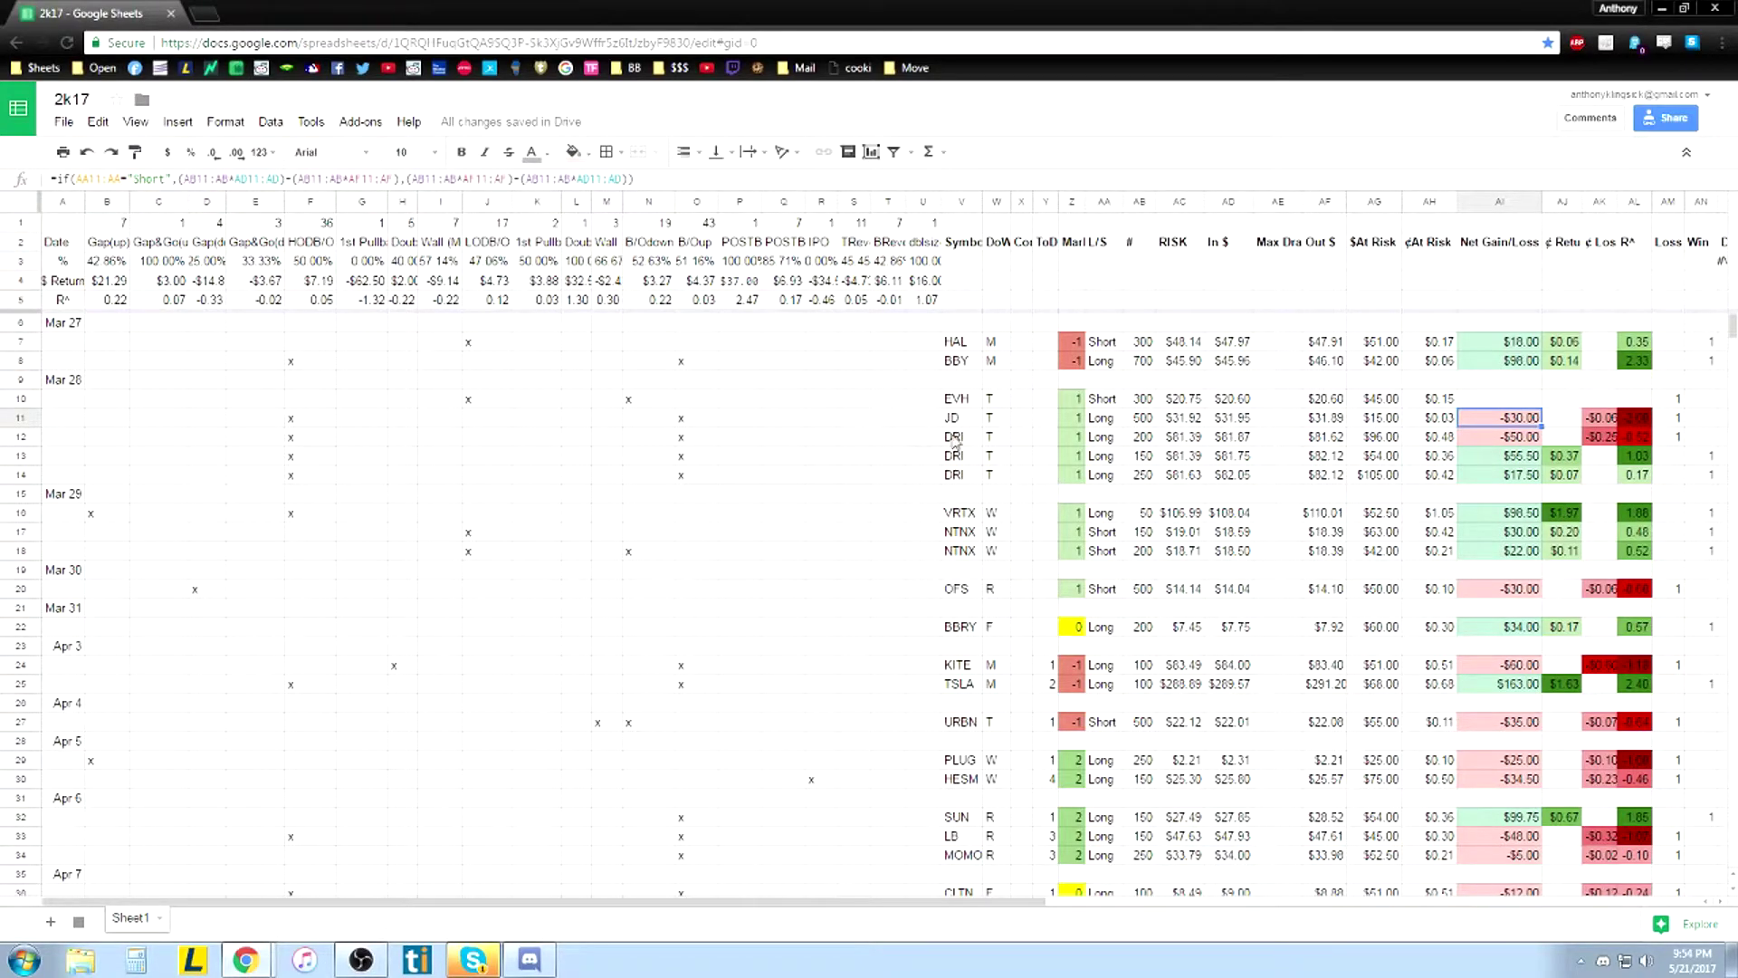
pyautogui.click(1643, 424)
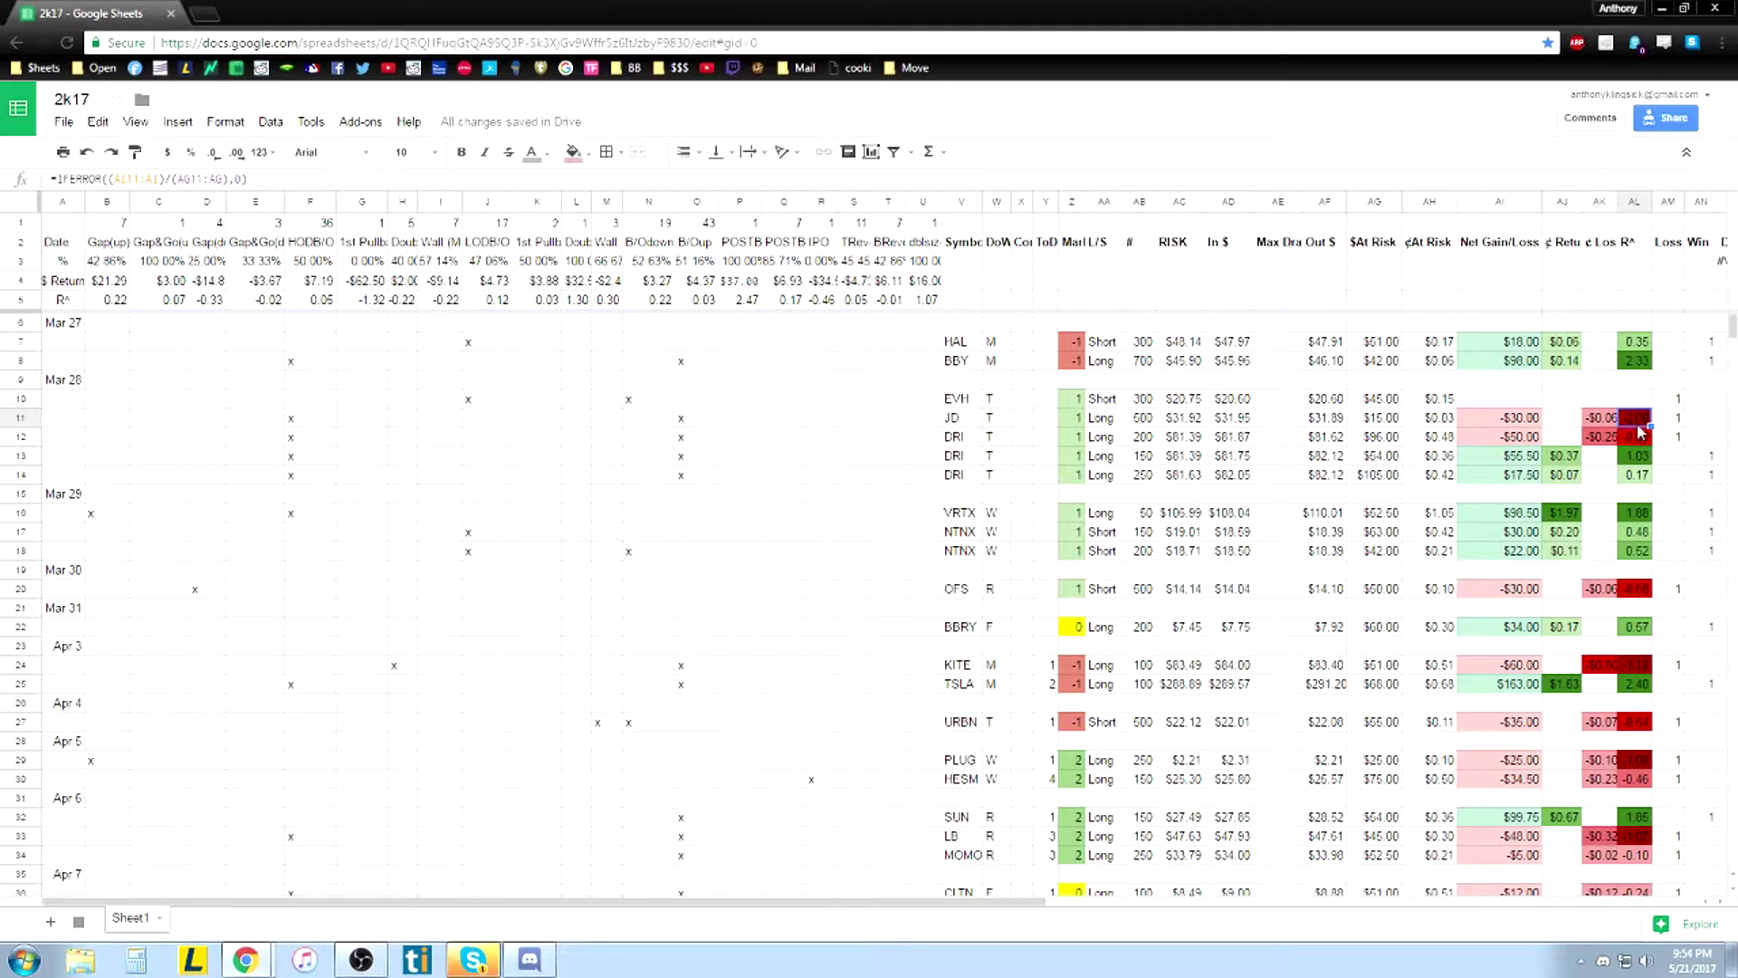
pyautogui.click(1381, 424)
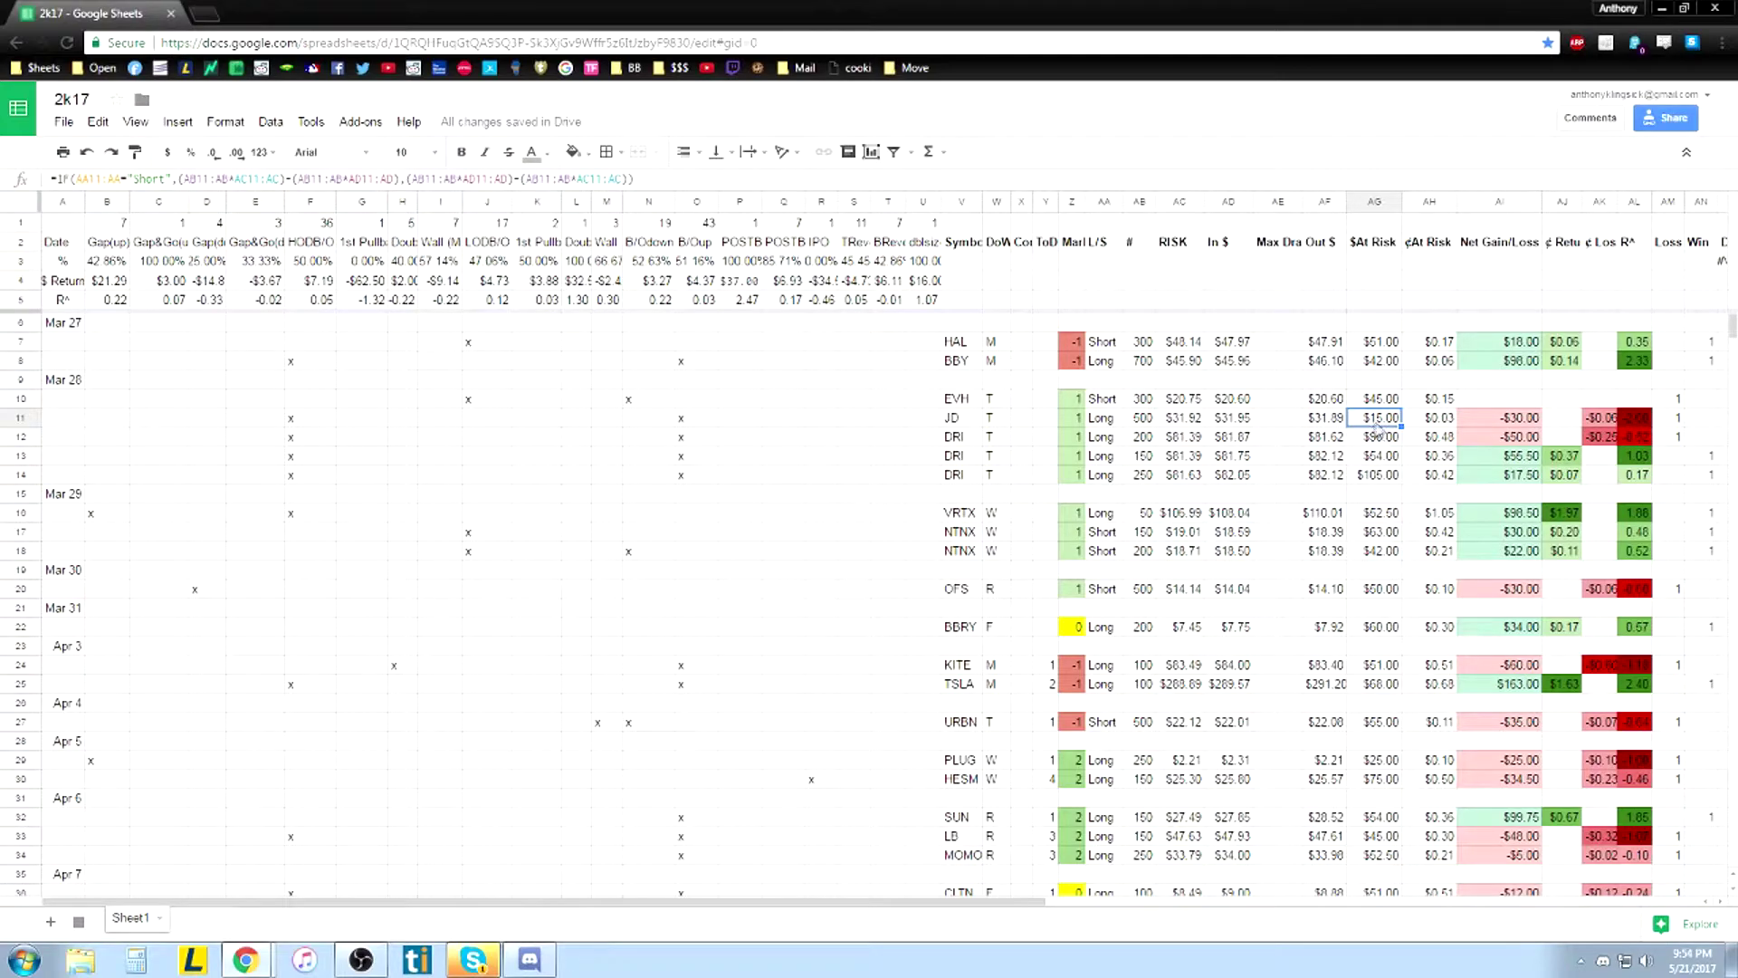
pyautogui.click(1177, 419)
pyautogui.click(1218, 419)
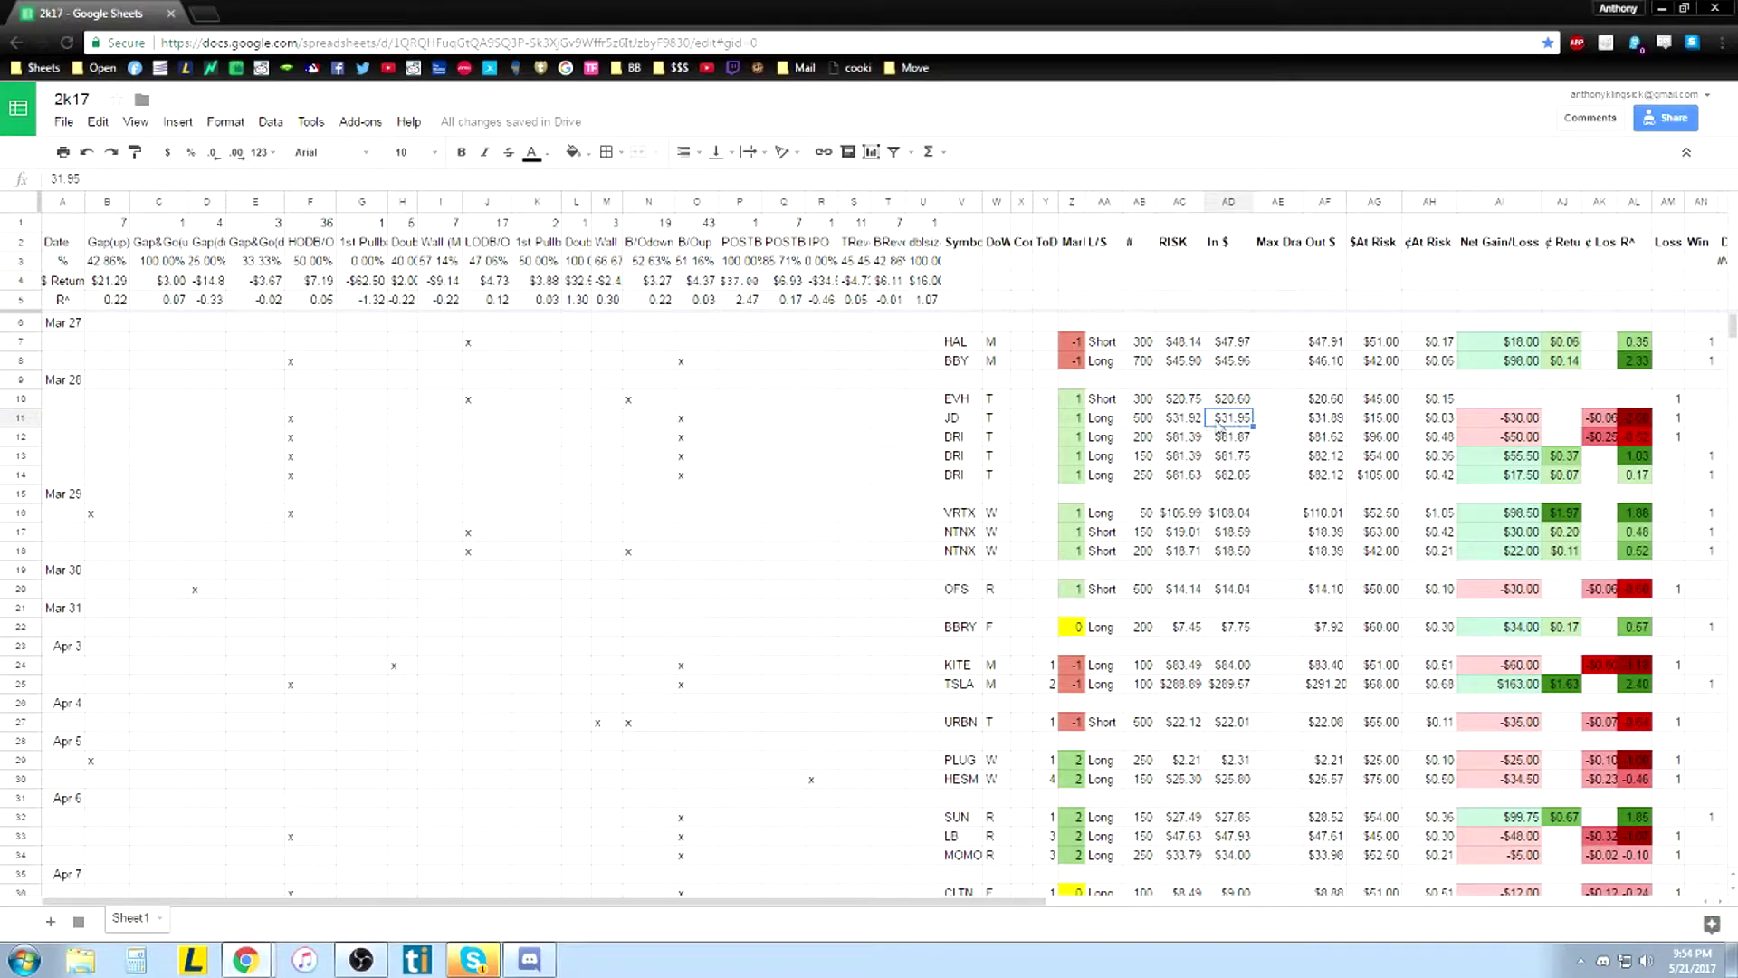
pyautogui.click(1322, 418)
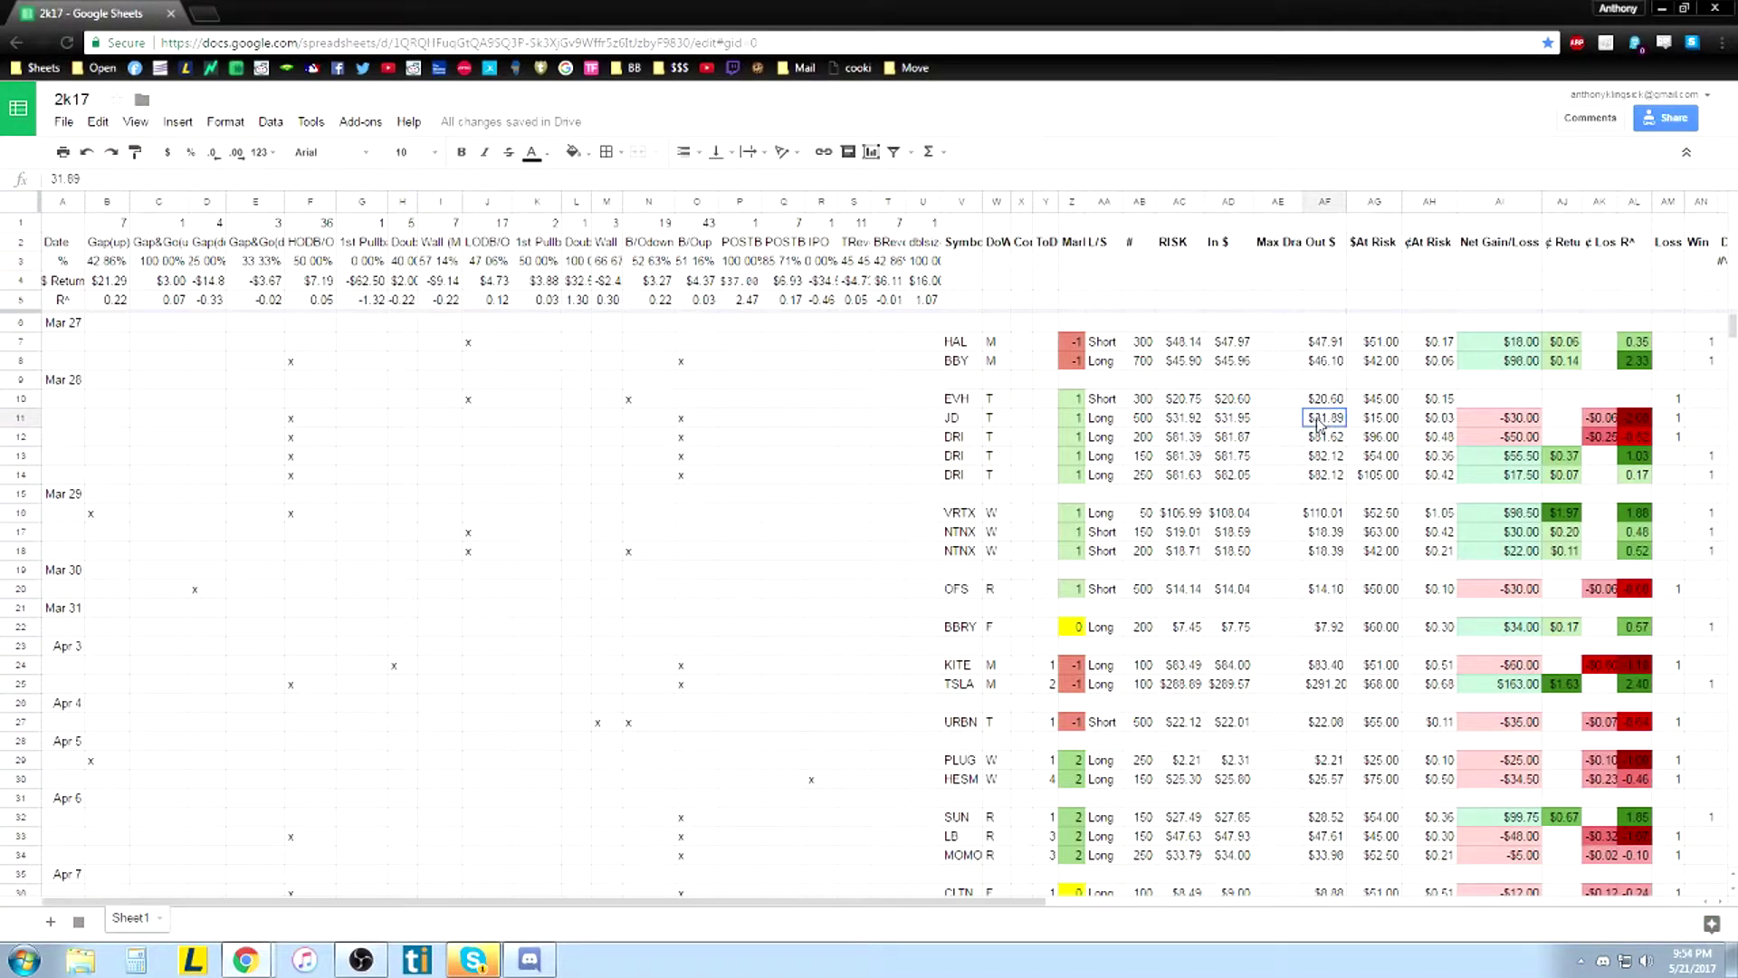
pyautogui.click(1507, 419)
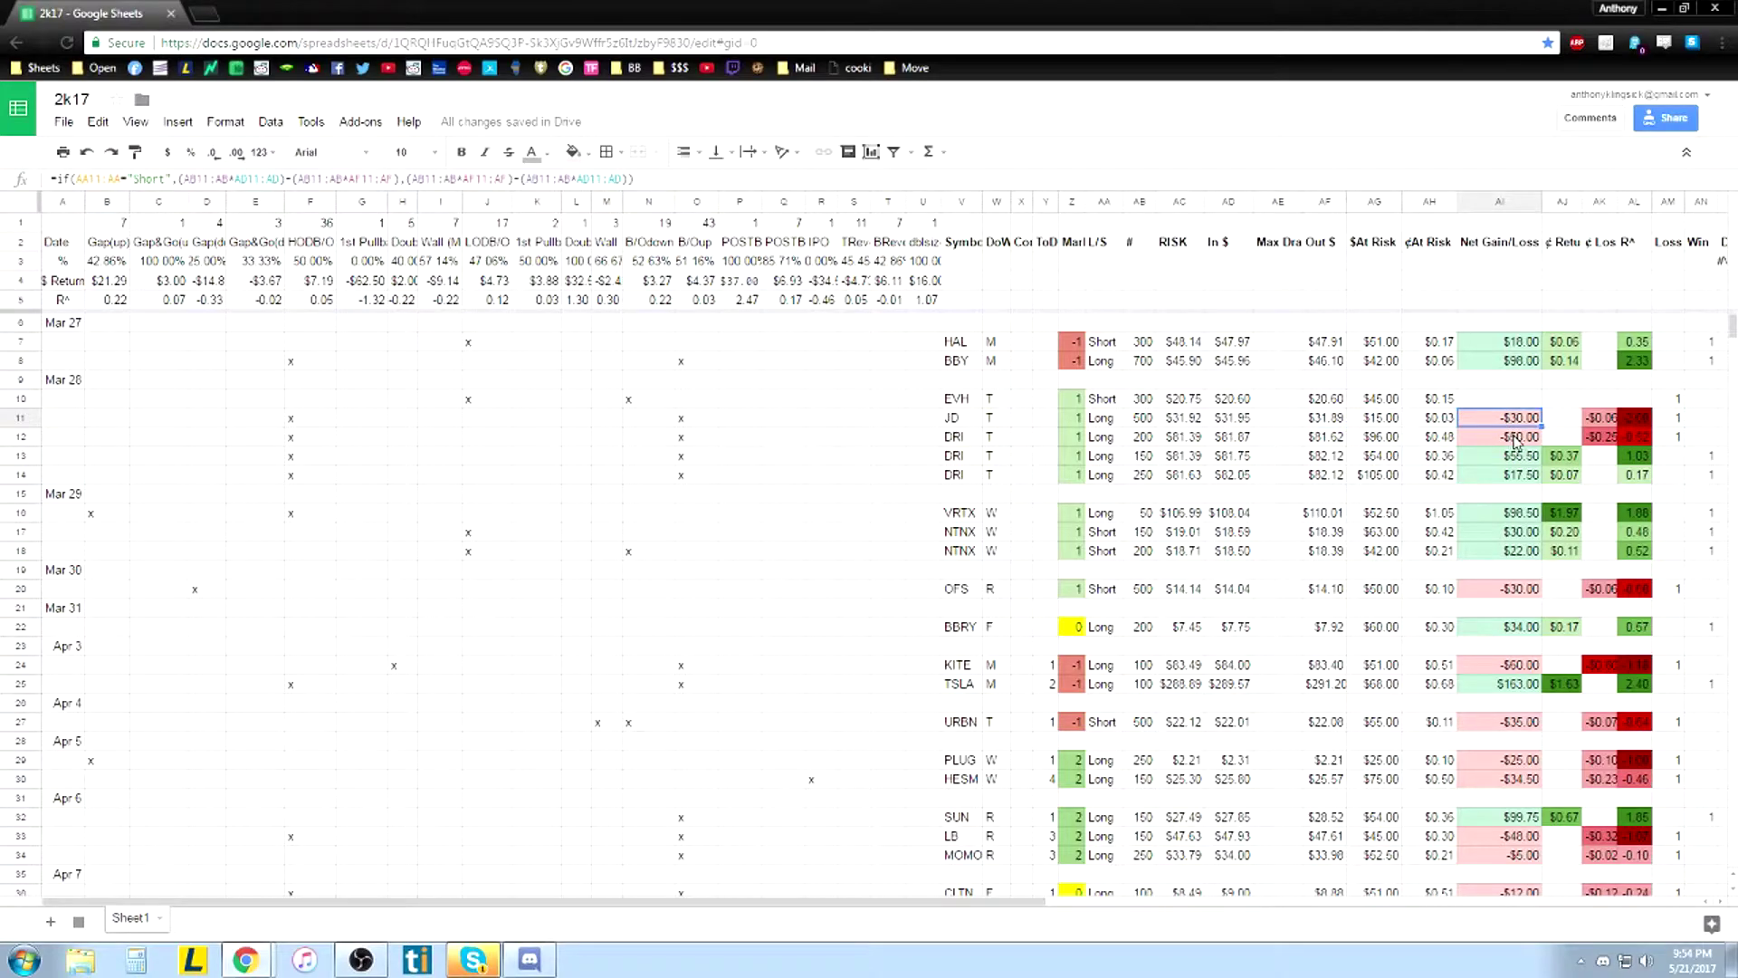
pyautogui.press('Right')
pyautogui.press('Right')
pyautogui.press('Right')
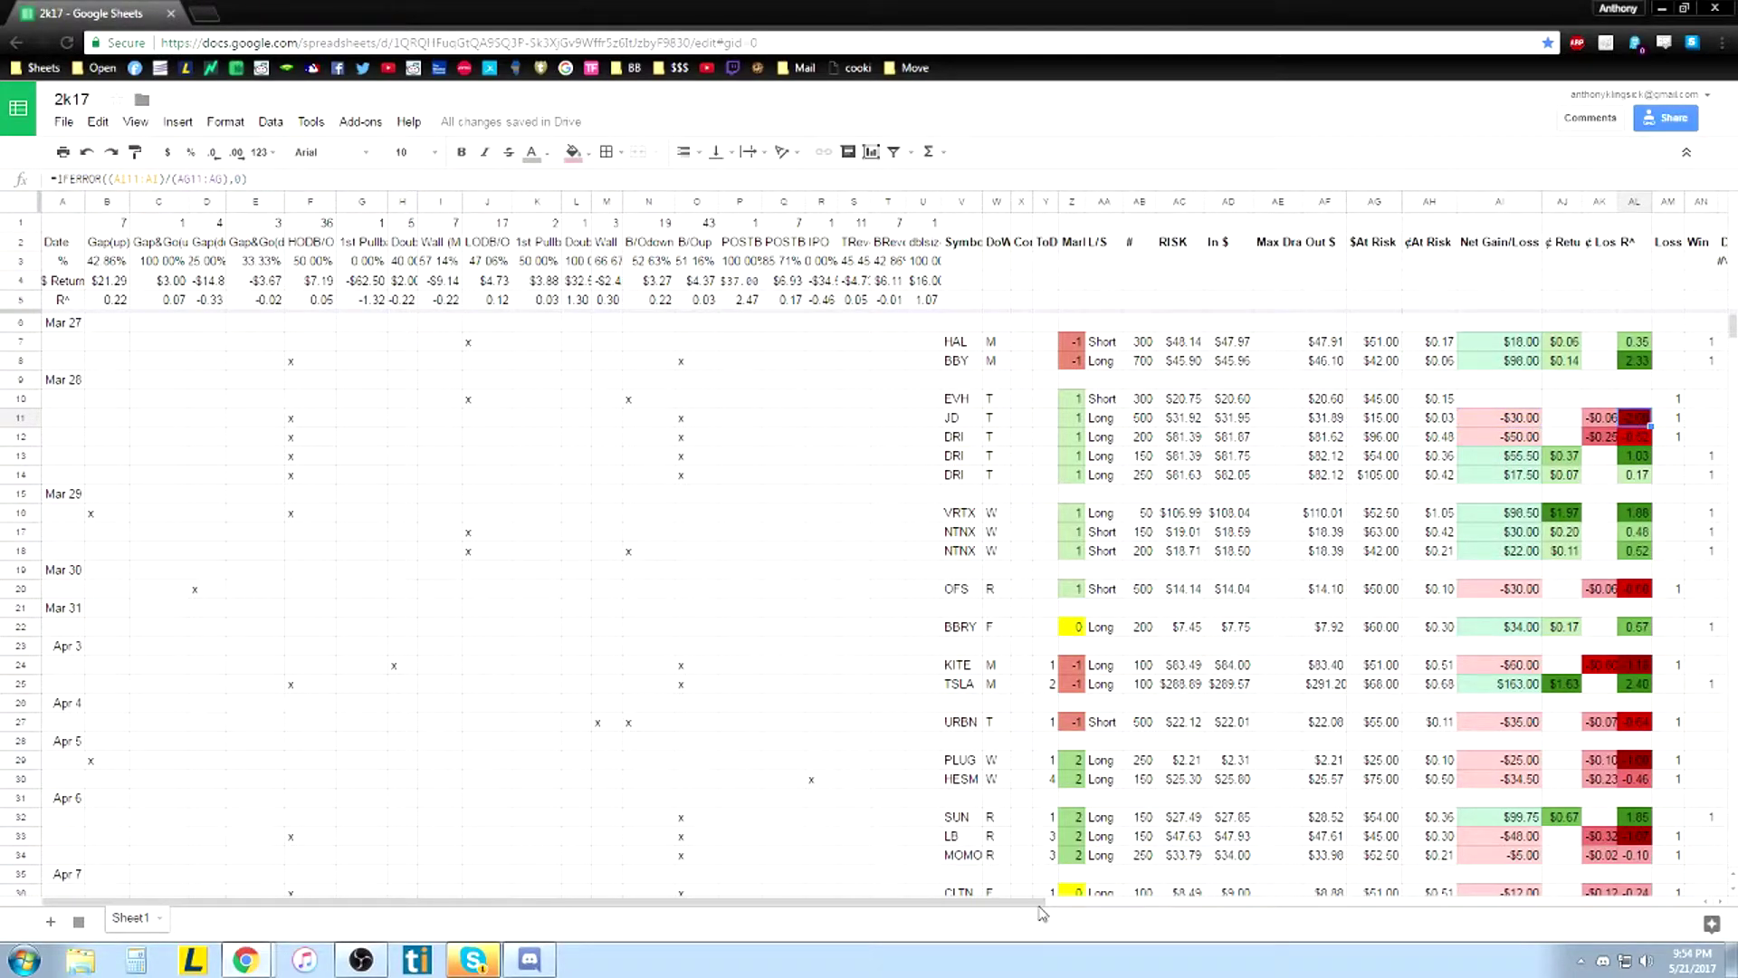
# Review the summary area's short and long win and loss counts and the average short and long results block
pyautogui.moveTo(1031, 904); pyautogui.dragTo(1601, 850)
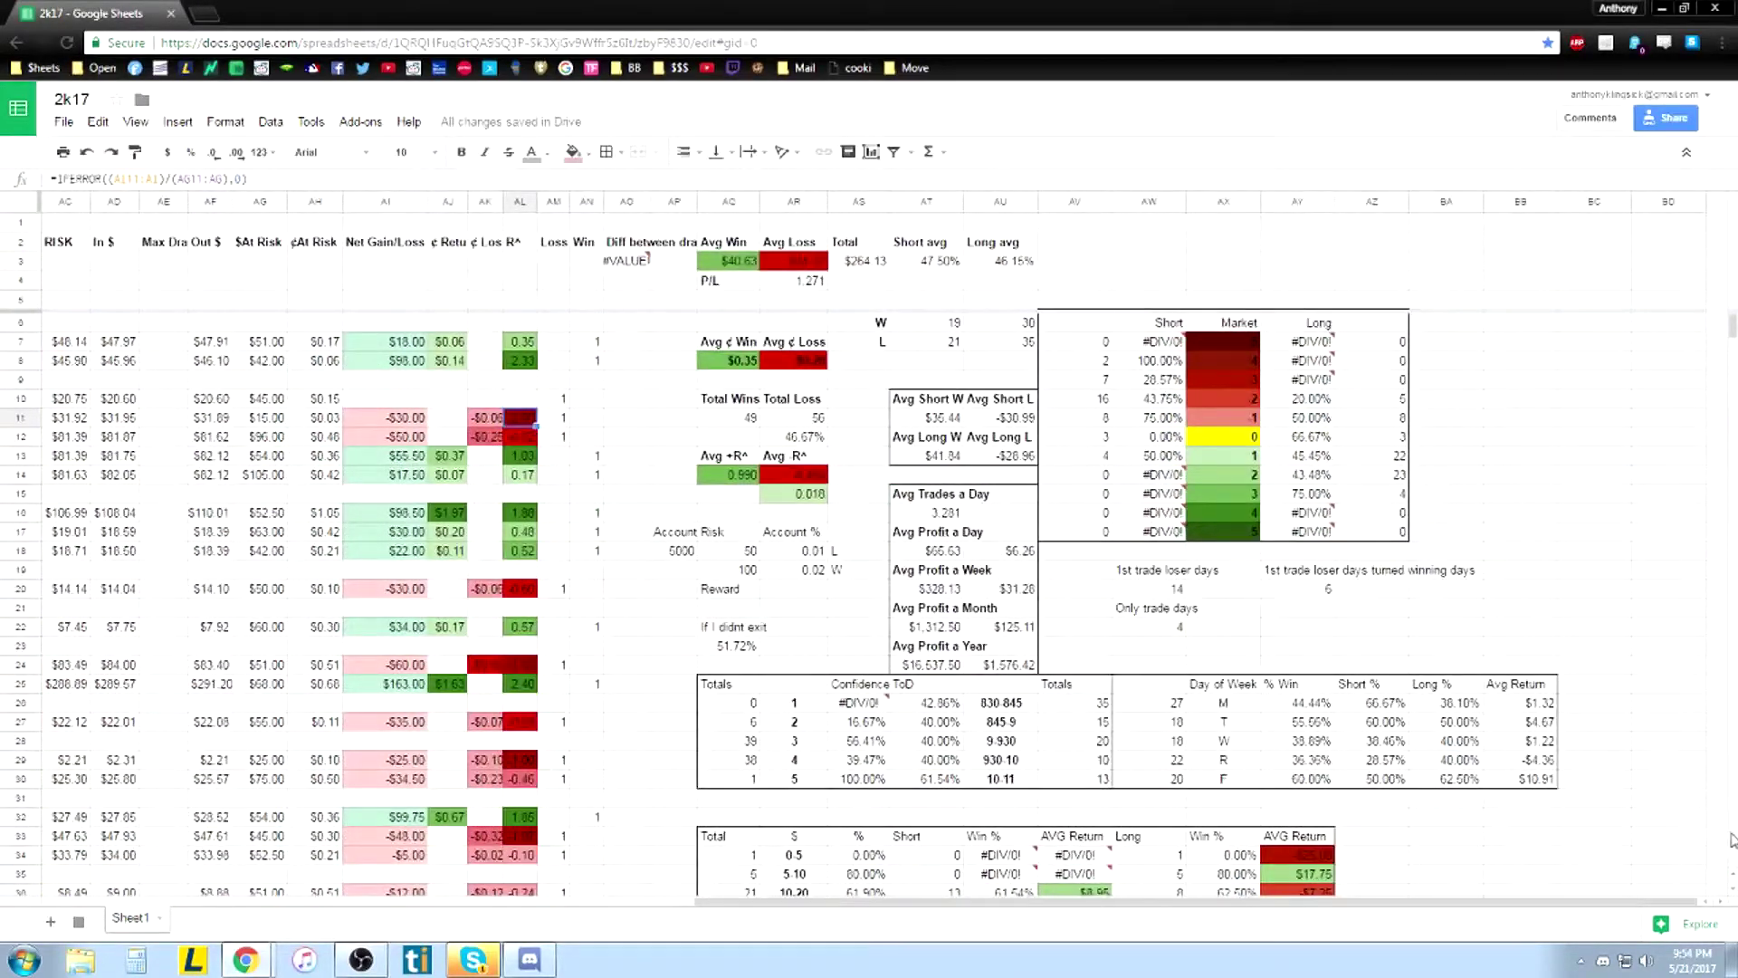
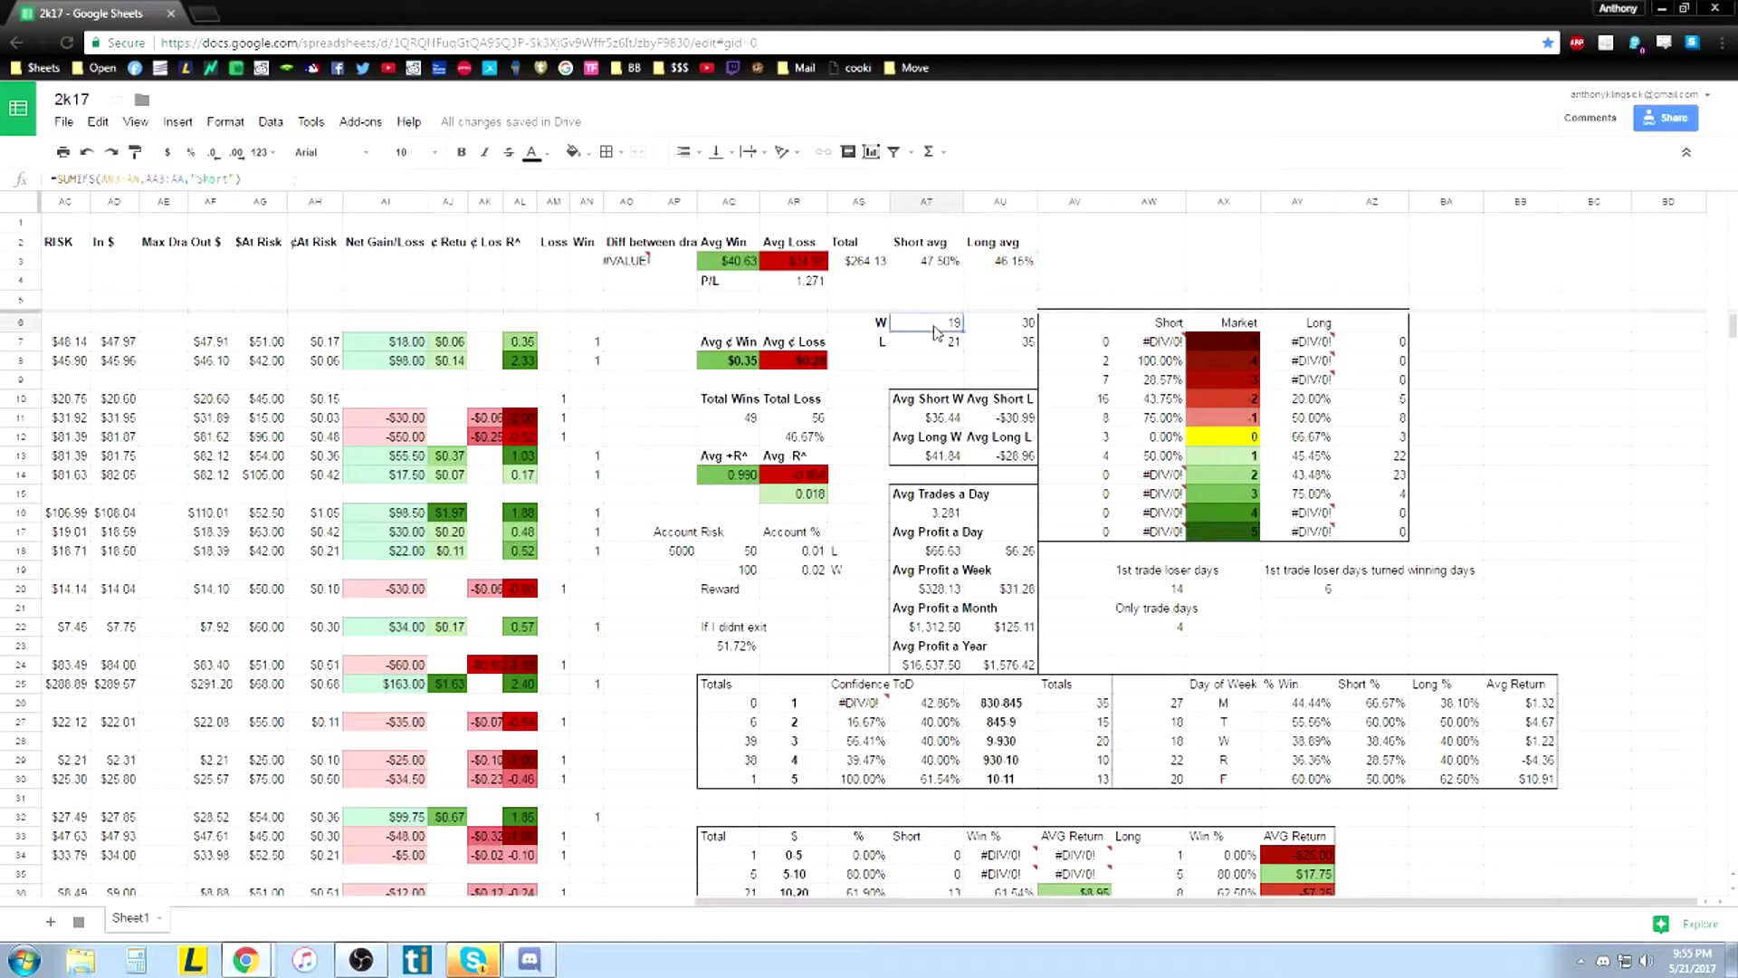
pyautogui.click(991, 327)
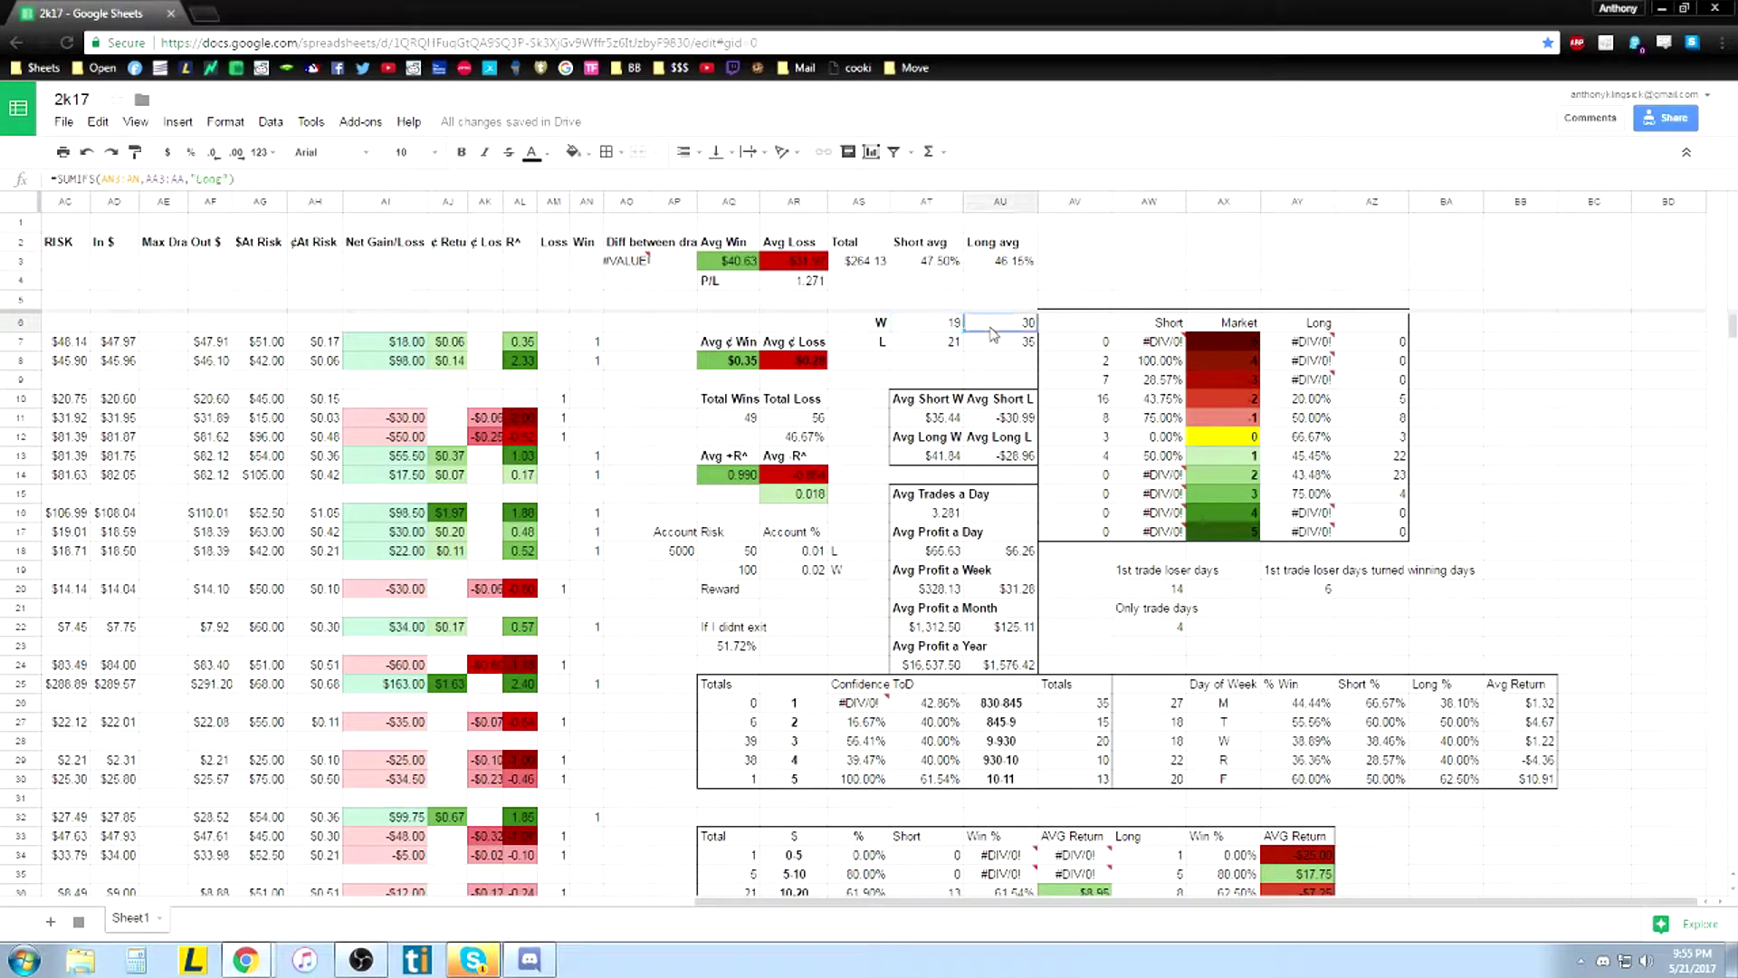
pyautogui.click(954, 346)
pyautogui.press('Right')
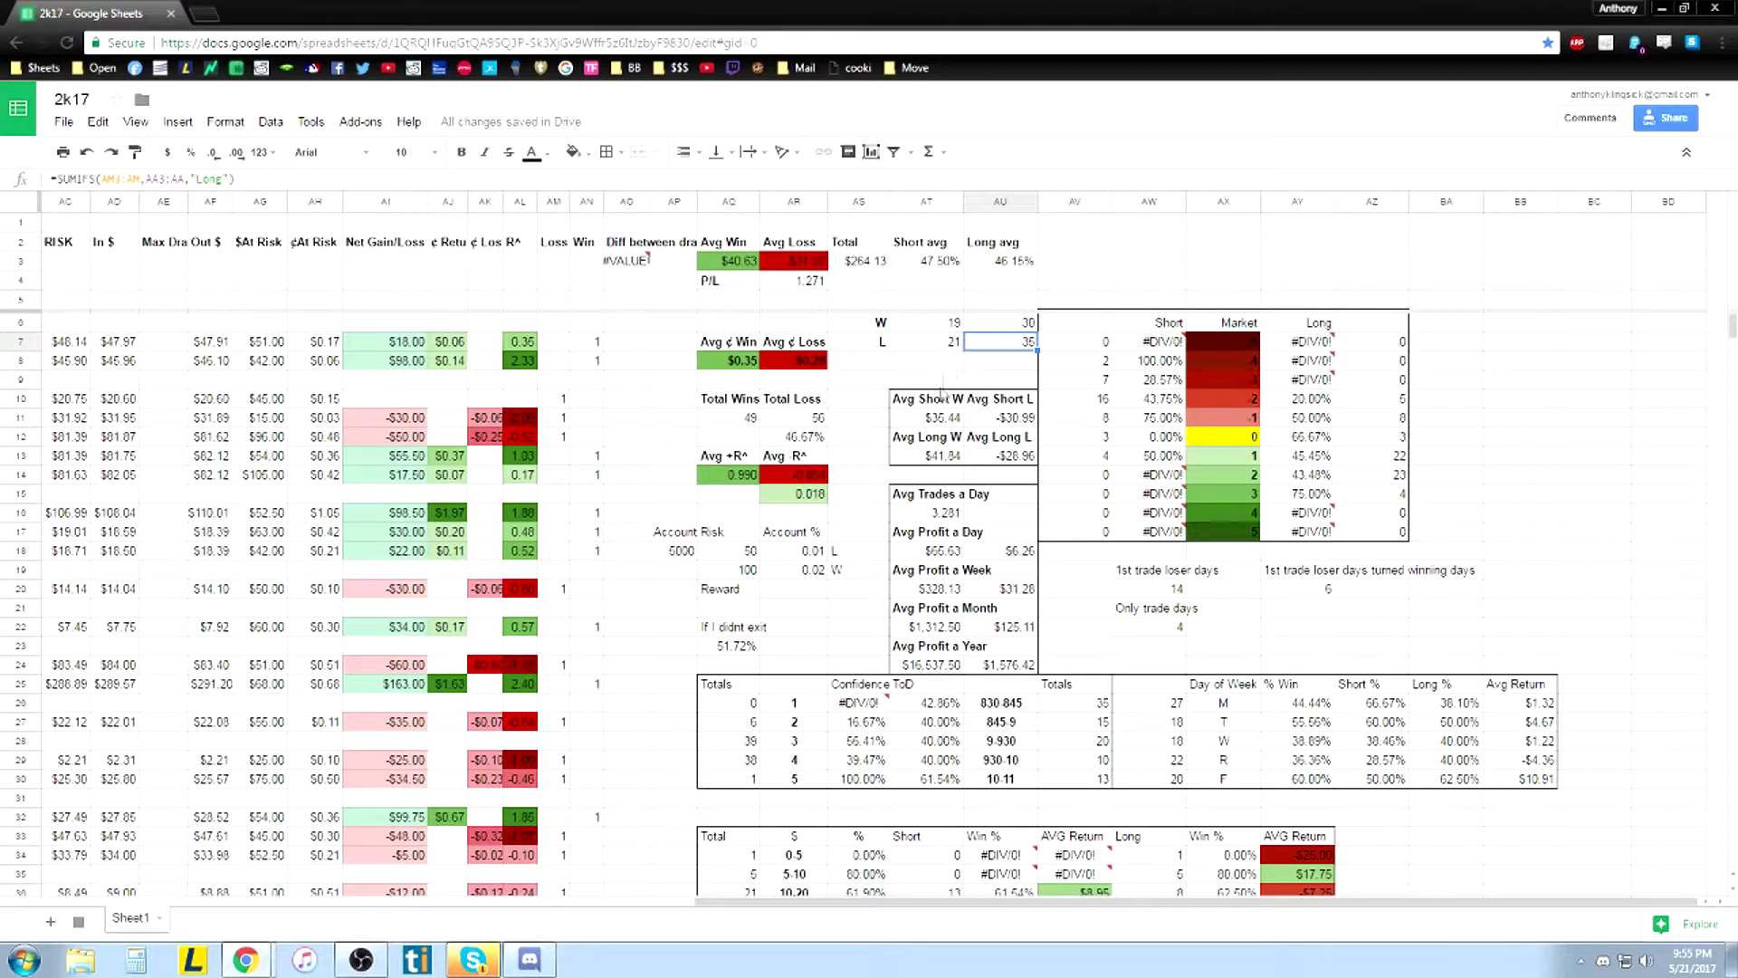
pyautogui.moveTo(919, 408); pyautogui.dragTo(996, 457)
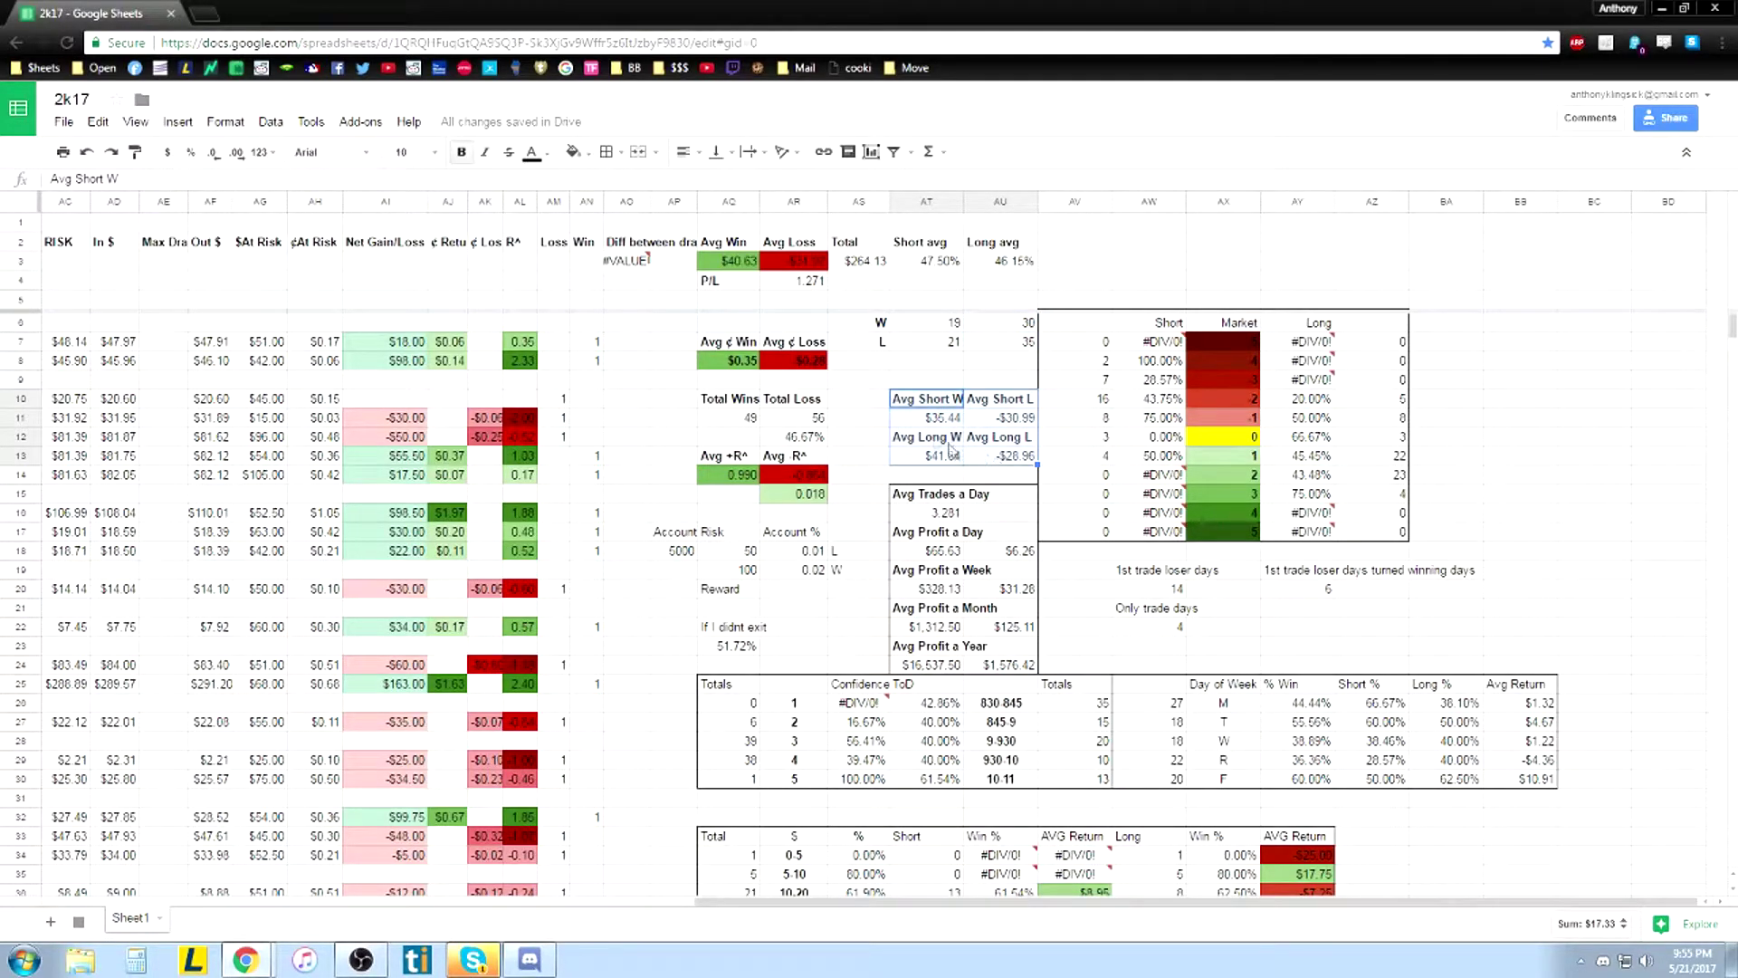
# Inspect the Total Loss count and the Avg ¢ Win and Avg ¢ Loss formulas
pyautogui.click(876, 417)
pyautogui.click(795, 418)
pyautogui.click(736, 364)
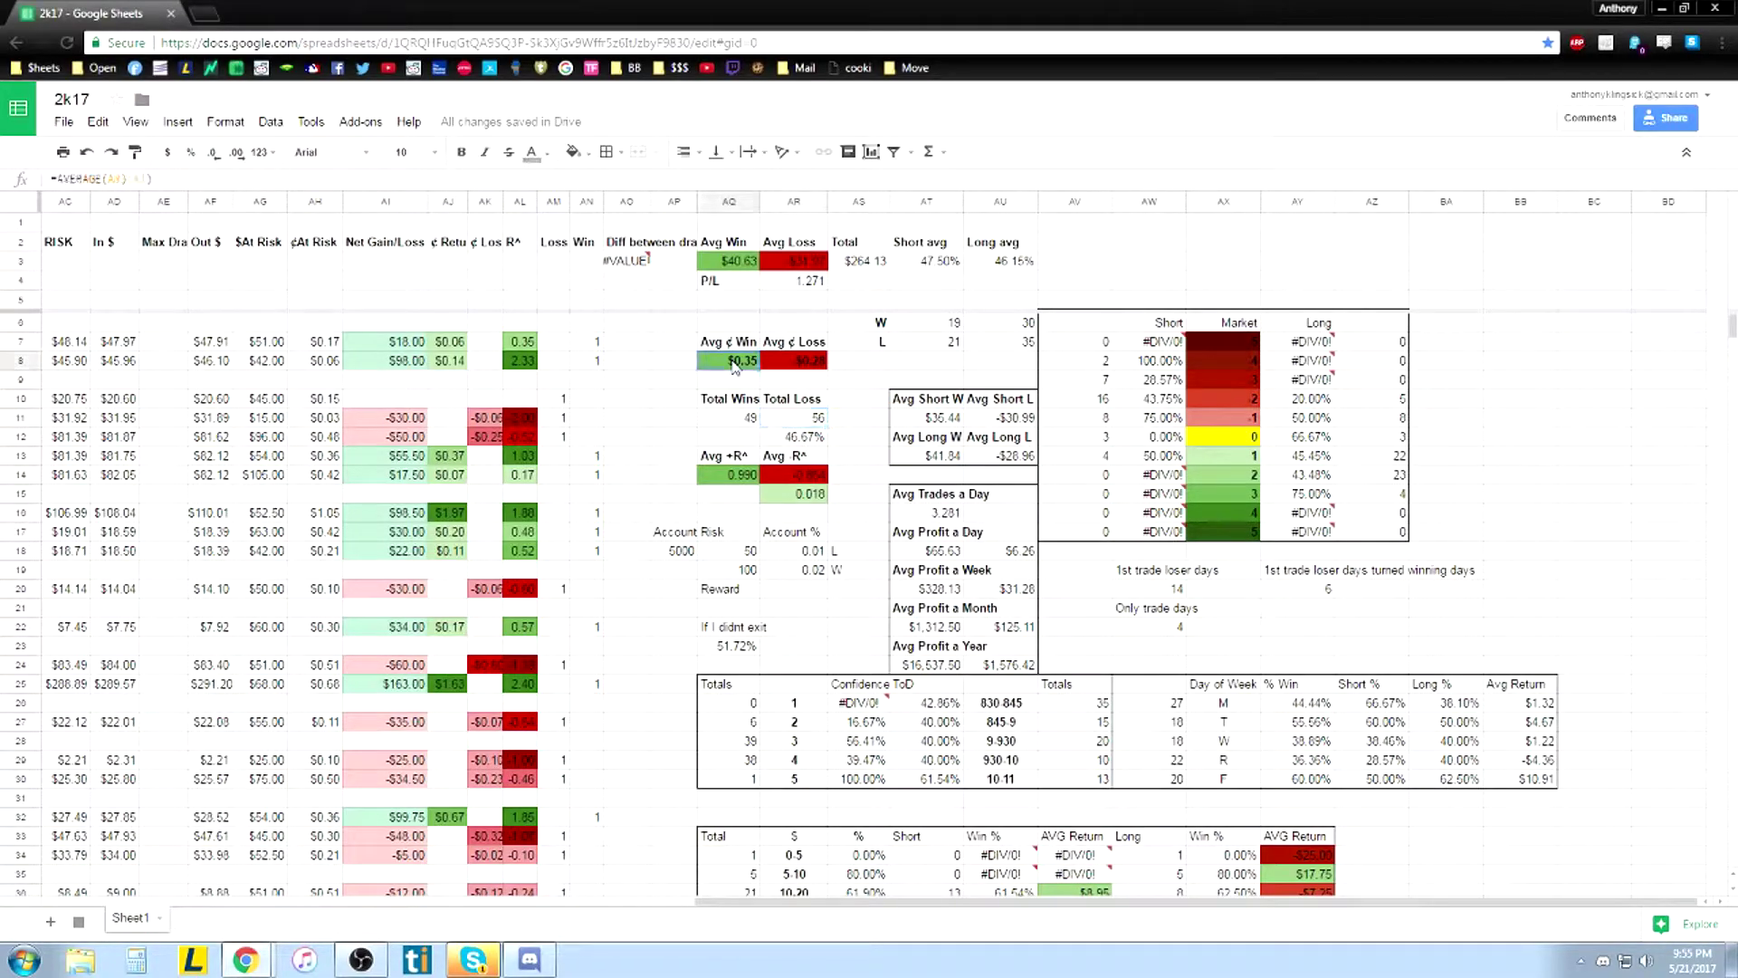
pyautogui.click(805, 364)
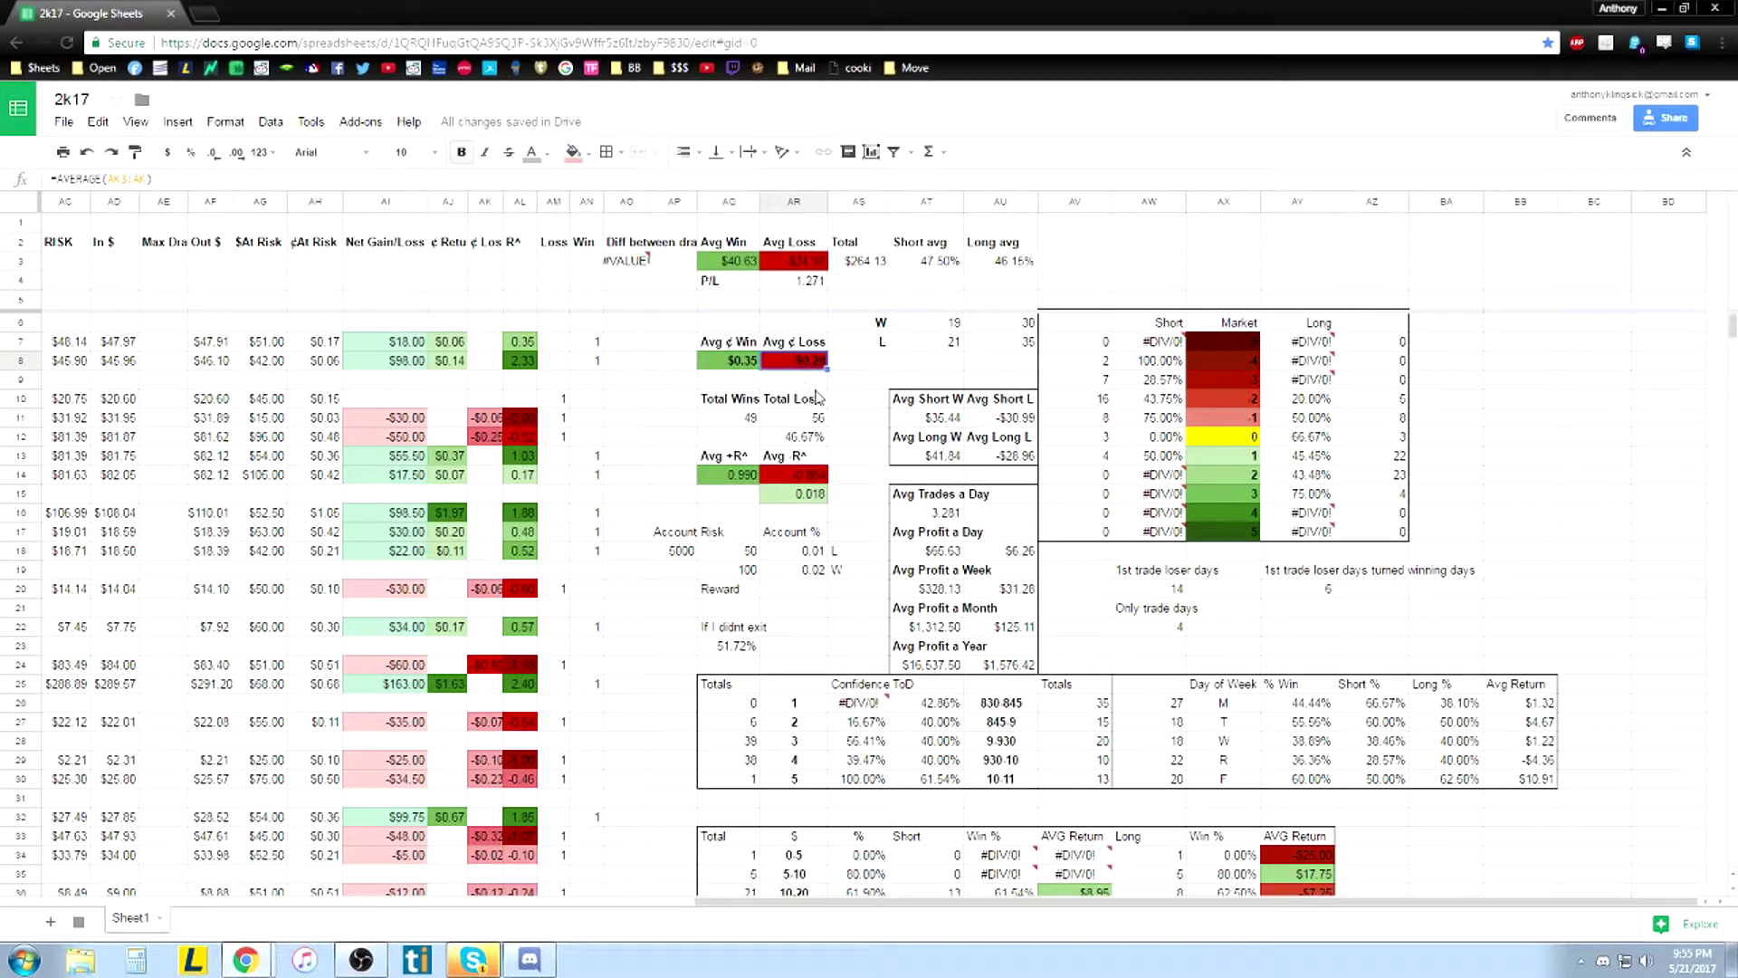
# Compare the average positive and average negative R^ formulas in row 14 of the summary statistics
pyautogui.click(752, 478)
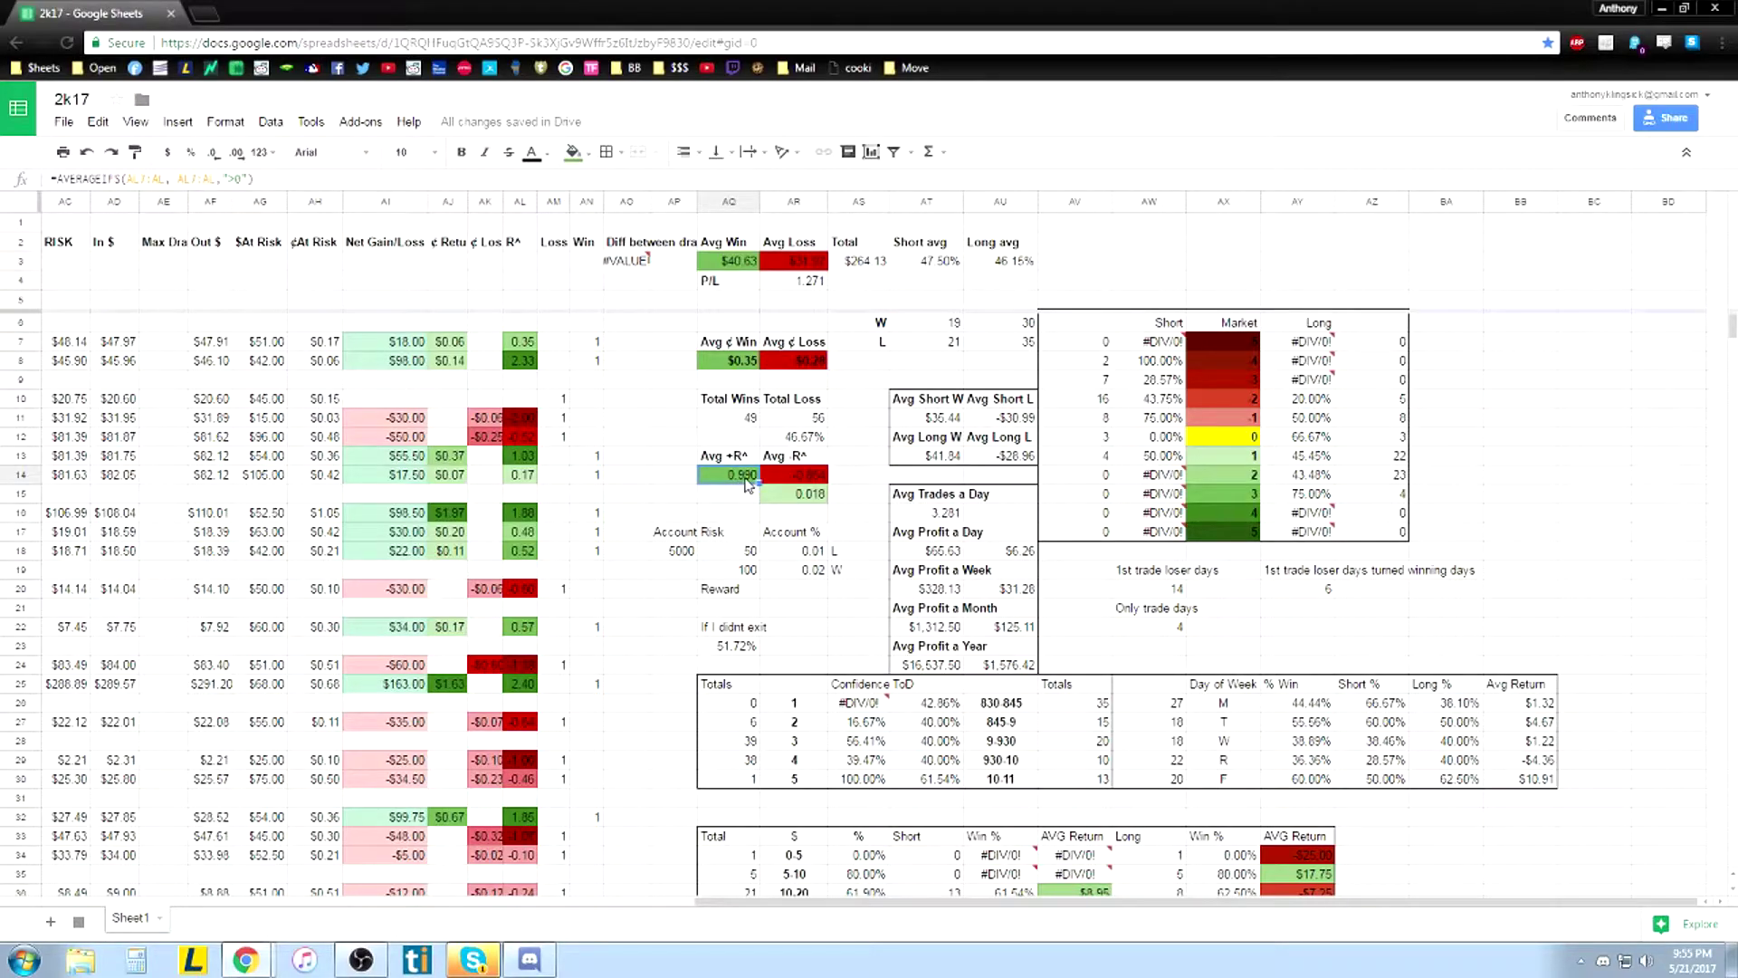
pyautogui.click(810, 480)
pyautogui.click(716, 478)
pyautogui.click(792, 478)
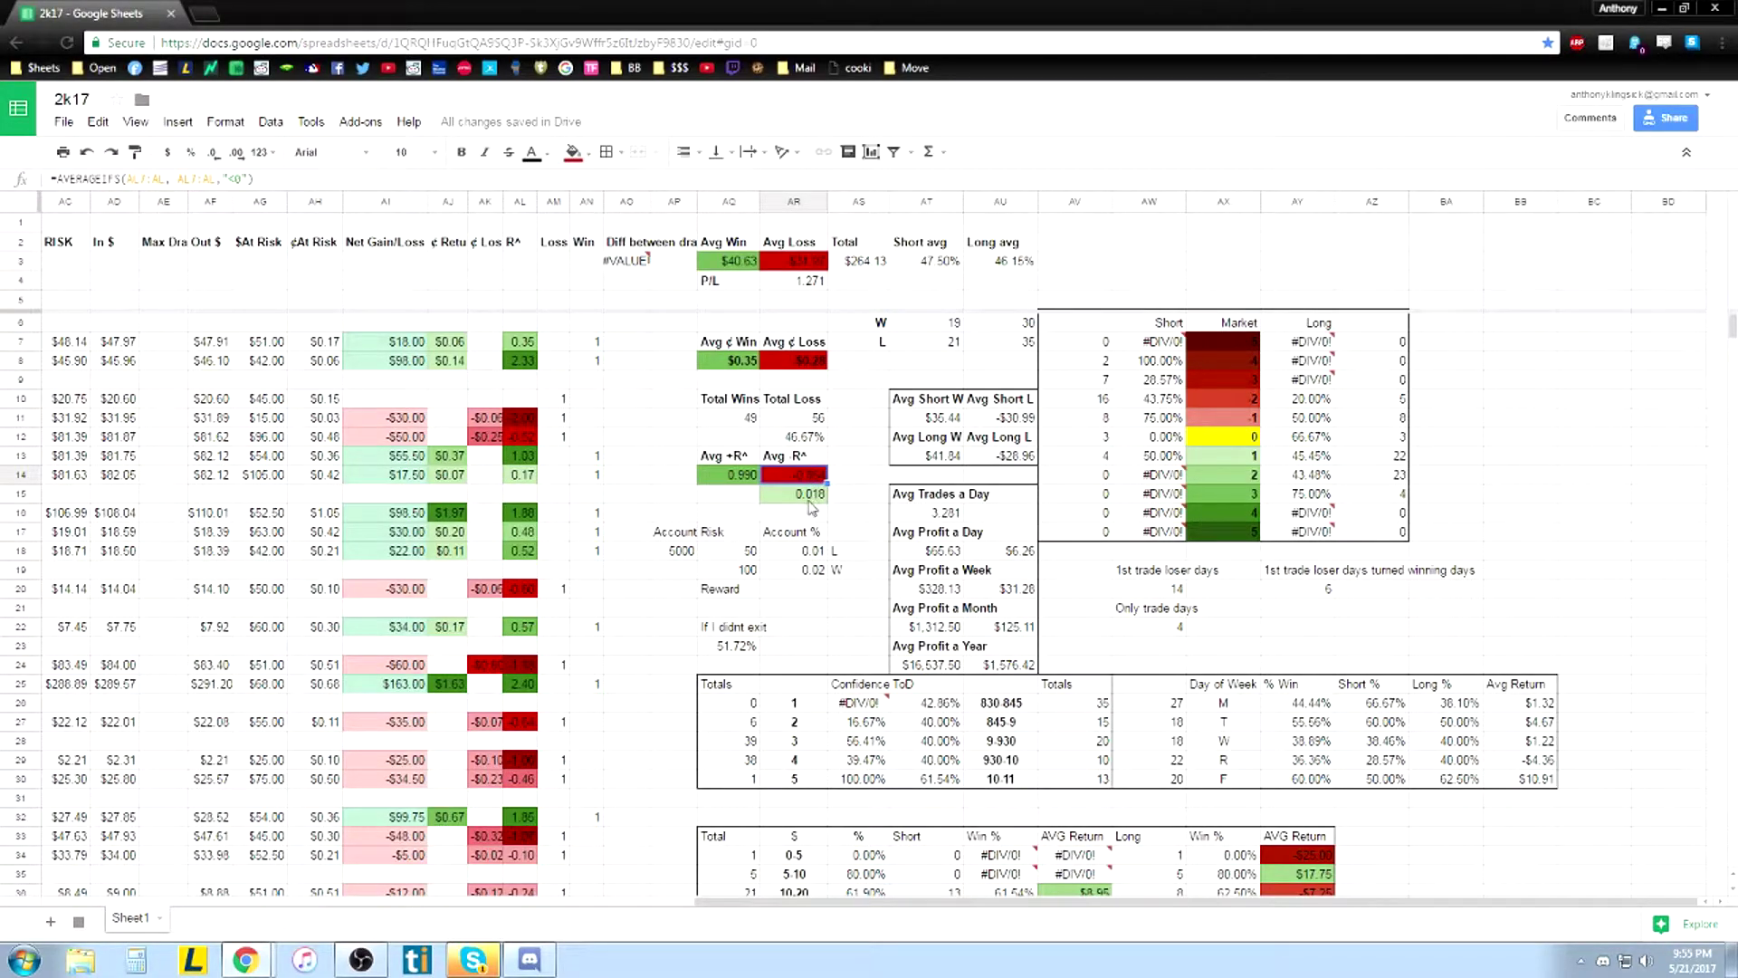
pyautogui.click(740, 478)
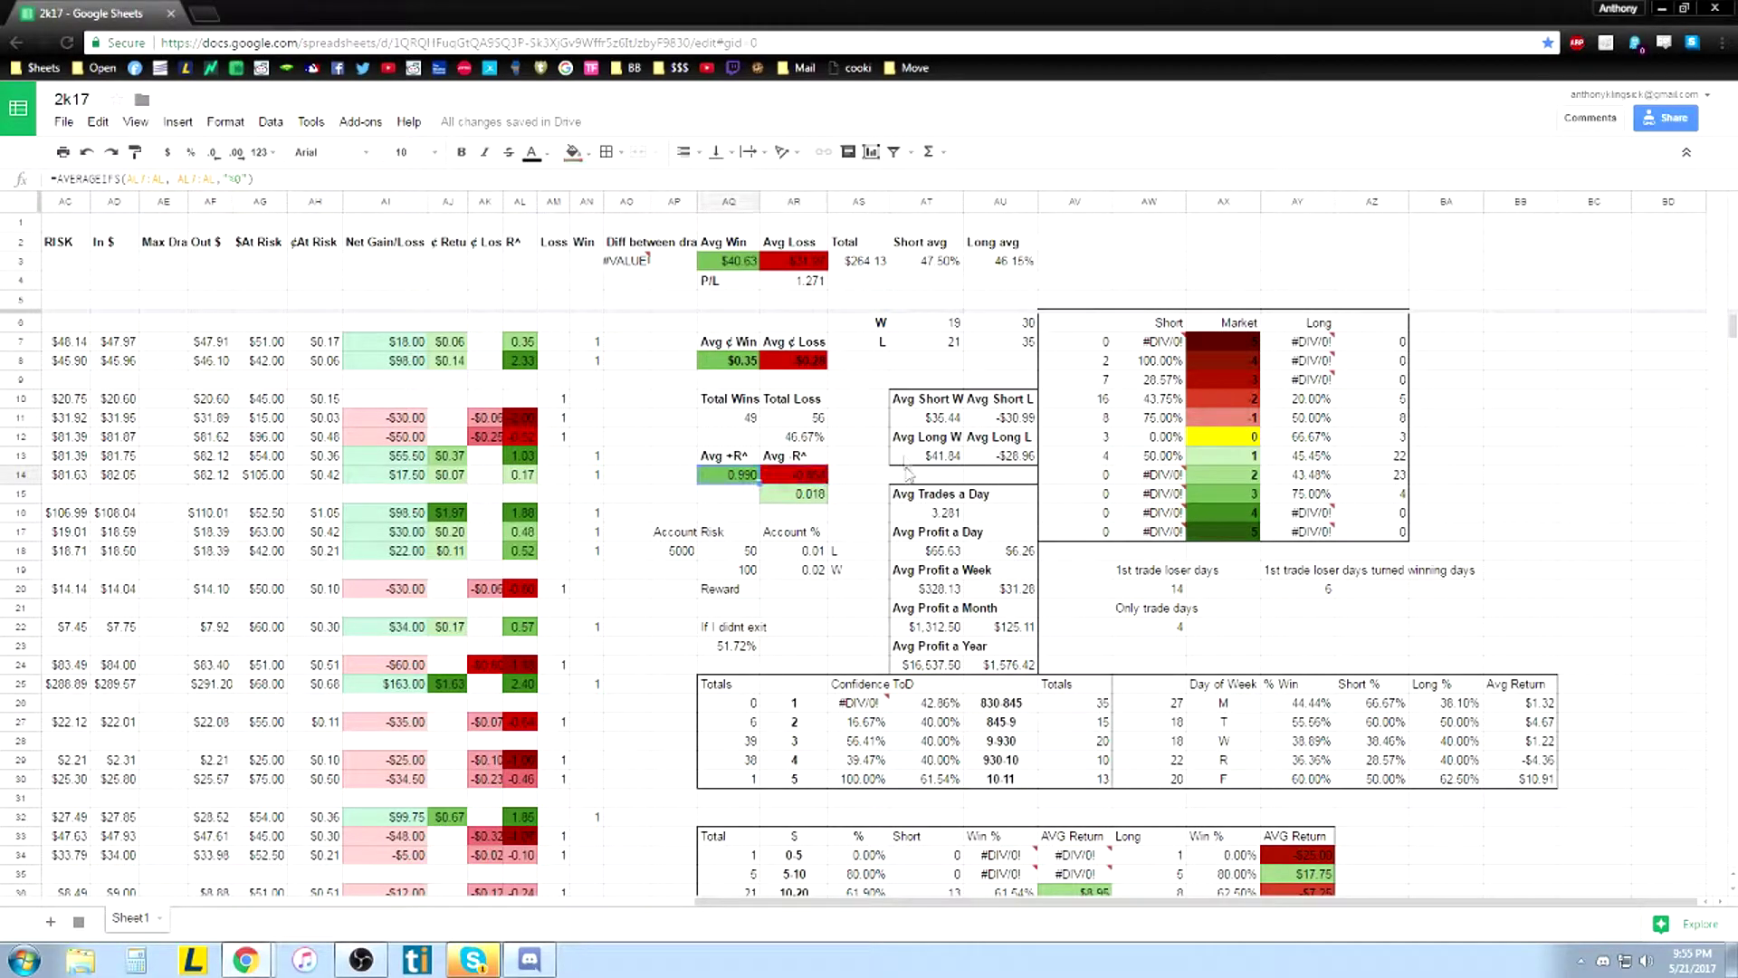
# Examine the Avg Trades a Day and Avg Profit a Day formulas along with the account risk and Account % inputs
pyautogui.click(947, 513)
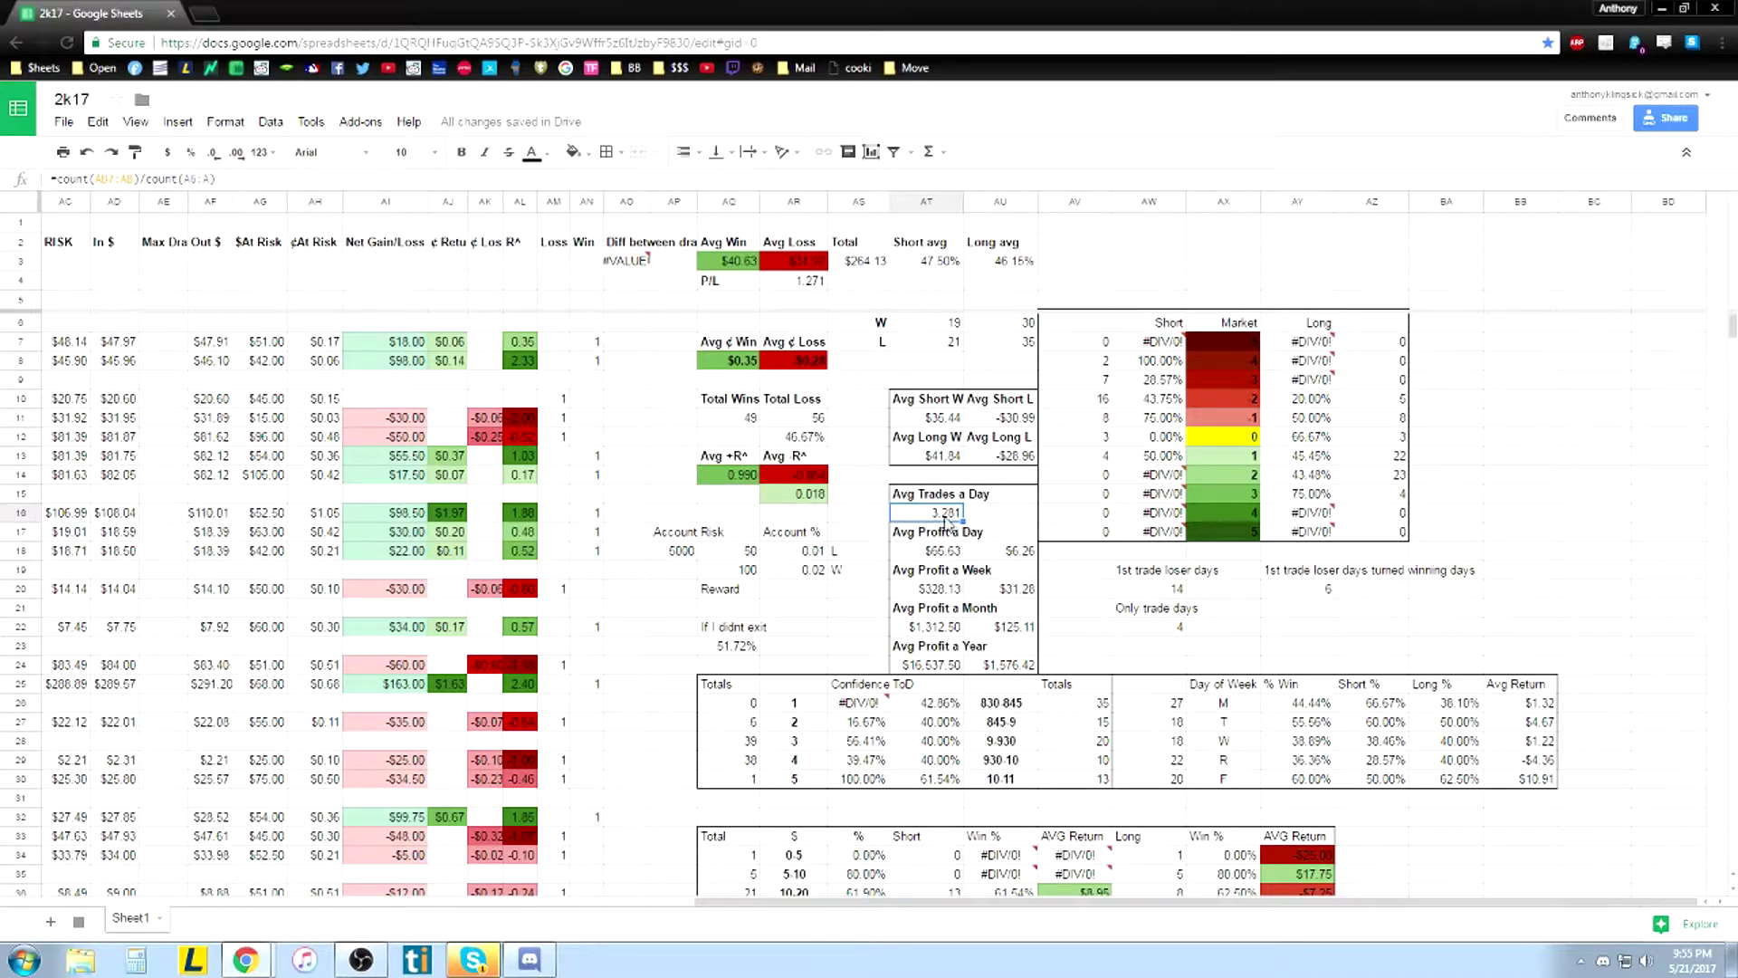
pyautogui.click(958, 554)
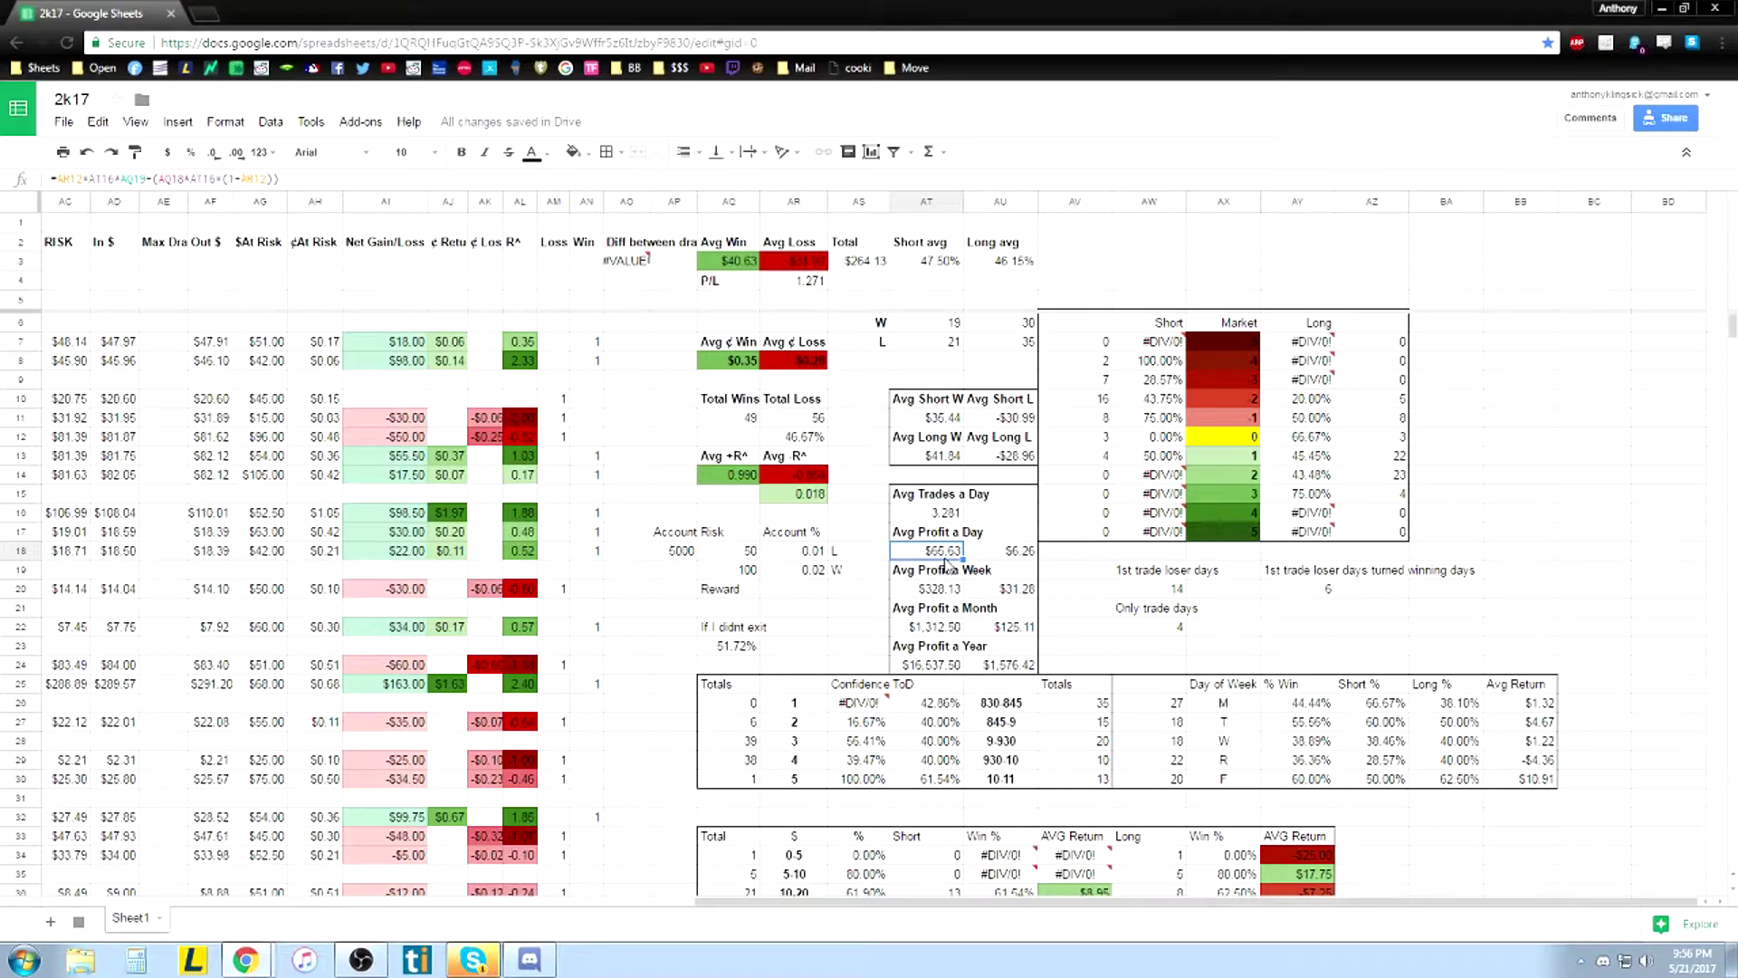
pyautogui.click(739, 550)
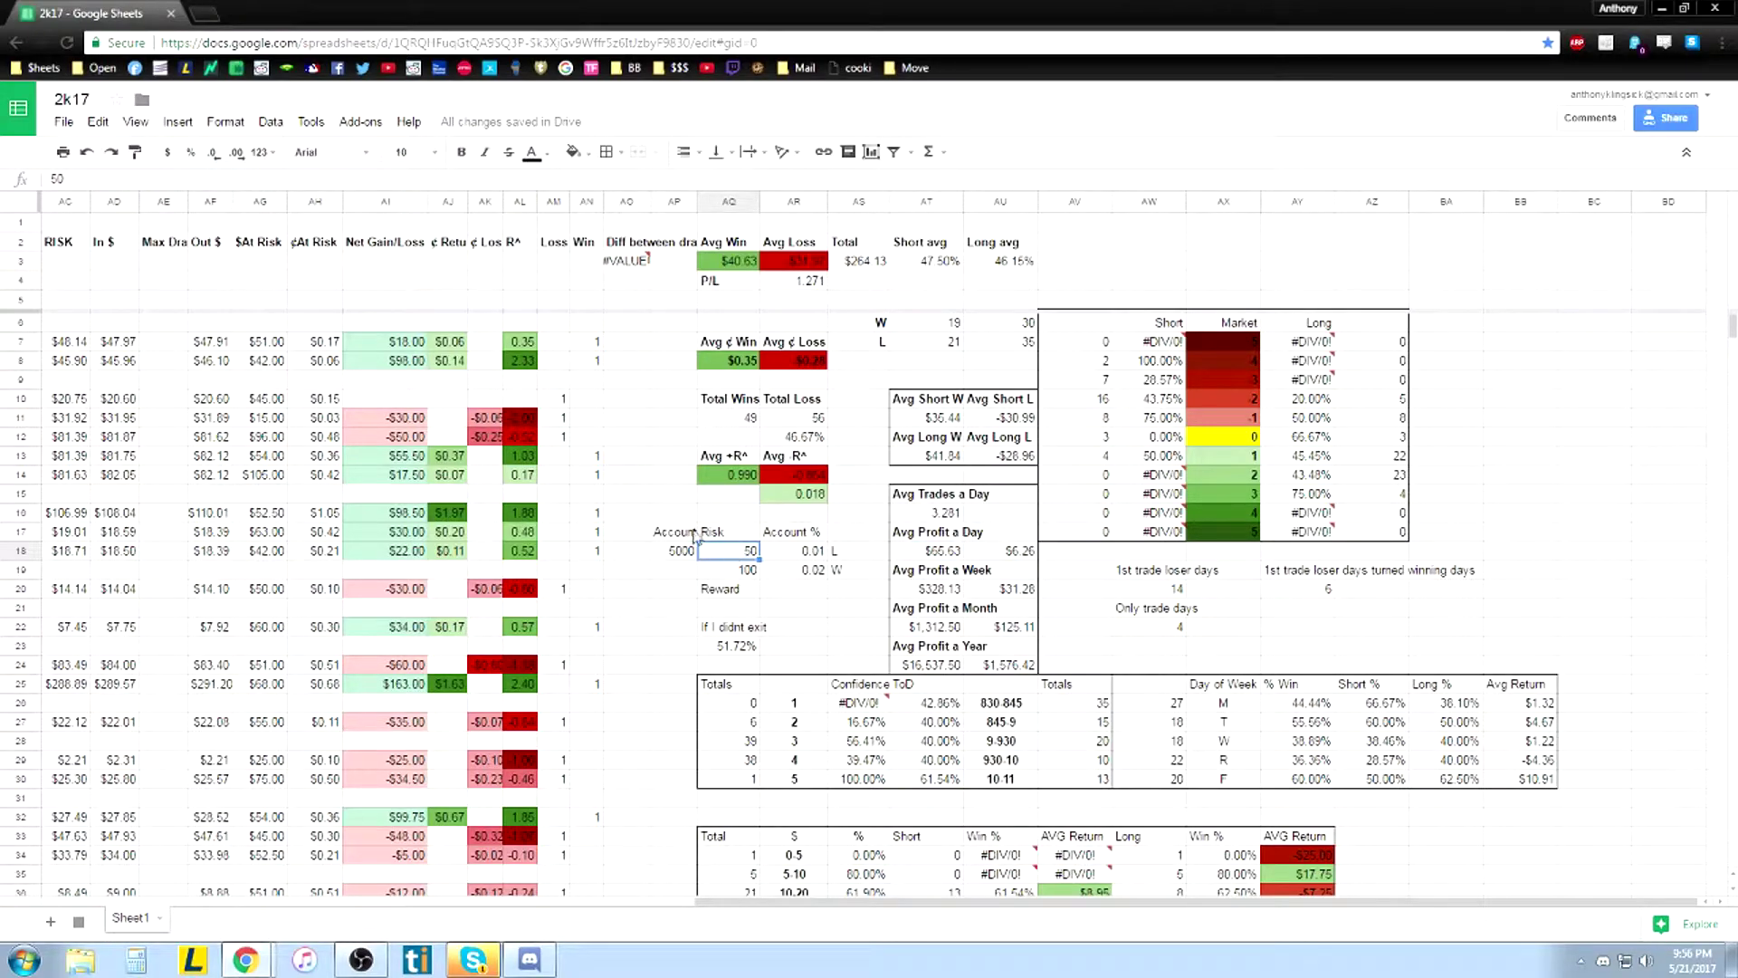
pyautogui.click(789, 550)
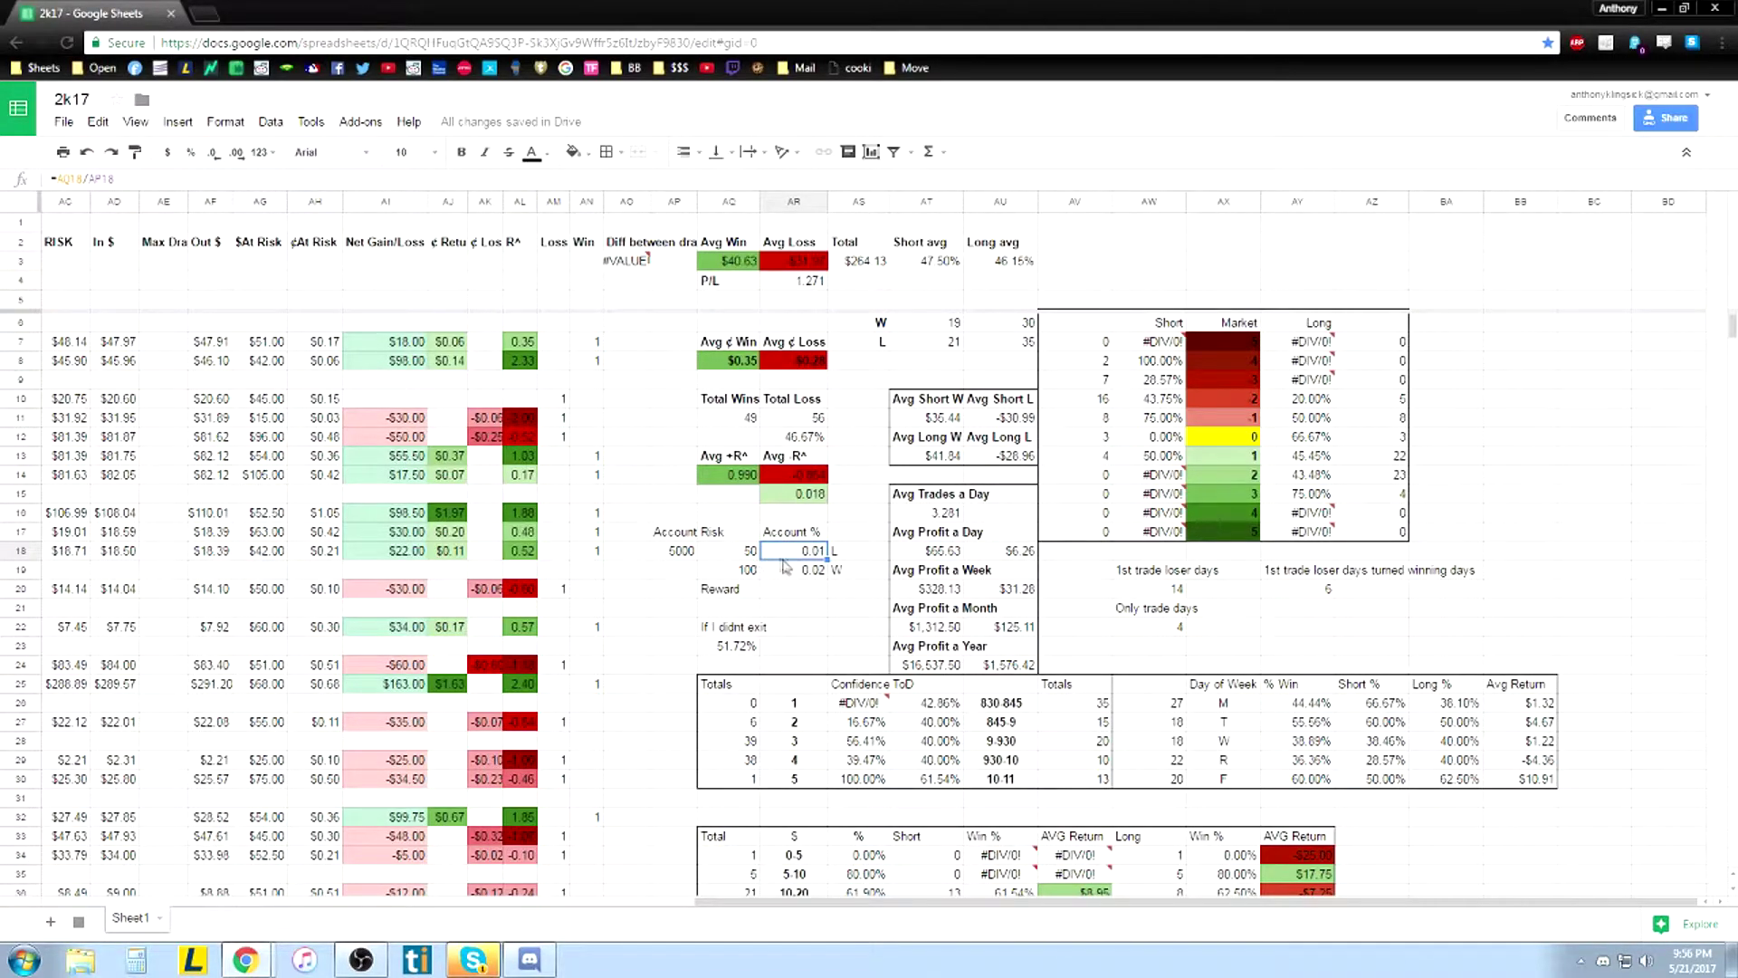
pyautogui.click(938, 551)
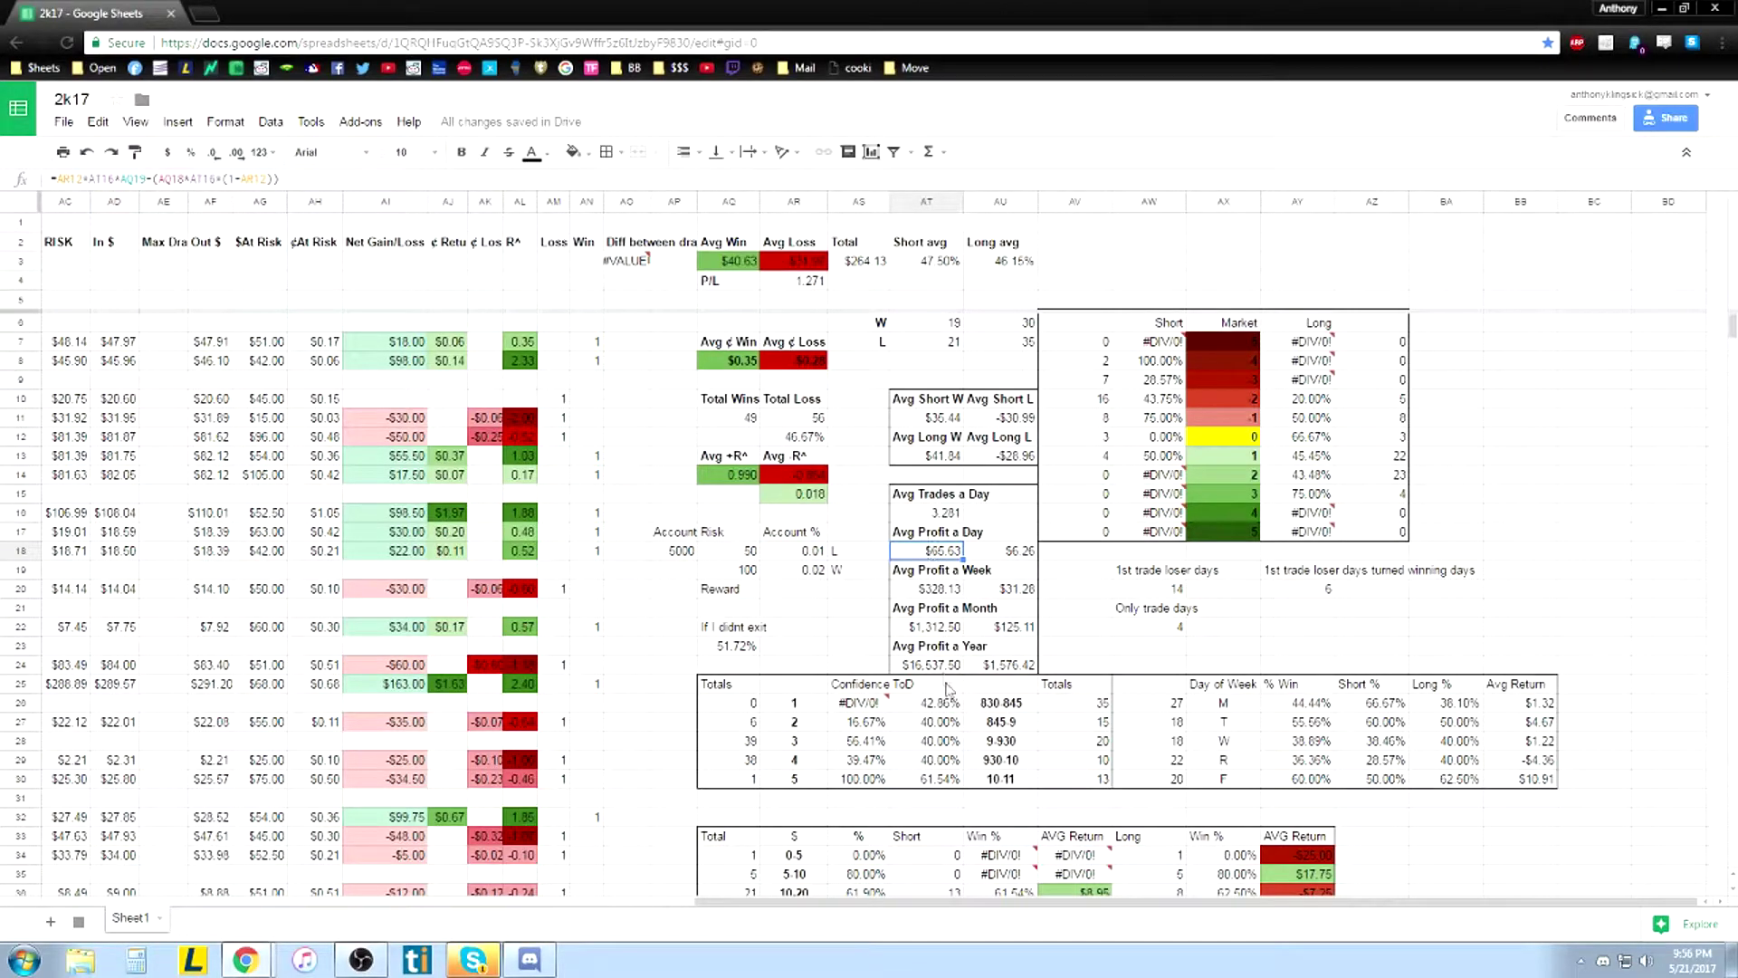
# Examine the second Avg Profit a Day formula and the counts for 1st trade loser days and those turned winning days
pyautogui.click(1000, 556)
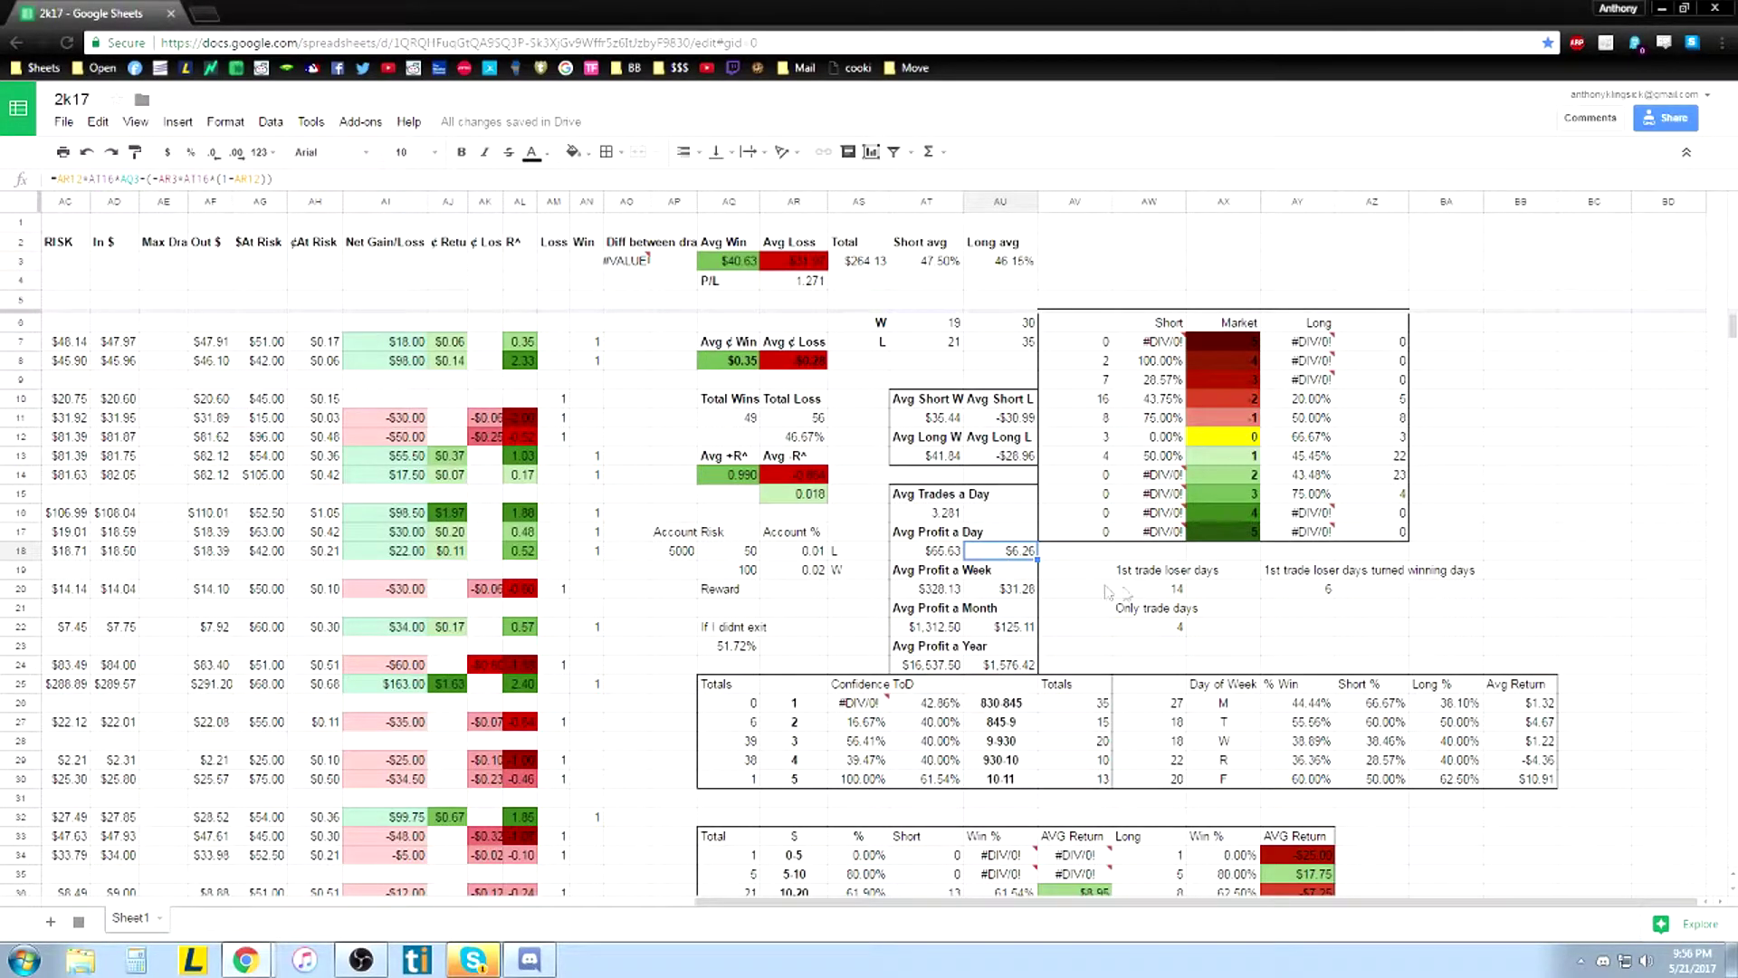
pyautogui.click(1155, 591)
pyautogui.click(1146, 570)
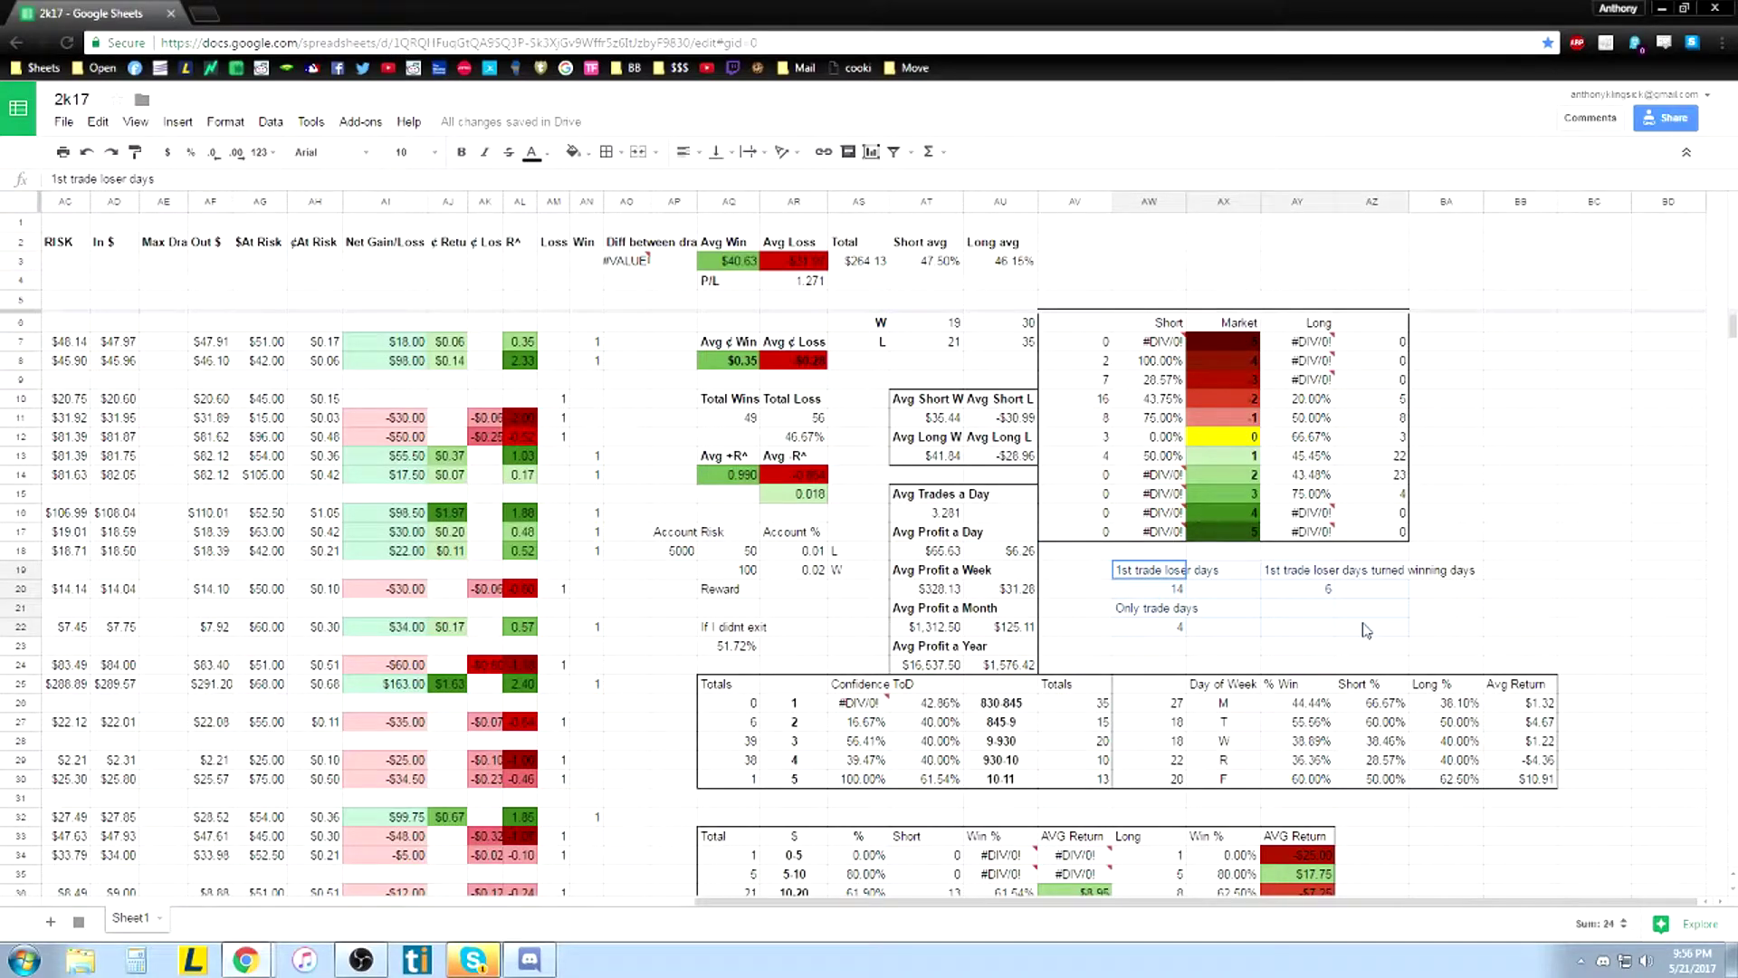
pyautogui.click(1324, 631)
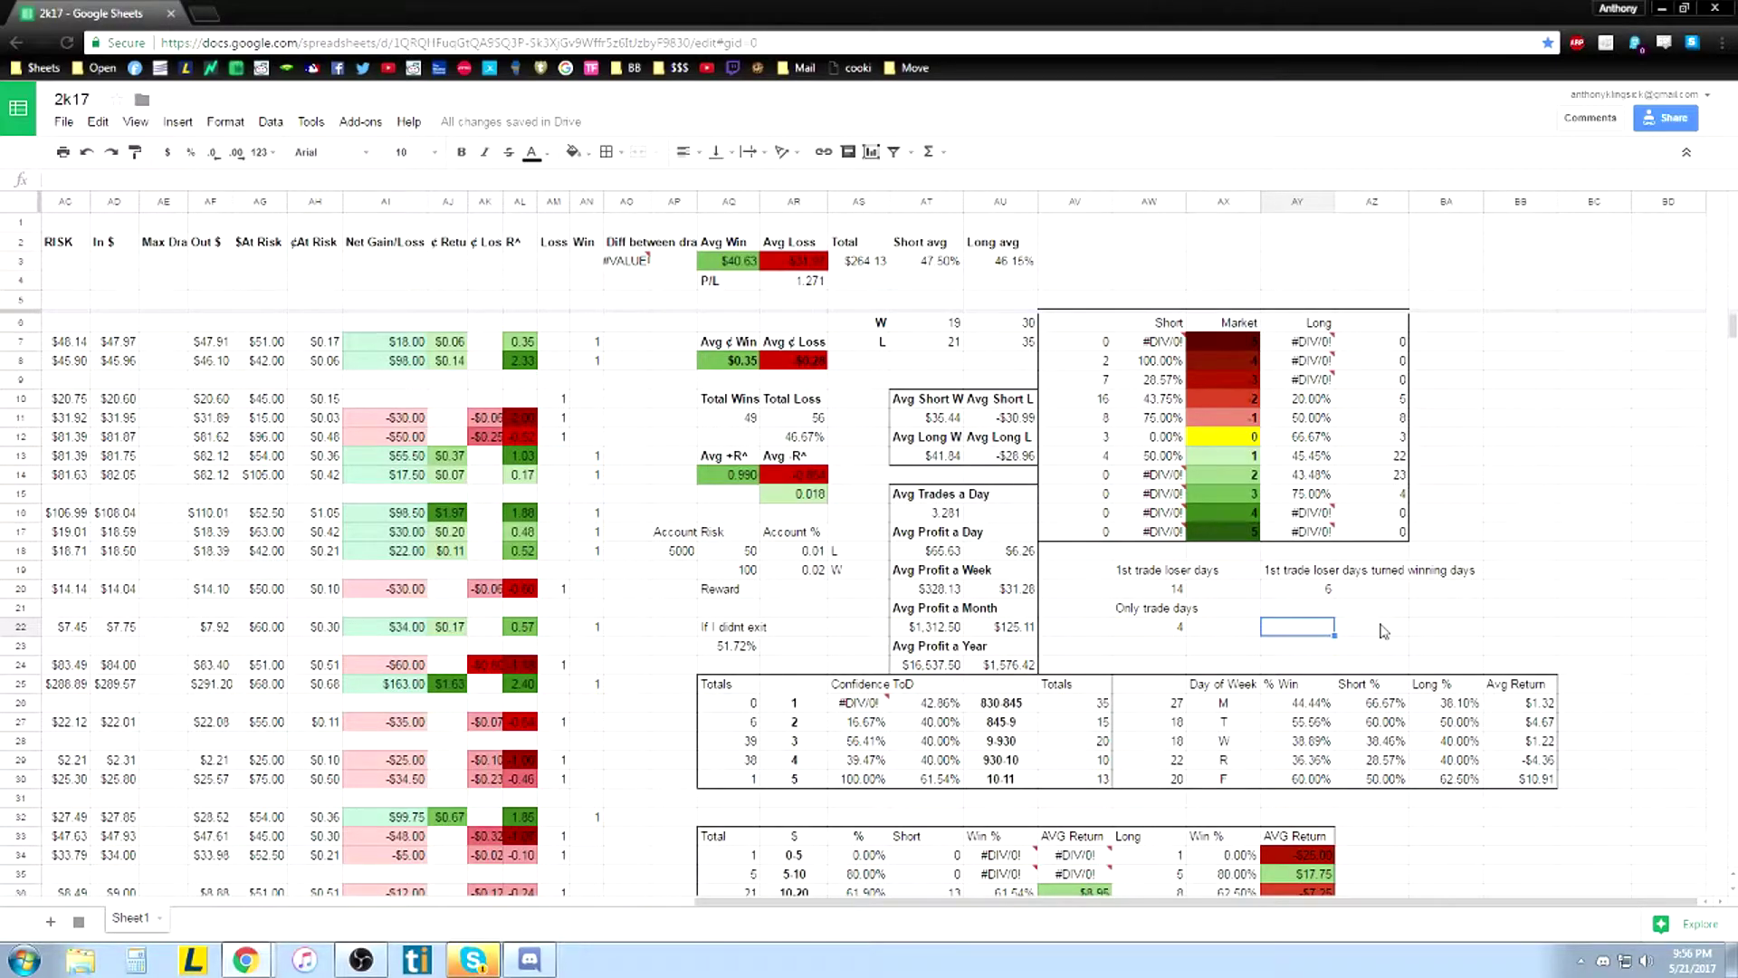
pyautogui.click(1188, 593)
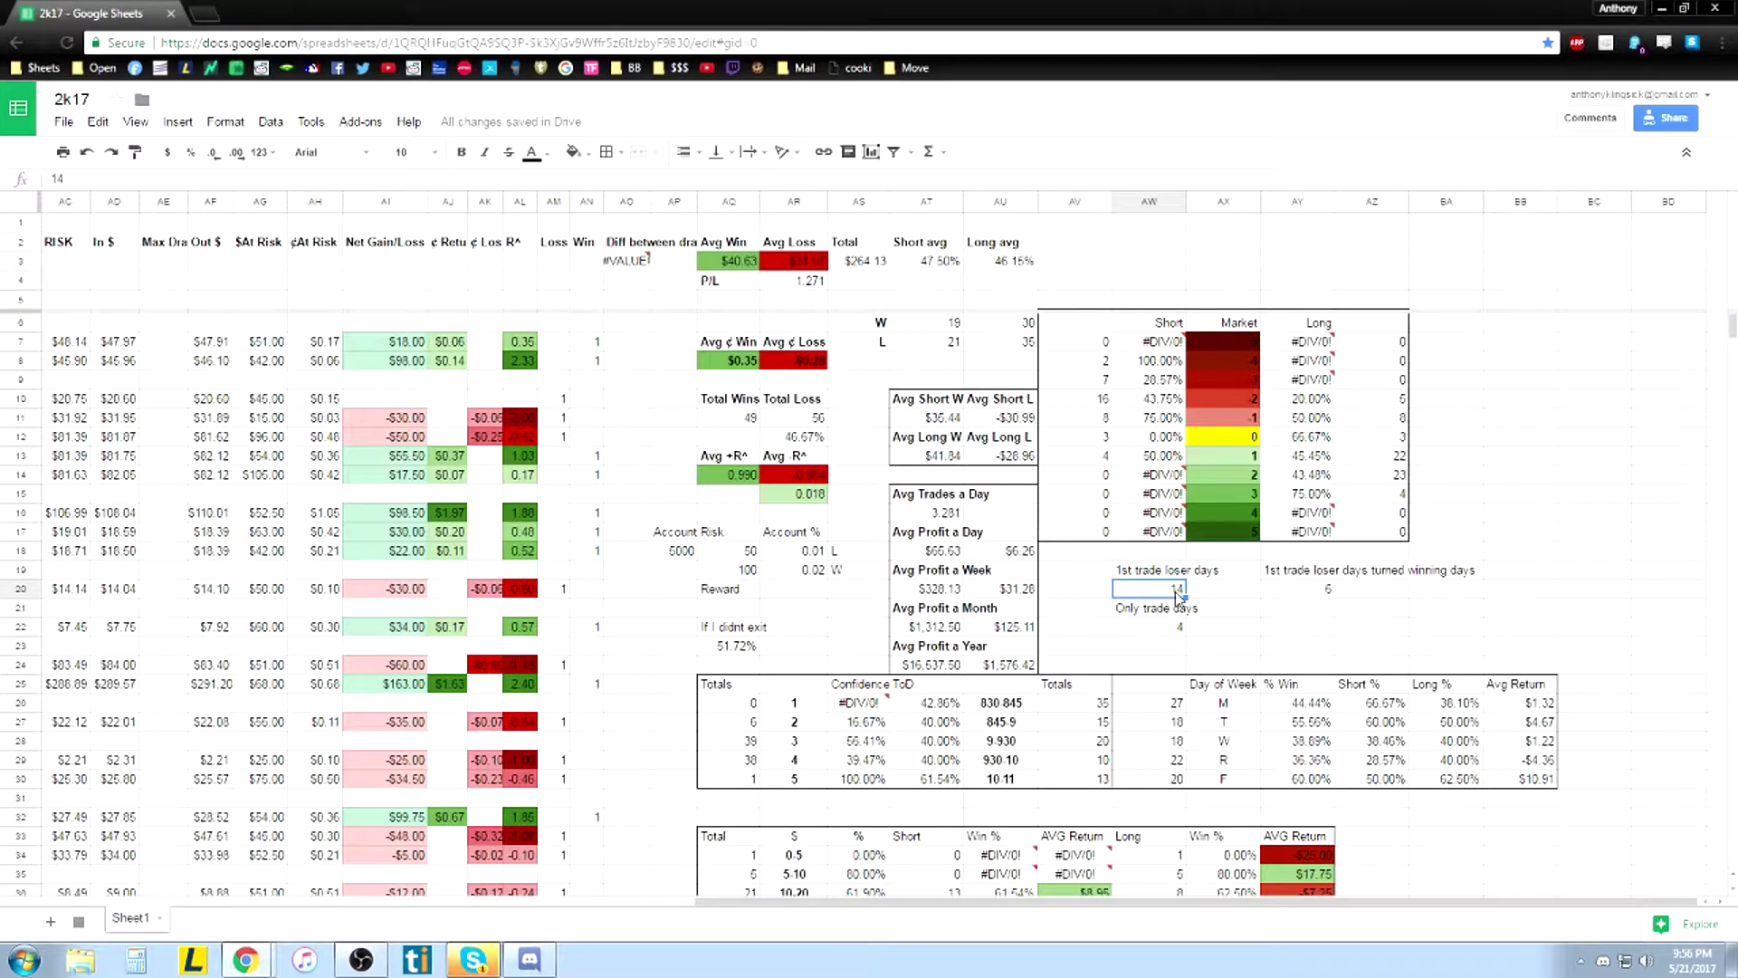
pyautogui.click(1304, 593)
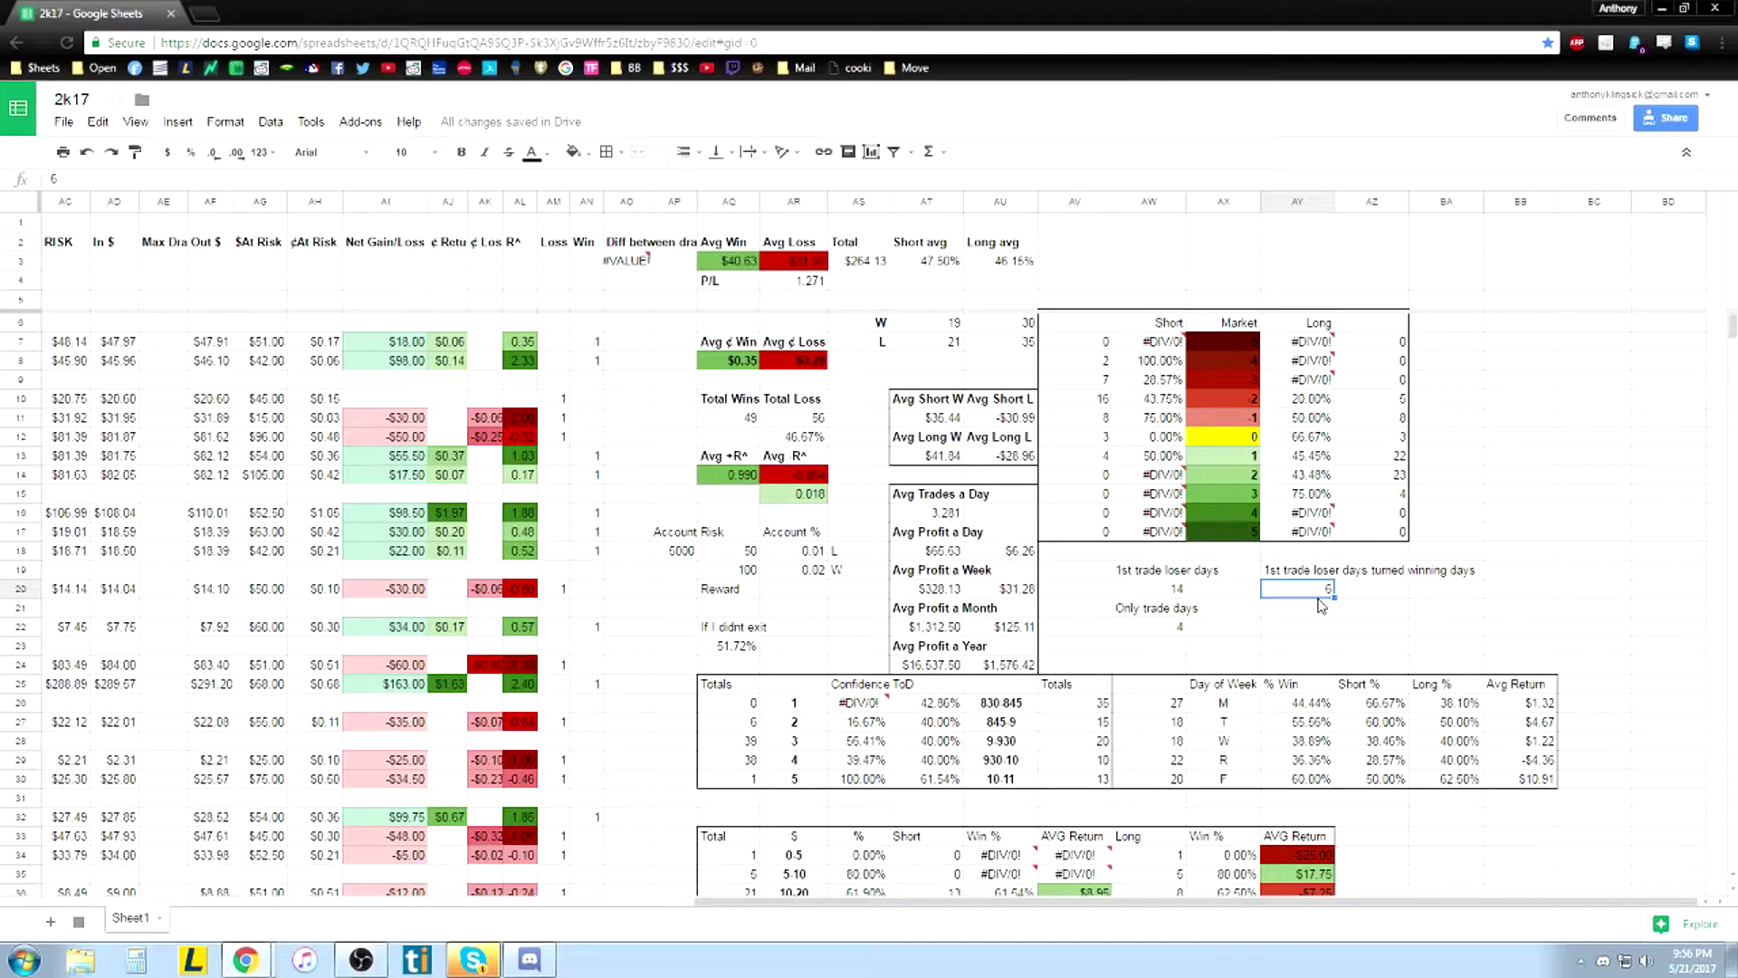
# Review the Only trade days label and its count below the 1st trade loser days
pyautogui.click(1181, 630)
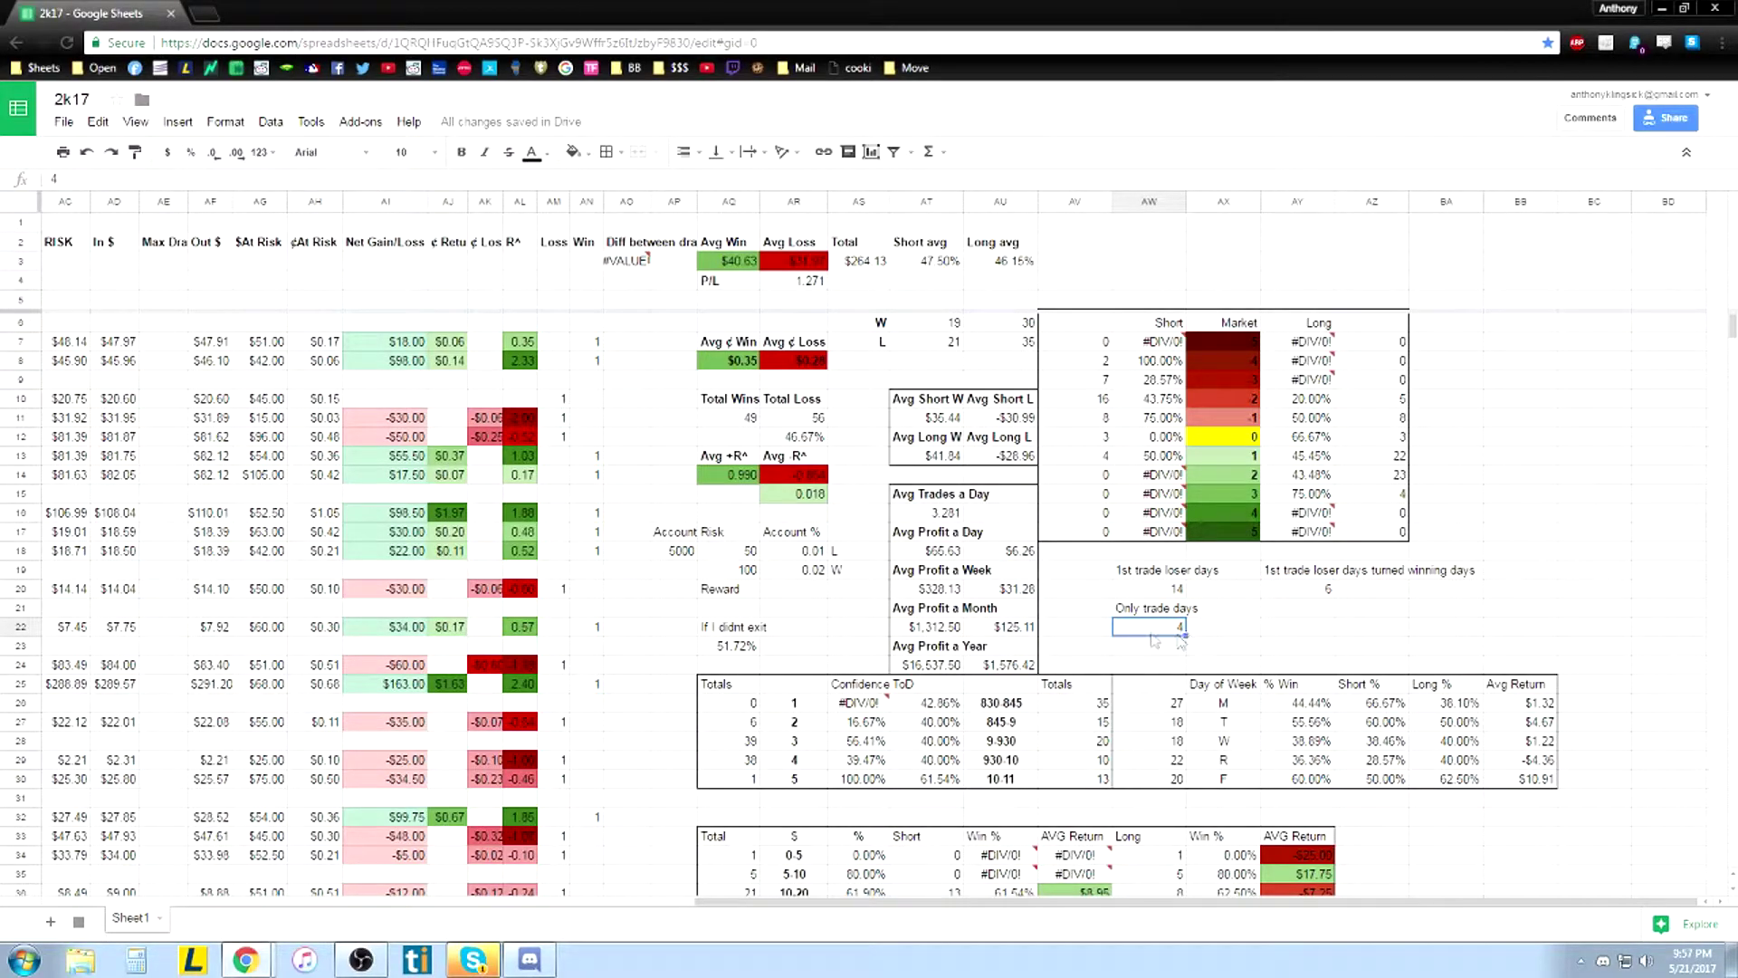
pyautogui.click(1056, 652)
pyautogui.click(1152, 613)
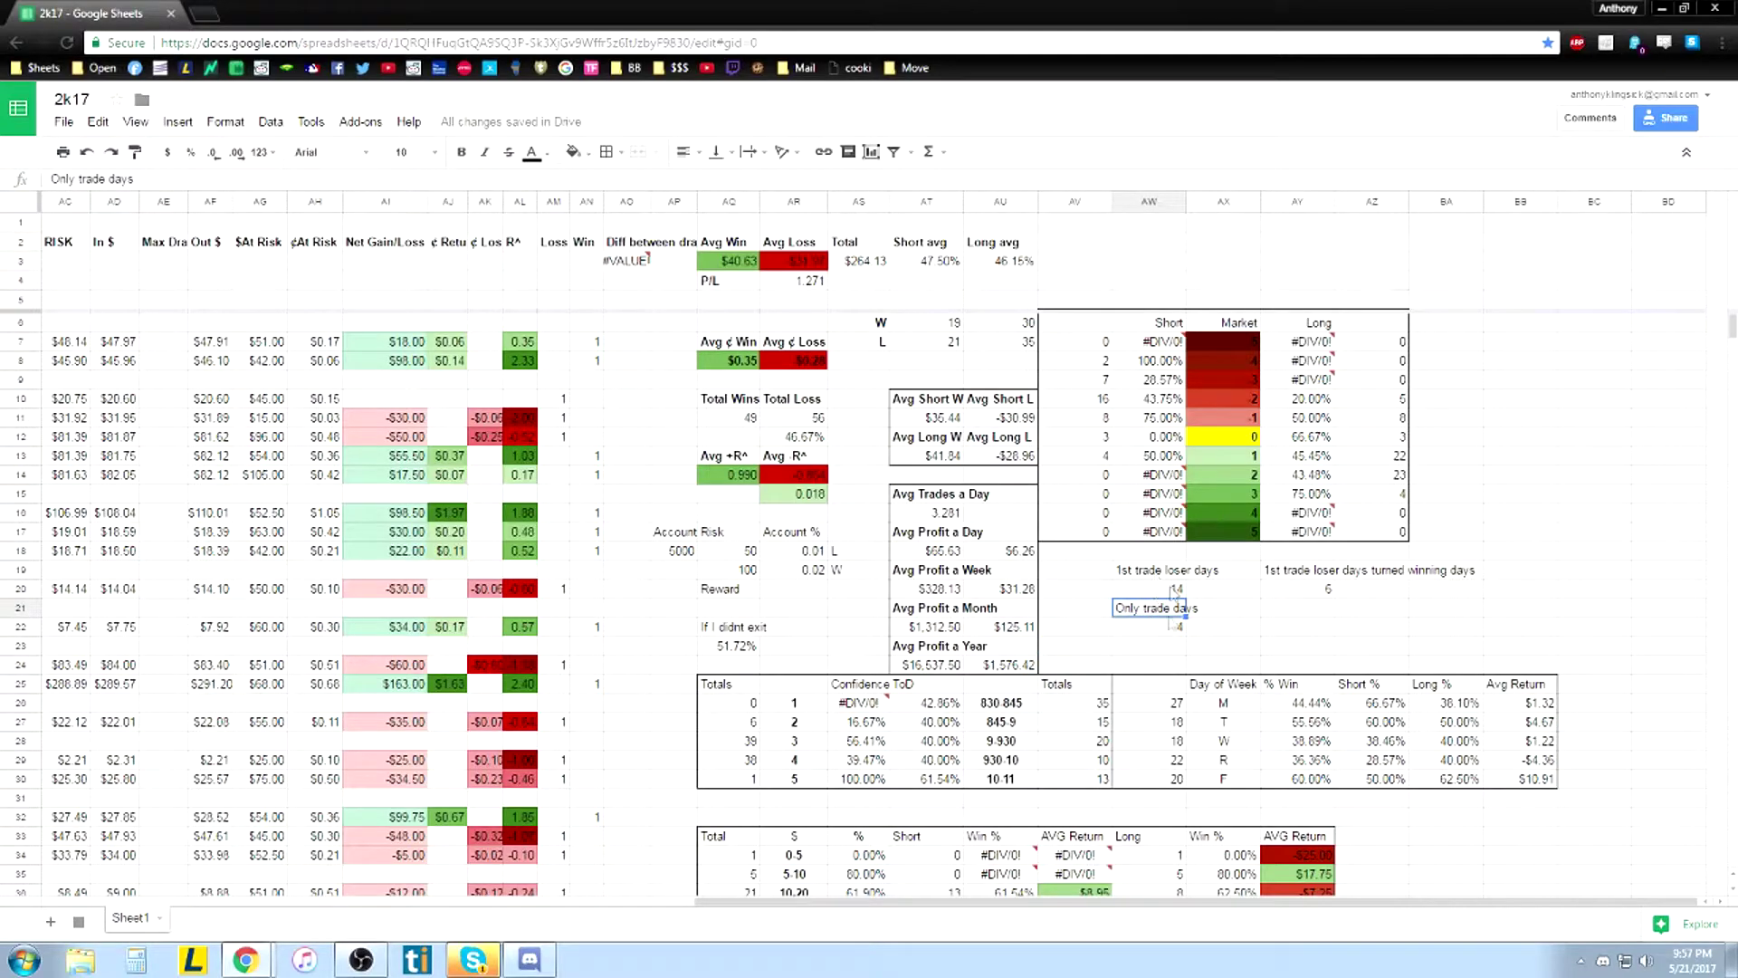
pyautogui.click(1177, 634)
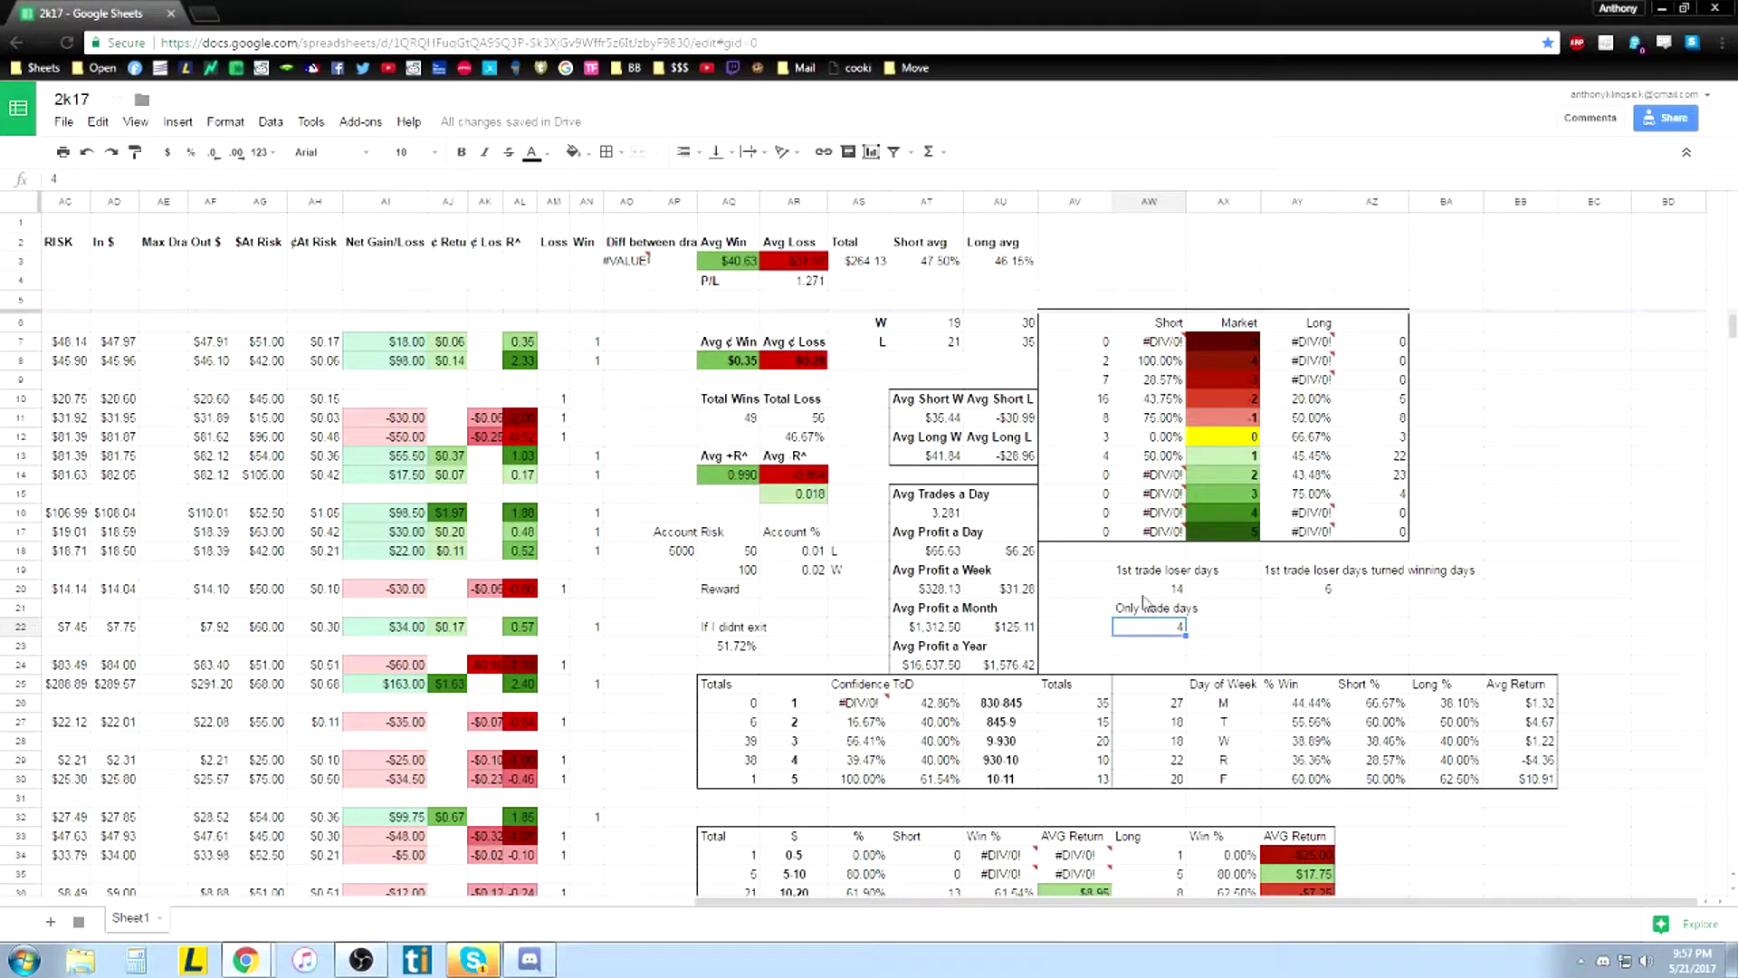
# Inspect the Short/Market/Long table, checking the Long and Short win-rate cells for market rating 0
pyautogui.click(1112, 324)
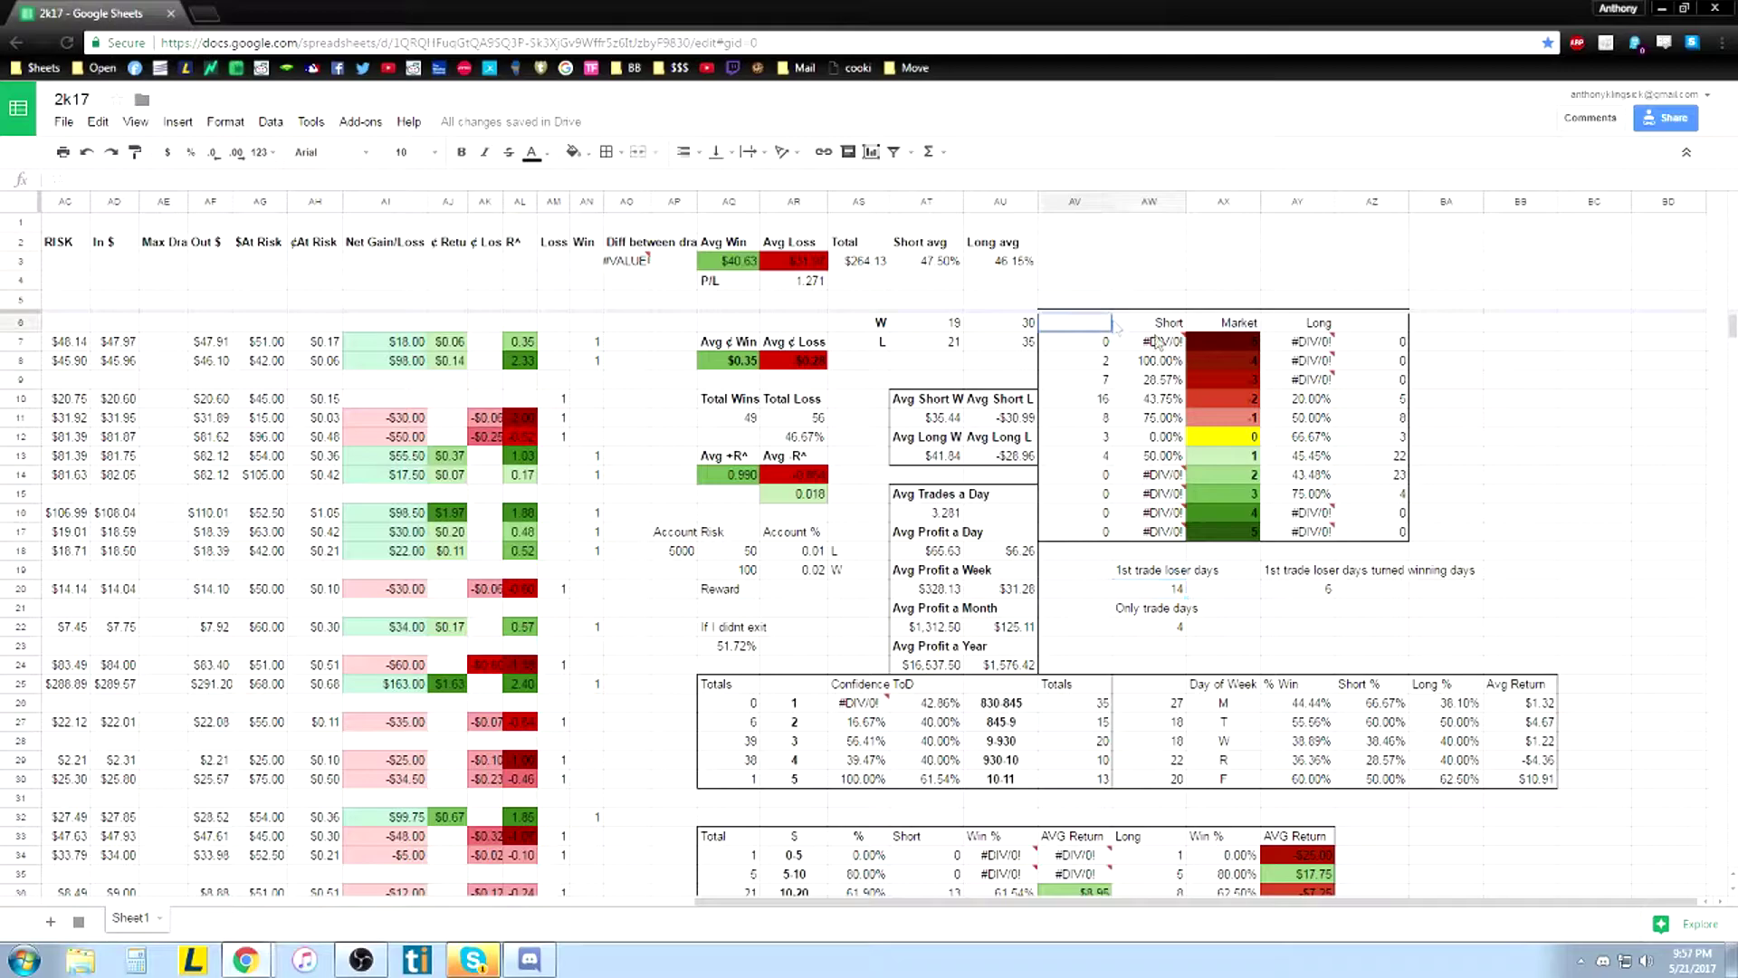
pyautogui.click(1450, 516)
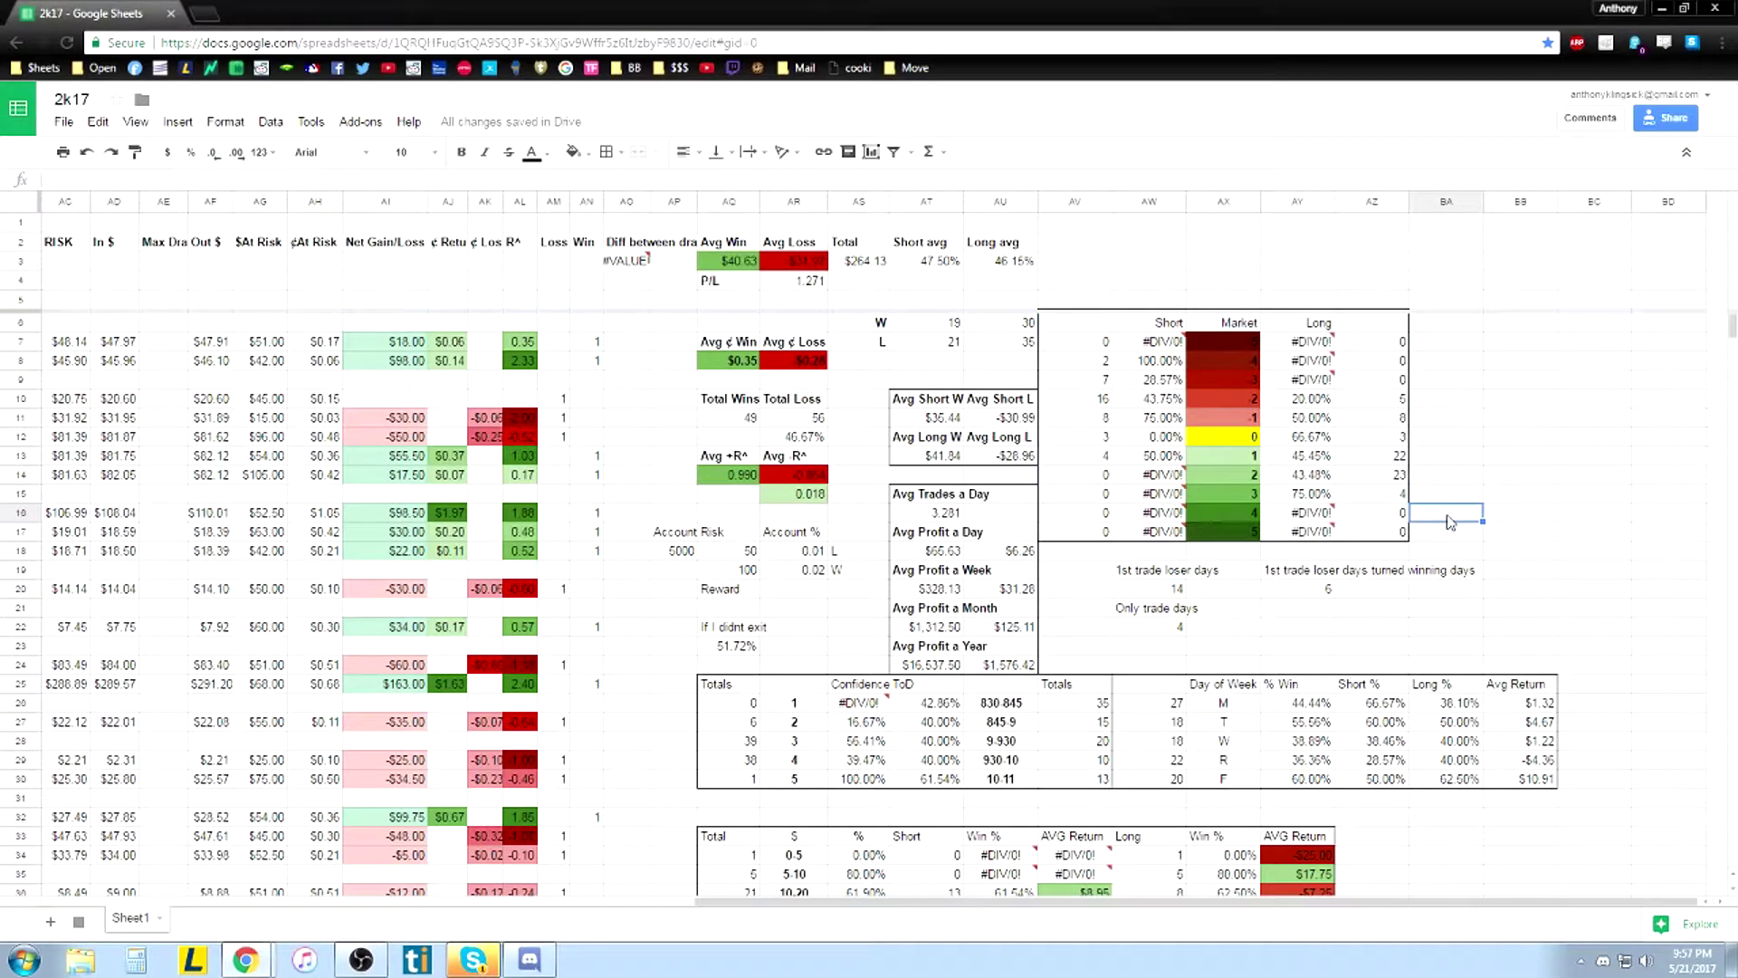
pyautogui.click(1255, 440)
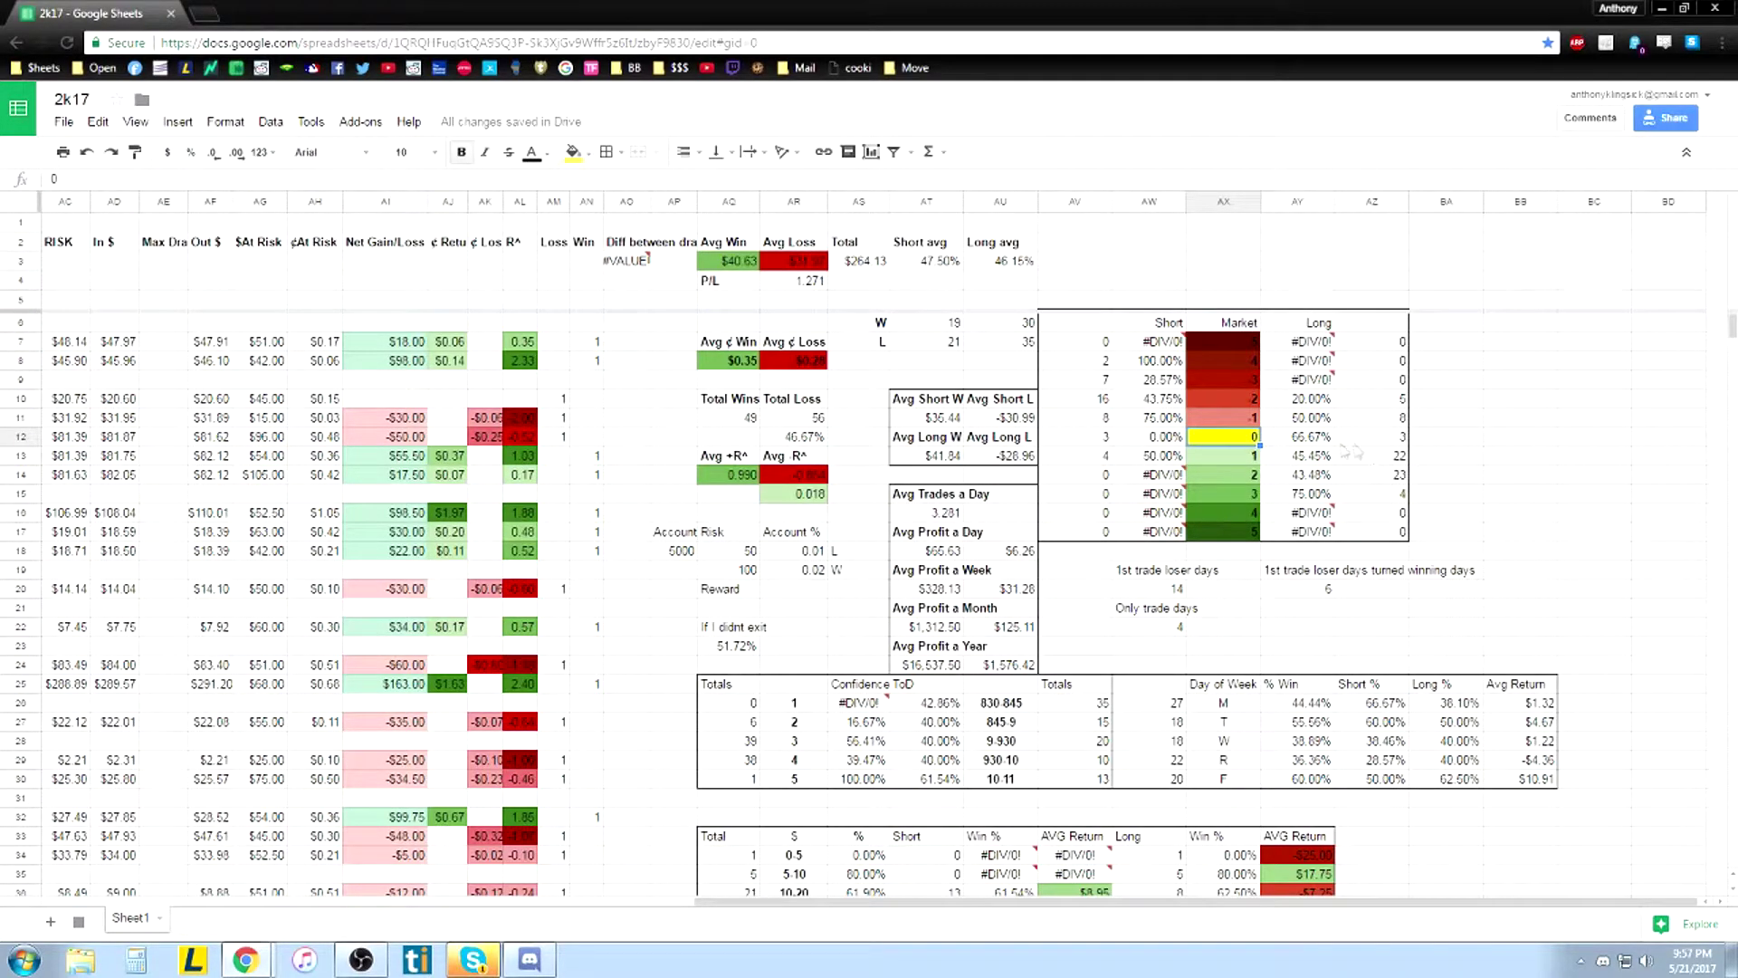
pyautogui.click(1314, 441)
pyautogui.click(1391, 444)
pyautogui.click(1125, 439)
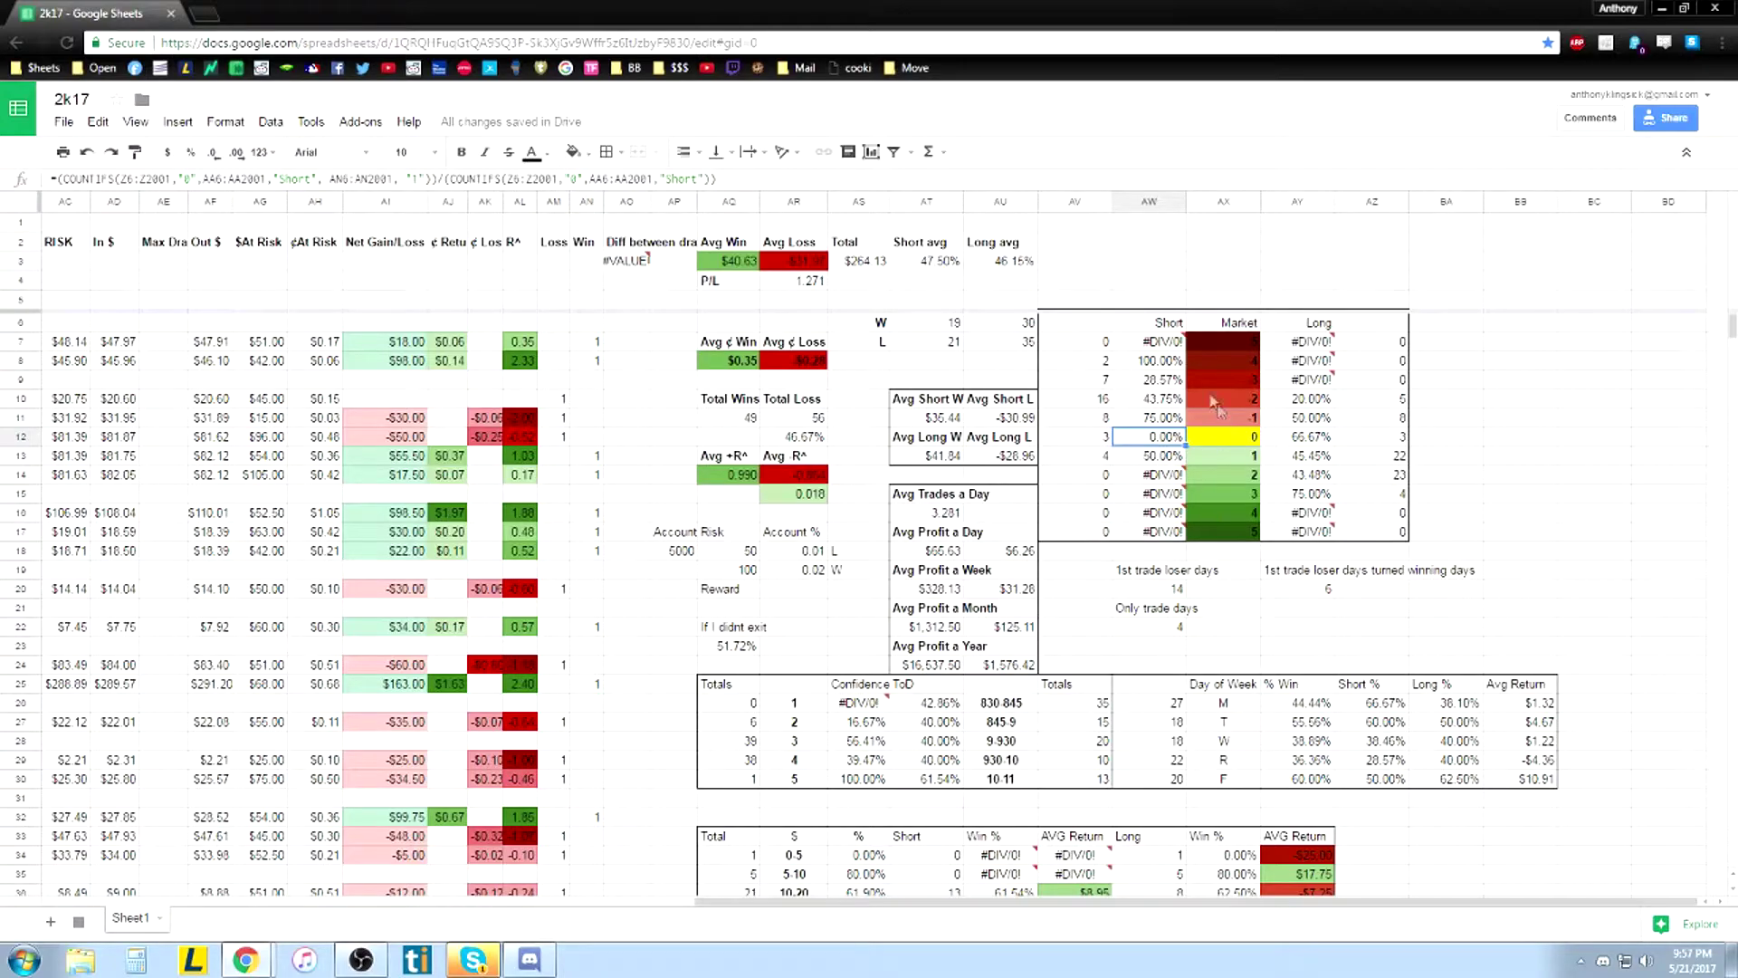
# Compare market ratings -4 and 3, including the Long win rates for ratings -2 through 3
pyautogui.click(1224, 360)
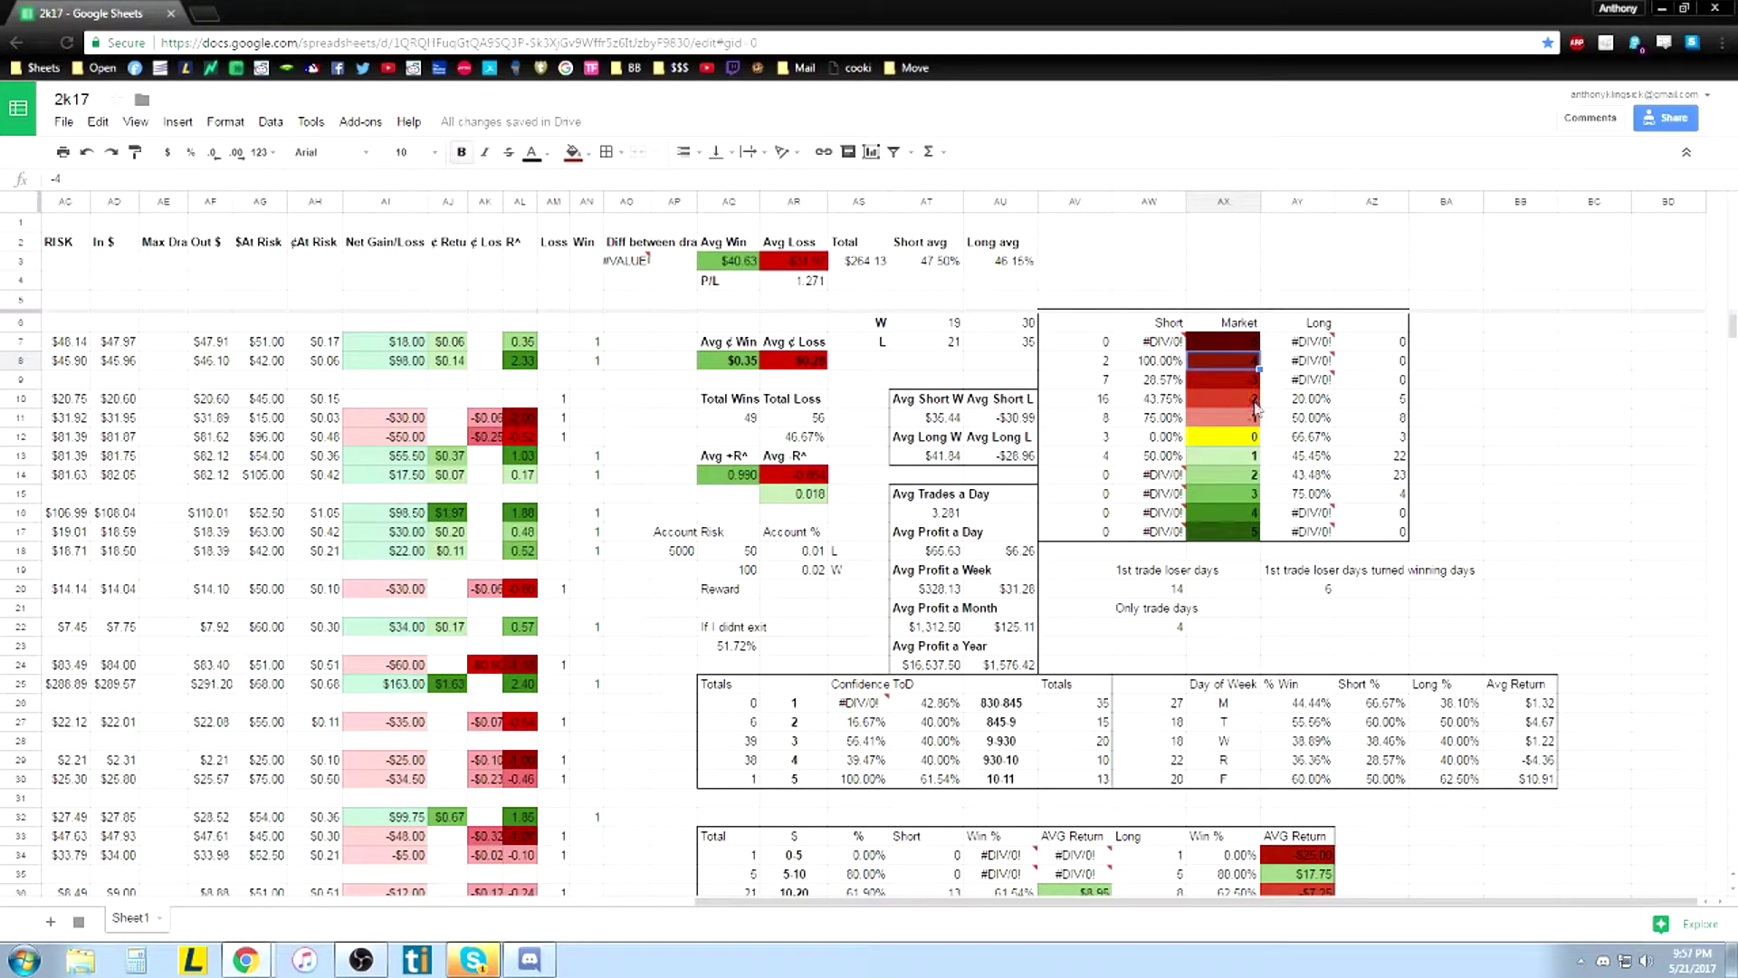
pyautogui.click(1231, 491)
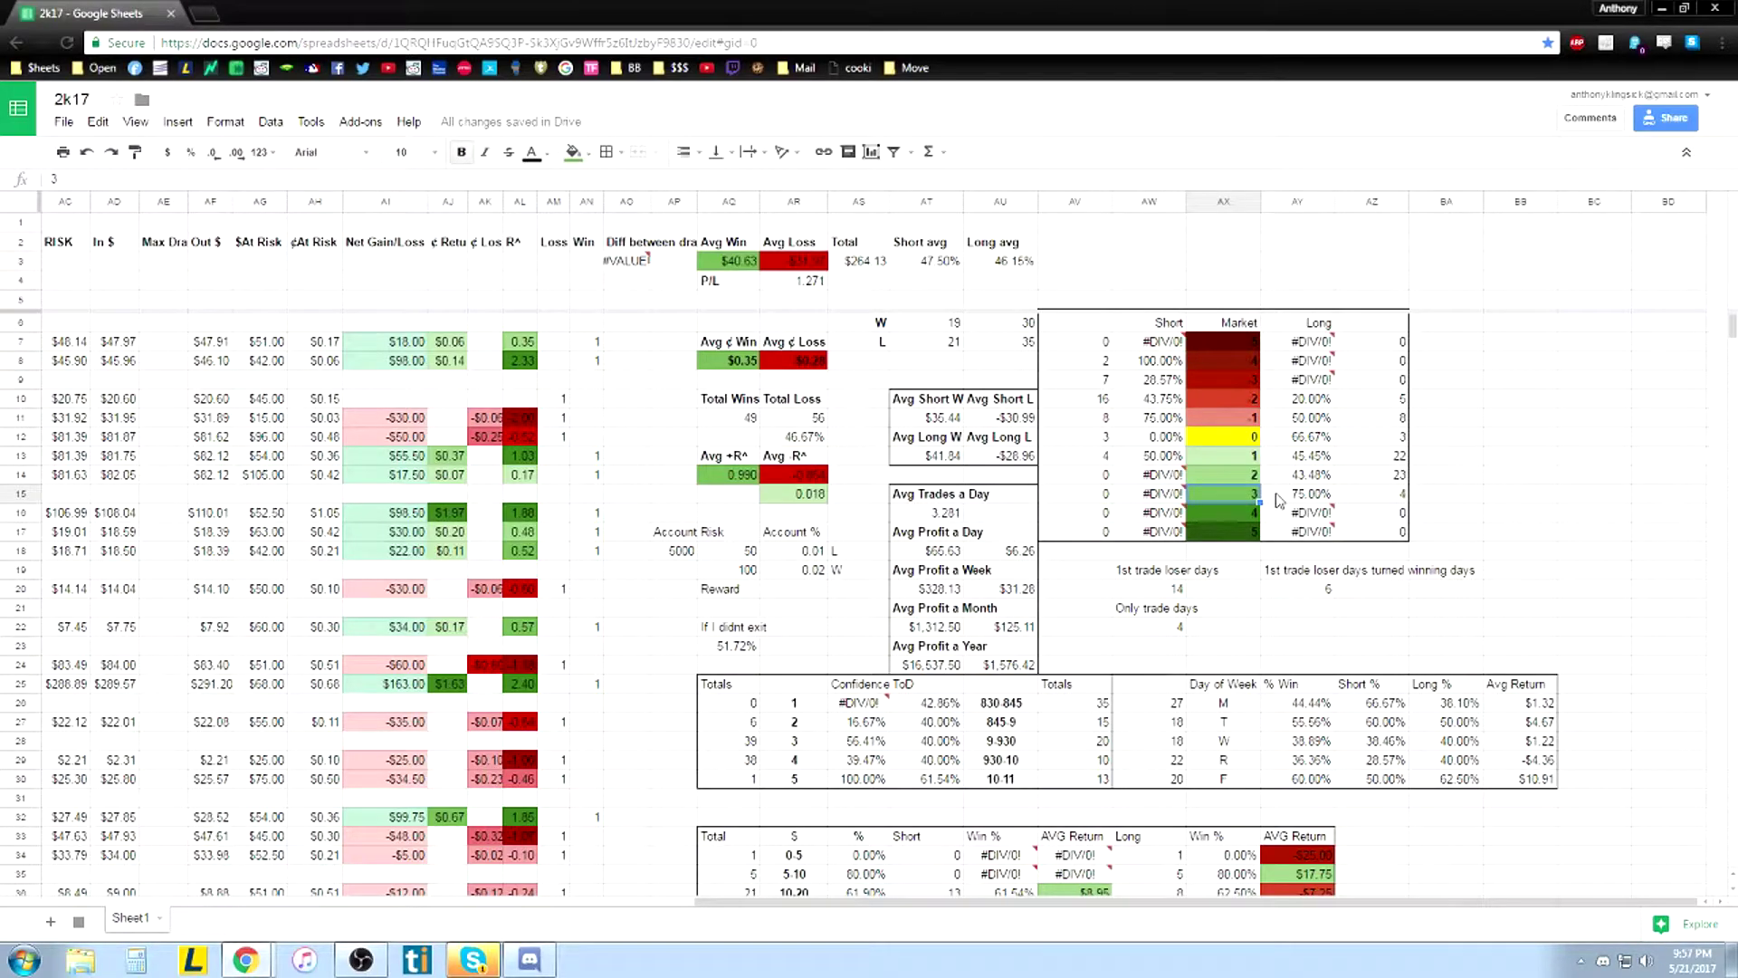
pyautogui.click(1313, 500)
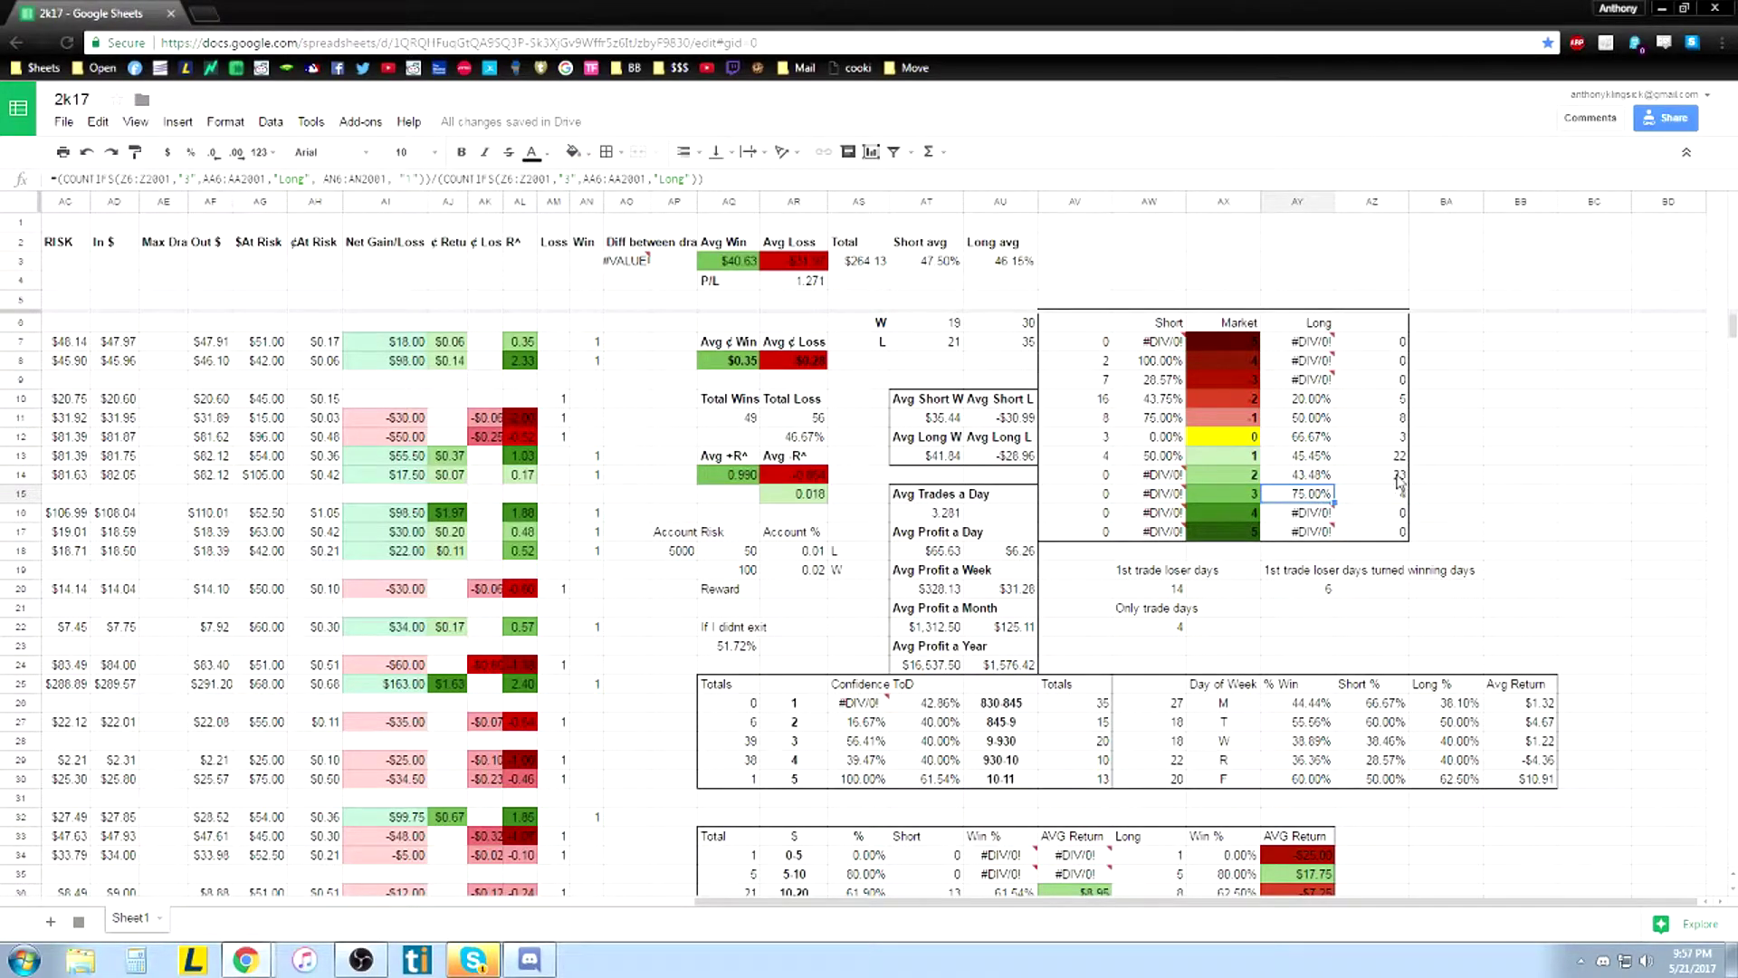
pyautogui.moveTo(1301, 480); pyautogui.dragTo(1295, 403)
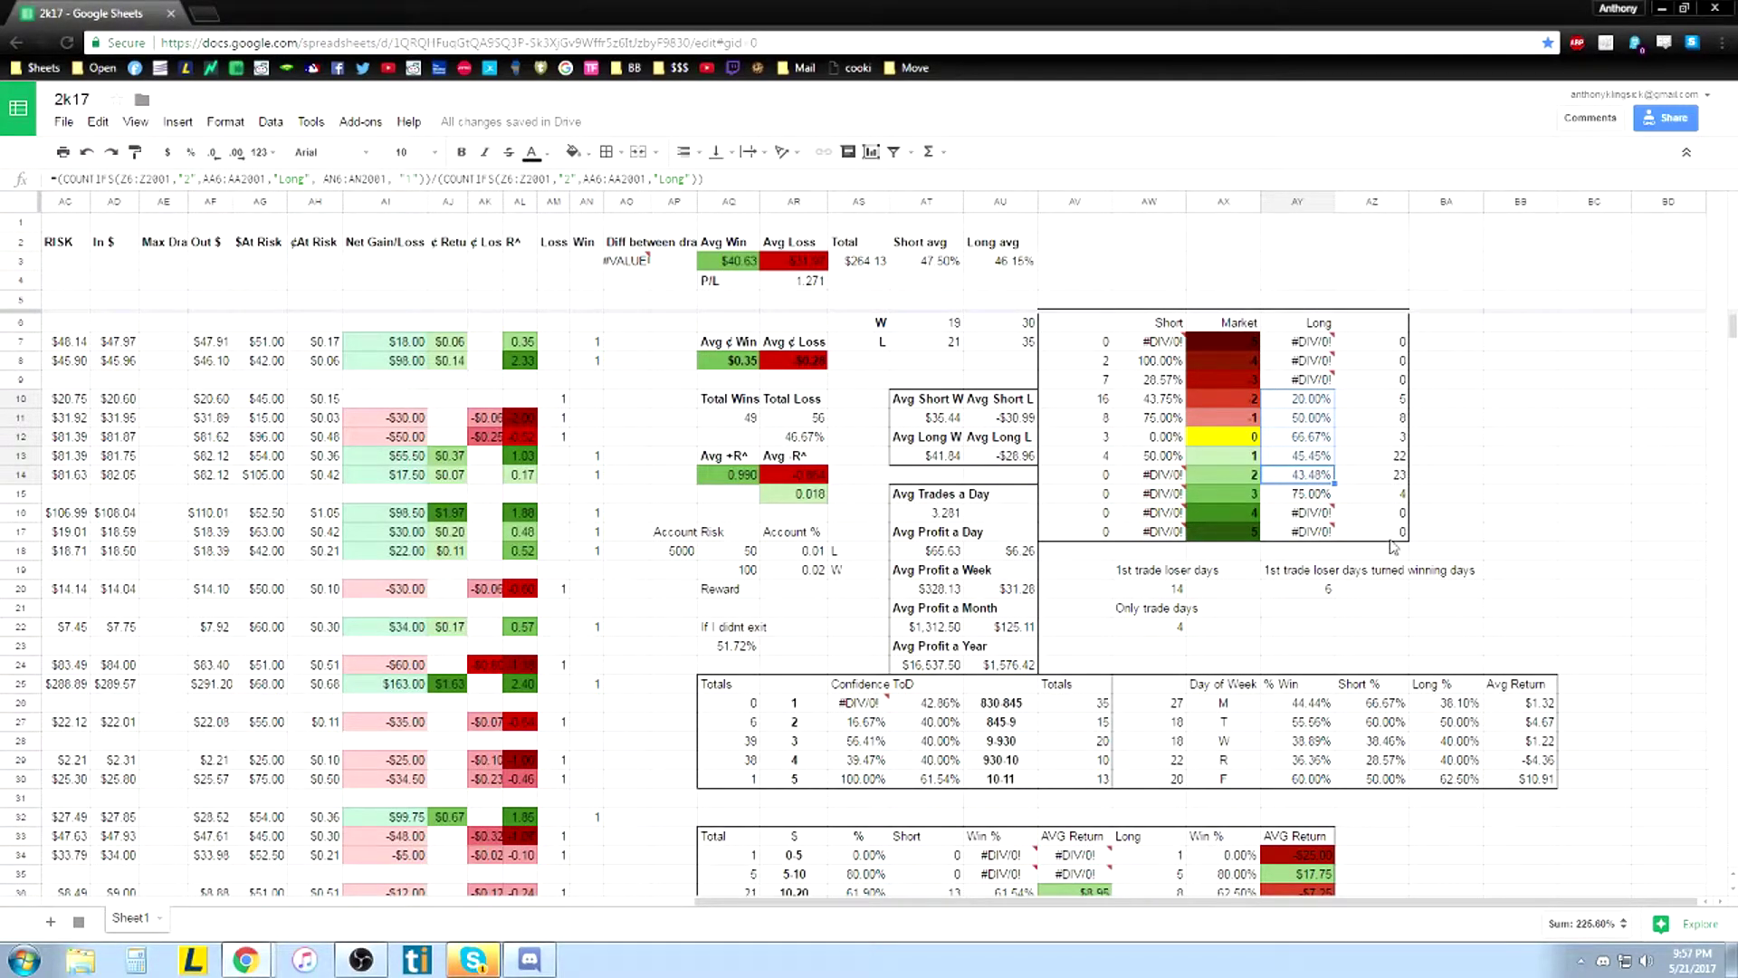
# Examine the Confidence and ToD block, checking the total and win-rate formulas for confidence levels 2 to 4
pyautogui.moveTo(729, 685); pyautogui.dragTo(1087, 784)
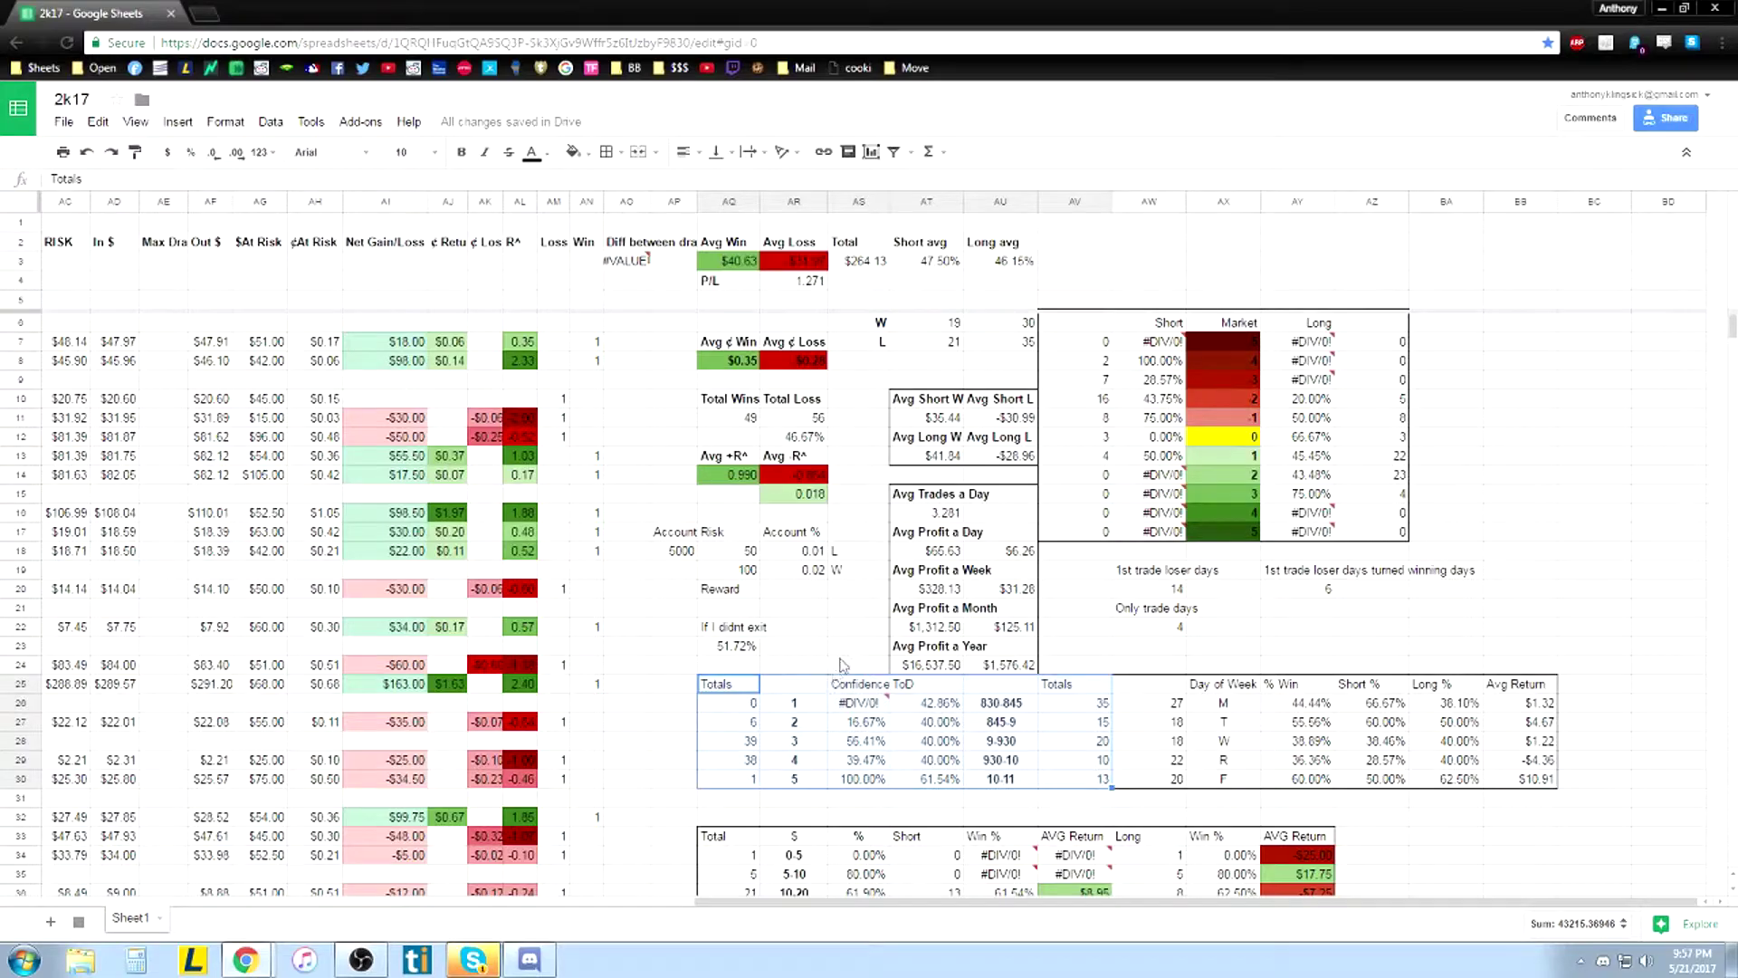
pyautogui.click(841, 727)
pyautogui.click(753, 727)
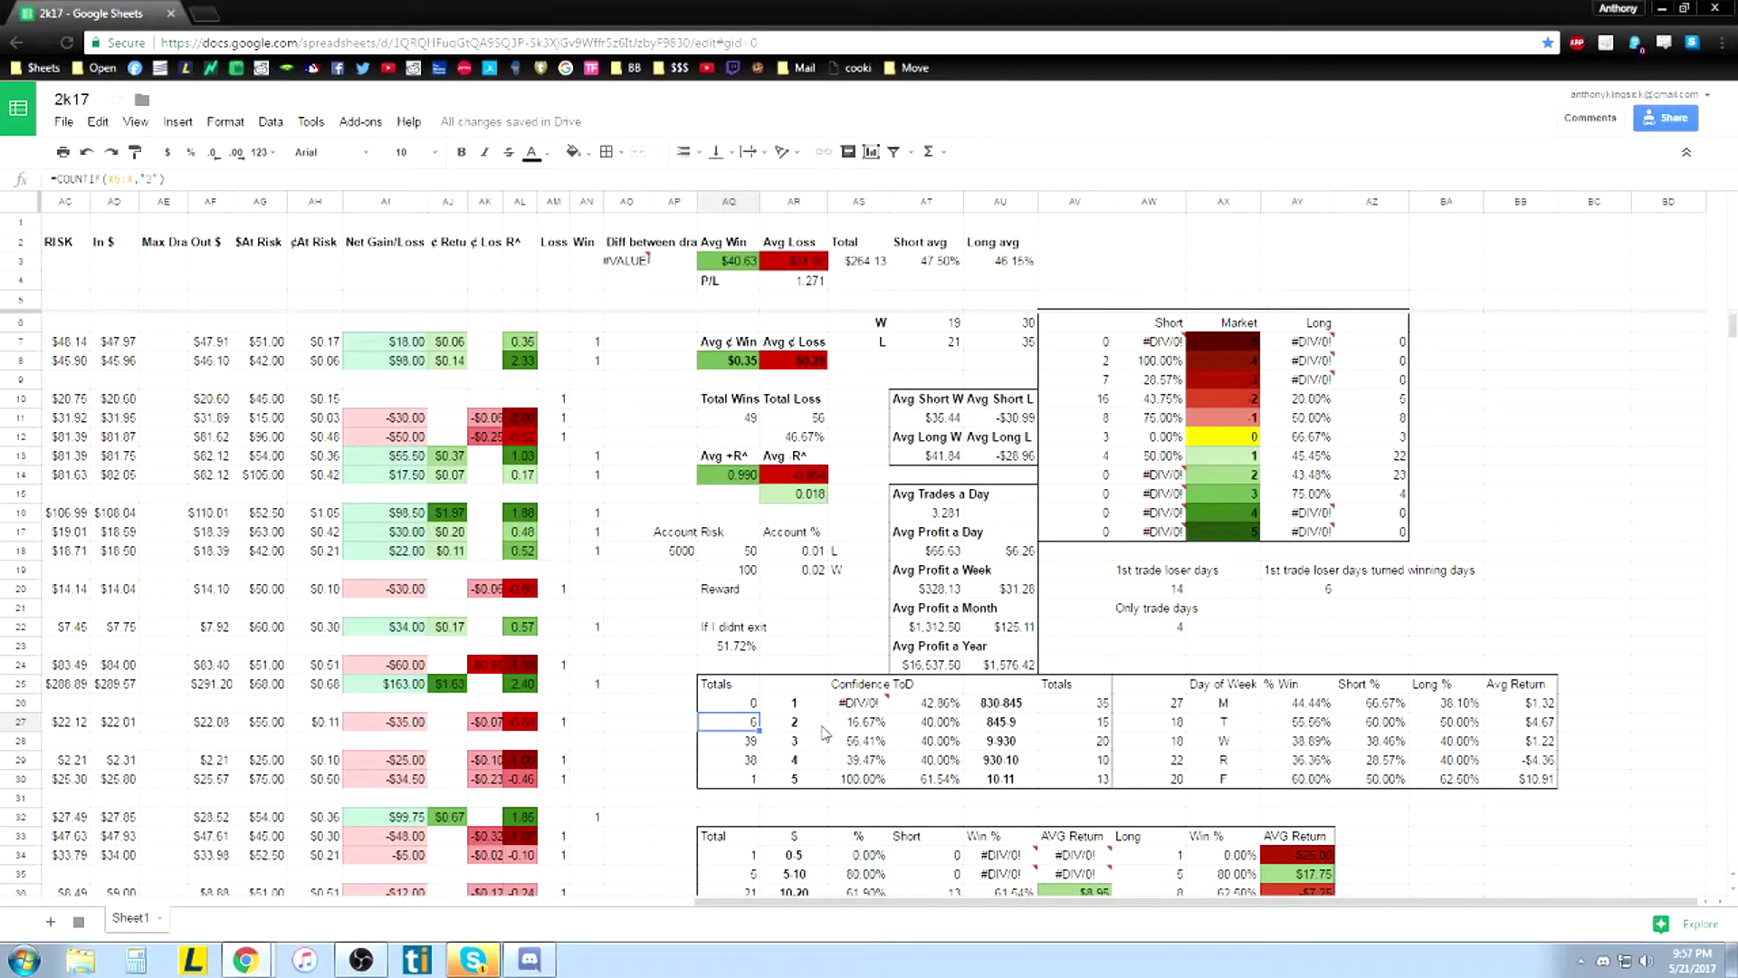
pyautogui.click(858, 729)
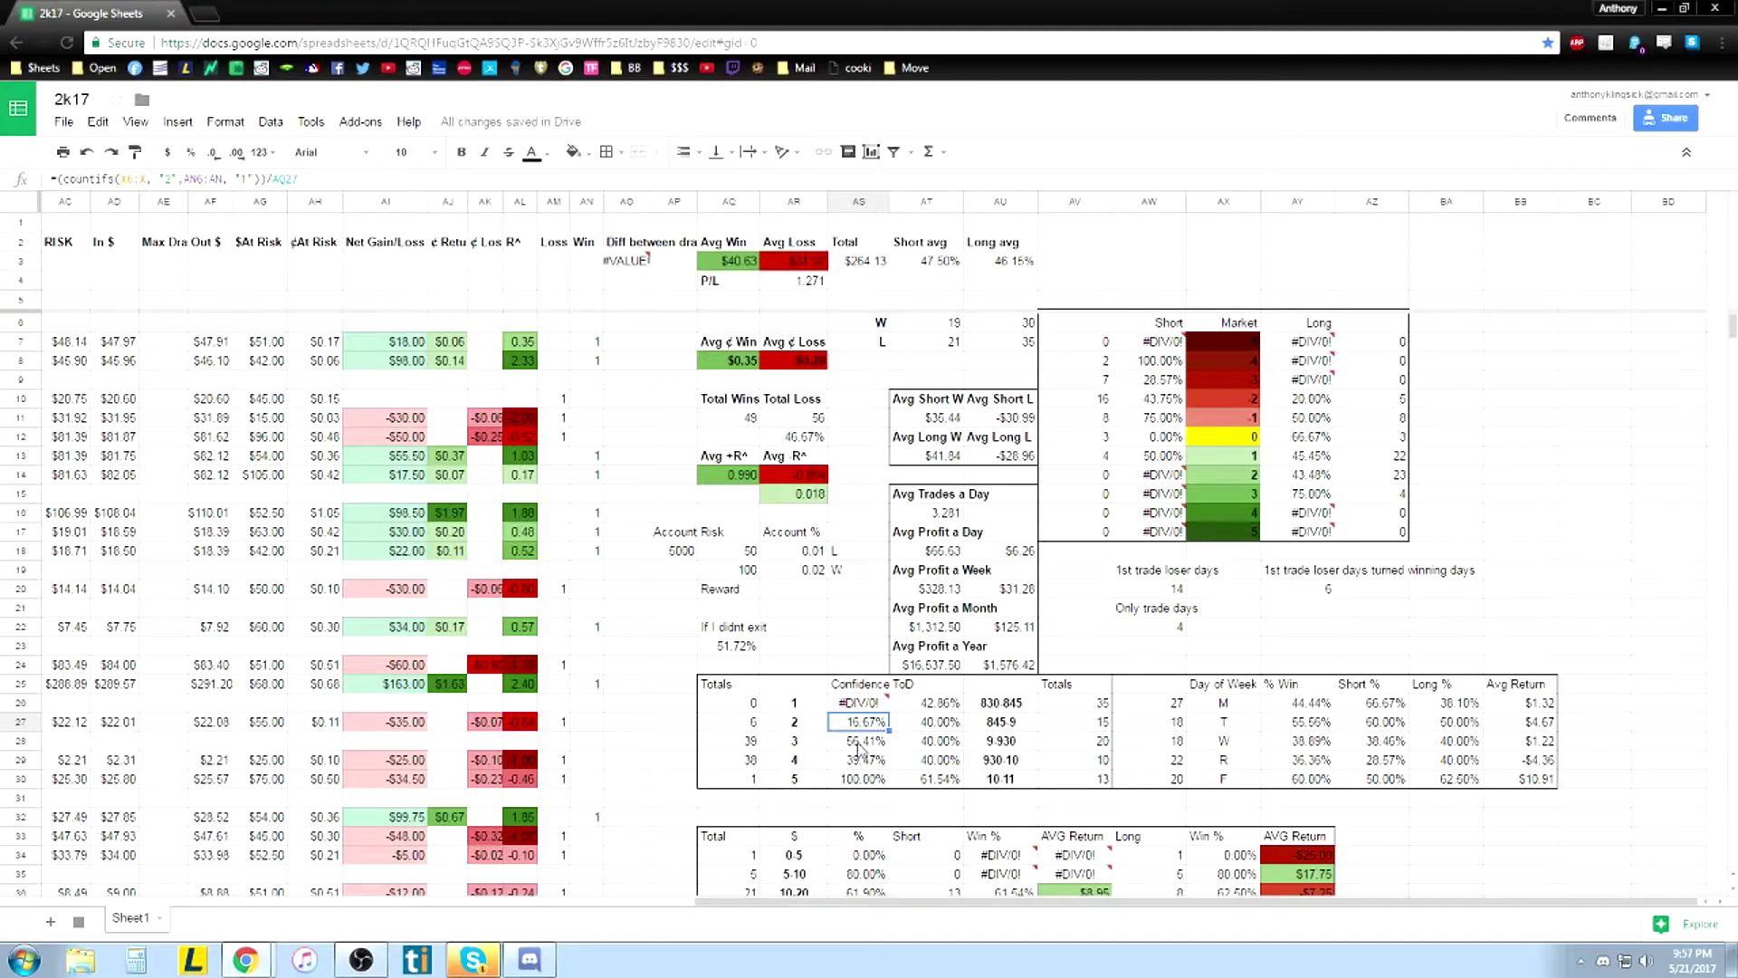
pyautogui.moveTo(847, 763); pyautogui.dragTo(847, 742)
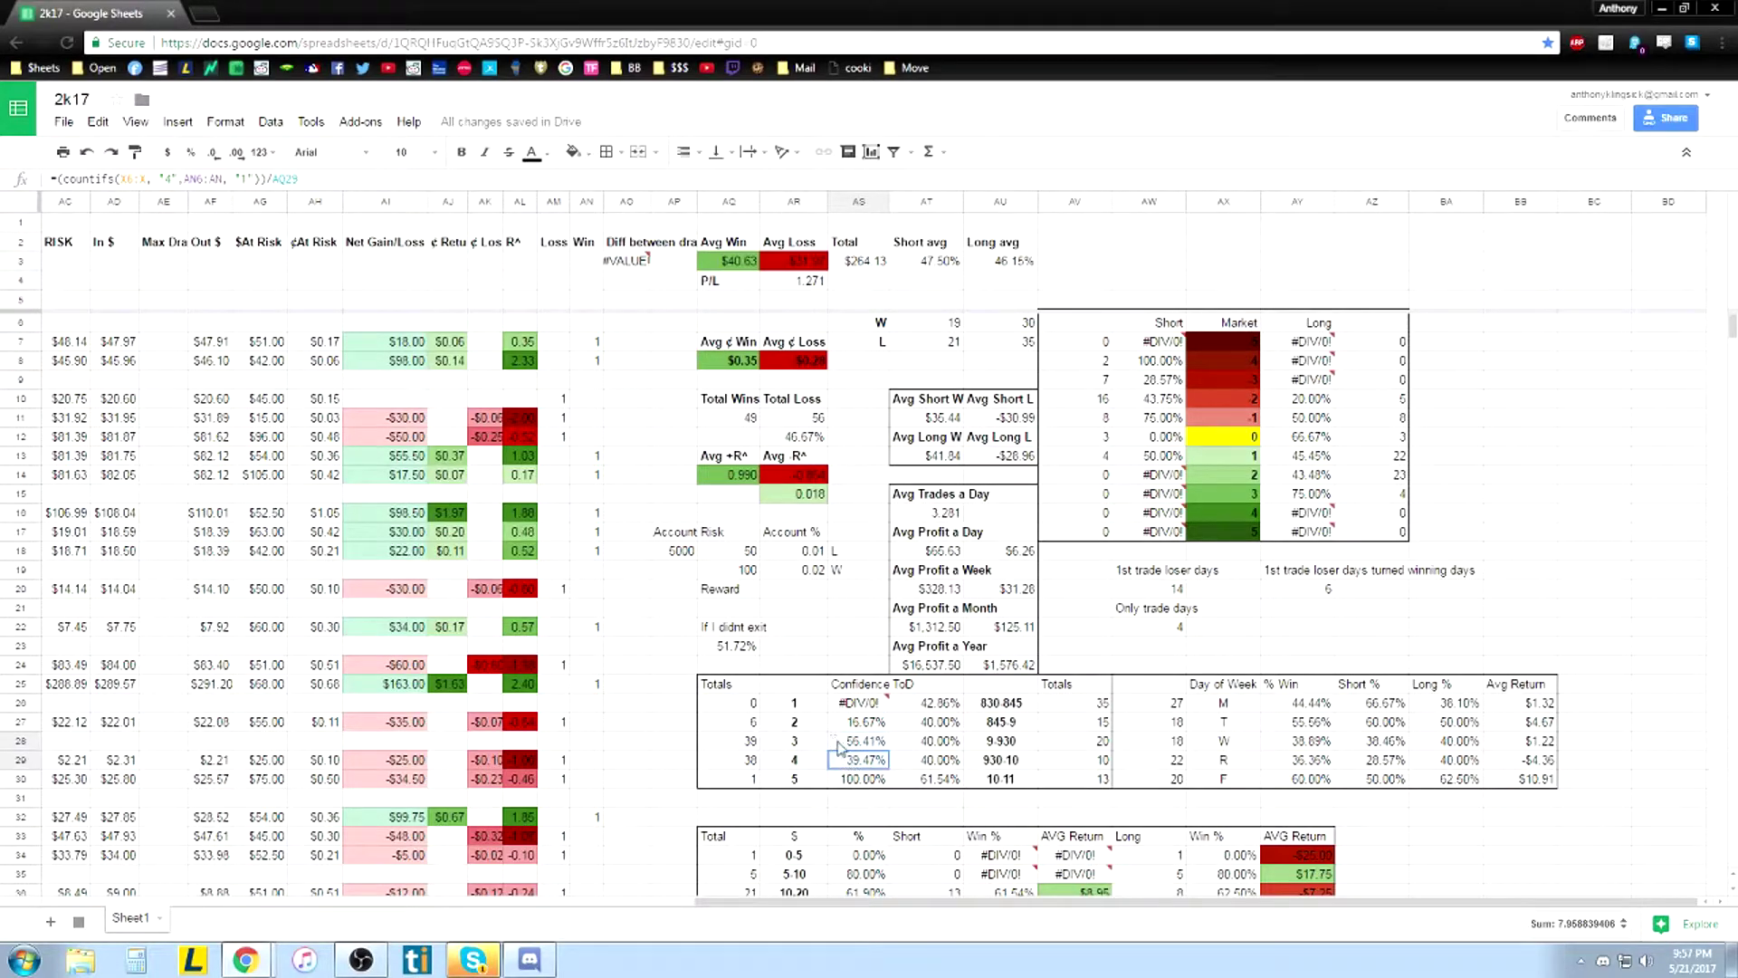
pyautogui.click(797, 763)
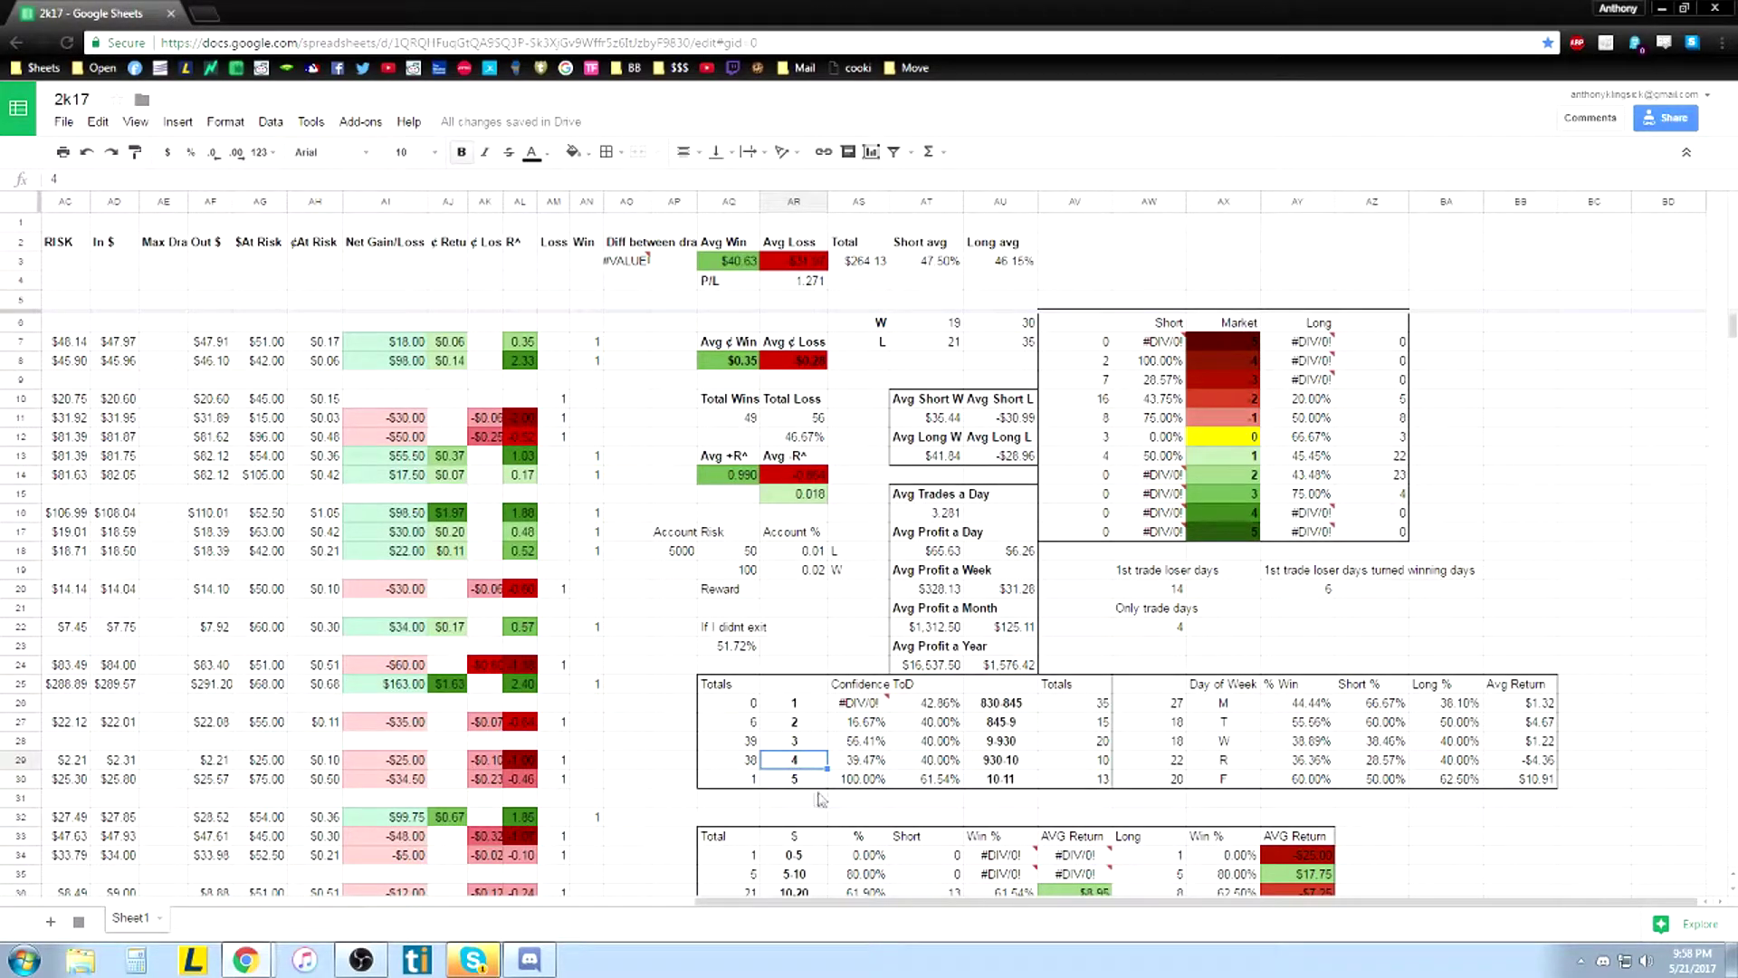
# Review the lowest and highest confidence levels, 1 and 5, along with the level 1 total formula
pyautogui.click(852, 786)
pyautogui.click(859, 799)
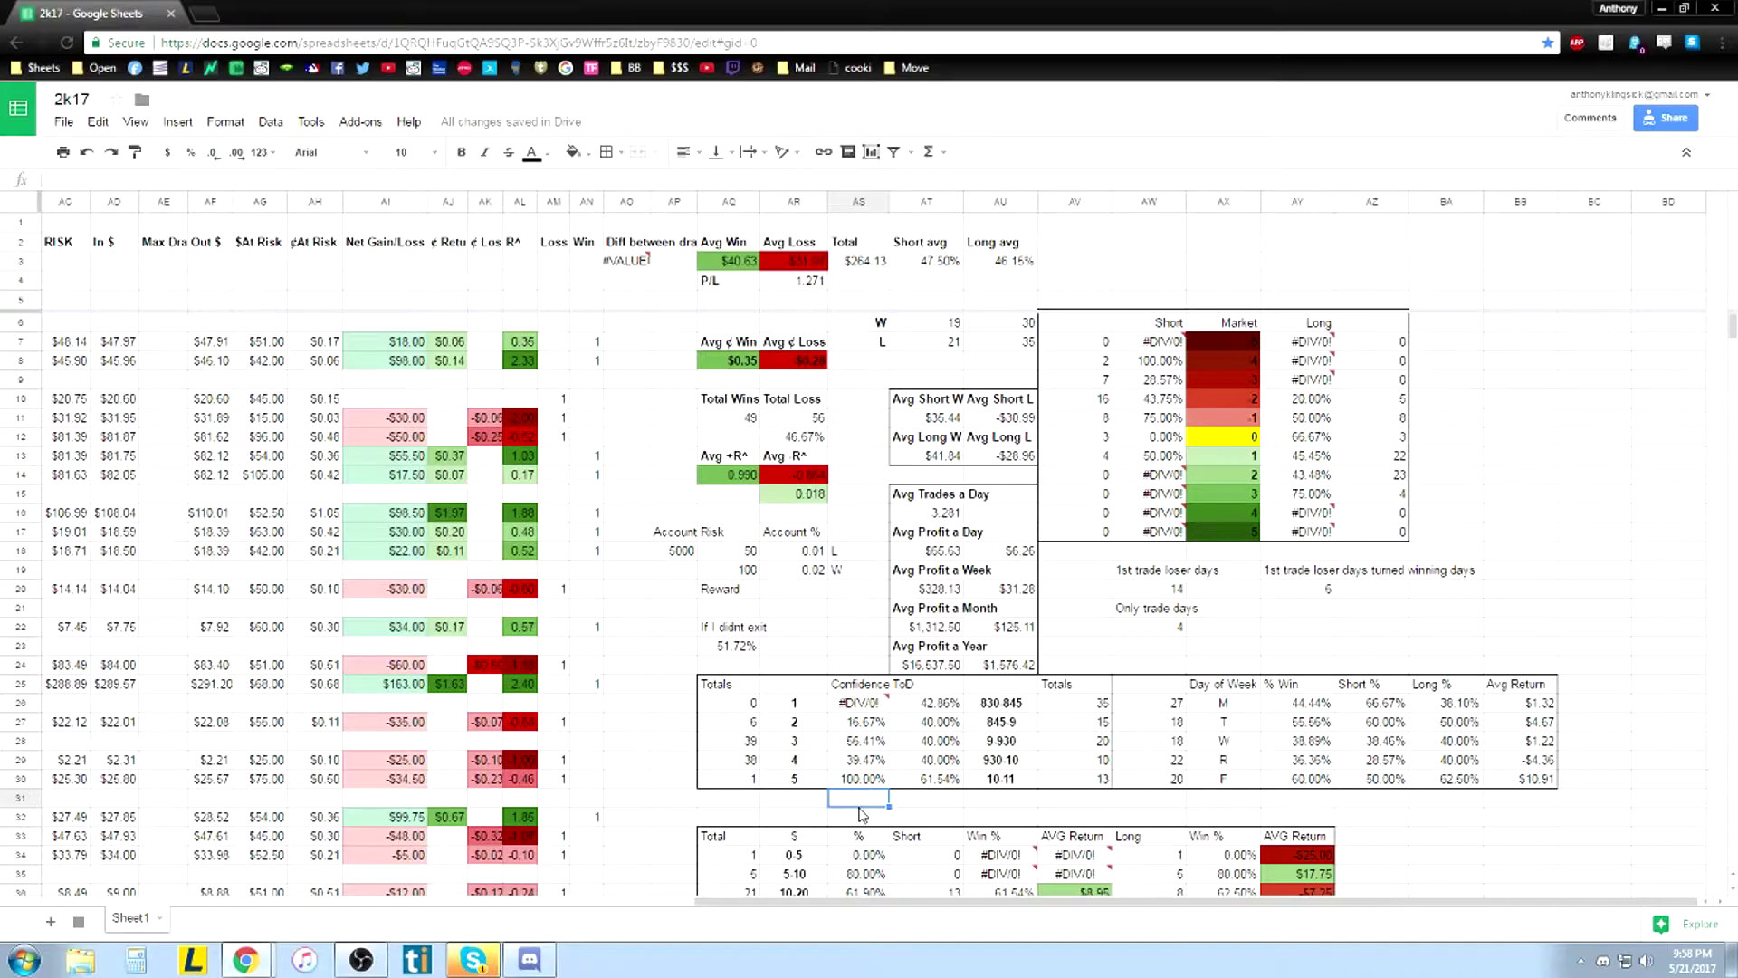
pyautogui.click(823, 780)
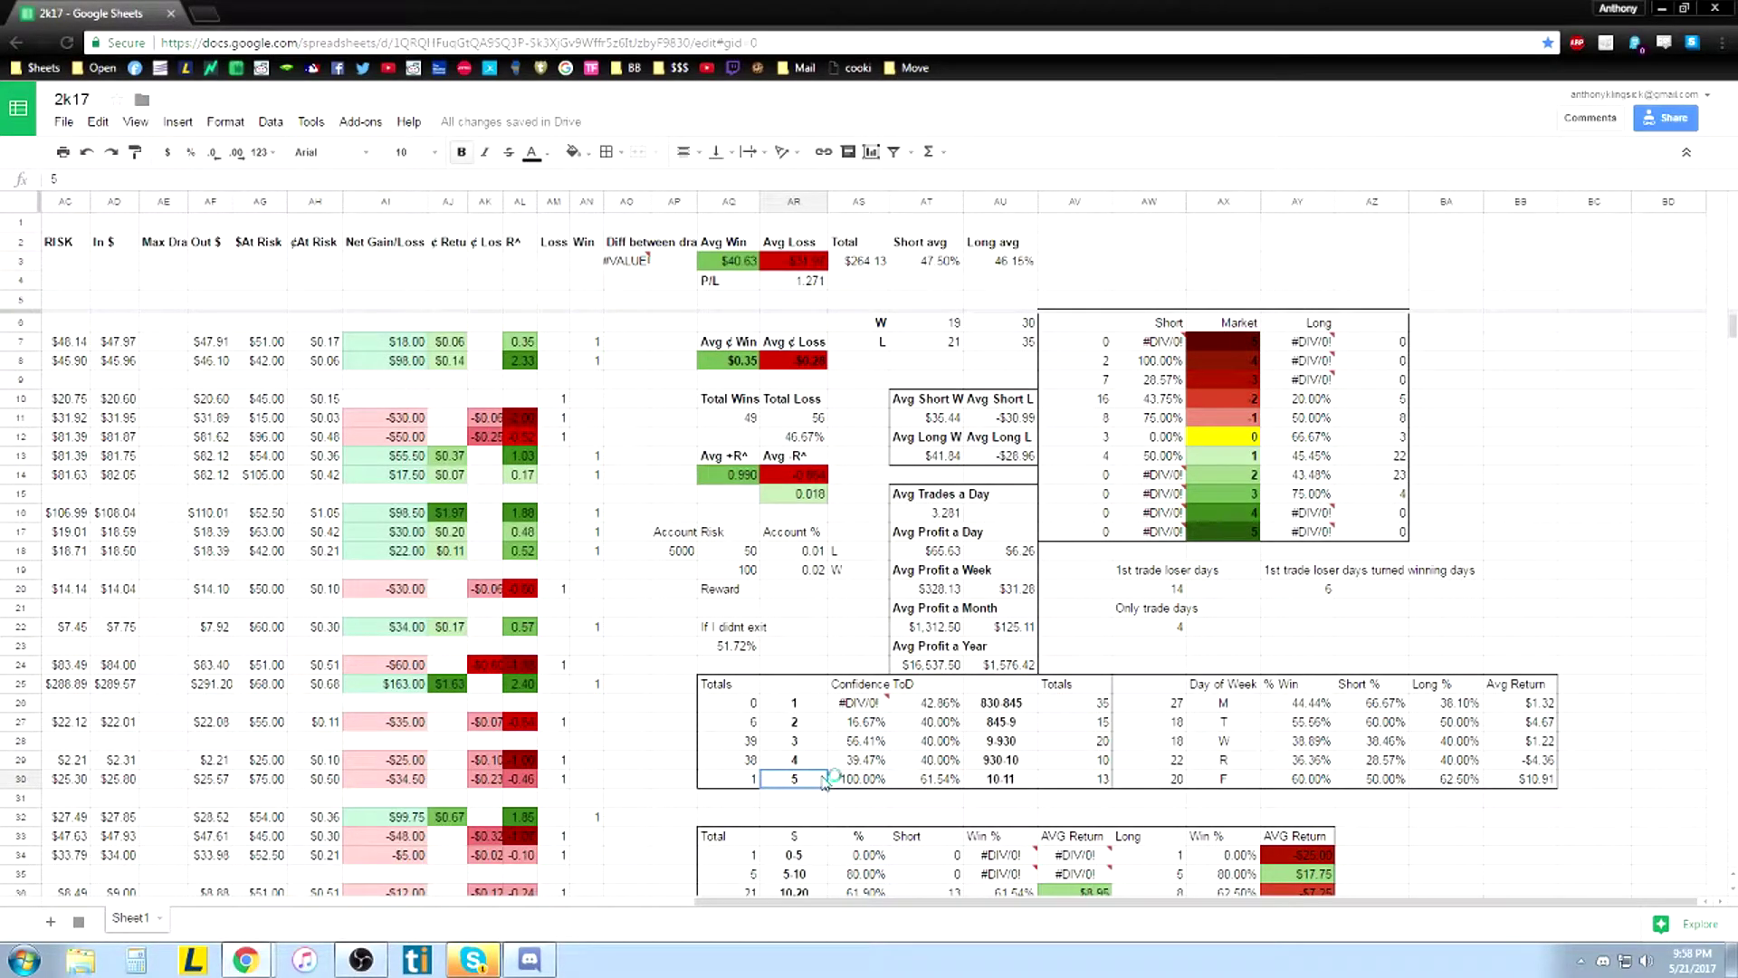
pyautogui.click(801, 710)
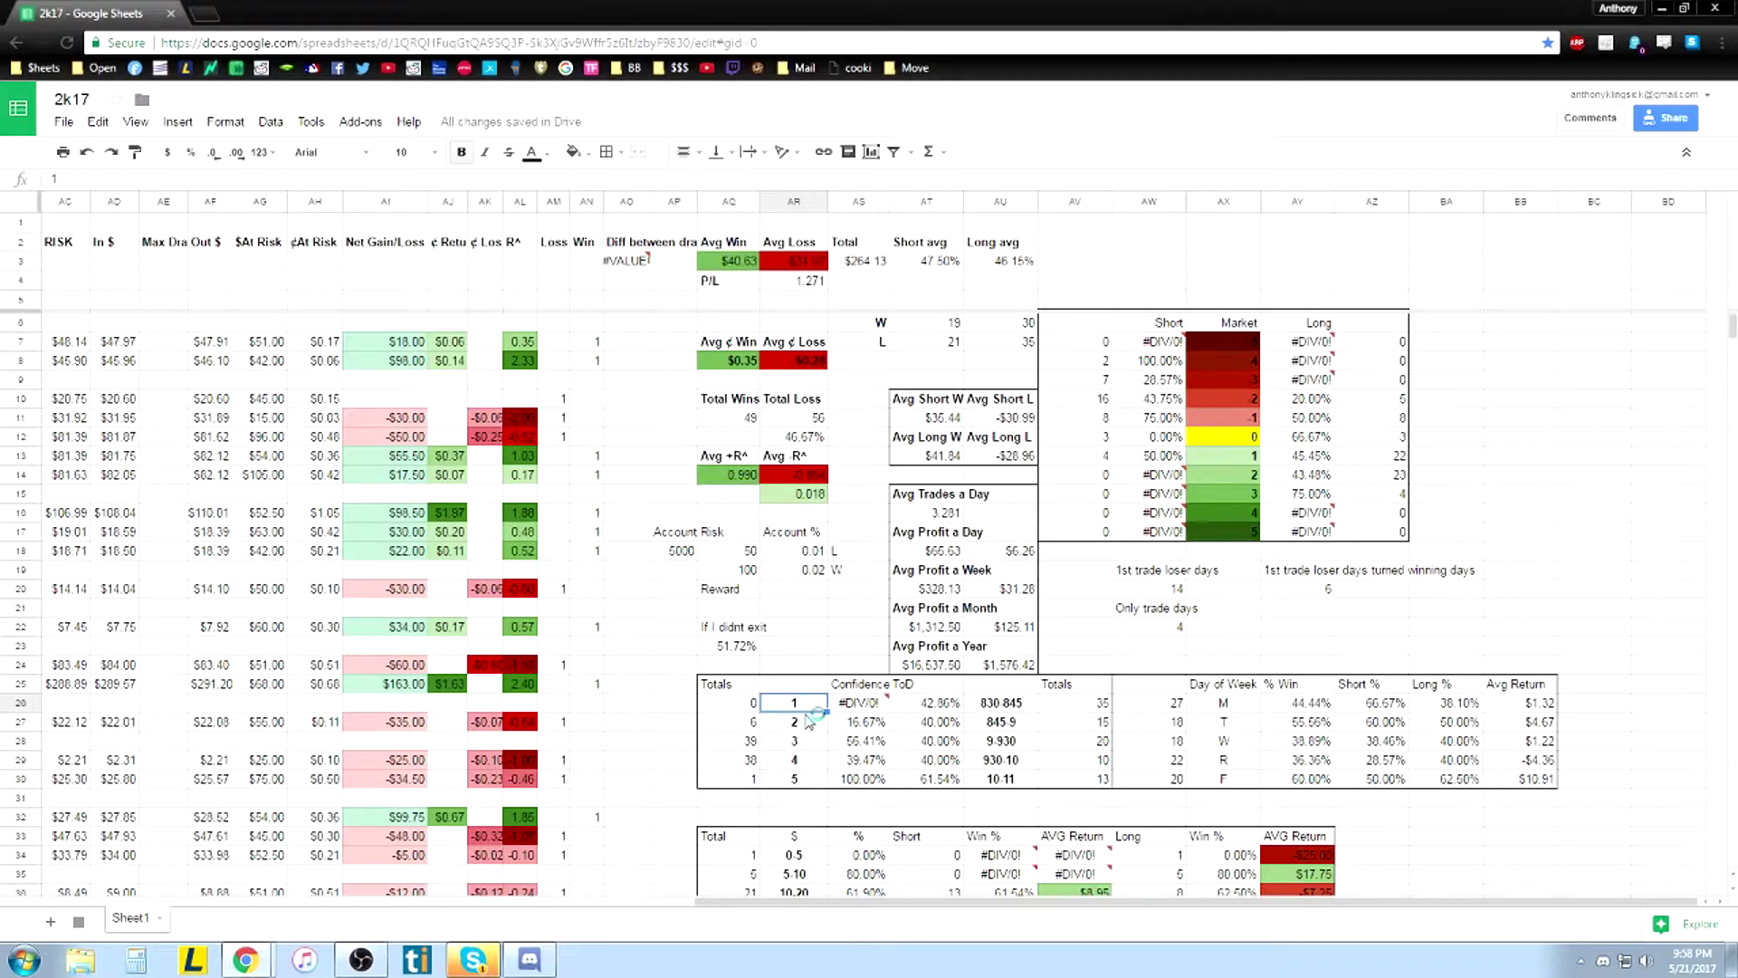
pyautogui.click(752, 705)
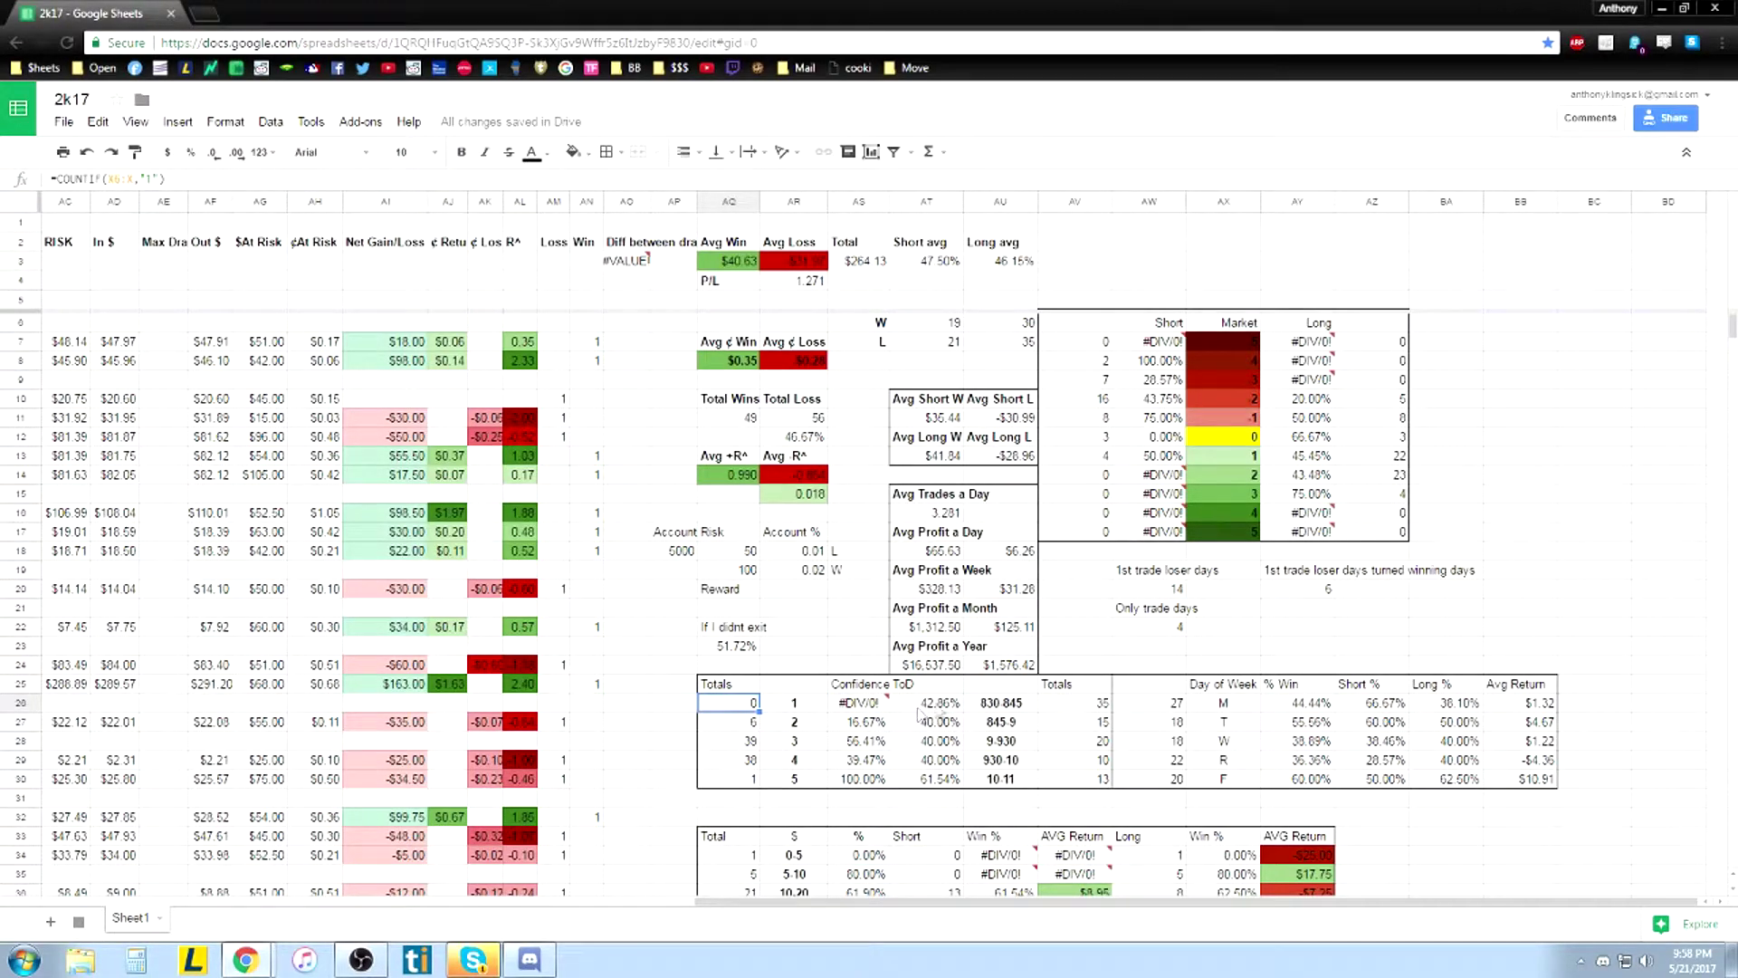
pyautogui.moveTo(861, 705)
pyautogui.click(834, 665)
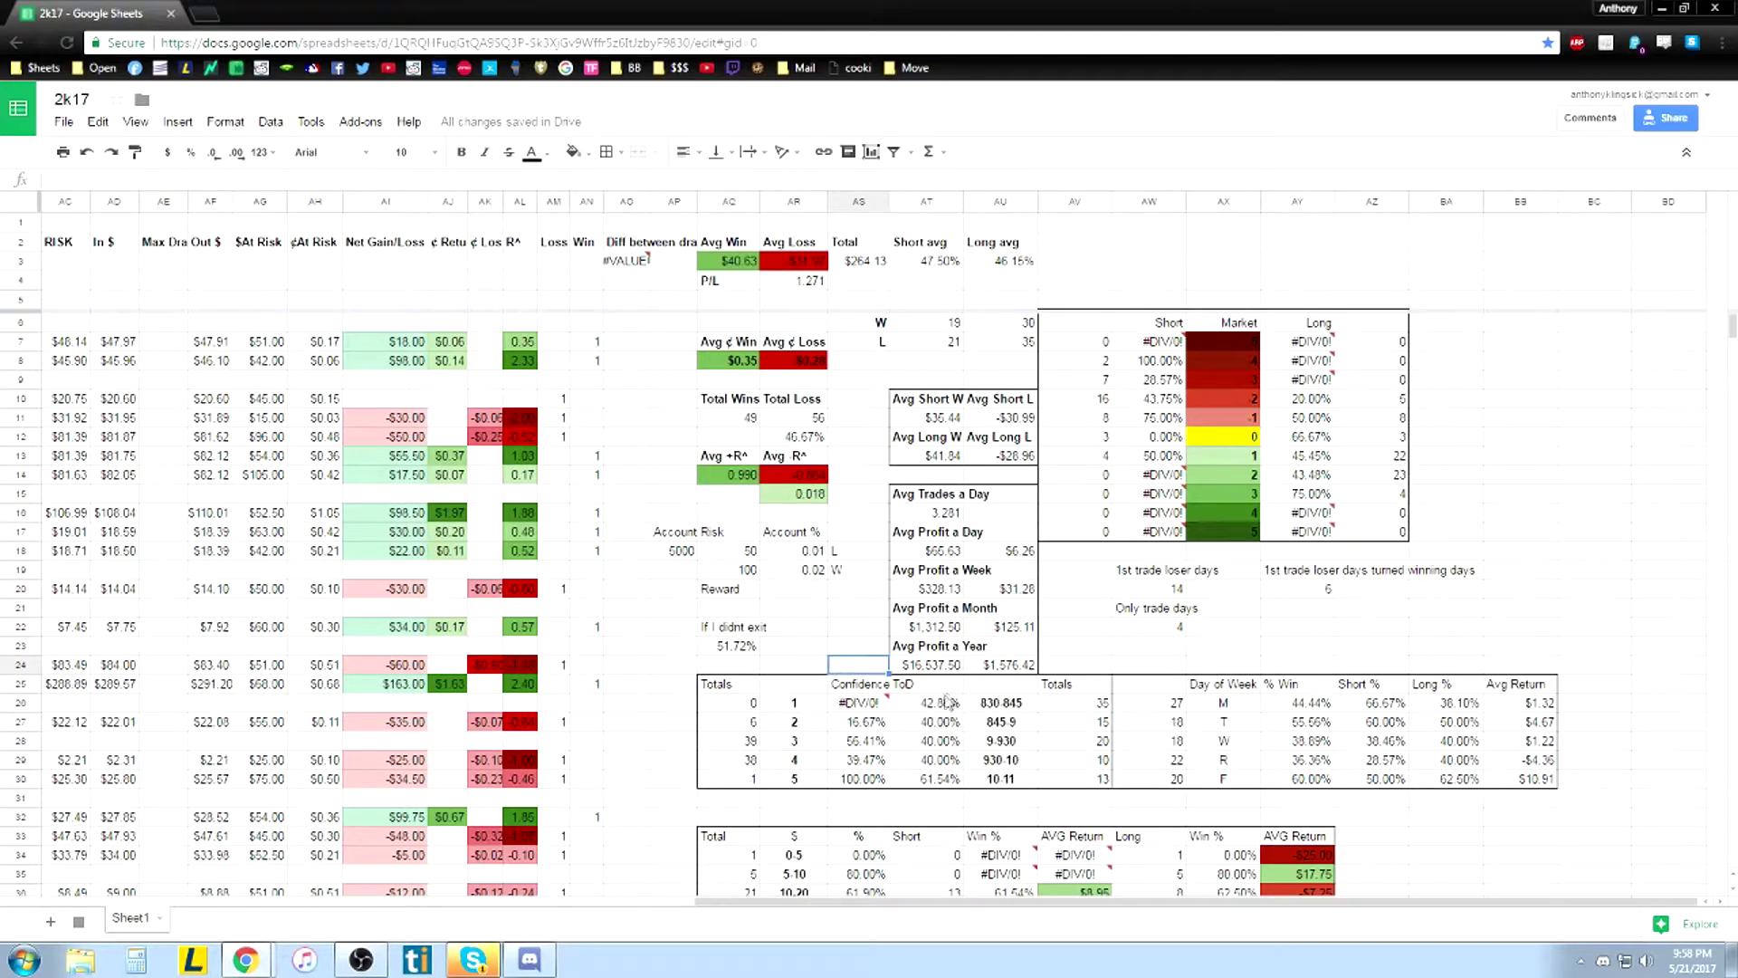
# Inspect the ToD ranges from 830-845 to 10-11, with the total and win-rate formulas for 10-11
pyautogui.click(1002, 708)
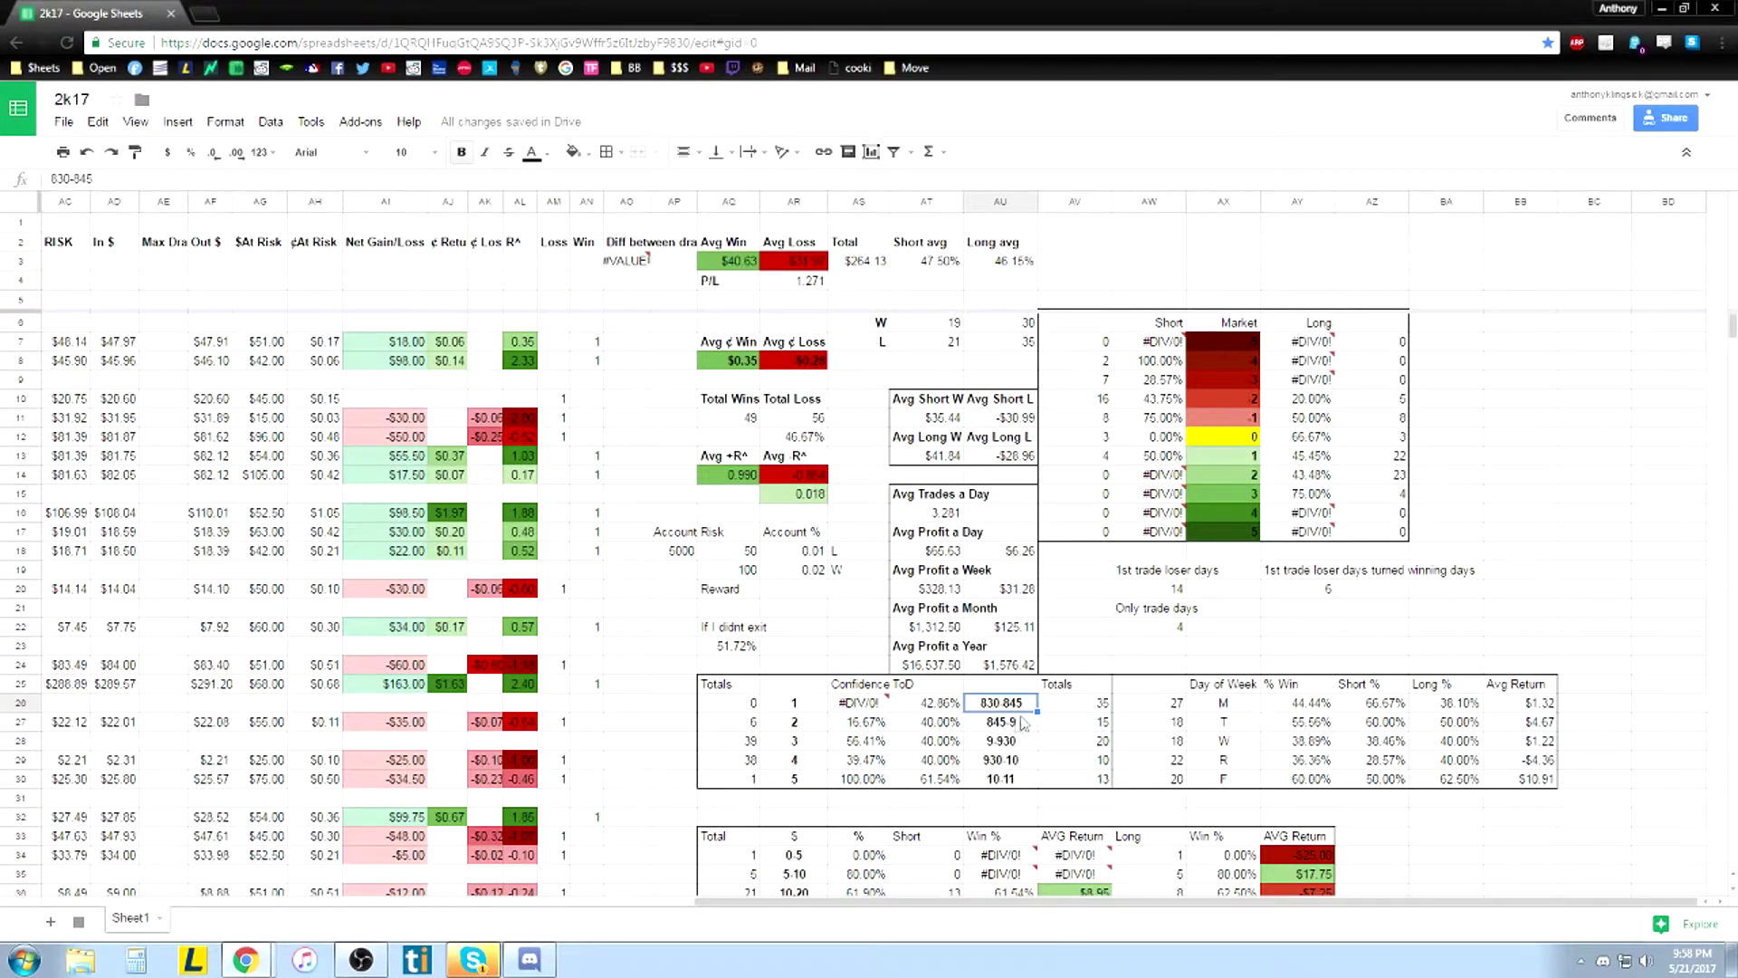
pyautogui.click(1019, 782)
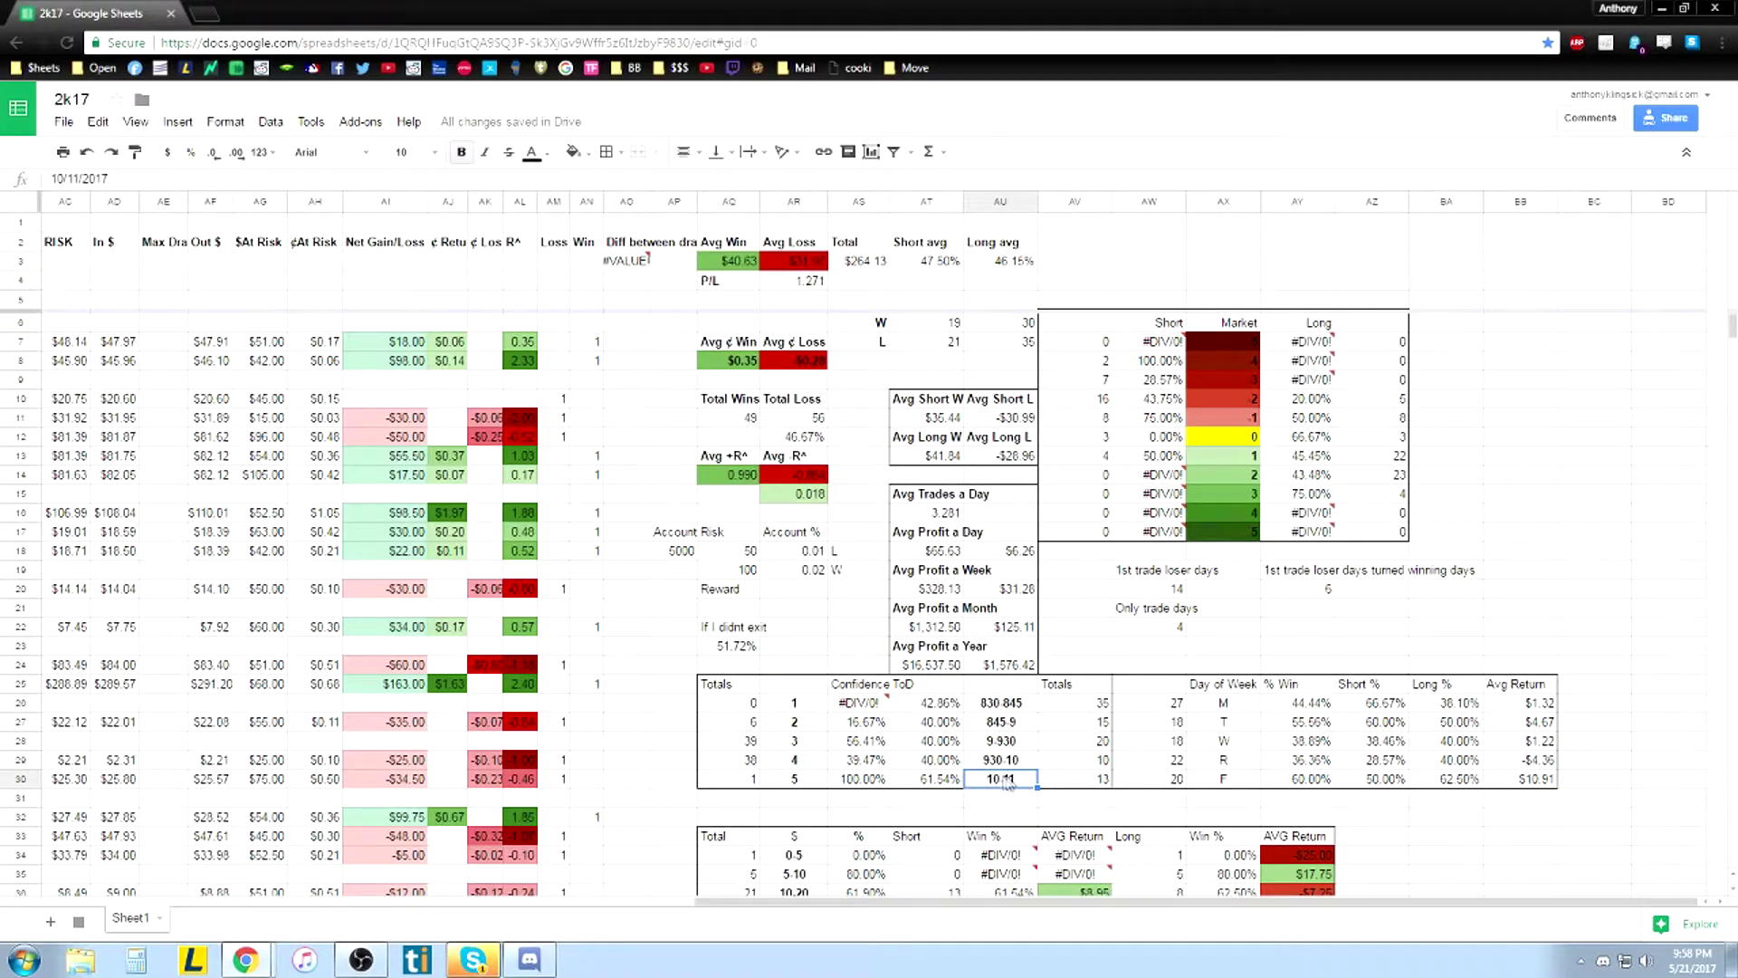
pyautogui.click(1091, 784)
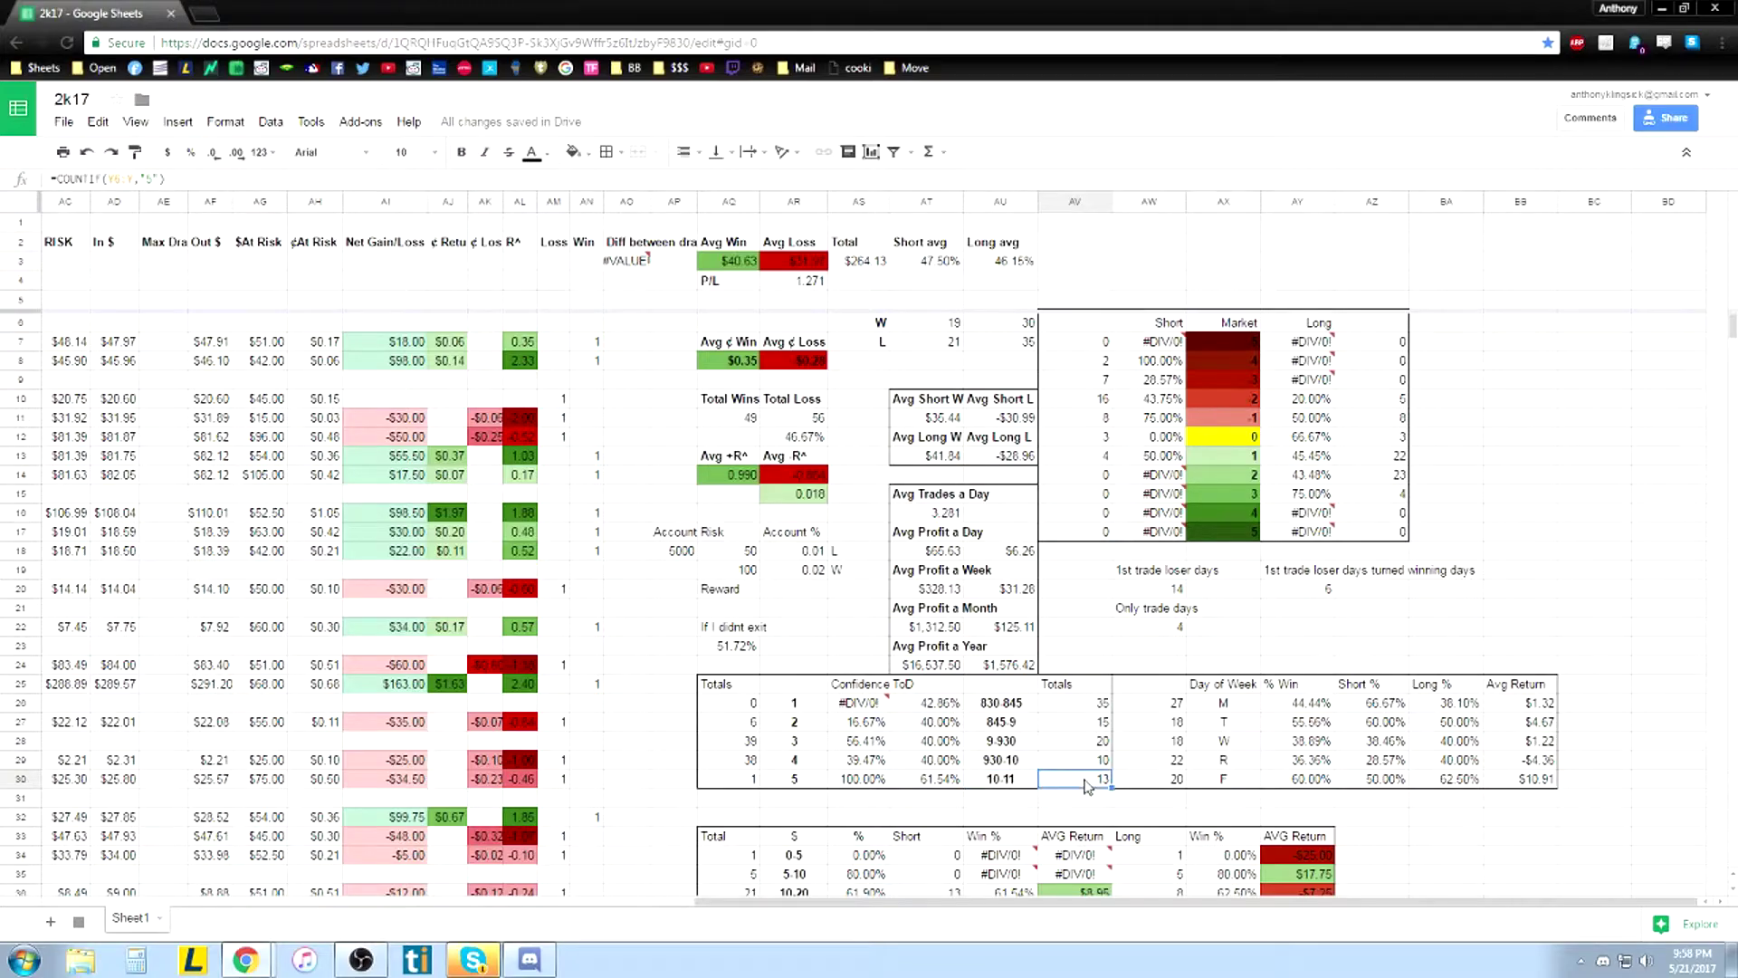
pyautogui.click(951, 782)
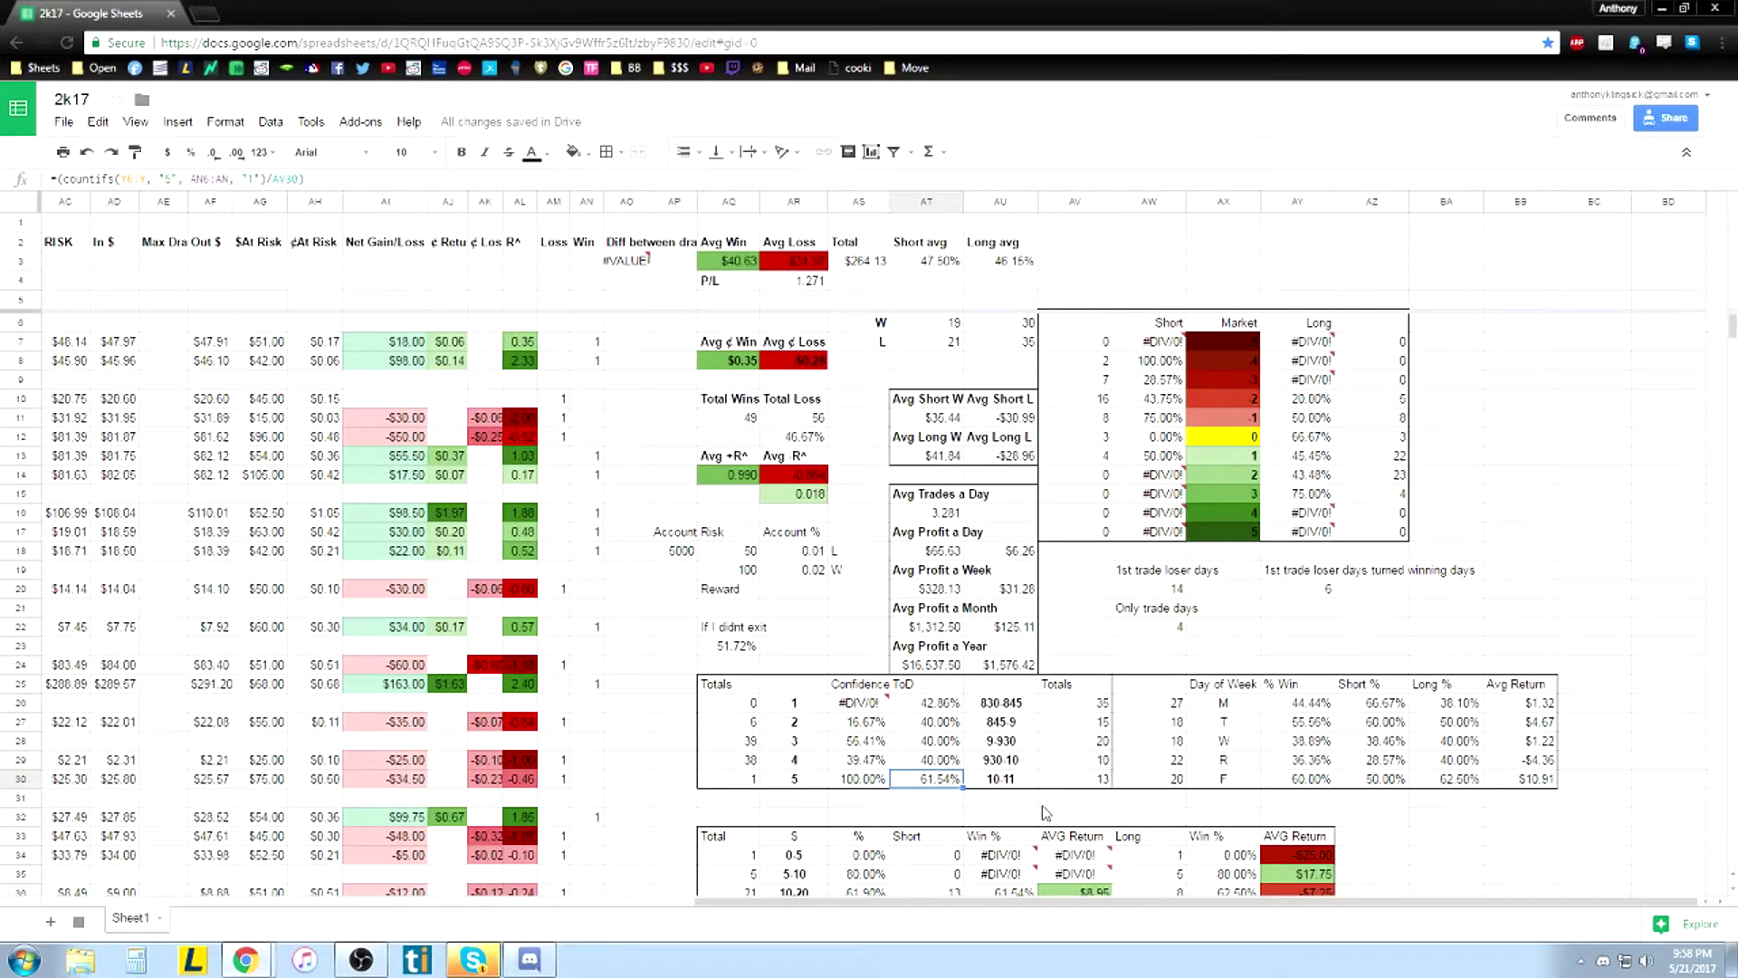
pyautogui.click(1030, 800)
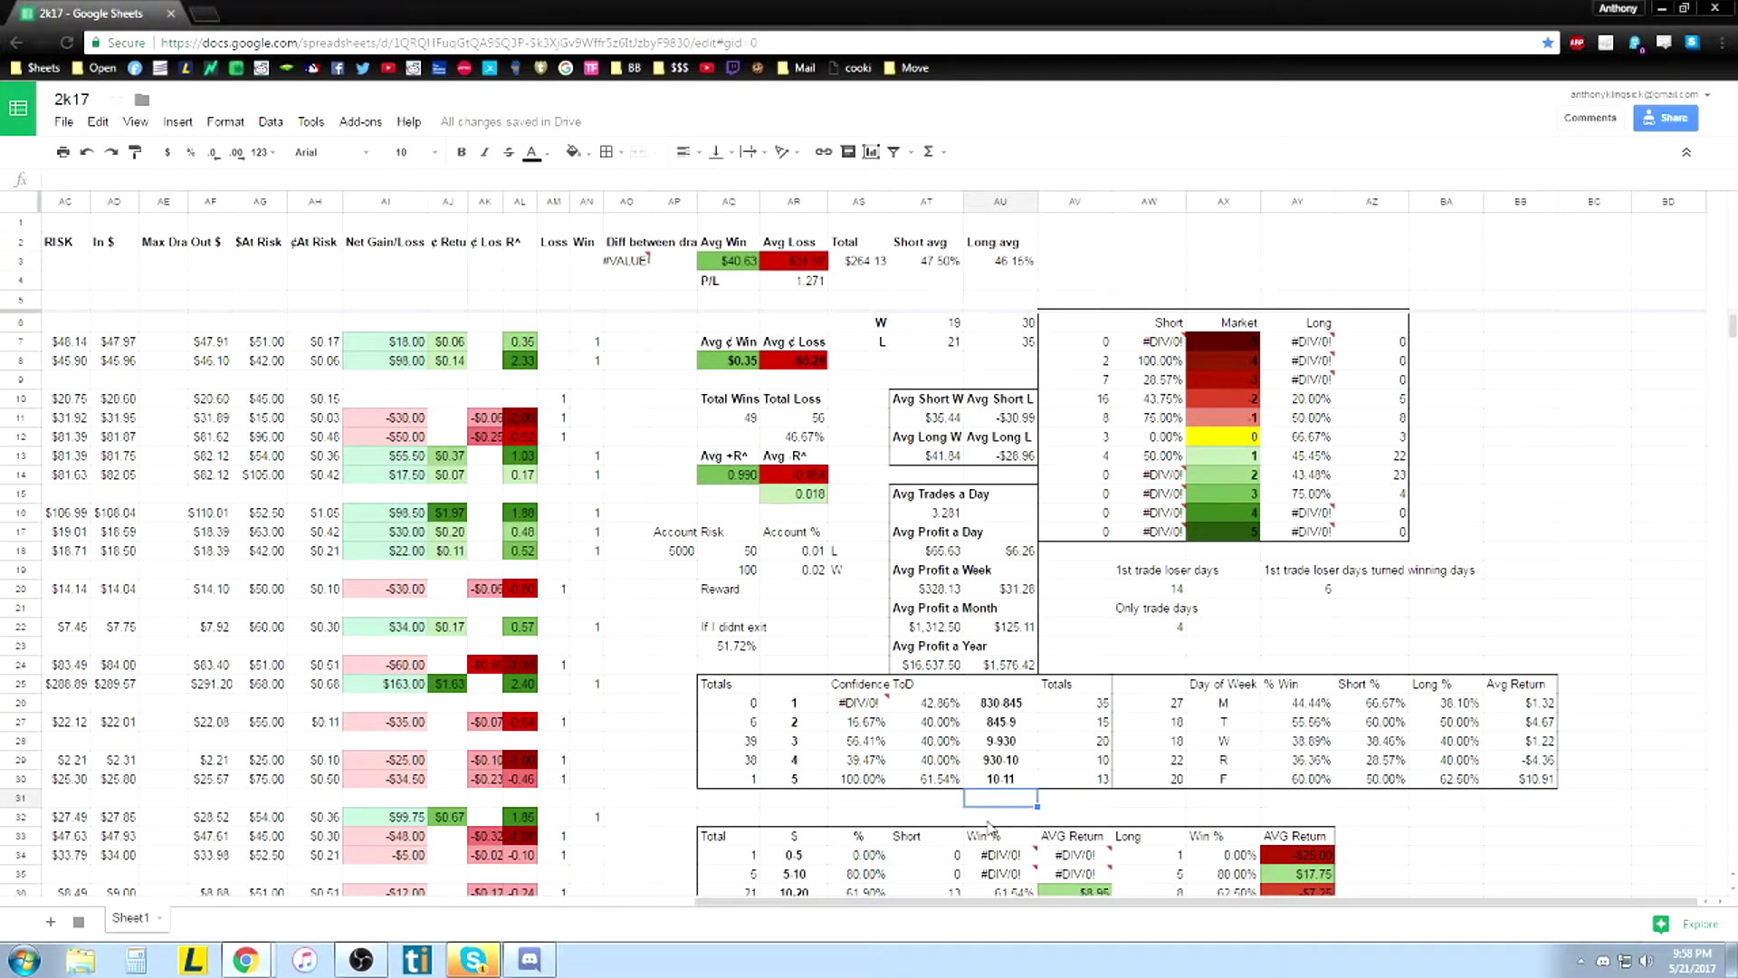
pyautogui.click(945, 782)
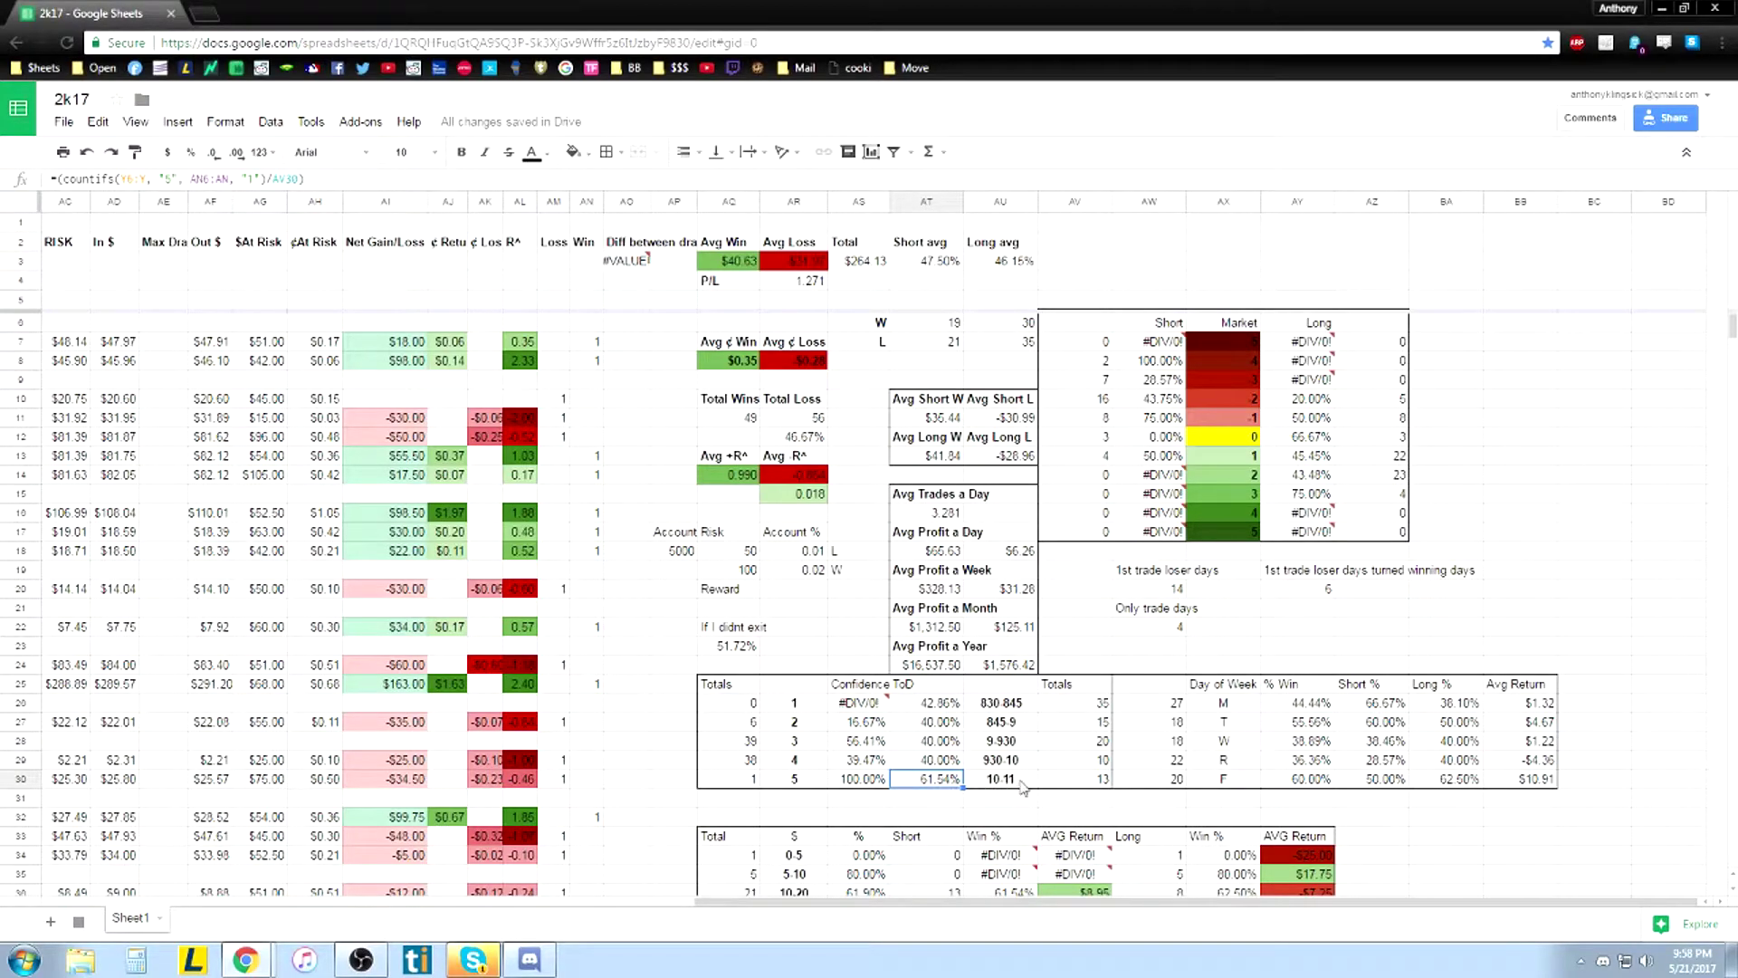
# Examine the Day of Week table, checking the Friday row's % Win, trade count and Short % formulas
pyautogui.moveTo(1177, 705); pyautogui.dragTo(1306, 784)
pyautogui.click(1307, 784)
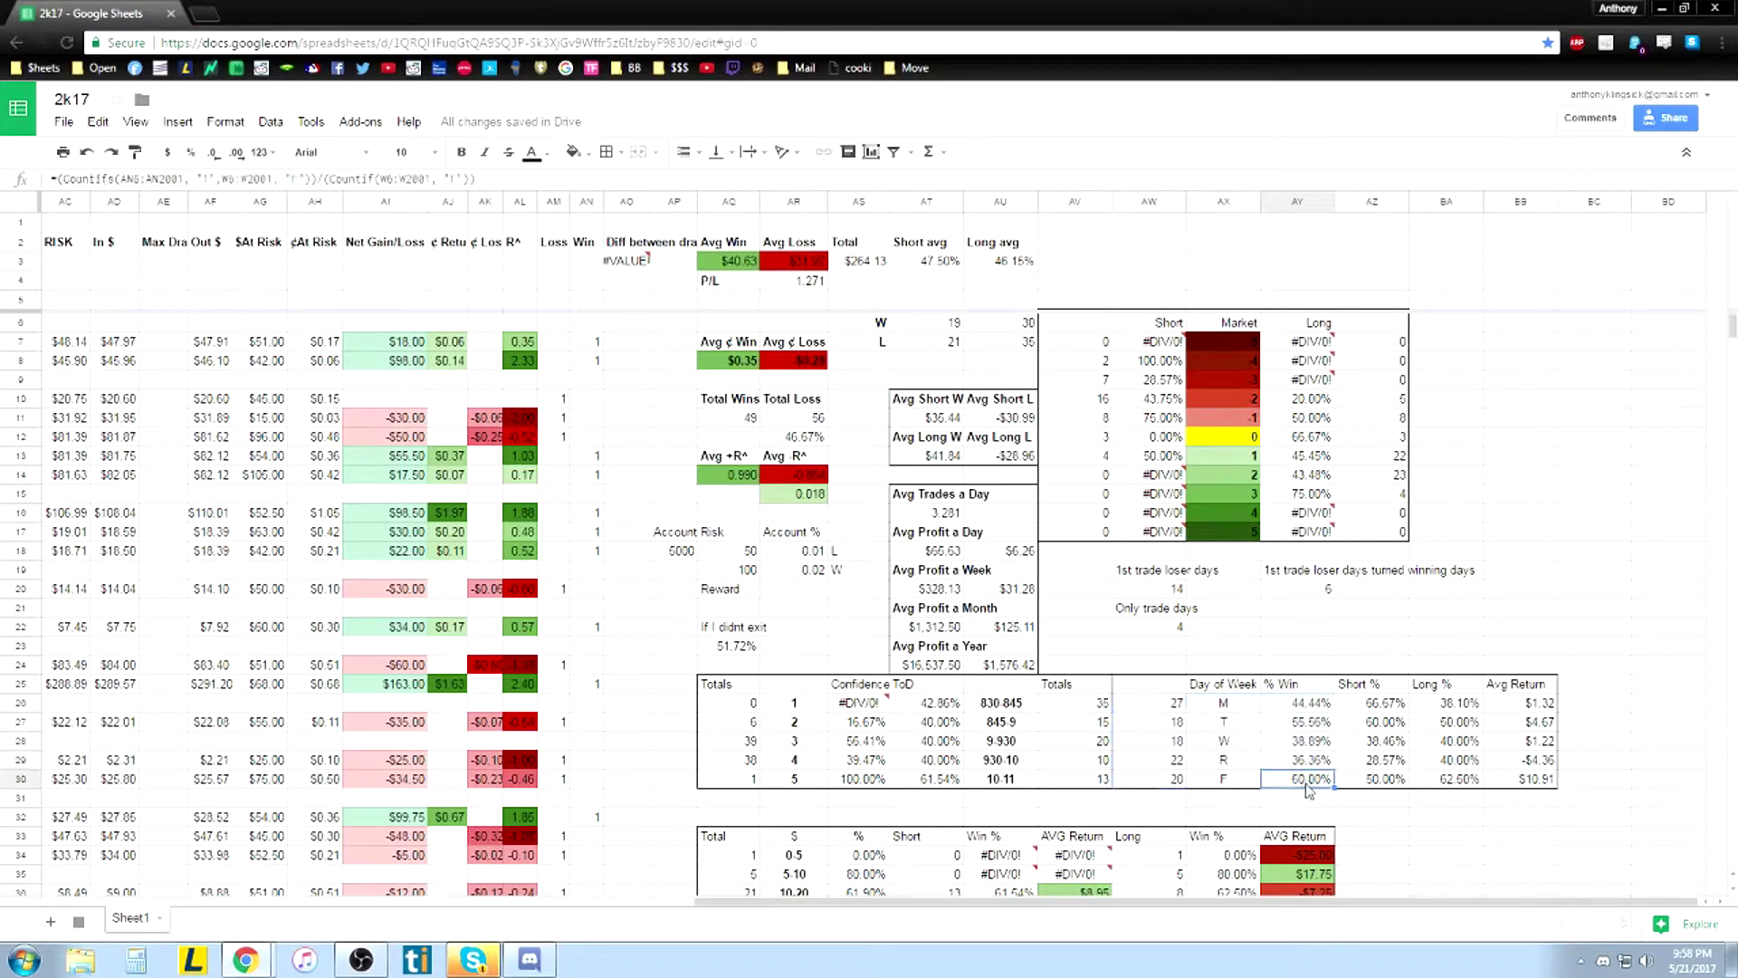
pyautogui.click(1179, 782)
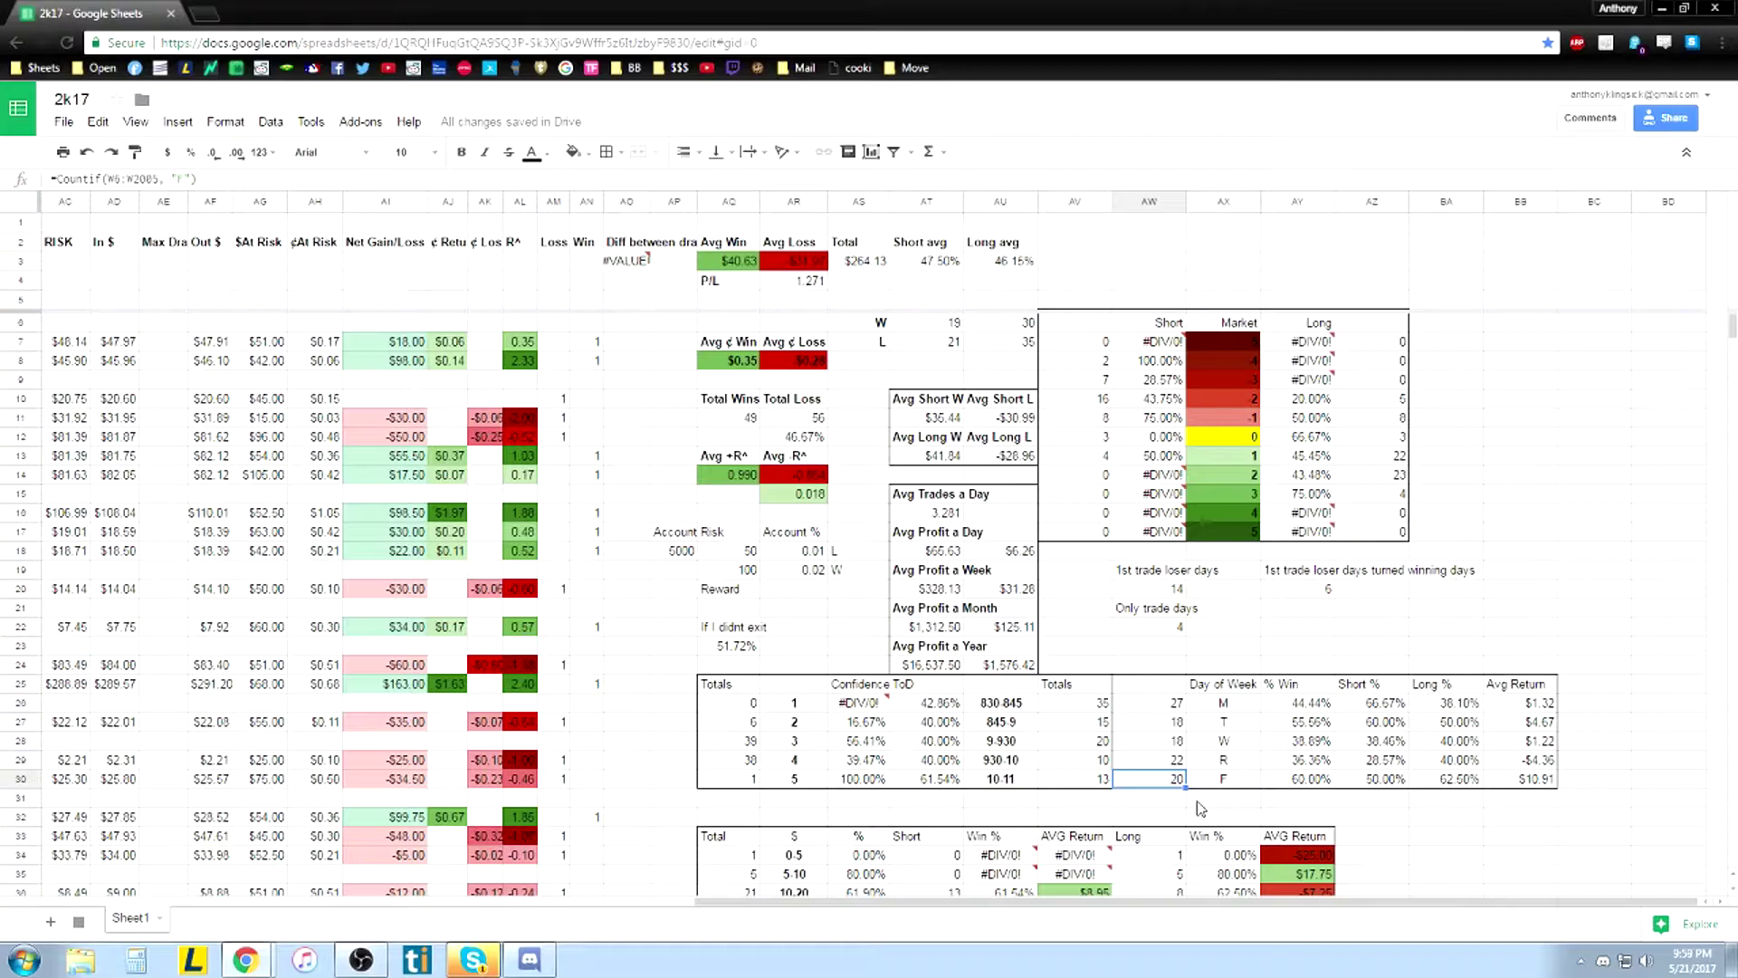
pyautogui.click(1355, 784)
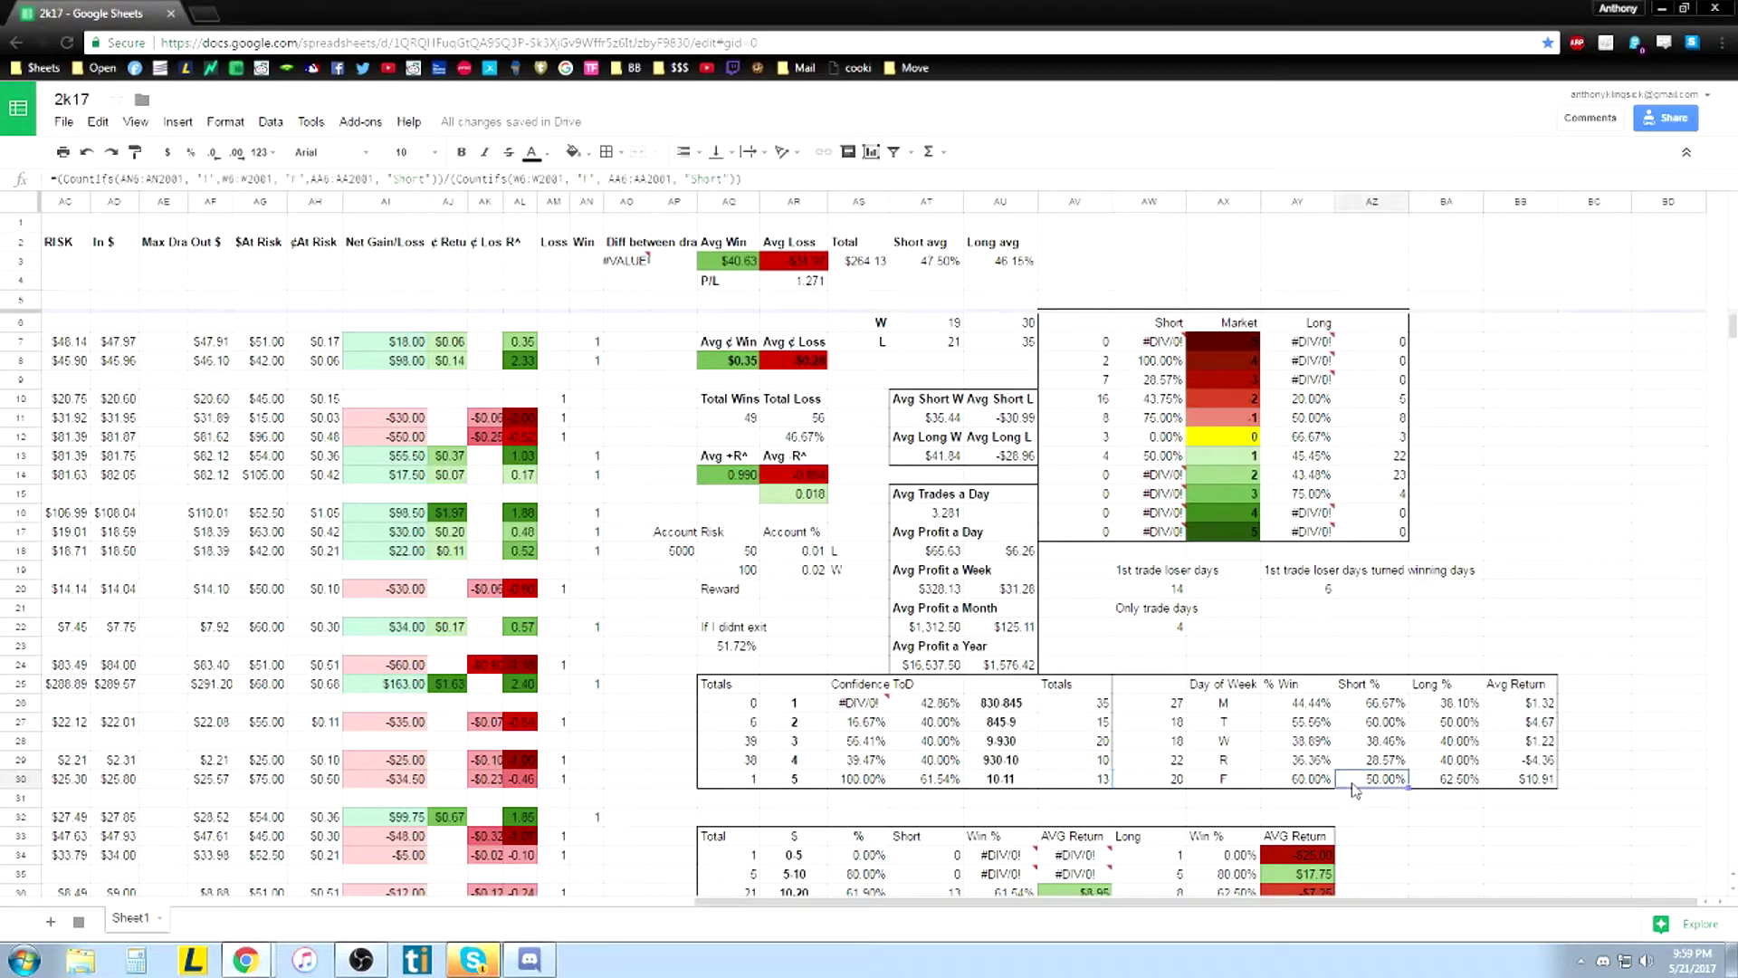
# Inspect the Day of Week formulas for Monday and Thursday Short %, Friday Long %, and Friday and Thursday Avg Return
pyautogui.click(1369, 708)
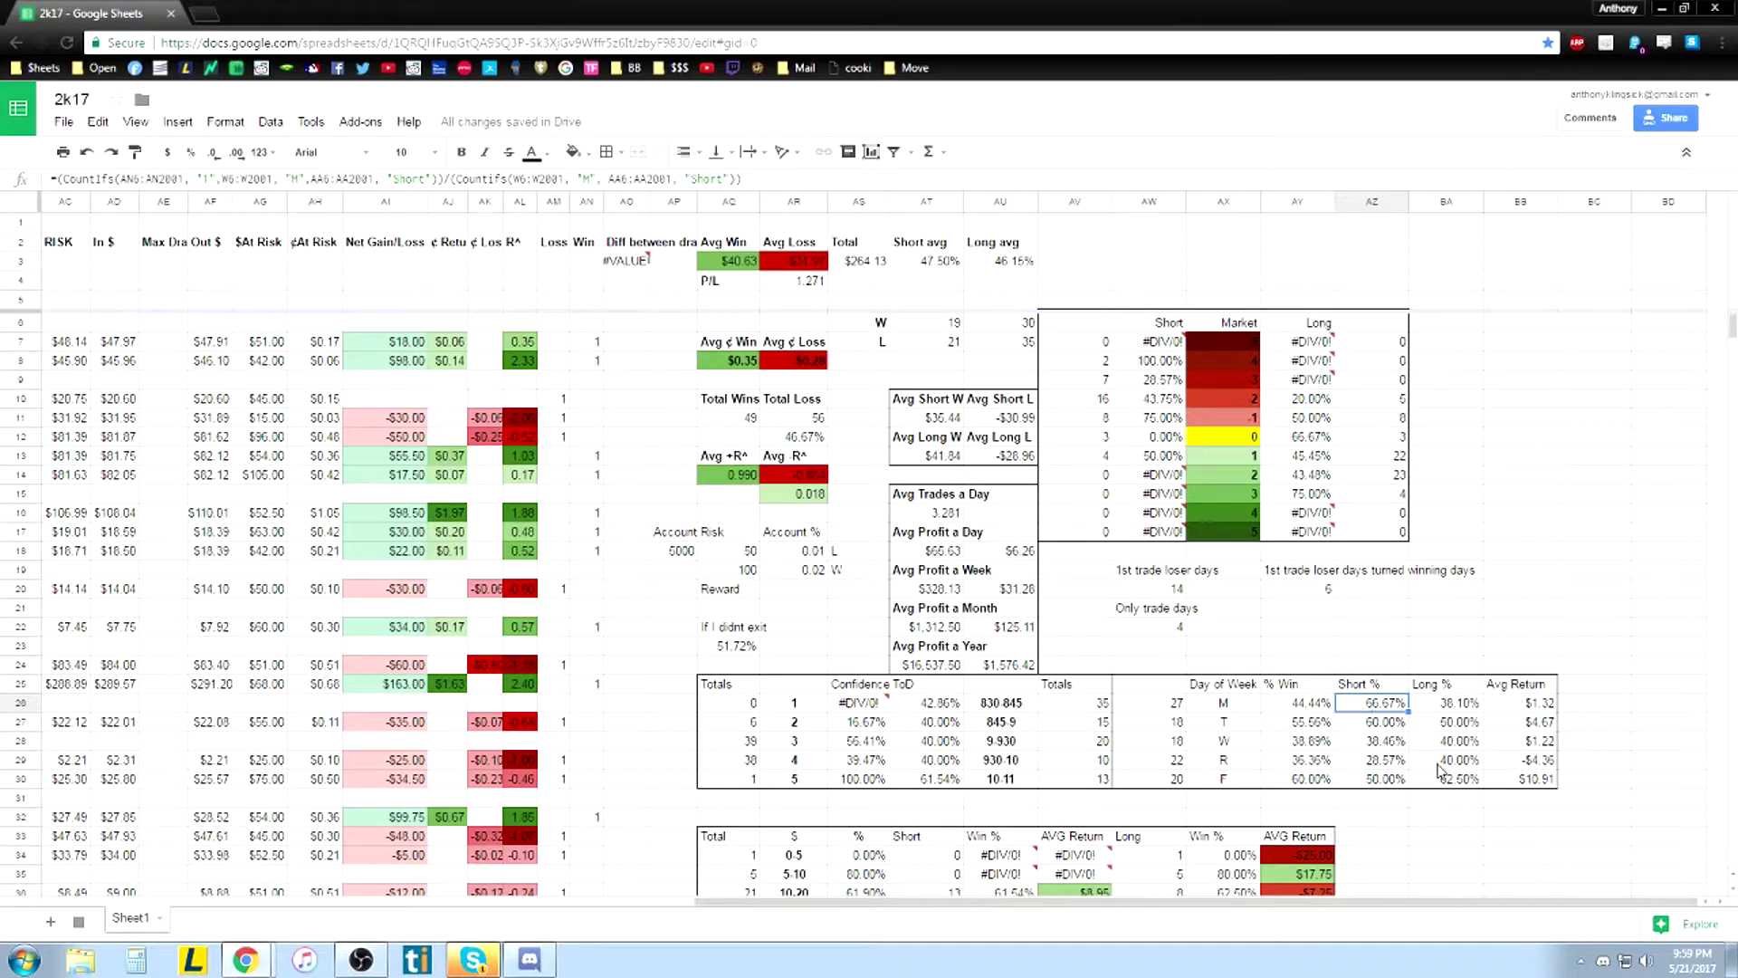
pyautogui.click(1371, 760)
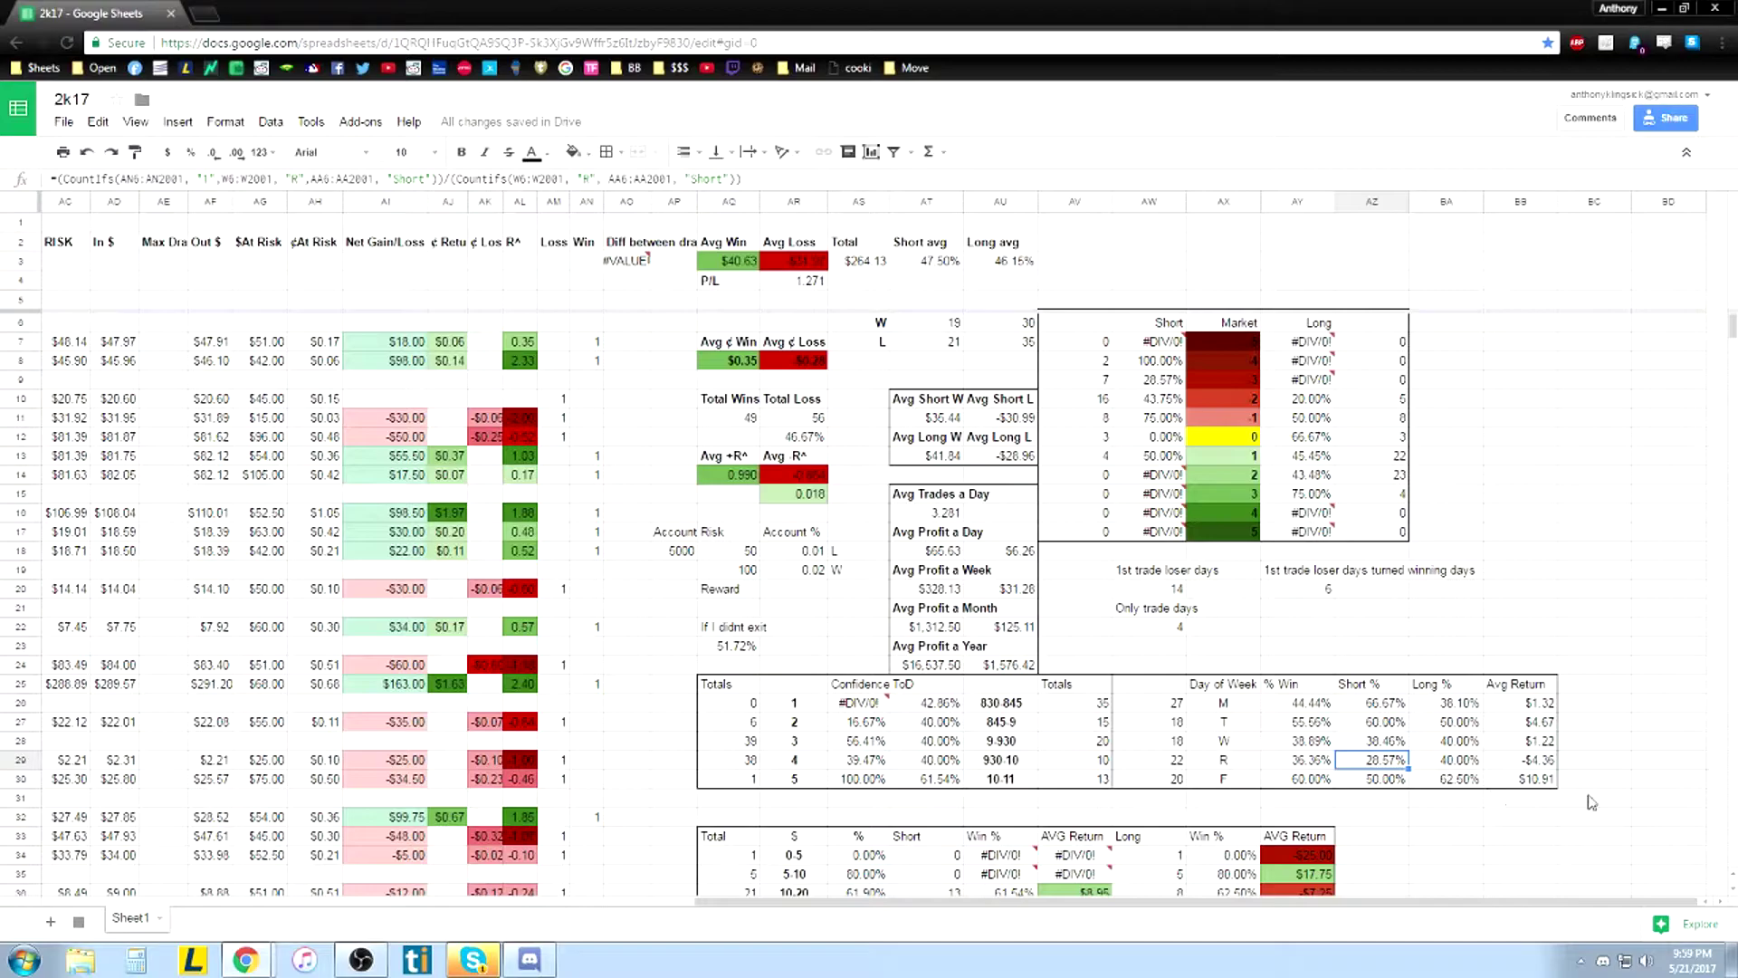
pyautogui.click(1460, 778)
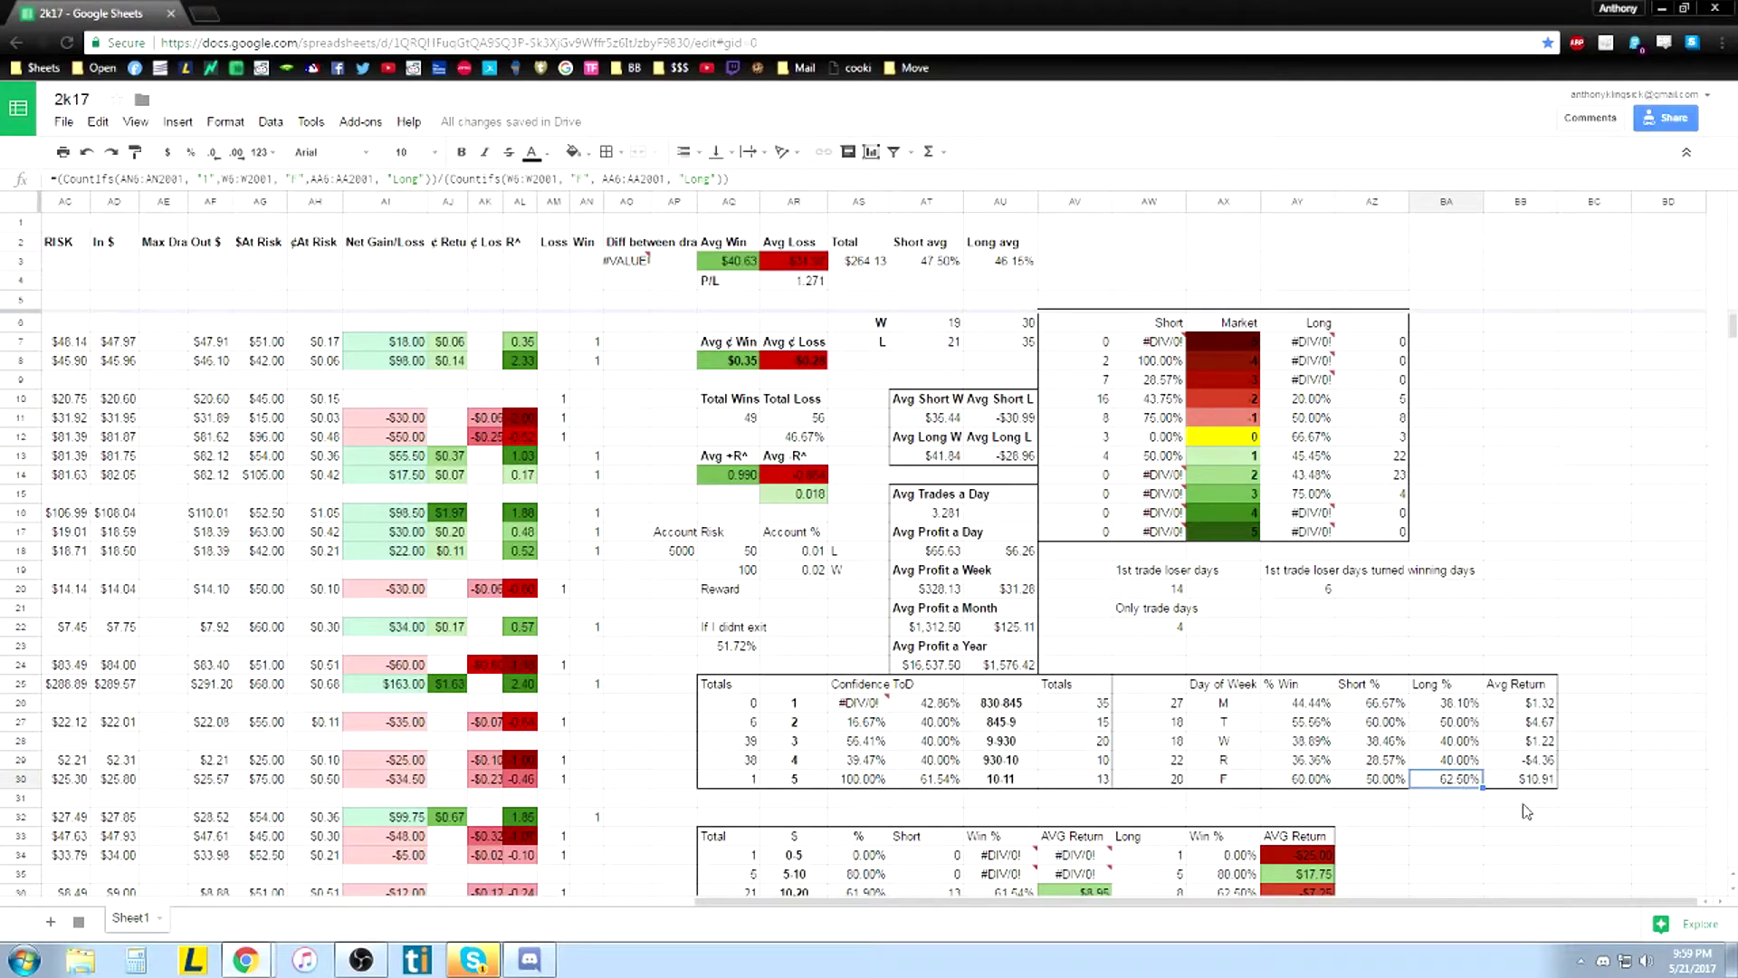
pyautogui.click(1553, 784)
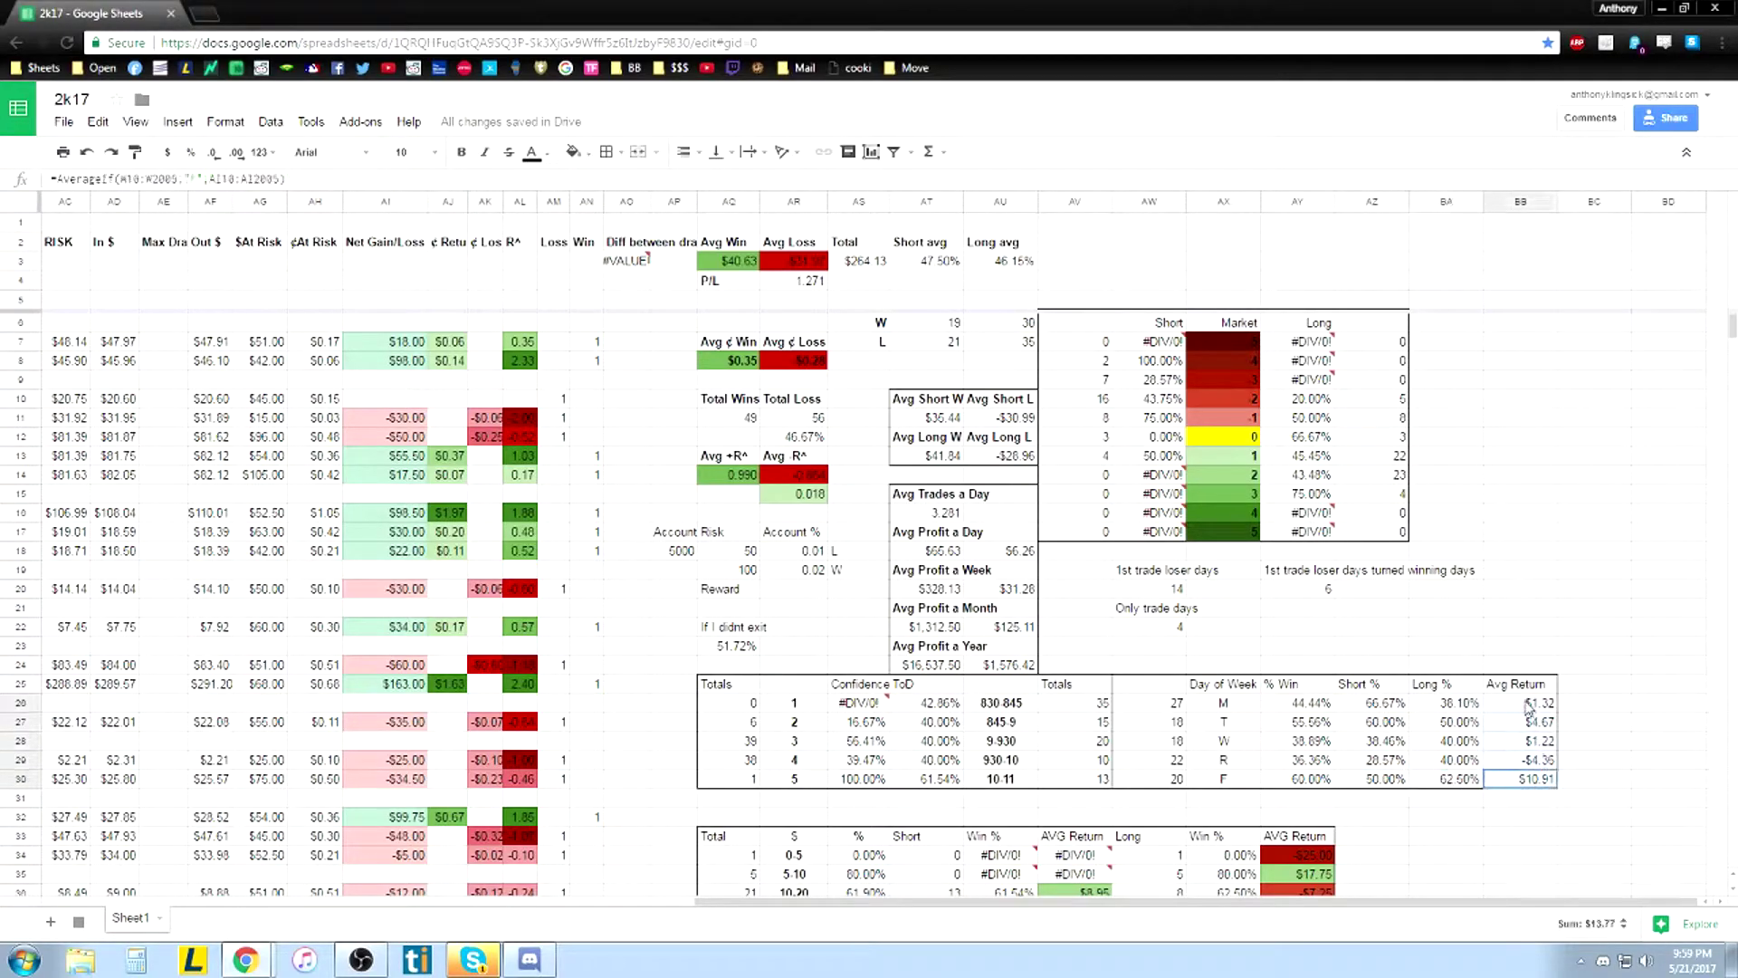
pyautogui.click(1553, 761)
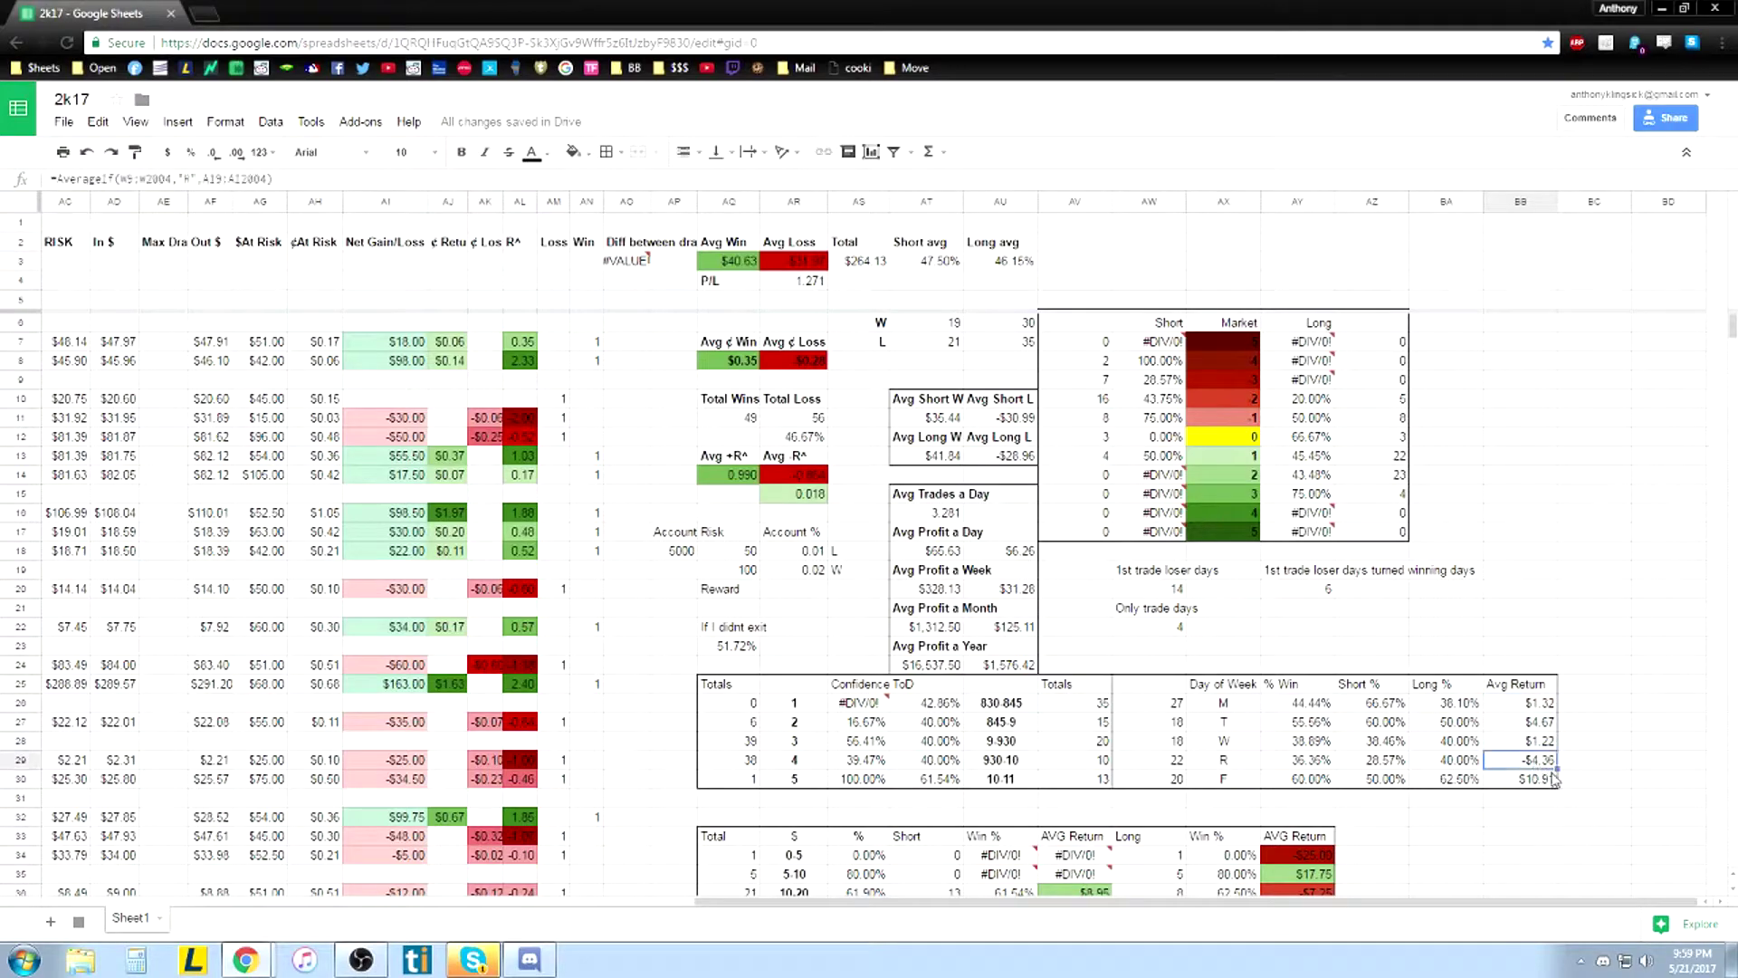
# Review Thursday's % Win and Short % in the Day of Week table
pyautogui.click(1307, 762)
pyautogui.click(1299, 801)
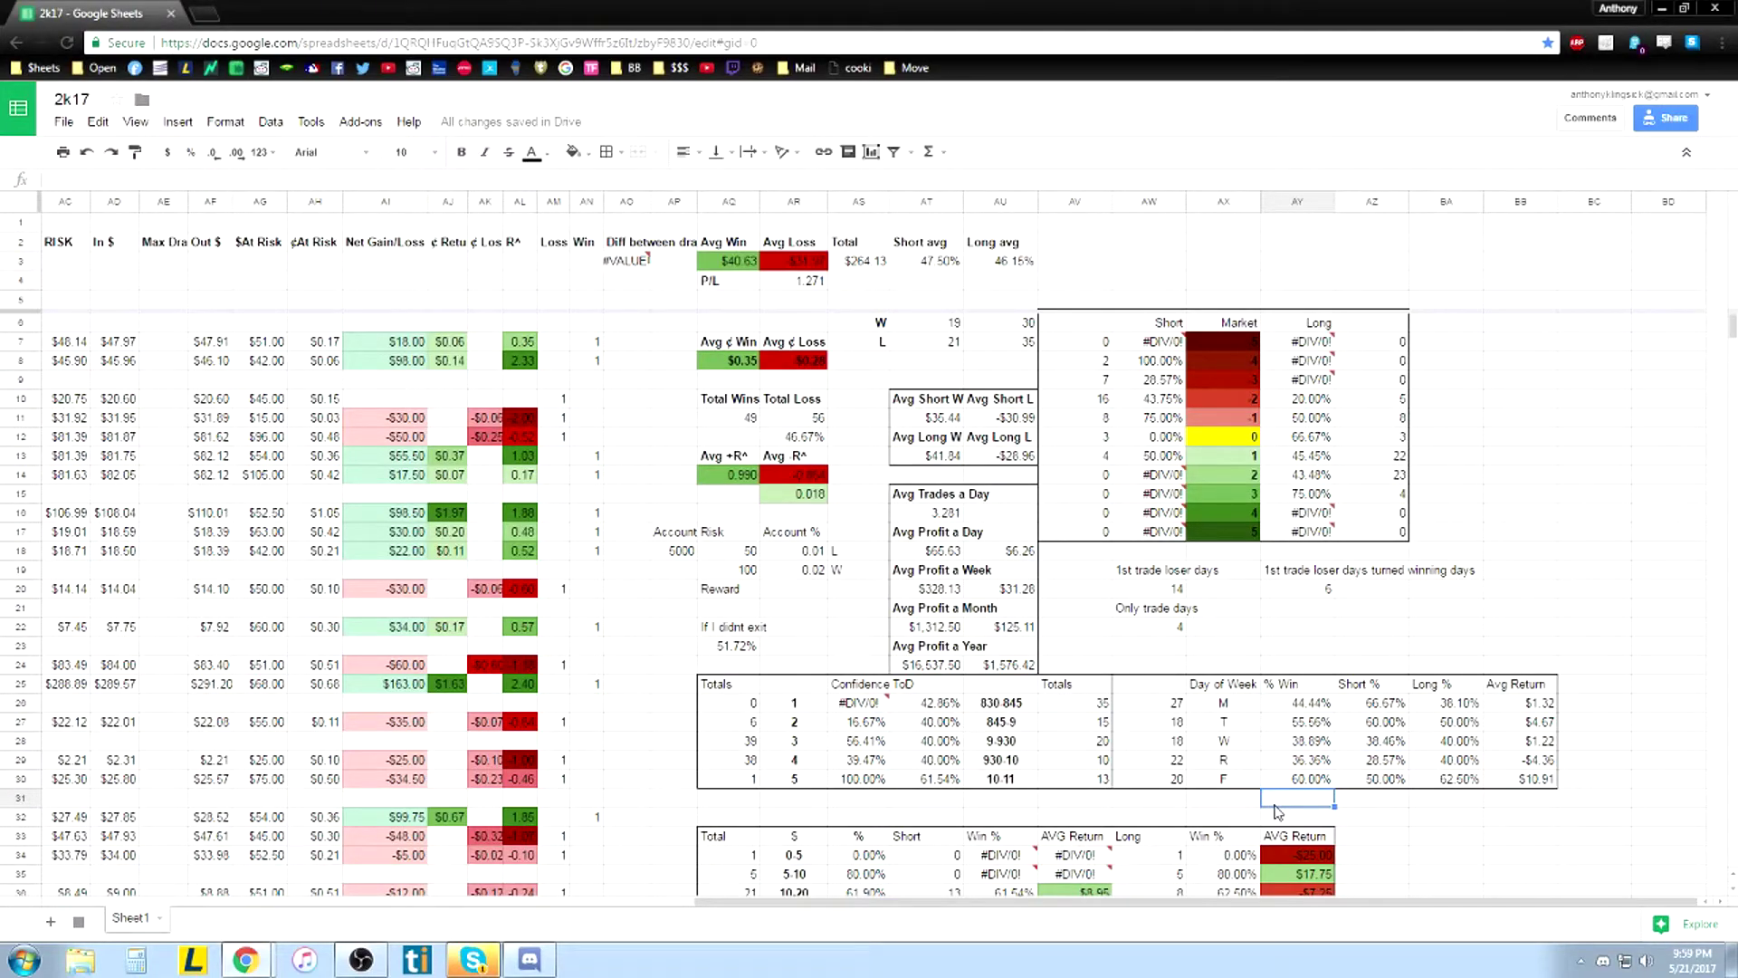
pyautogui.scroll(-3, 1277, 811)
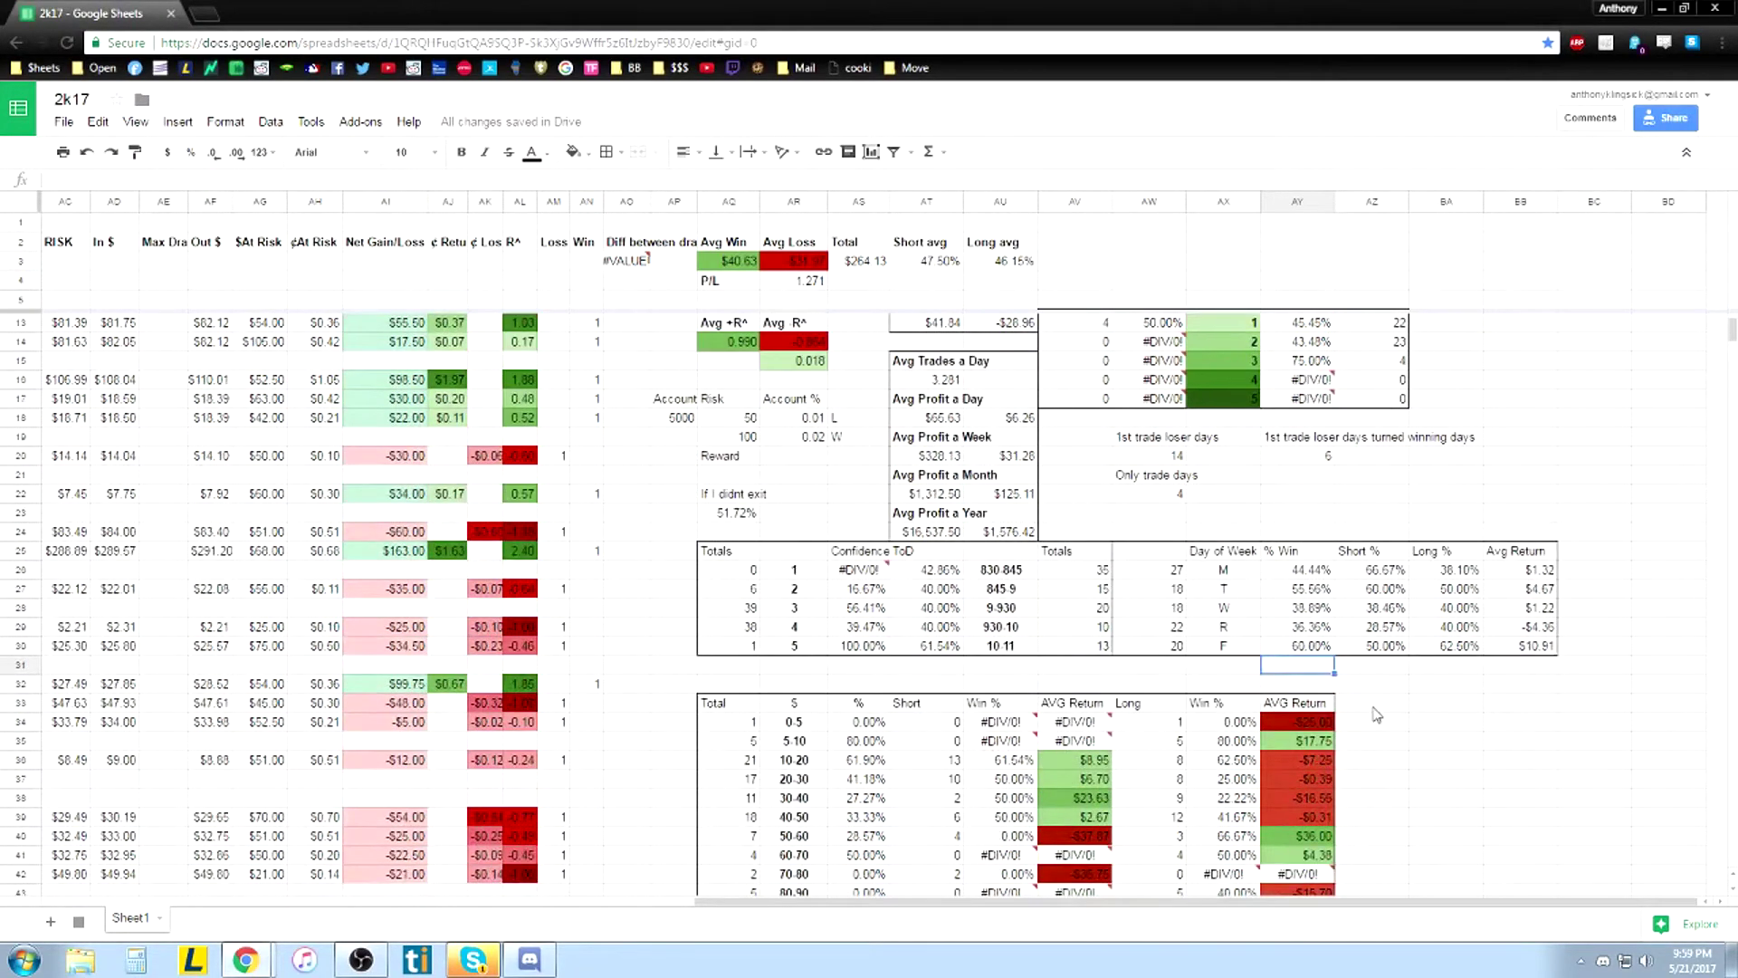
pyautogui.click(1371, 627)
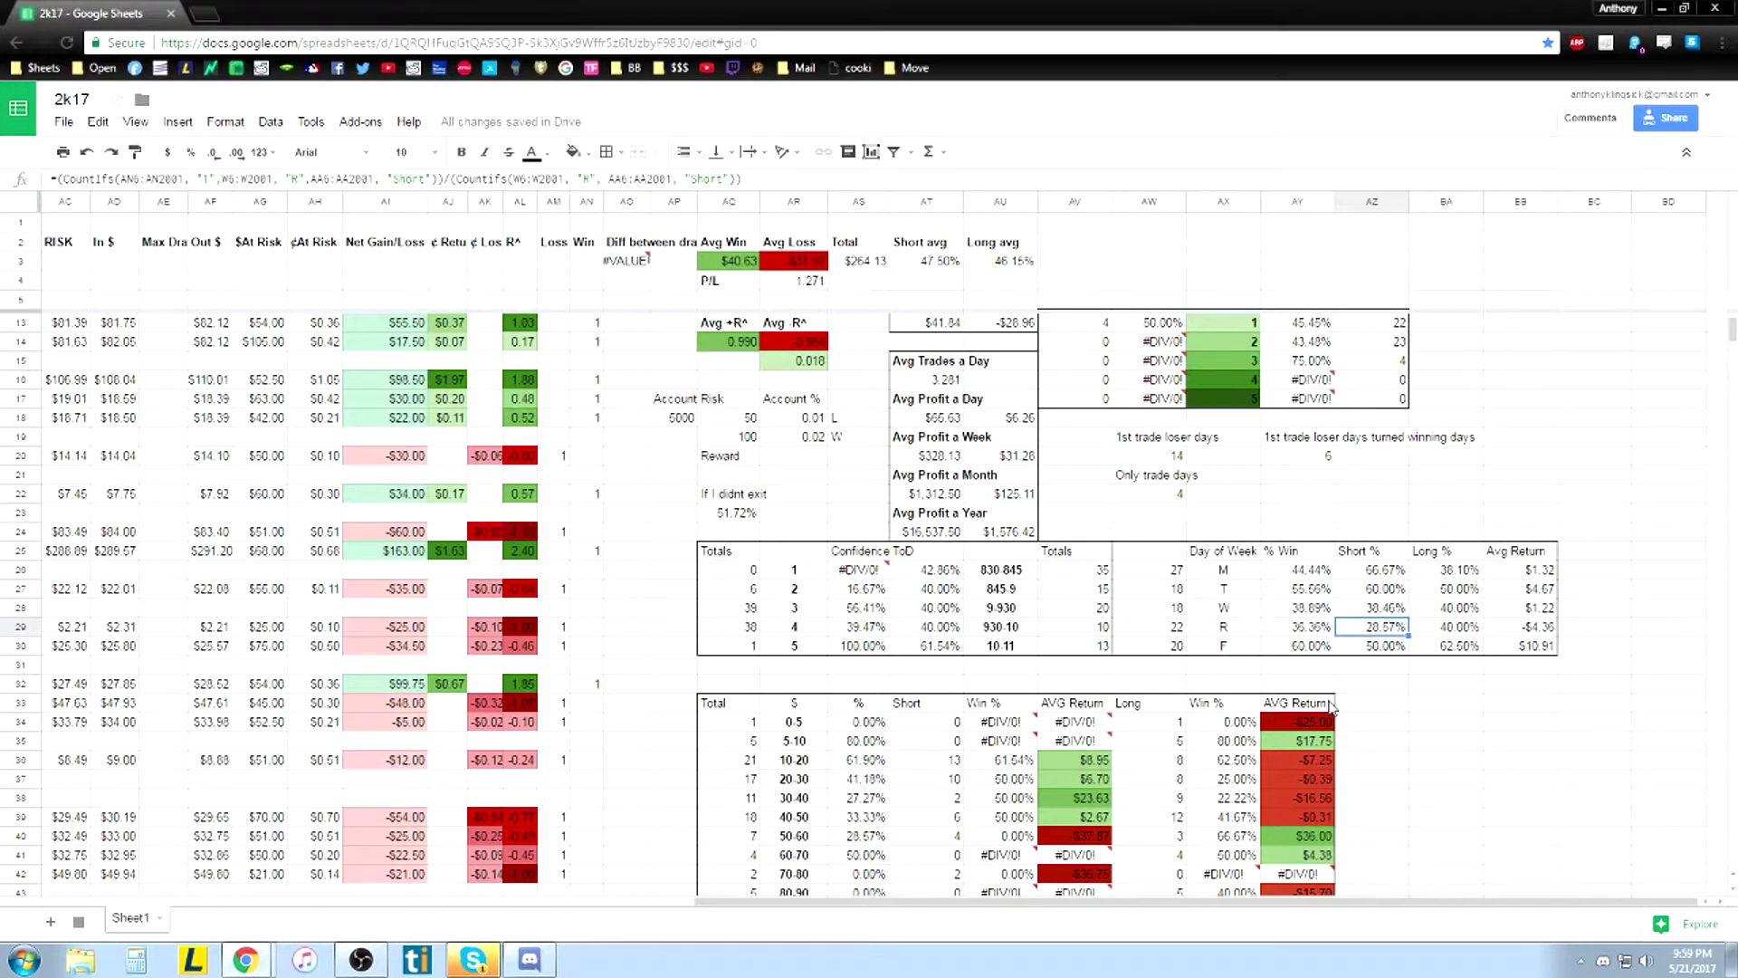
# Review the share-price breakdown table and its $ ranges from 0-5 through 100+
pyautogui.scroll(-5, 1331, 707)
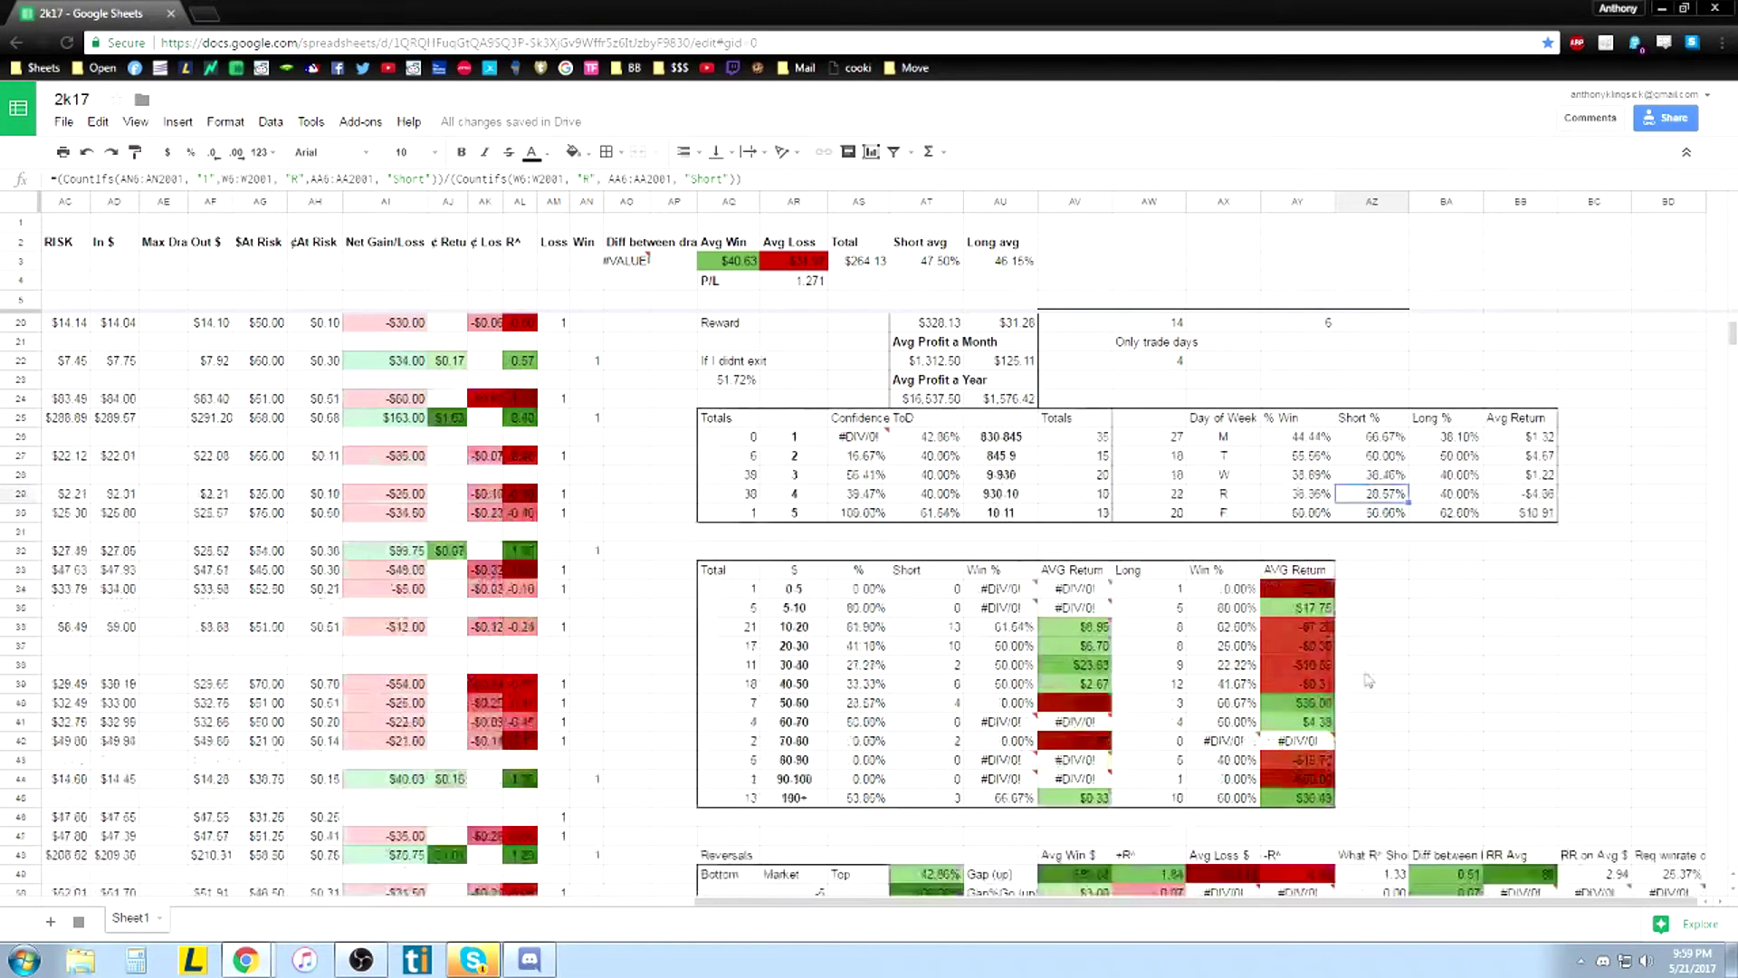
pyautogui.moveTo(738, 517); pyautogui.dragTo(1293, 748)
pyautogui.click(1430, 705)
pyautogui.click(794, 531)
pyautogui.keyDown('shift'); pyautogui.click(794, 741); pyautogui.keyUp('shift')
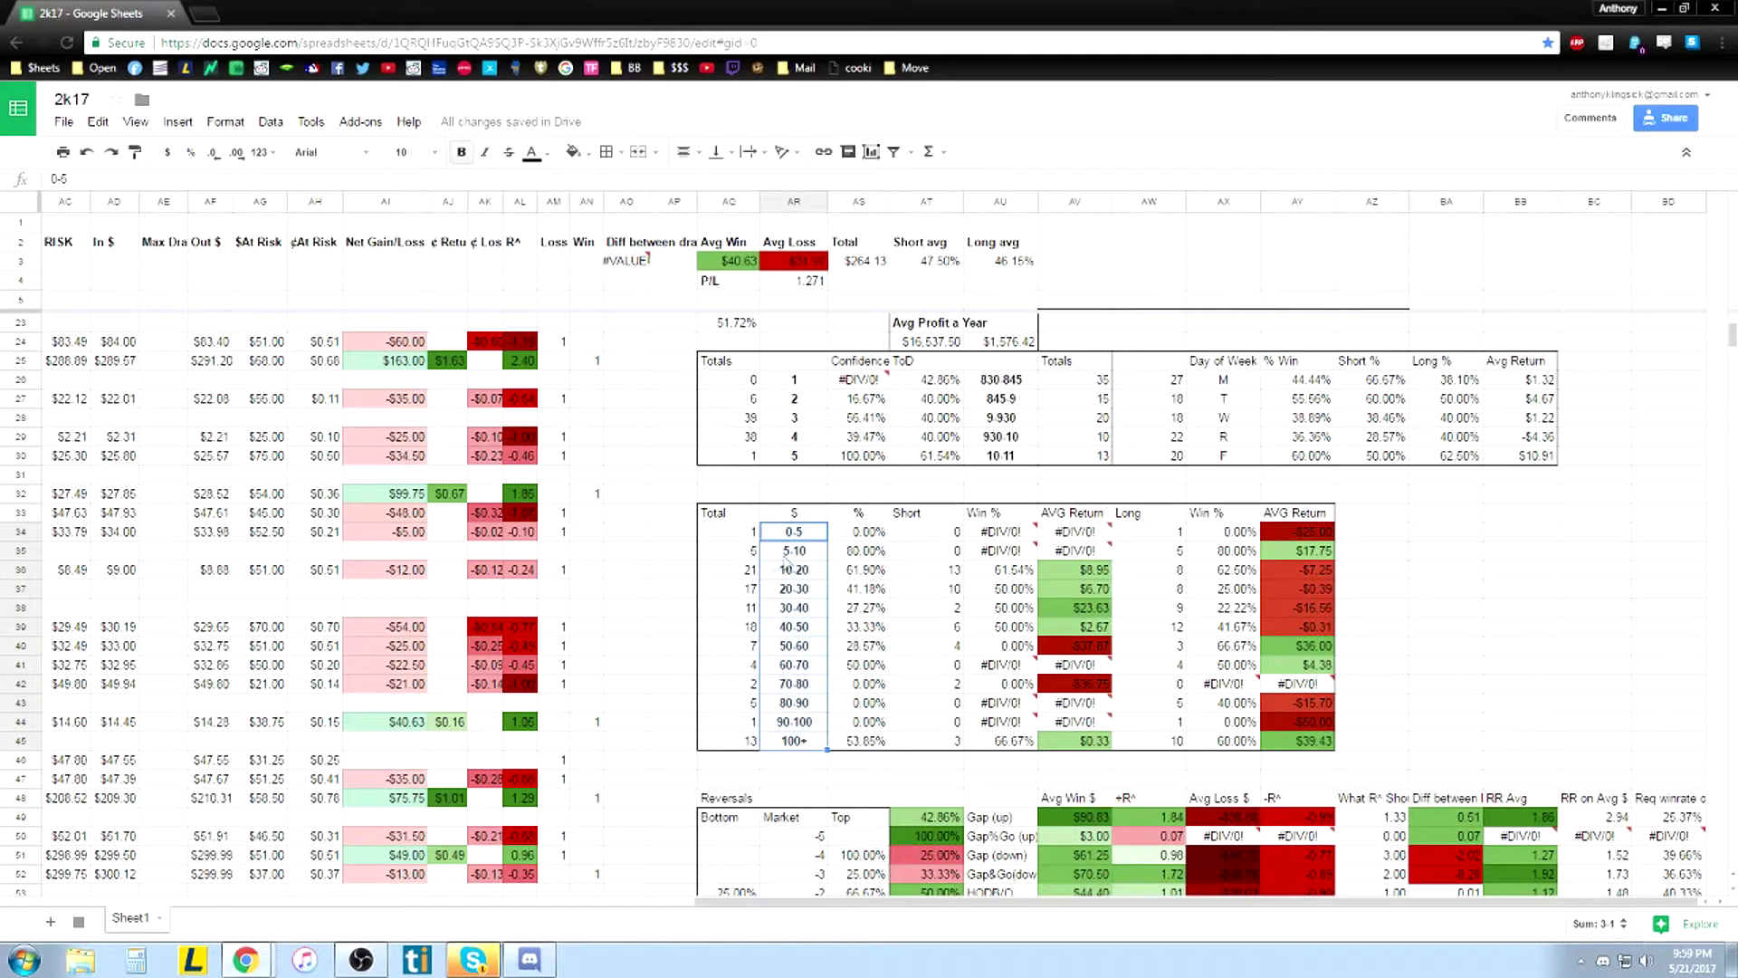
# Inspect the 10-20 price range's win-rate and short-count formulas, along with the short AVG Return column down to 100+
pyautogui.click(804, 572)
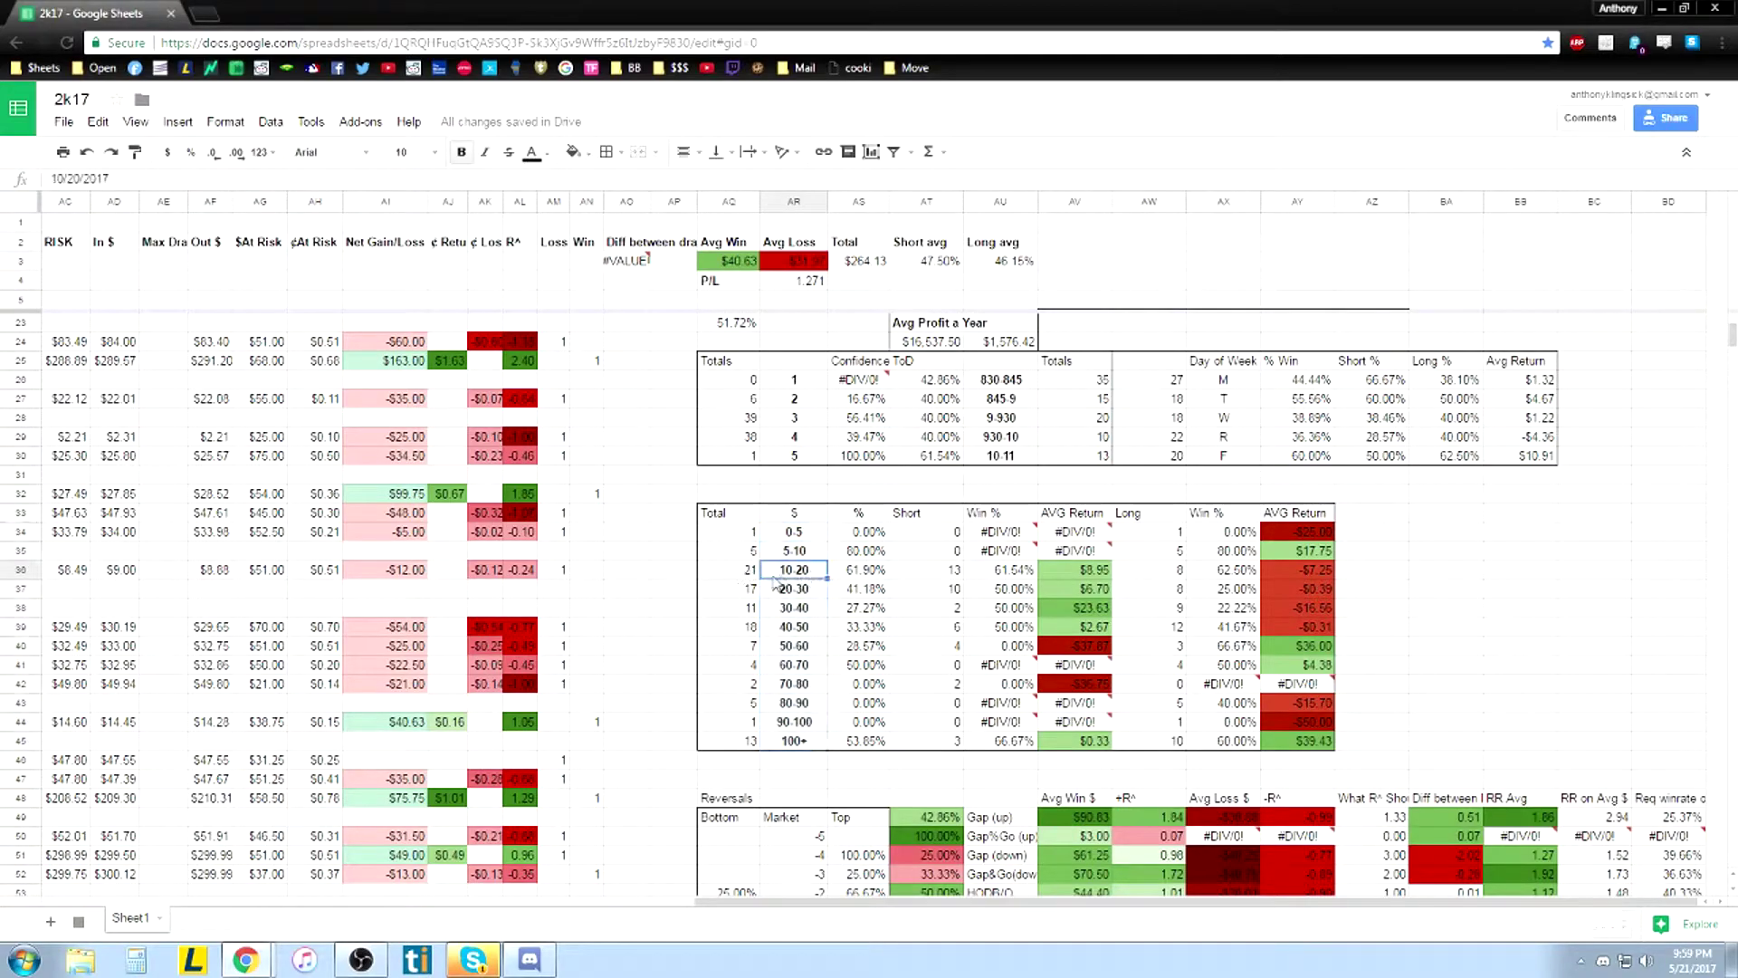
pyautogui.click(871, 576)
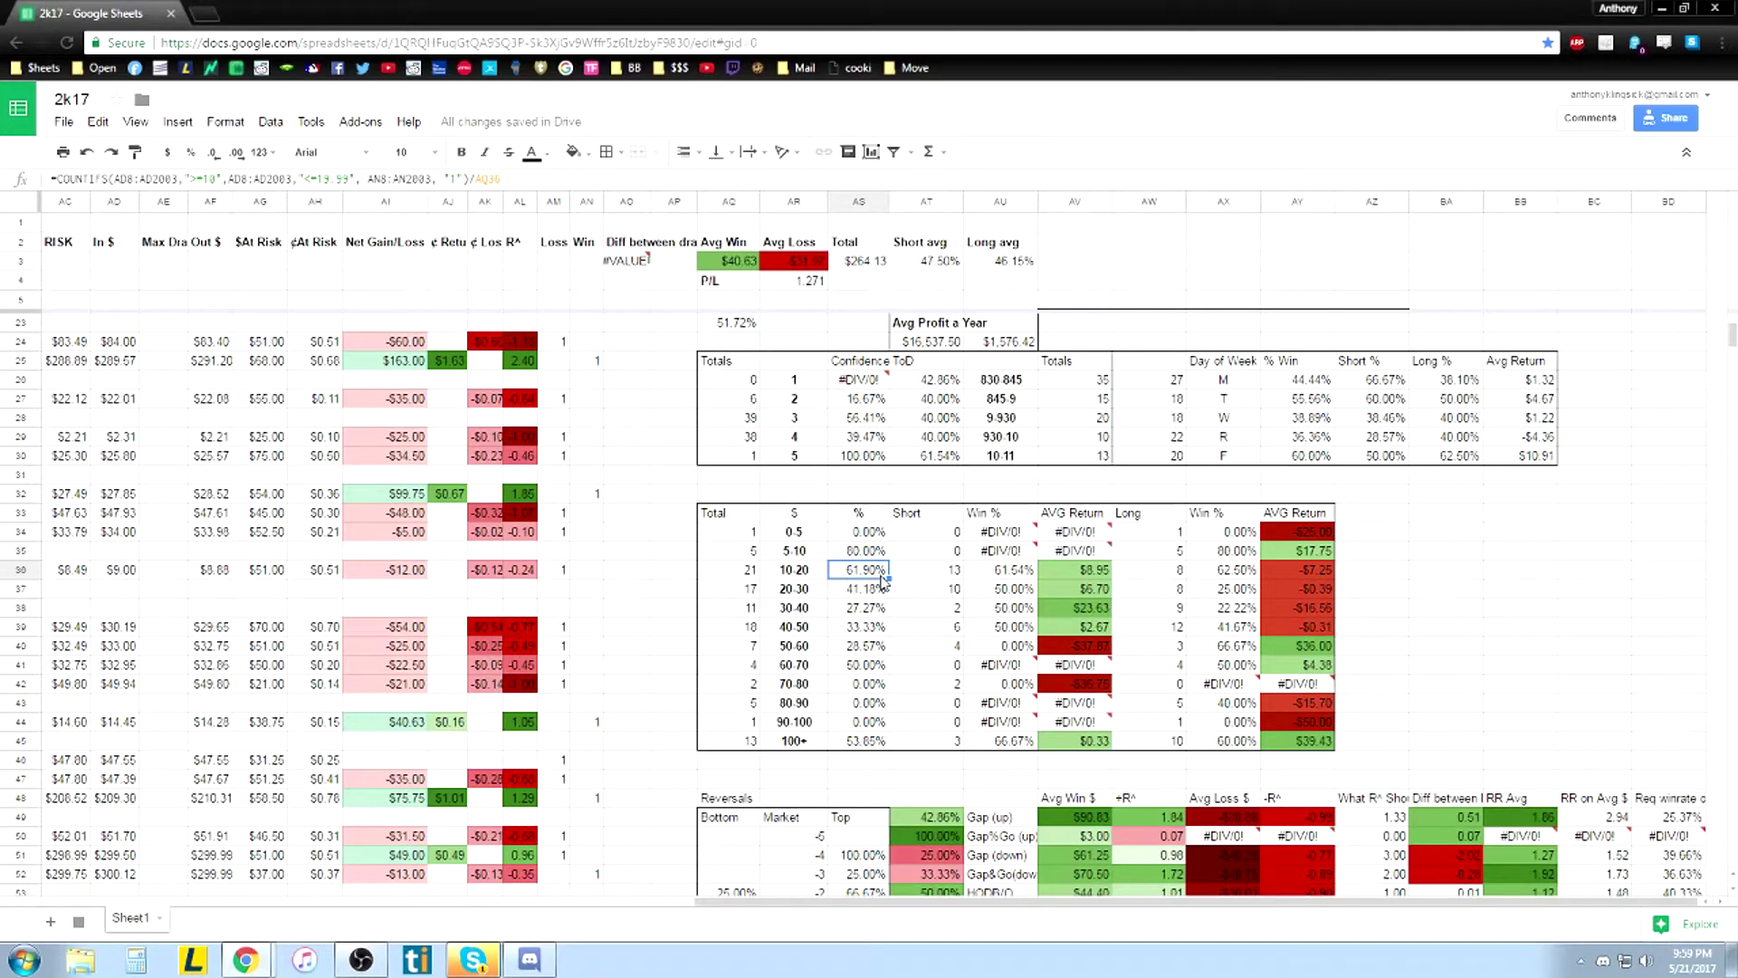
pyautogui.click(951, 574)
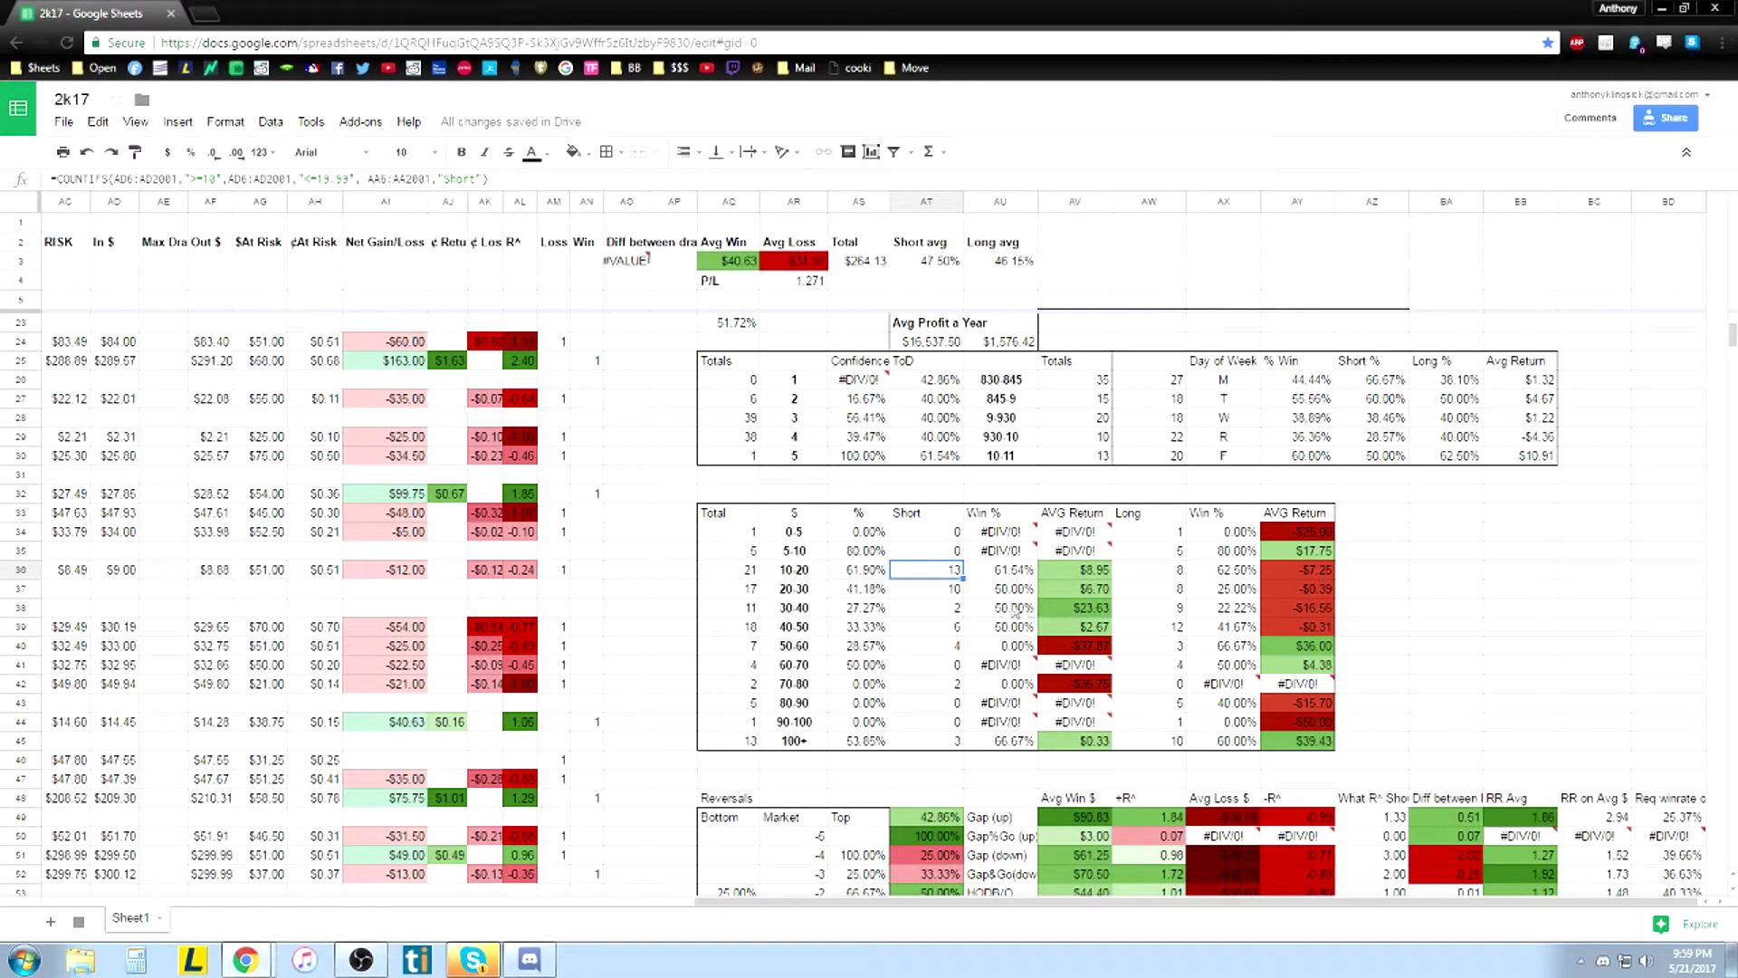
pyautogui.moveTo(1073, 570); pyautogui.dragTo(1098, 753)
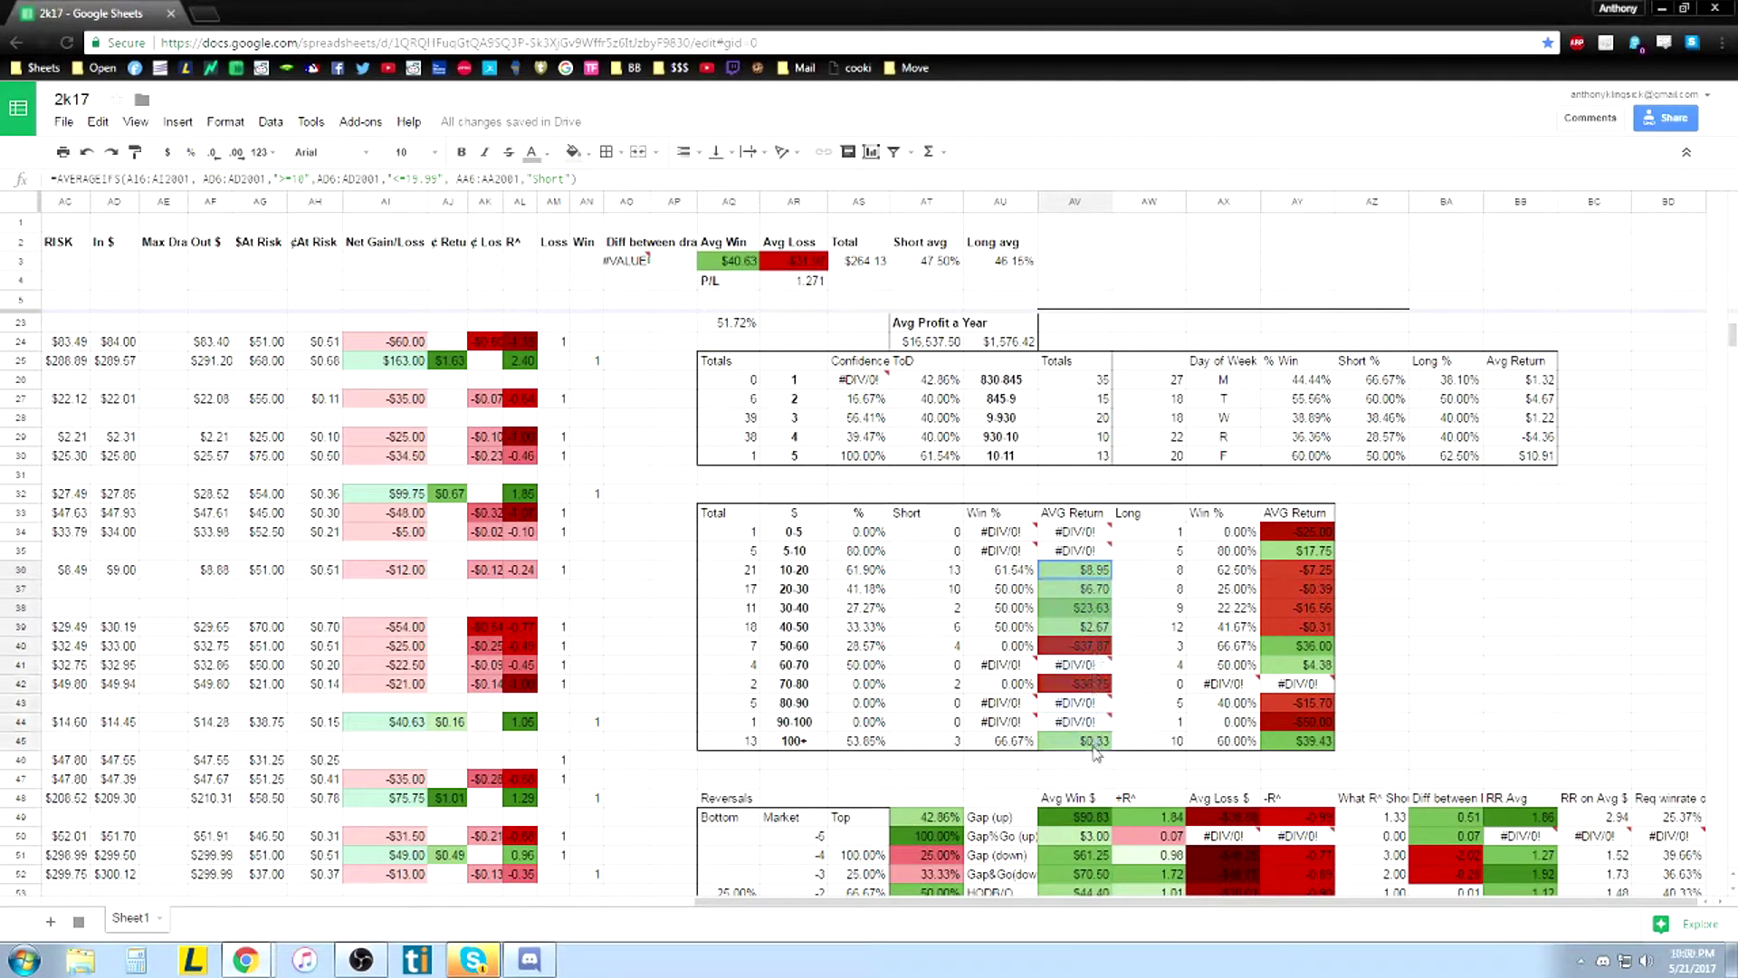
pyautogui.click(1125, 725)
# Review the long-side Win % and AVG Return columns across the price ranges
pyautogui.moveTo(1186, 536); pyautogui.dragTo(1223, 724)
pyautogui.moveTo(1298, 534); pyautogui.dragTo(1319, 748)
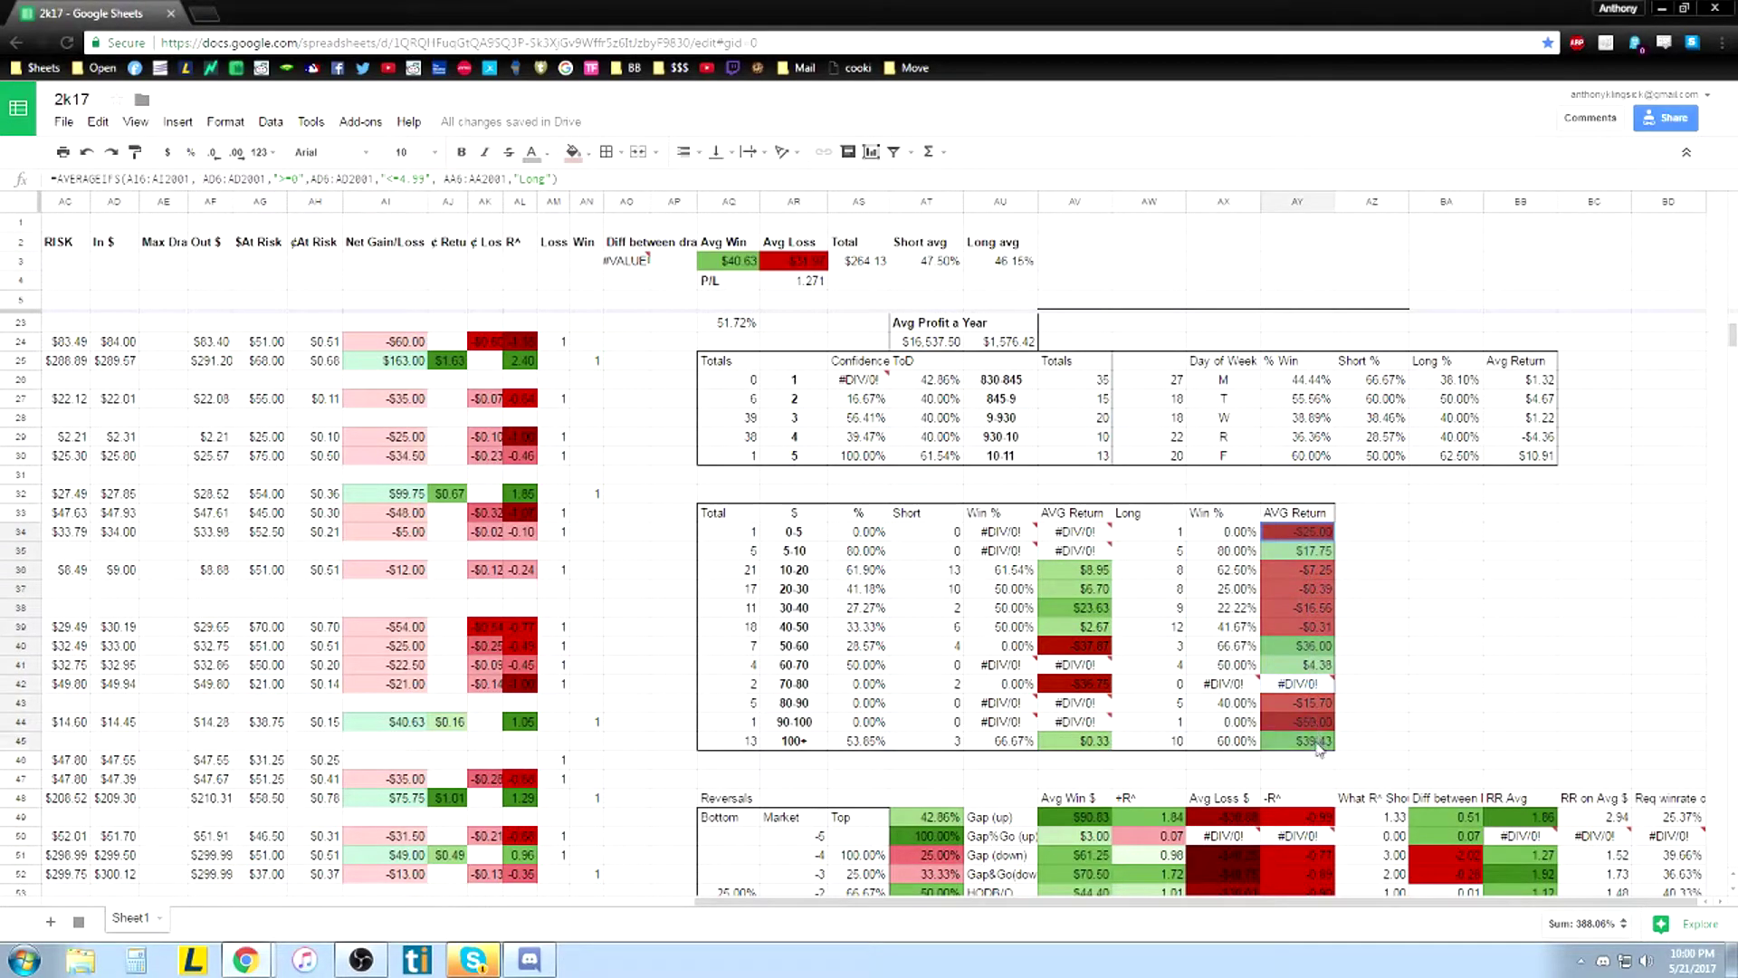
pyautogui.click(1371, 705)
# Examine the Reversals table's Bottom, Market and Top columns, including the Top formula for market level 5
pyautogui.scroll(-1, 993, 685)
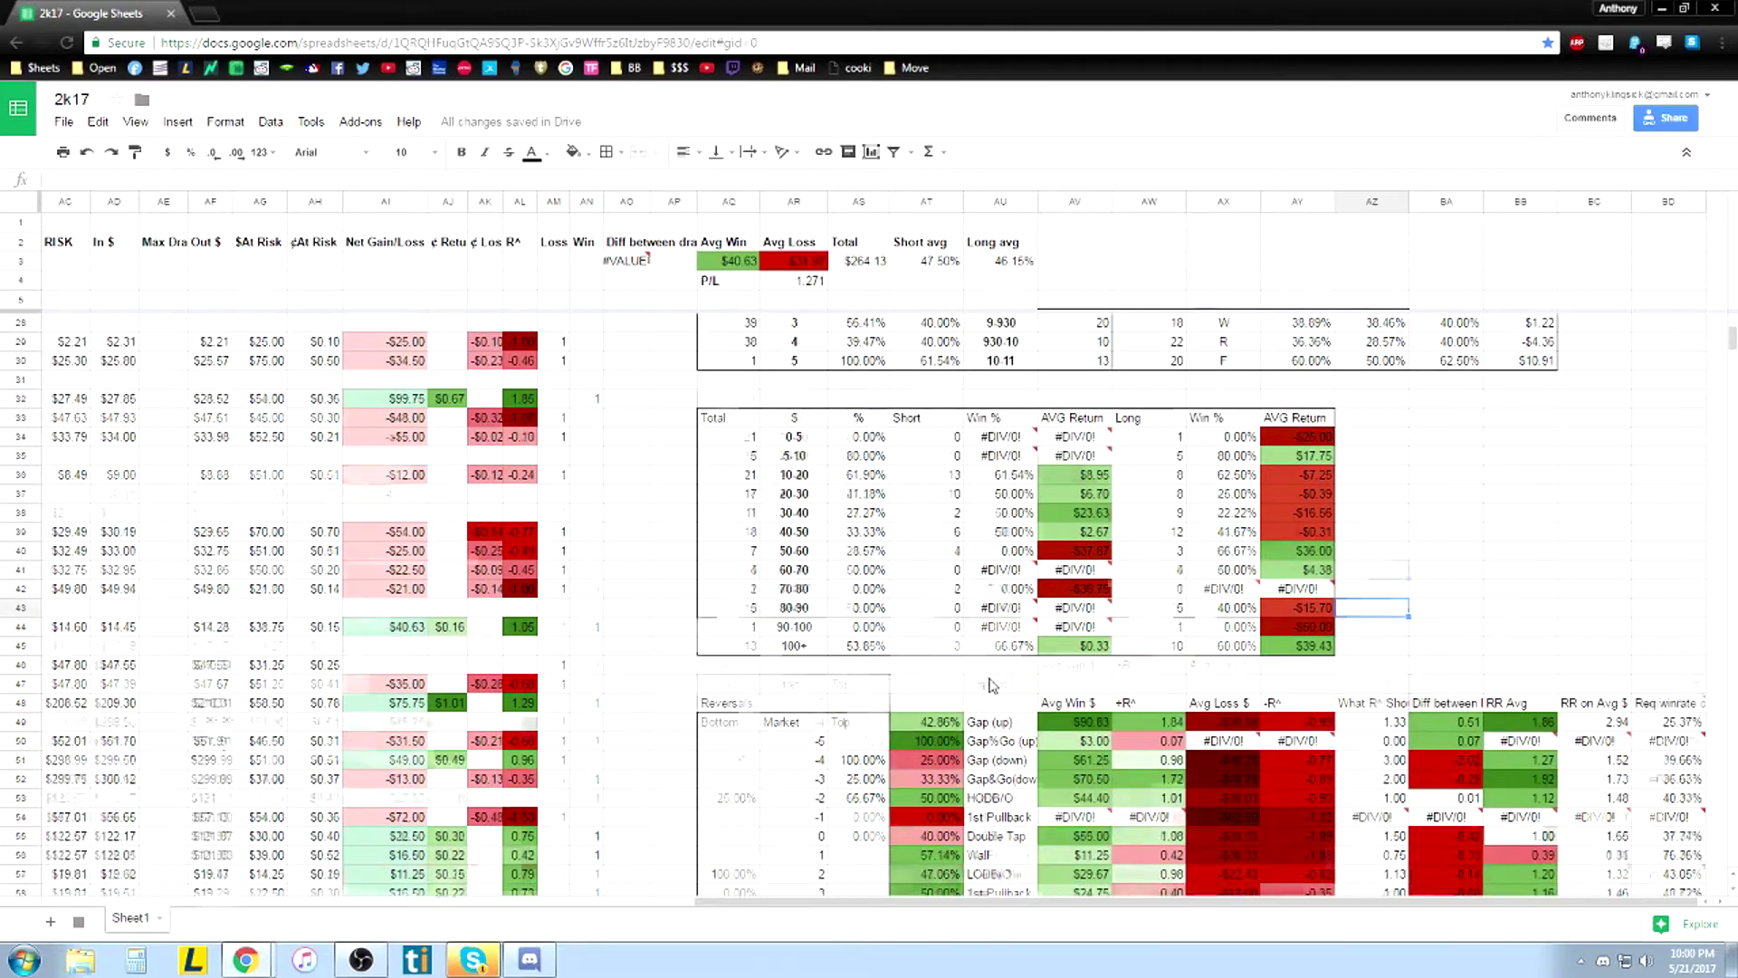
pyautogui.scroll(-3, 993, 685)
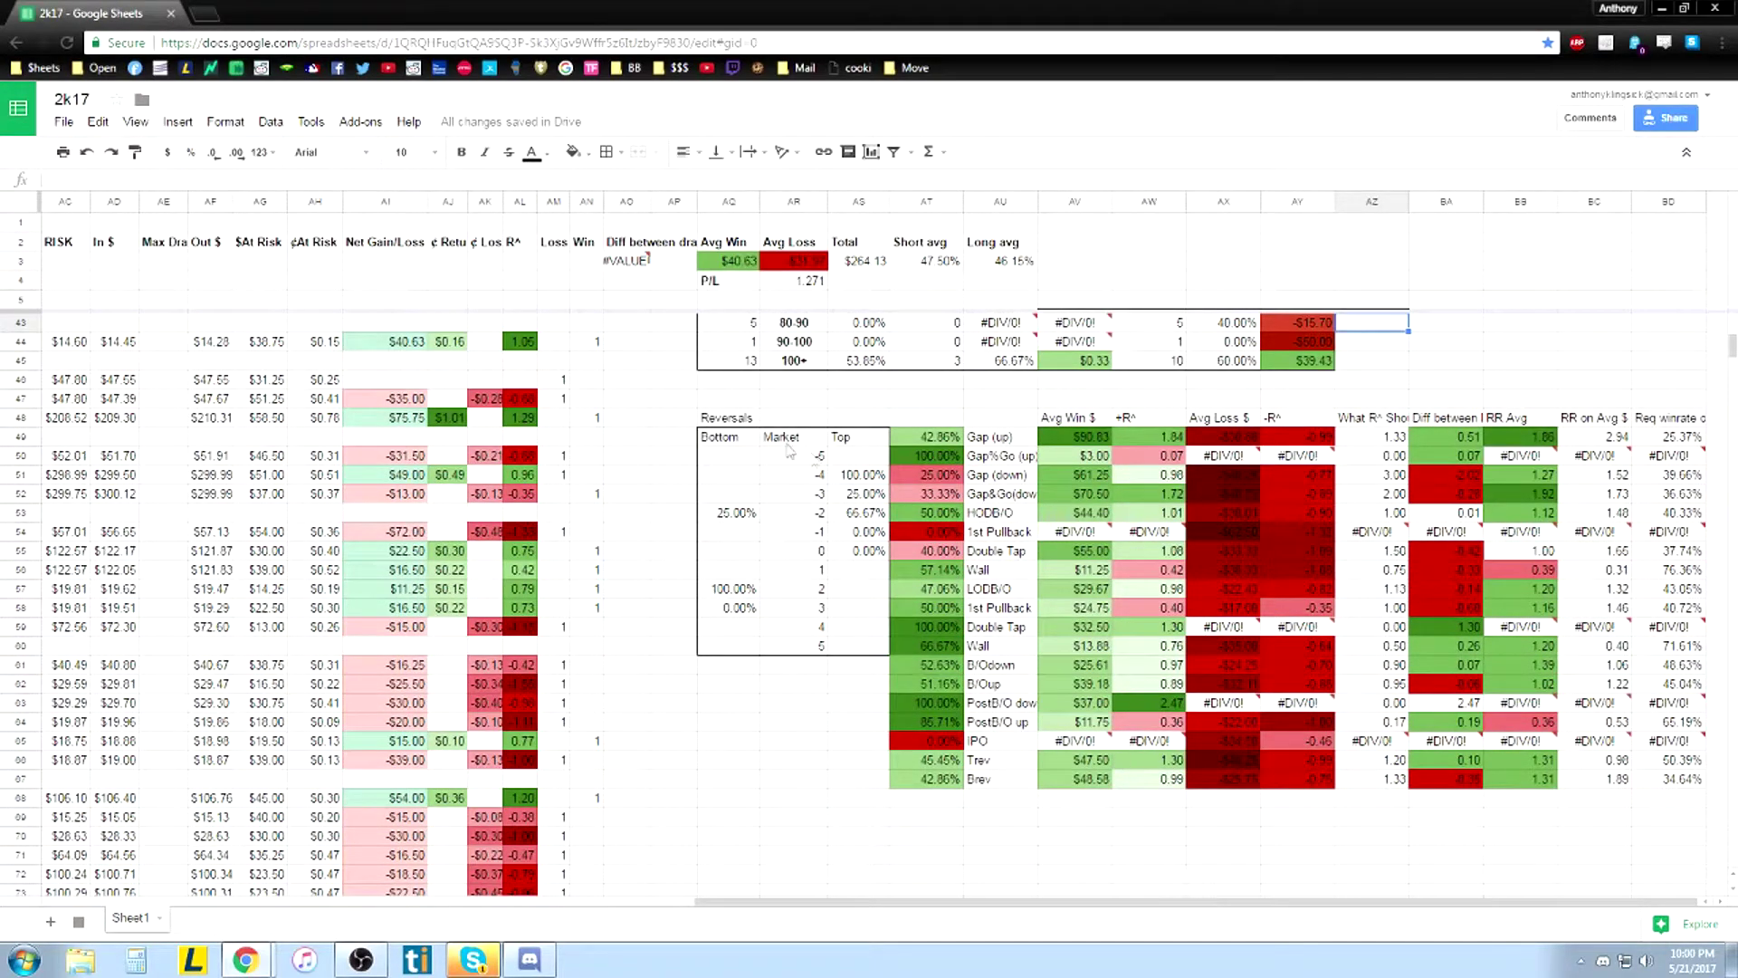
pyautogui.moveTo(727, 417); pyautogui.dragTo(855, 657)
pyautogui.click(854, 650)
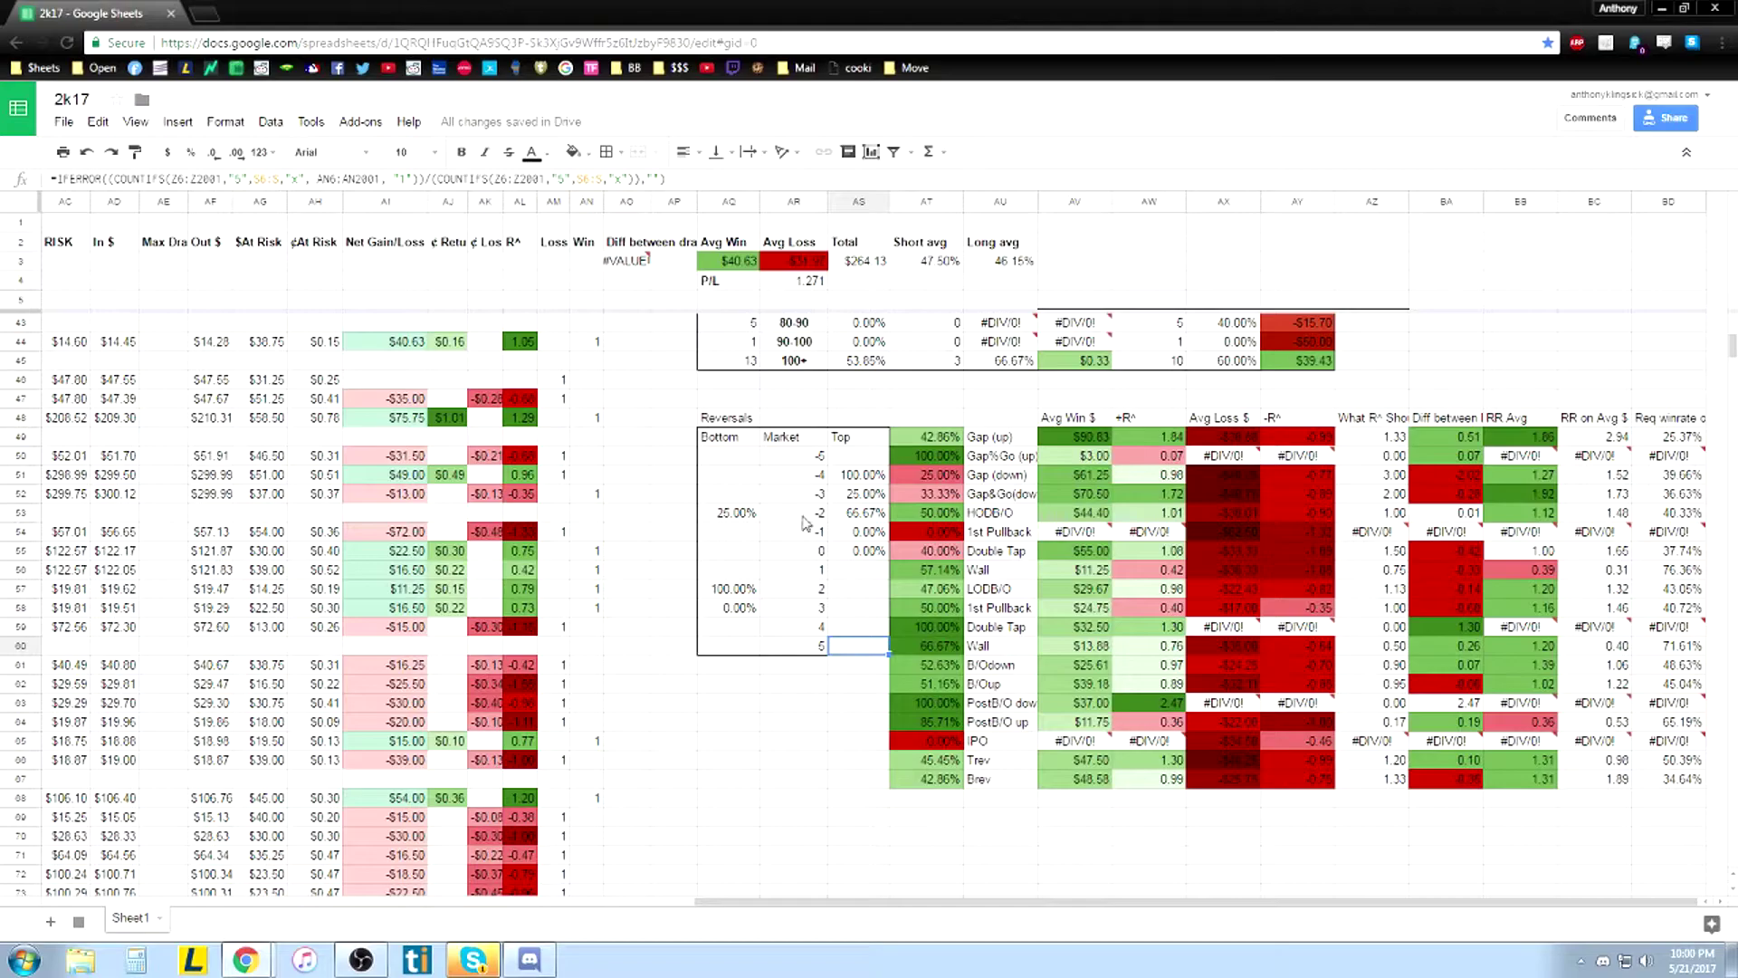
# Inspect the Reversals win-rate formulas for bottoms at market -2 and tops at market -4 and -3
pyautogui.click(737, 513)
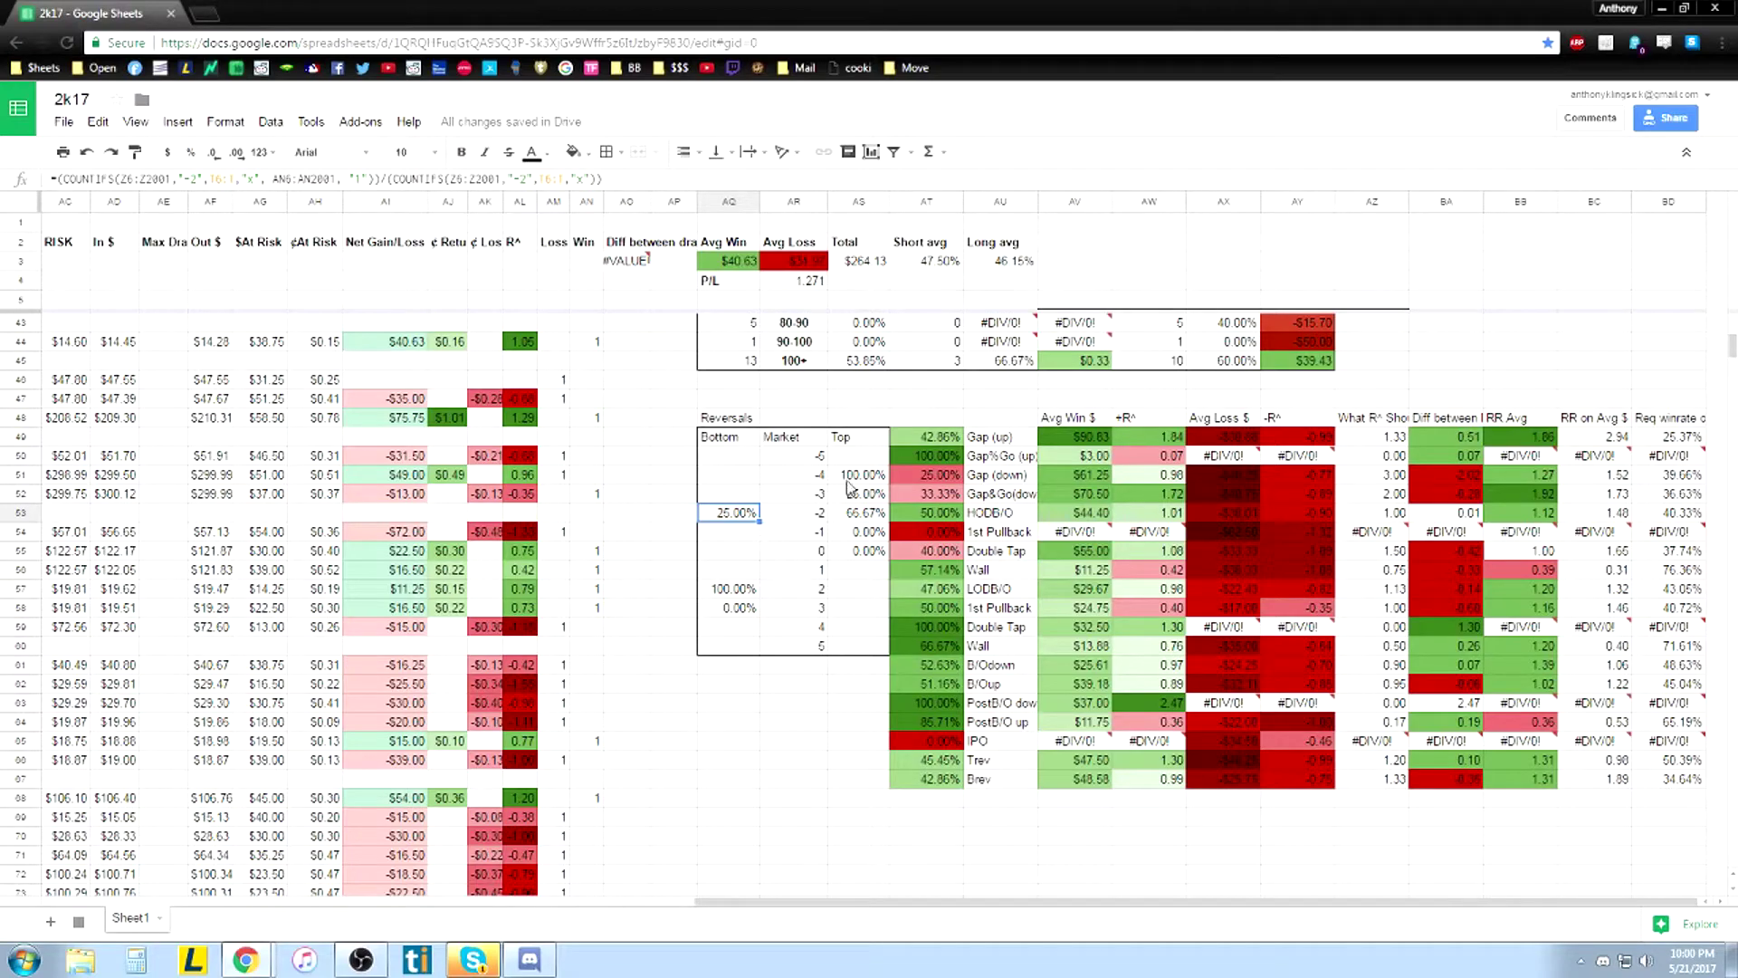
pyautogui.click(817, 478)
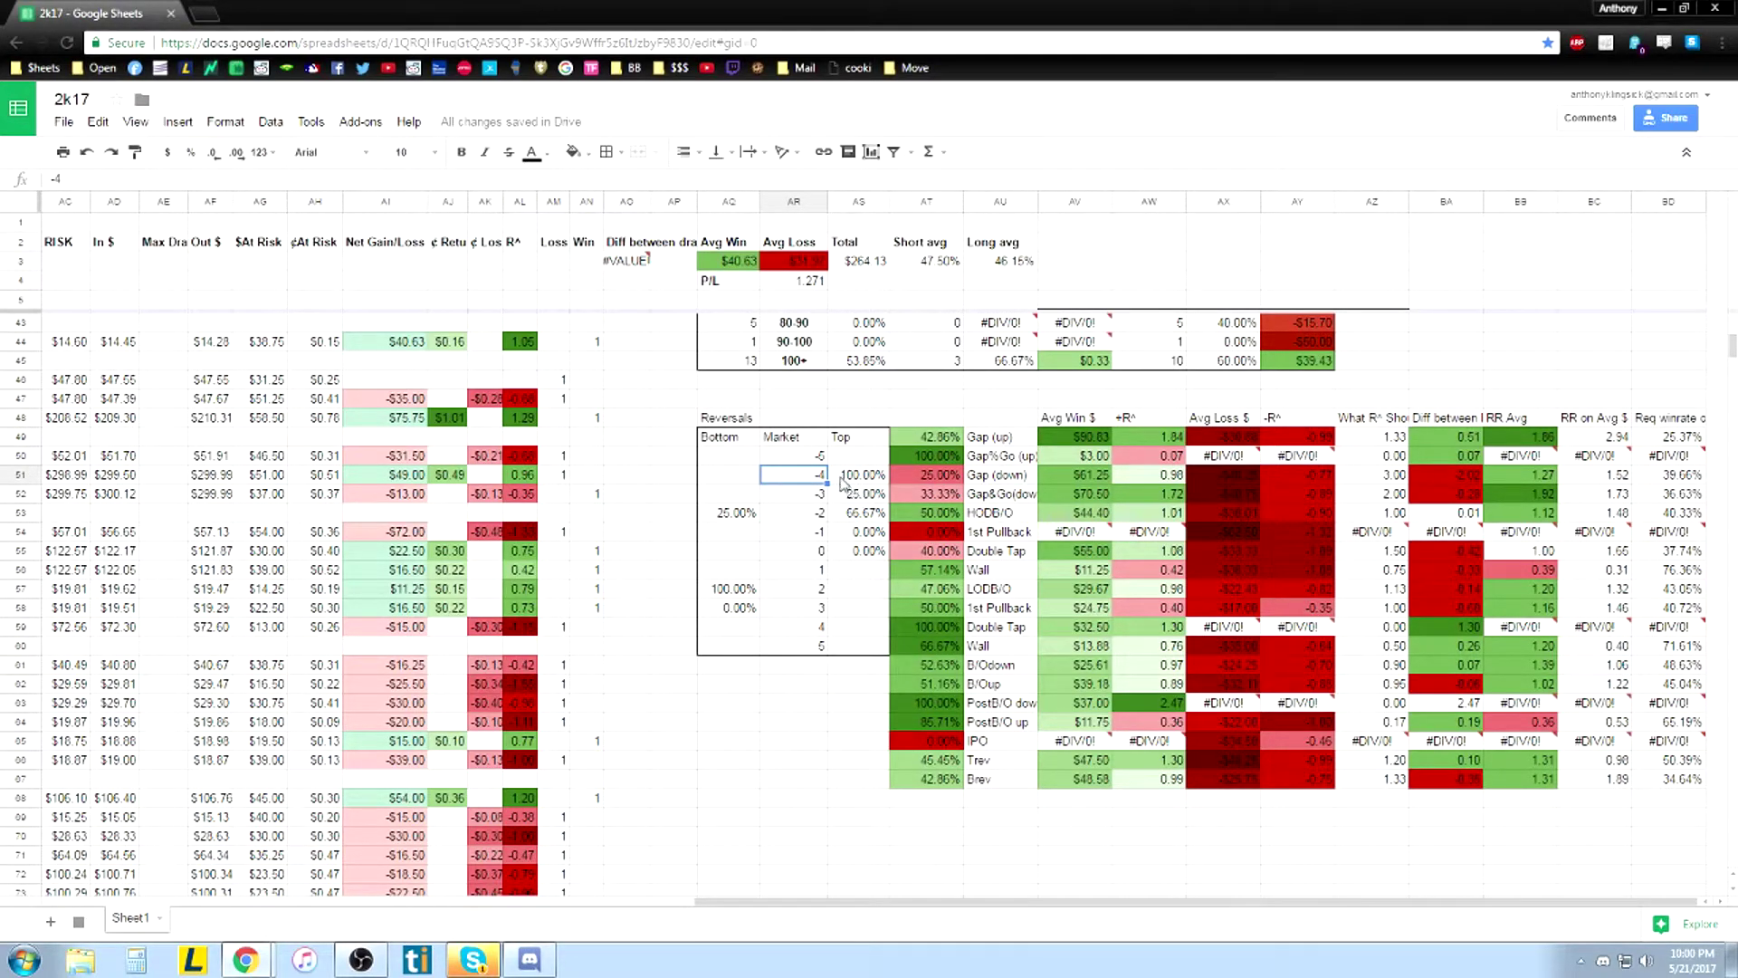
pyautogui.click(870, 478)
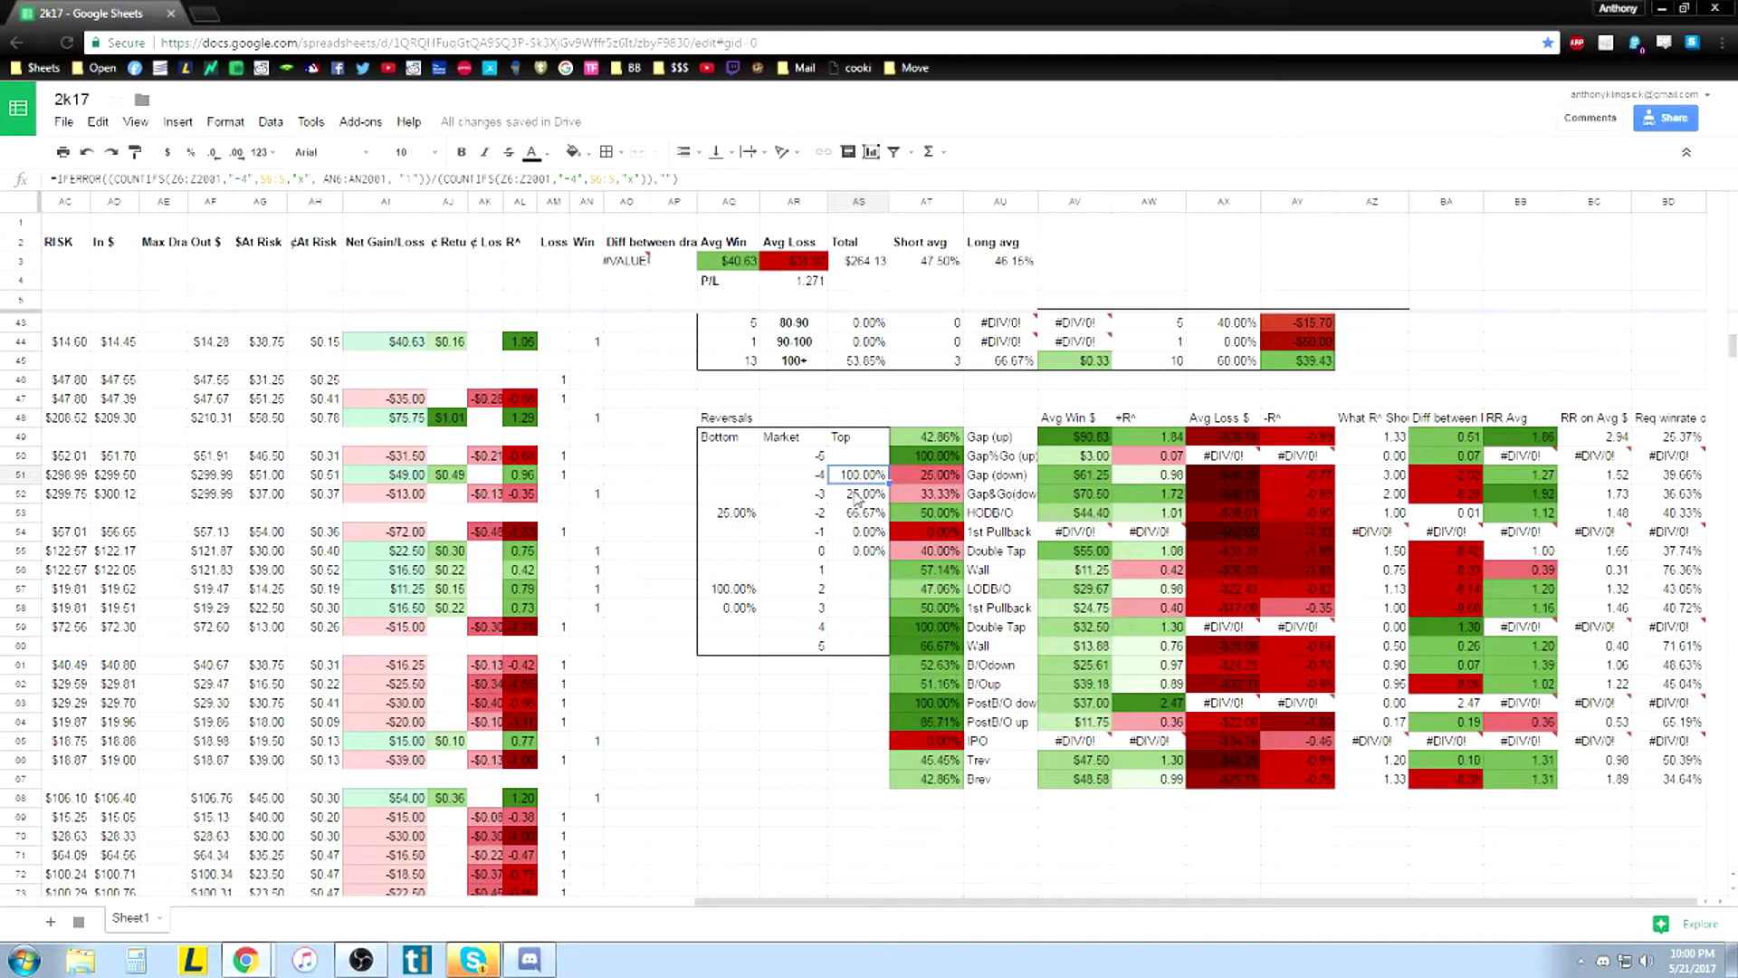
pyautogui.click(867, 496)
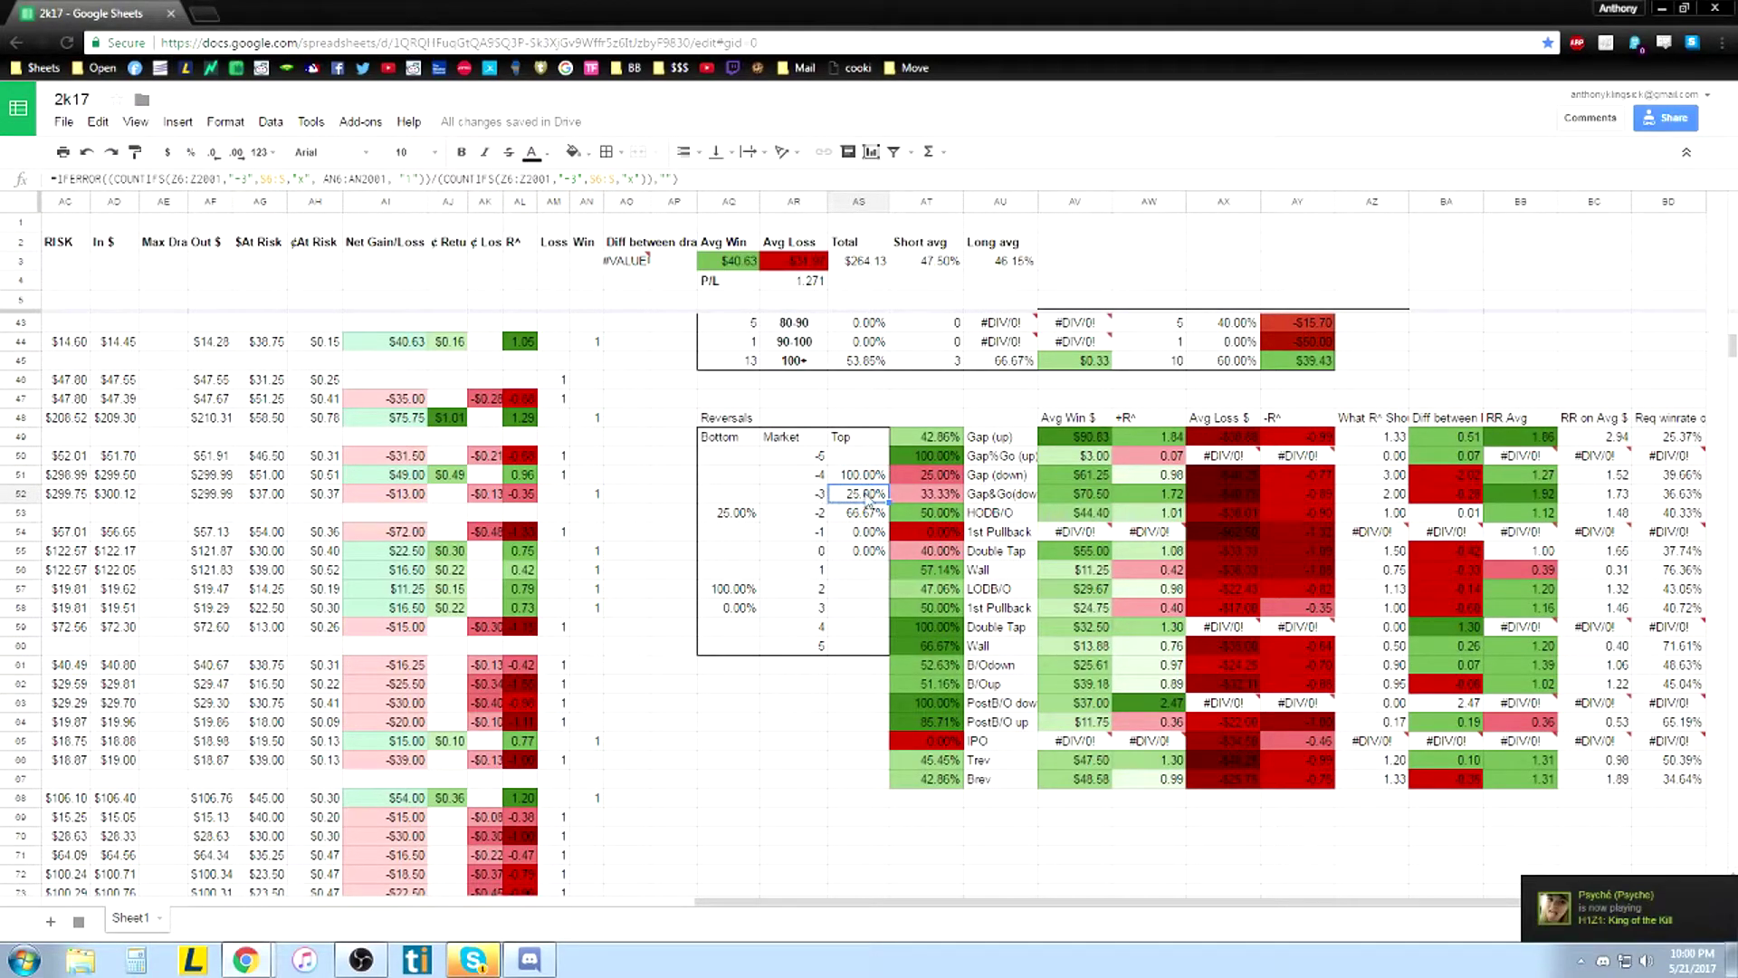
# Survey the setup statistics table, checking Gap (up)'s win rate and its What R^ Should be based on Win Rate formula
pyautogui.moveTo(927, 437); pyautogui.dragTo(1654, 803)
pyautogui.click(1649, 800)
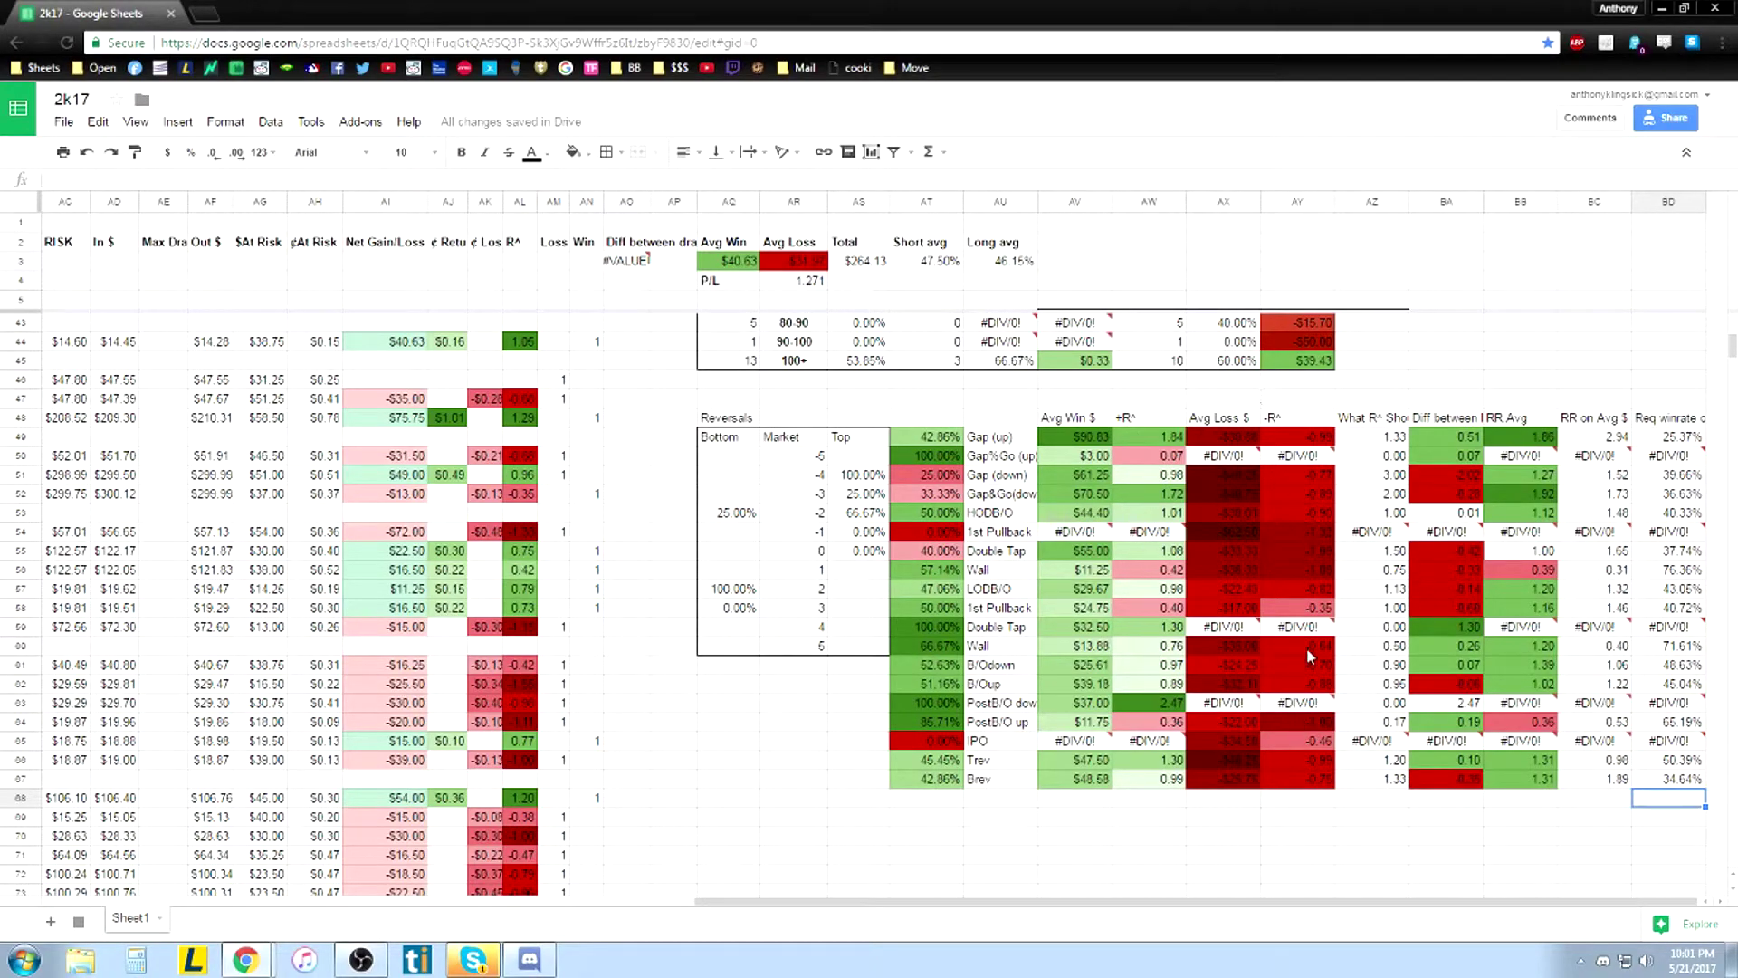
pyautogui.click(1375, 419)
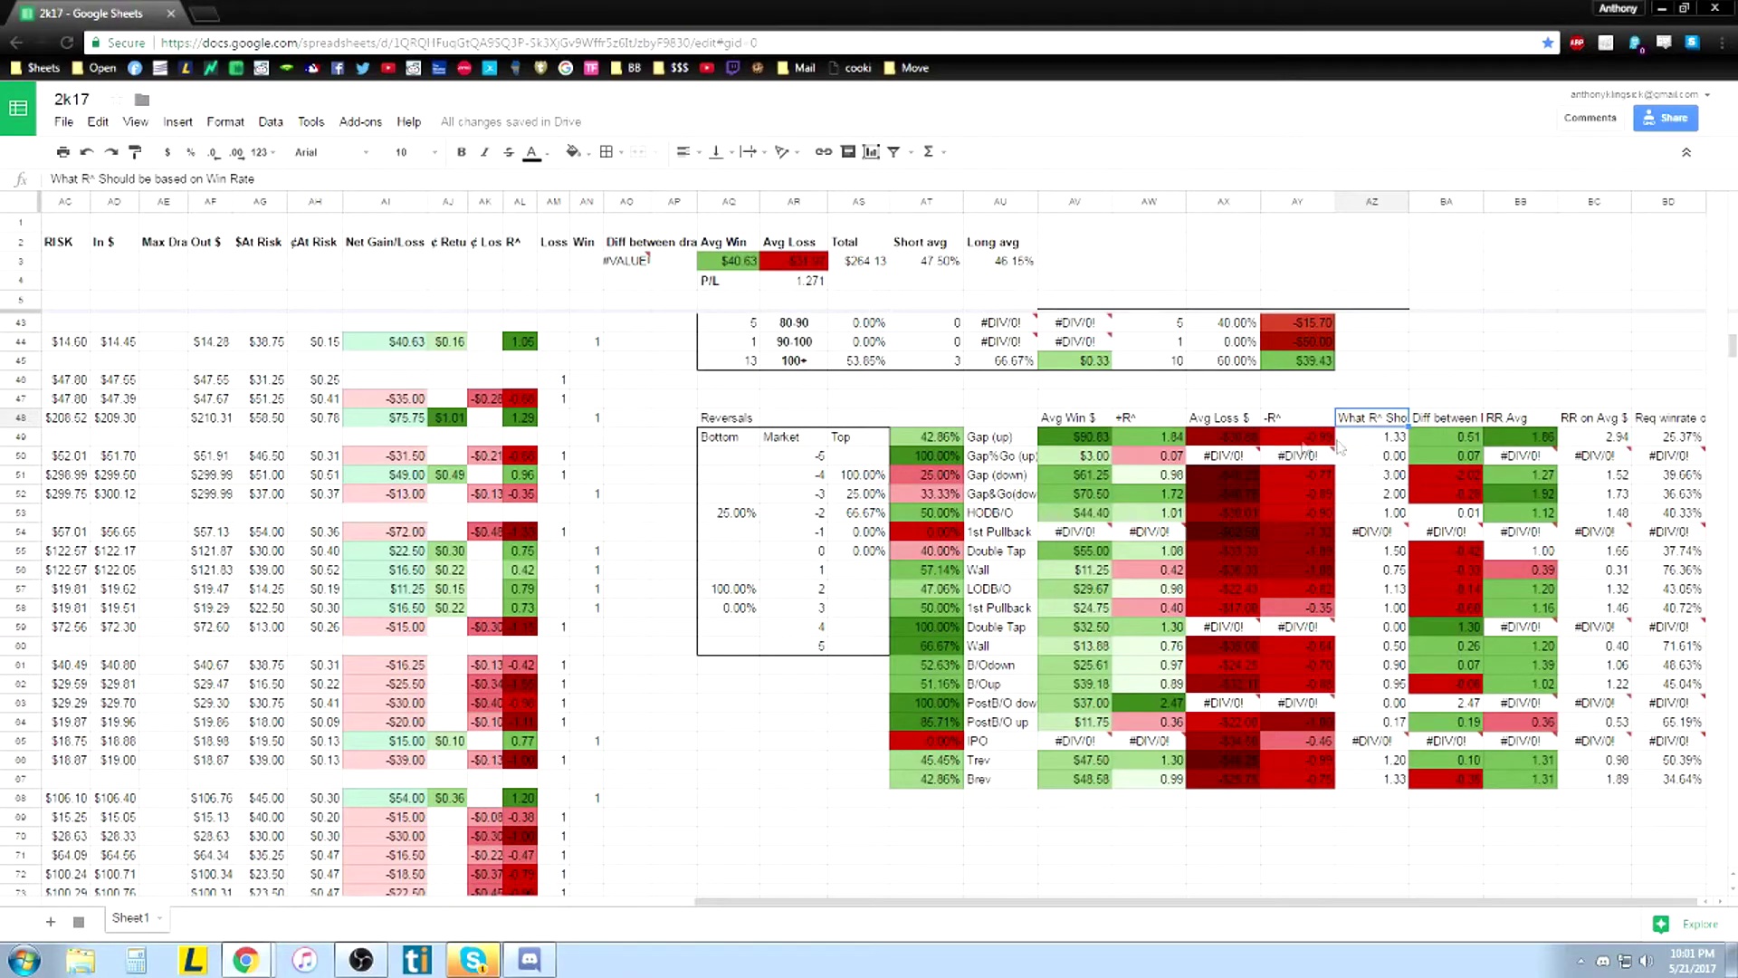
pyautogui.click(944, 442)
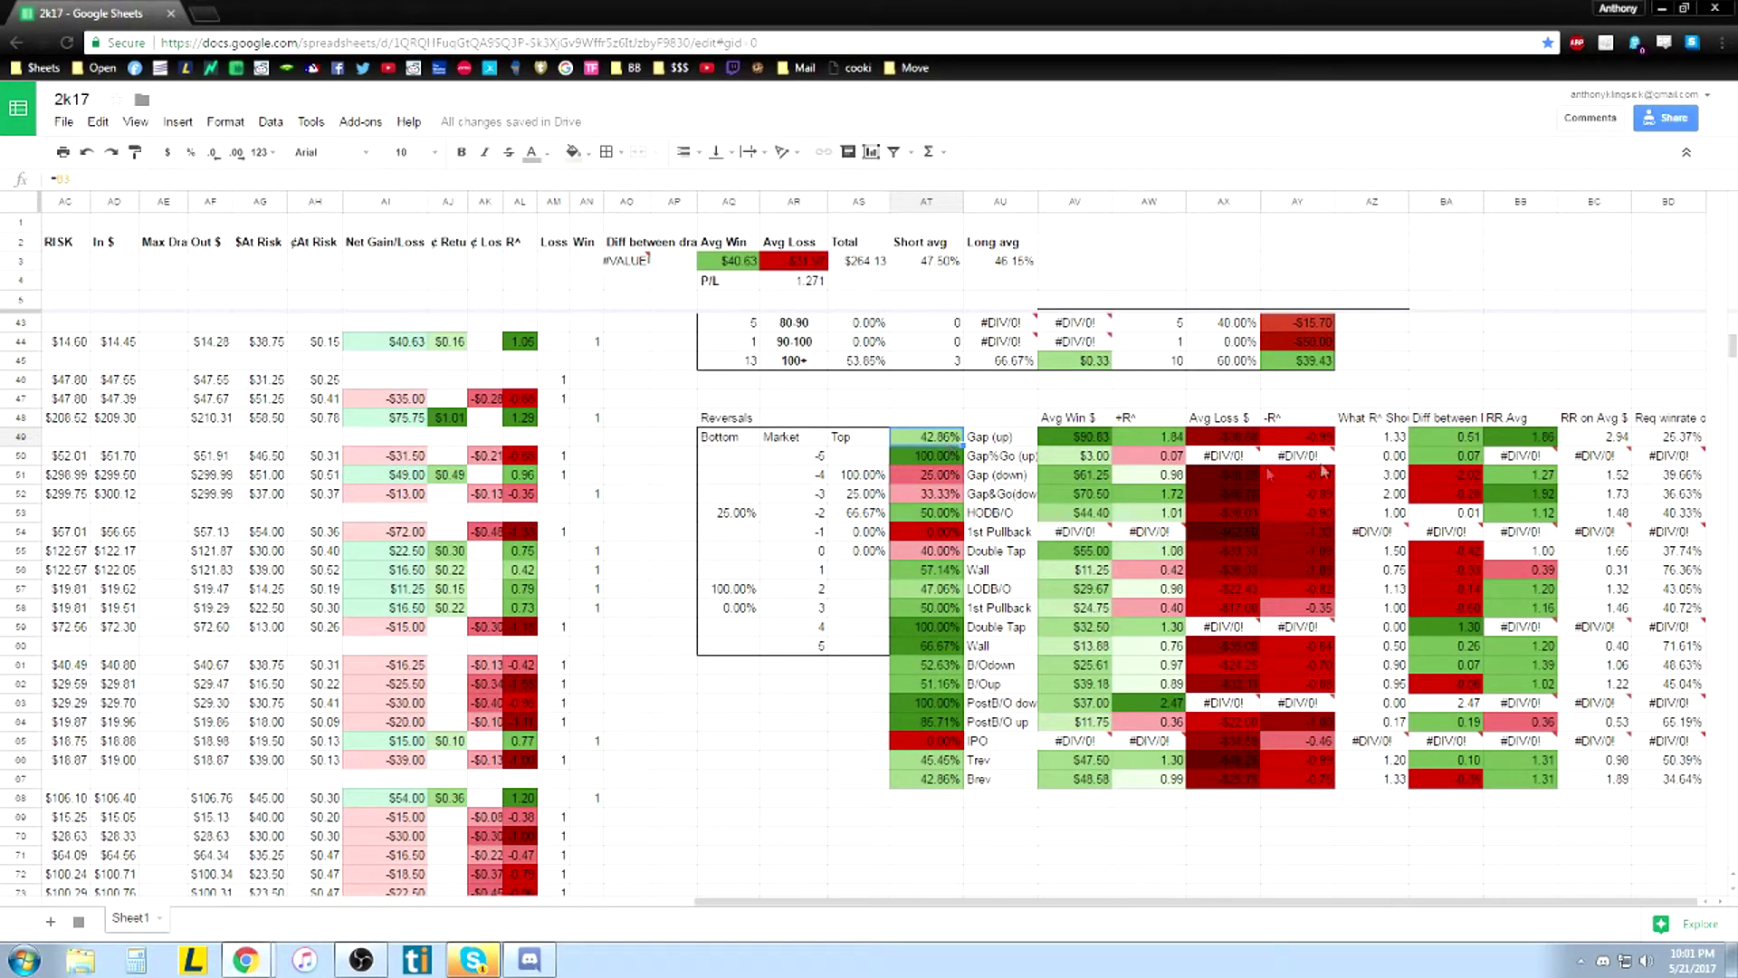
pyautogui.click(1360, 445)
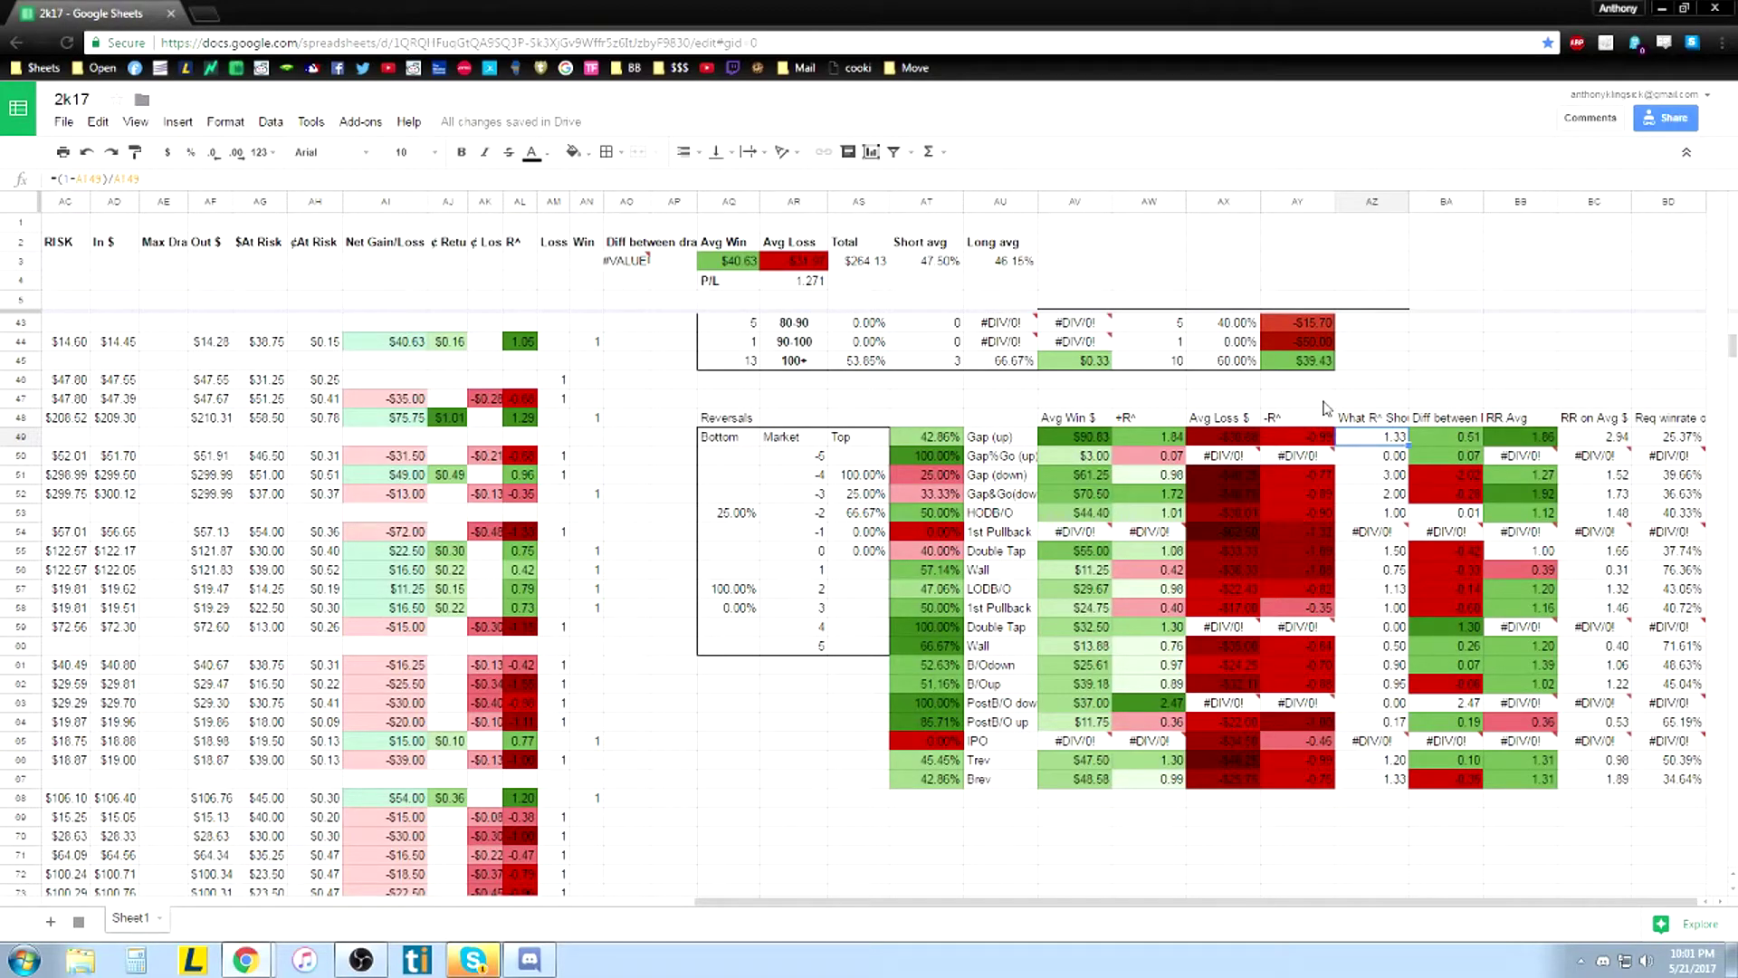
# Compare actual and required R^ for Gap (up) and Gap (down), checking their difference formulas
pyautogui.click(1450, 445)
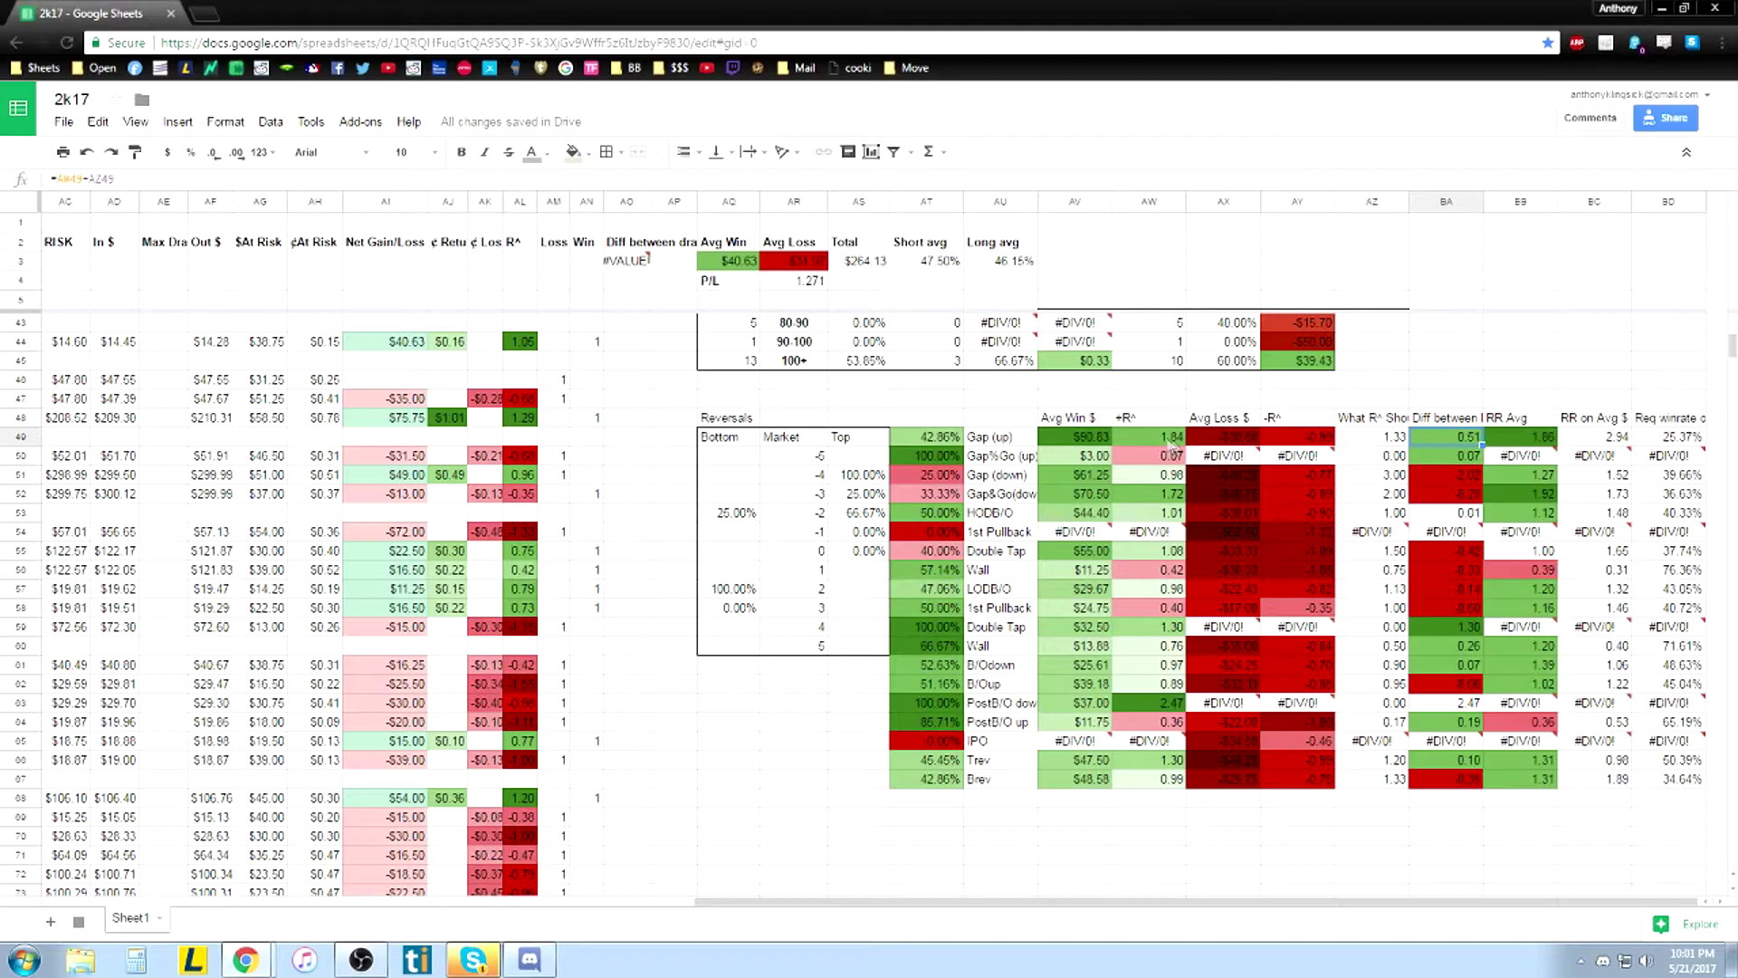
pyautogui.click(1167, 439)
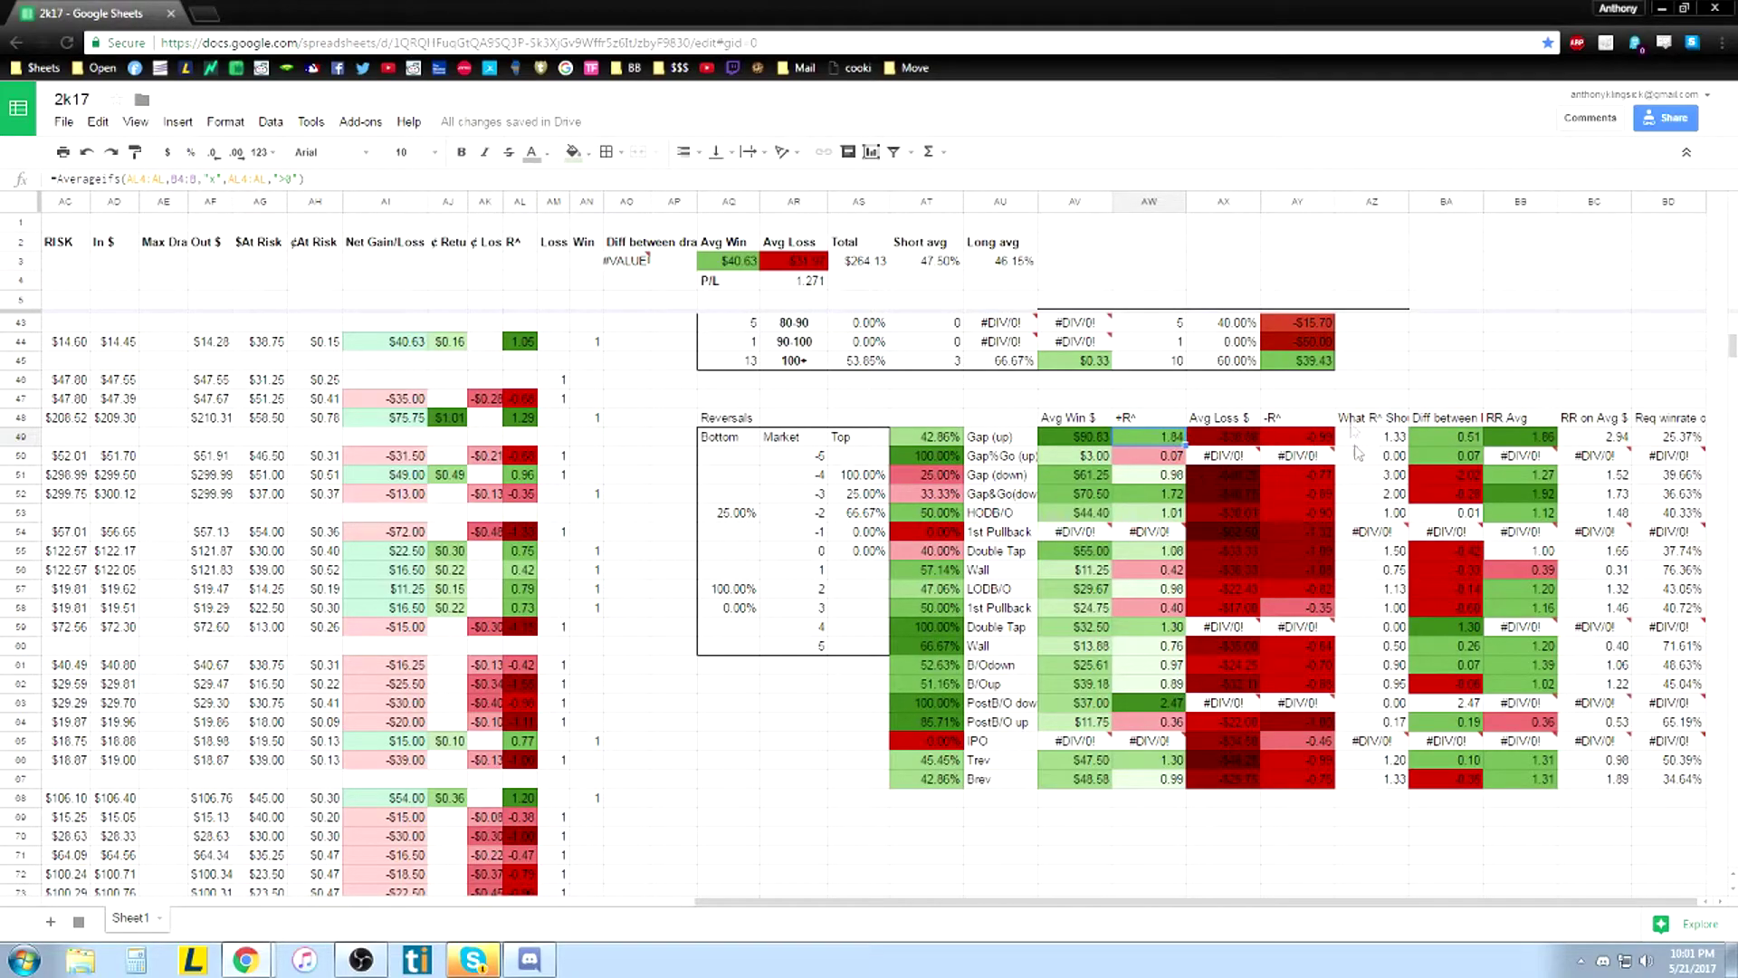
pyautogui.click(1390, 481)
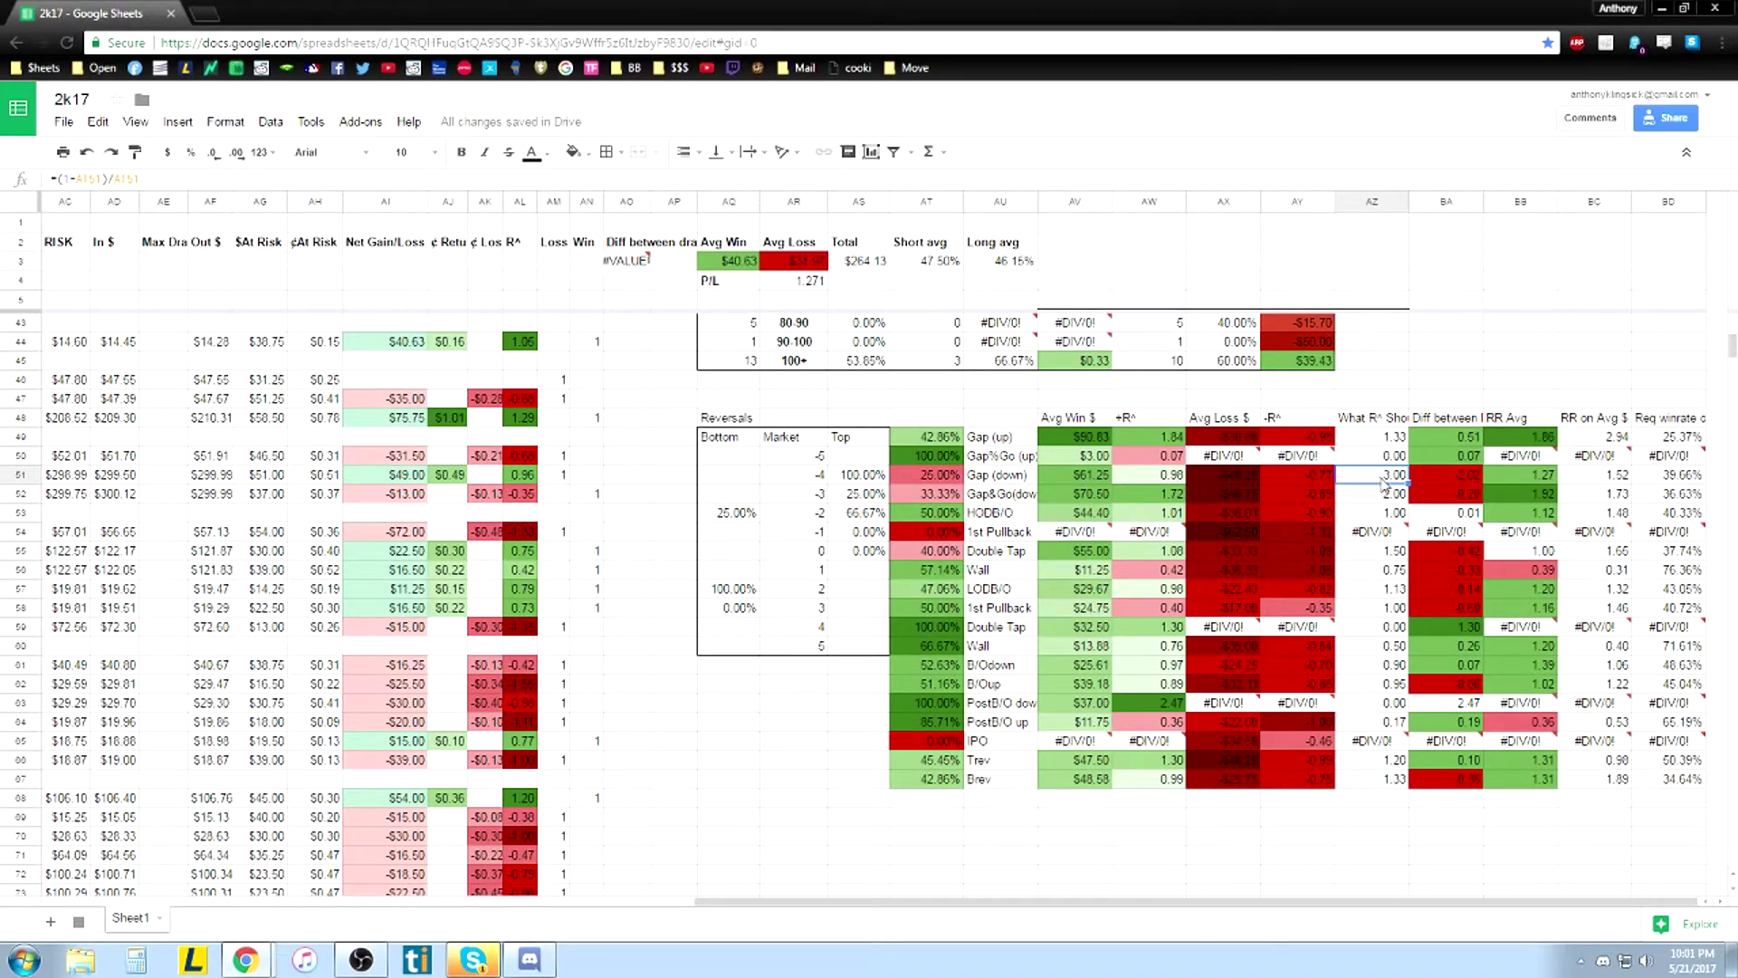
pyautogui.click(1422, 480)
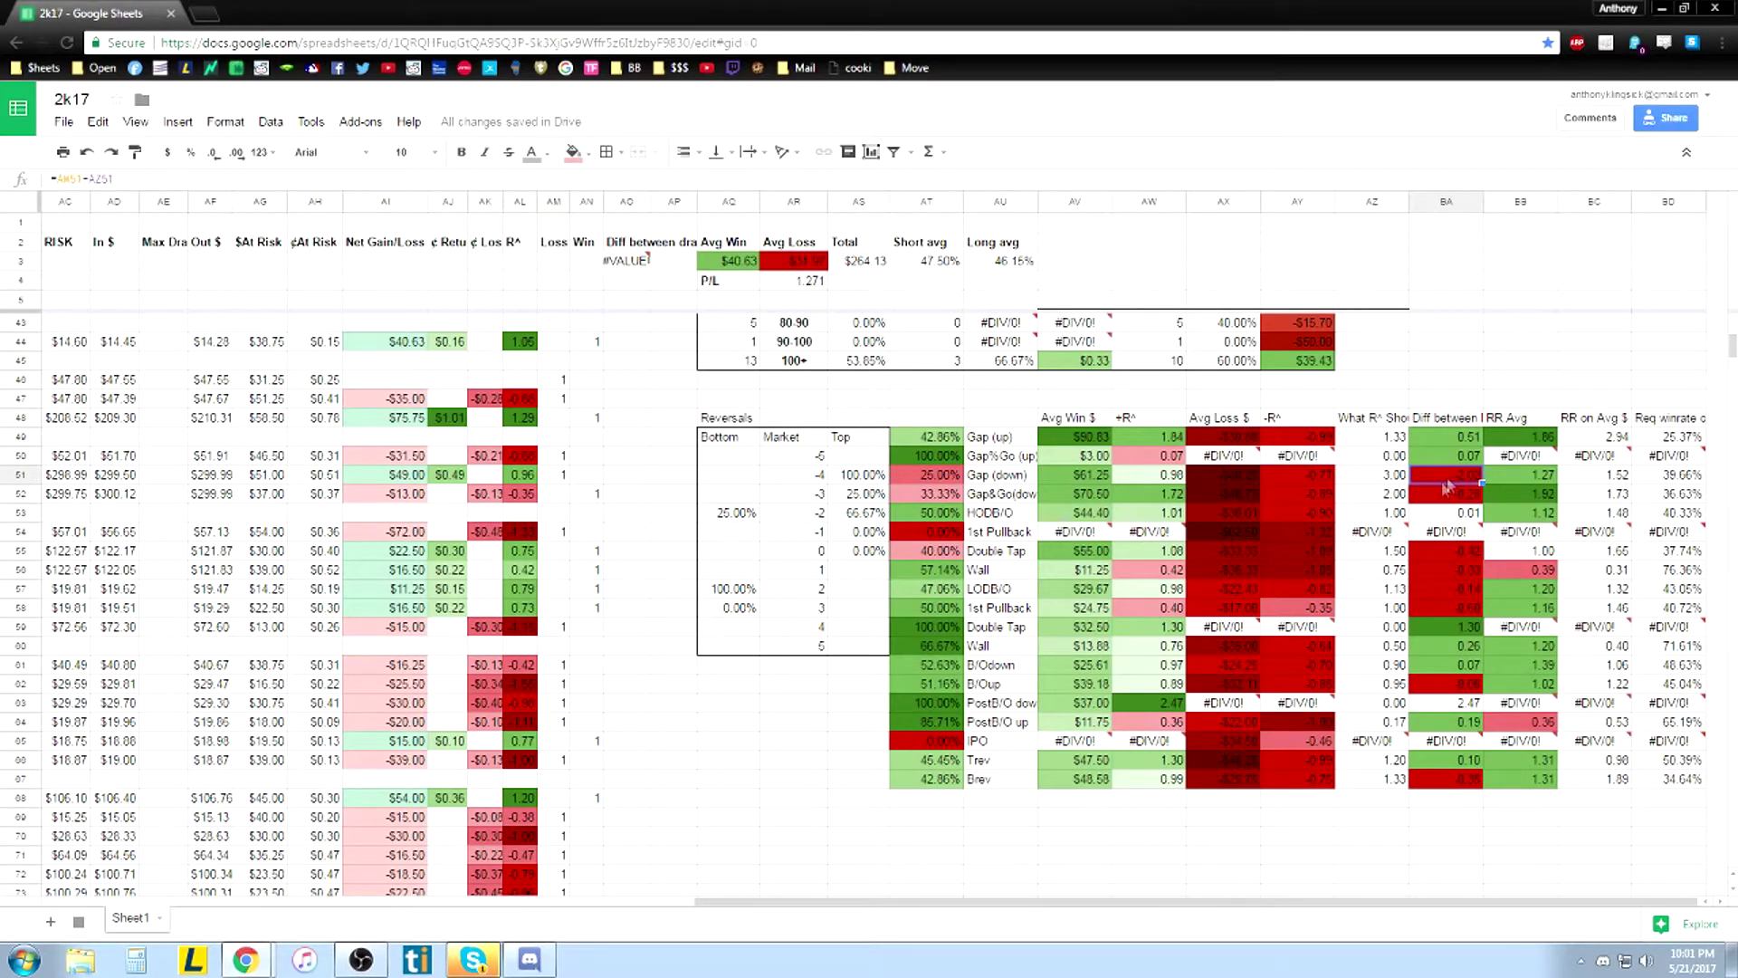
# Examine Gap (up)'s RR Avg formula with its +R^ and -R^ inputs, and review the RR Avg column for all setups
pyautogui.click(1501, 438)
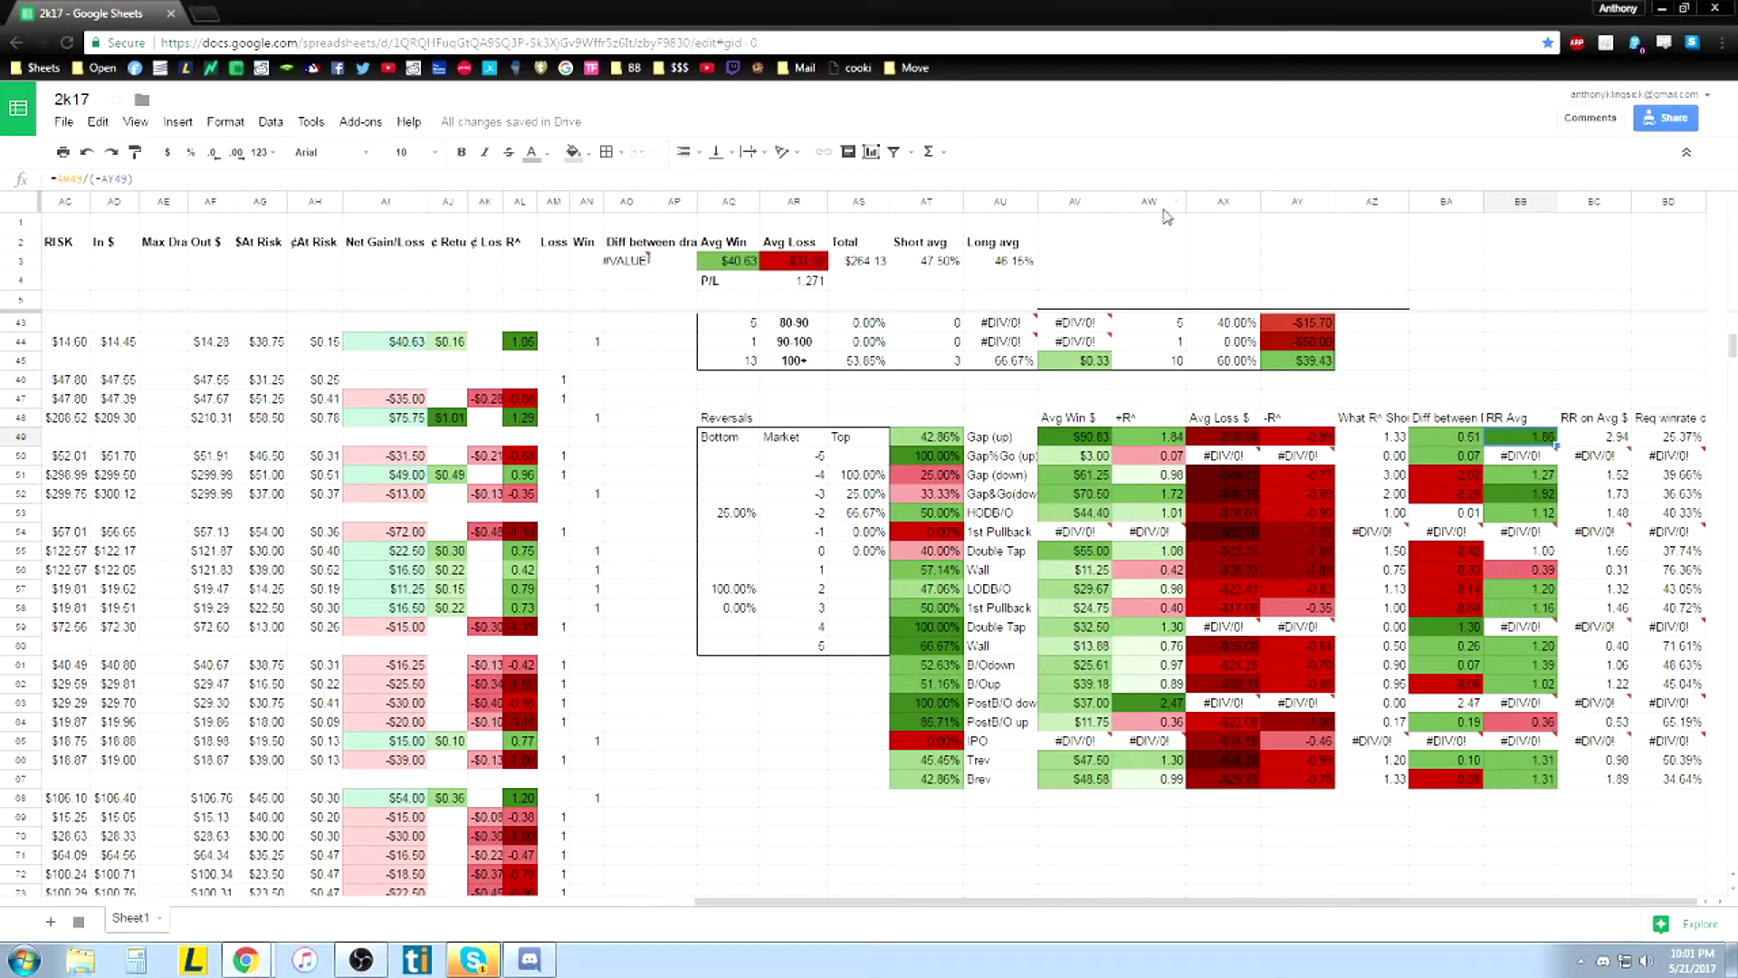
pyautogui.click(1149, 439)
pyautogui.press('Right')
pyautogui.press('Right')
pyautogui.click(1147, 444)
pyautogui.click(1292, 441)
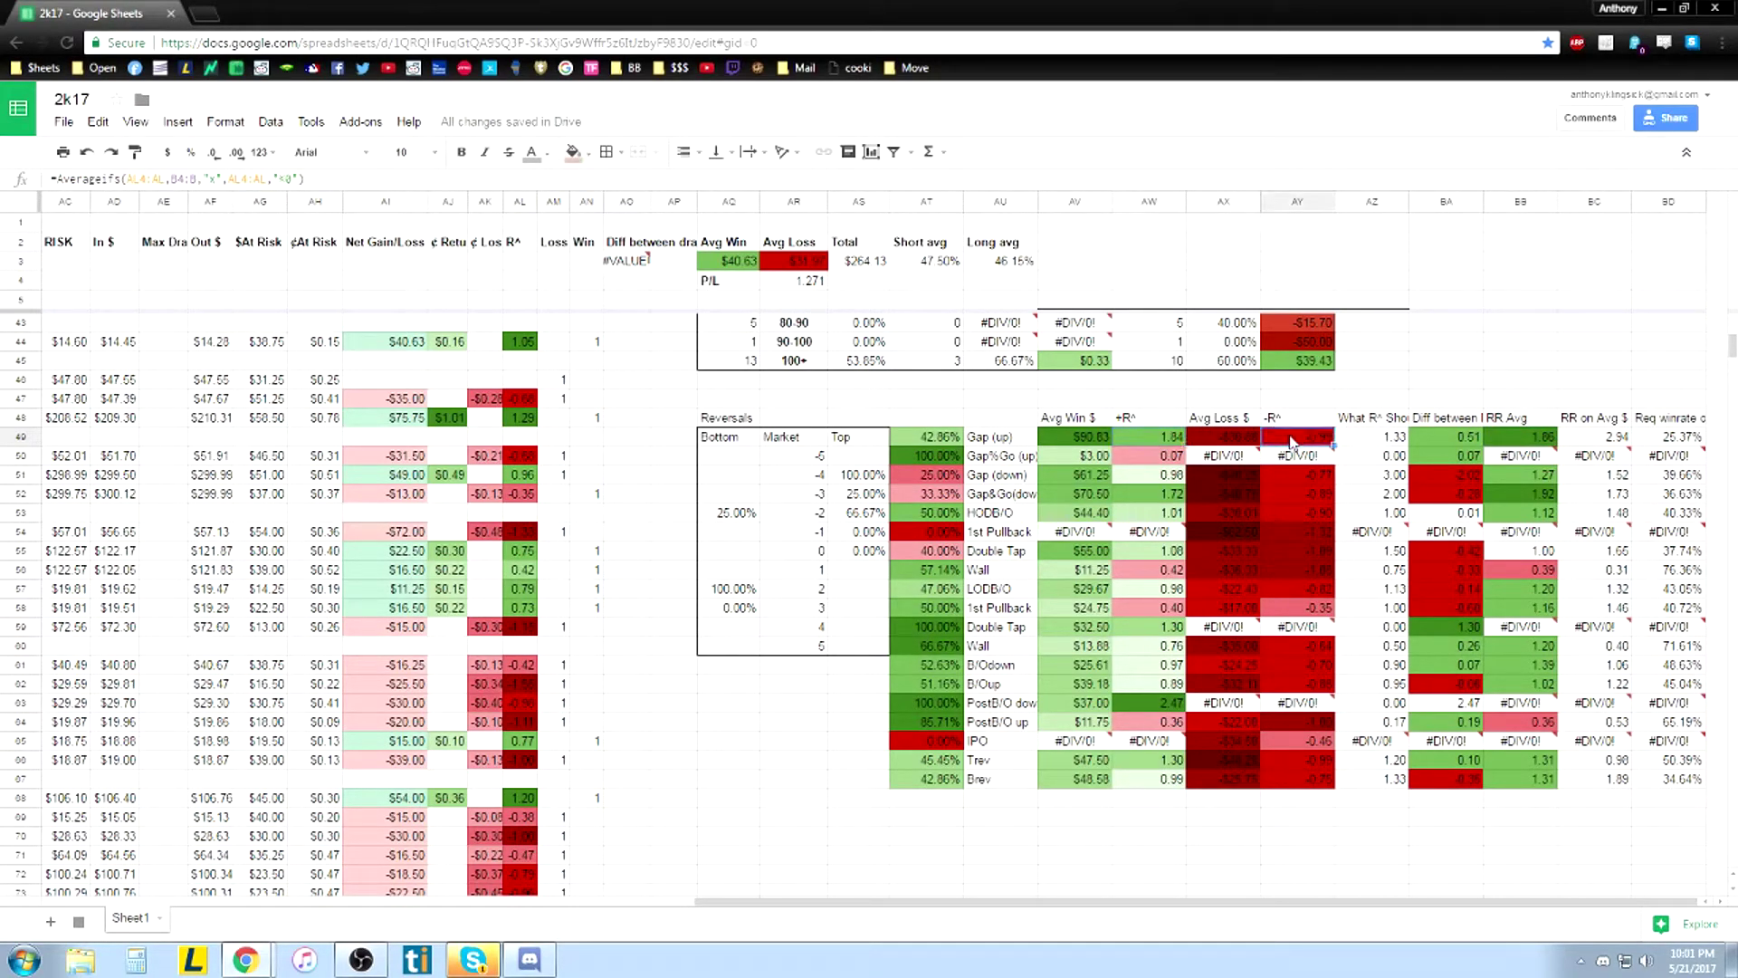
pyautogui.moveTo(1535, 436); pyautogui.dragTo(1544, 797)
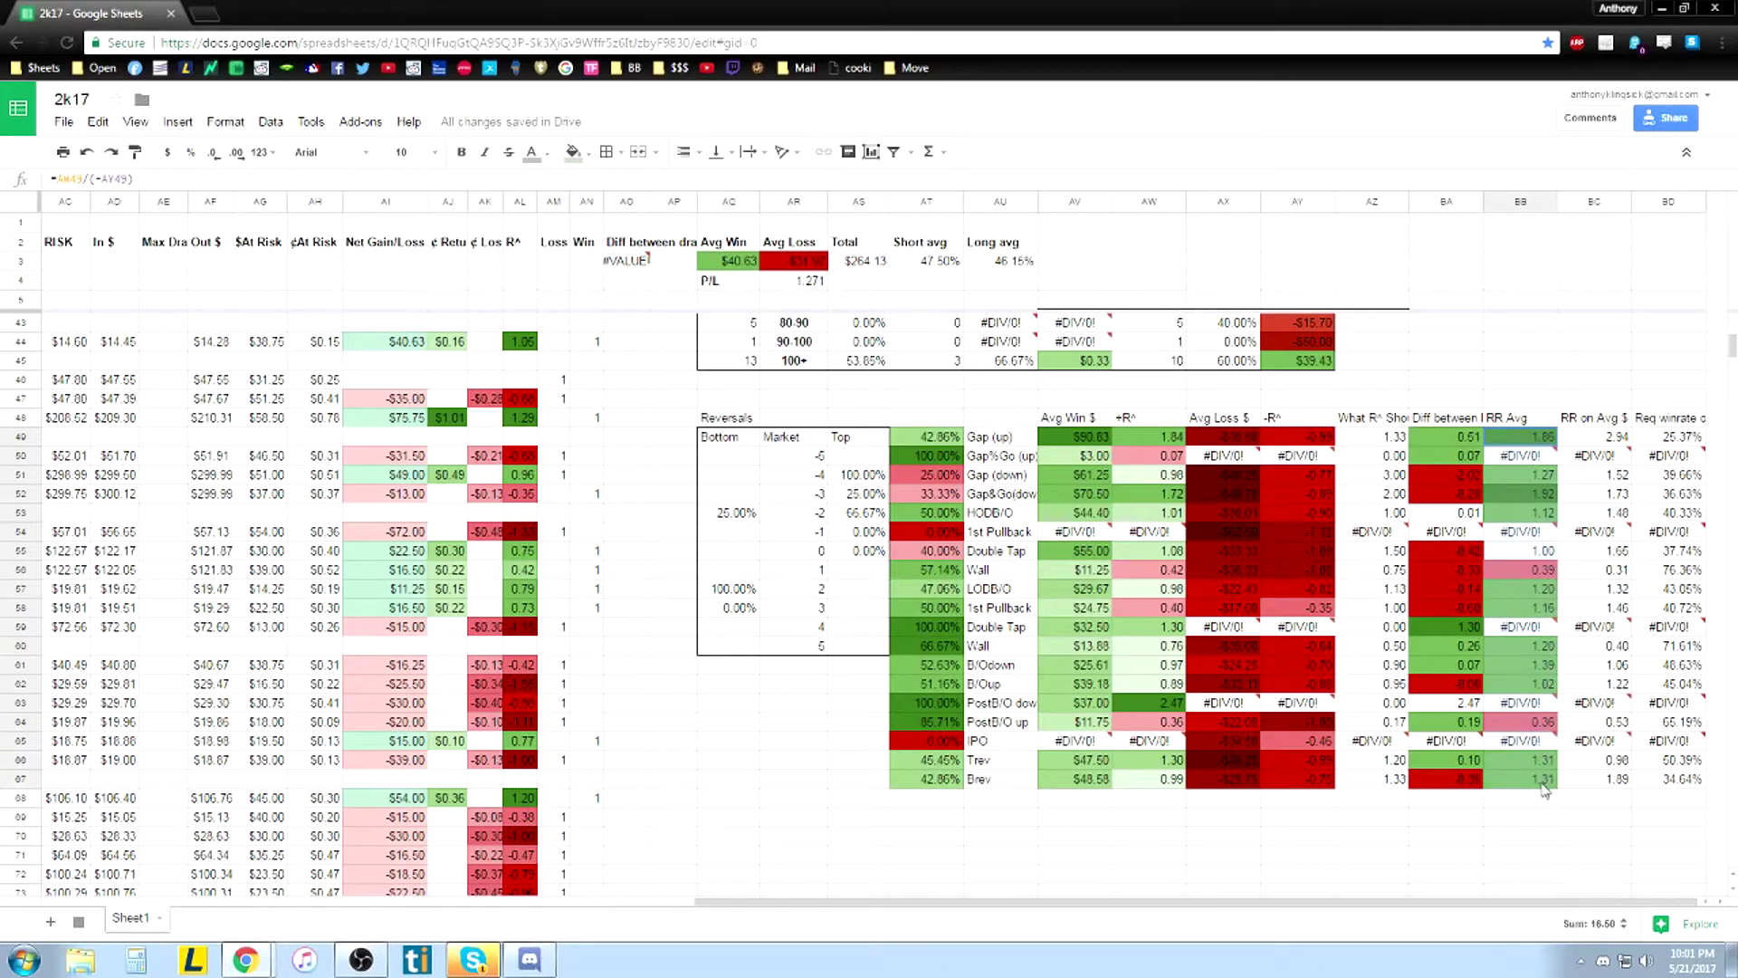
pyautogui.click(1538, 801)
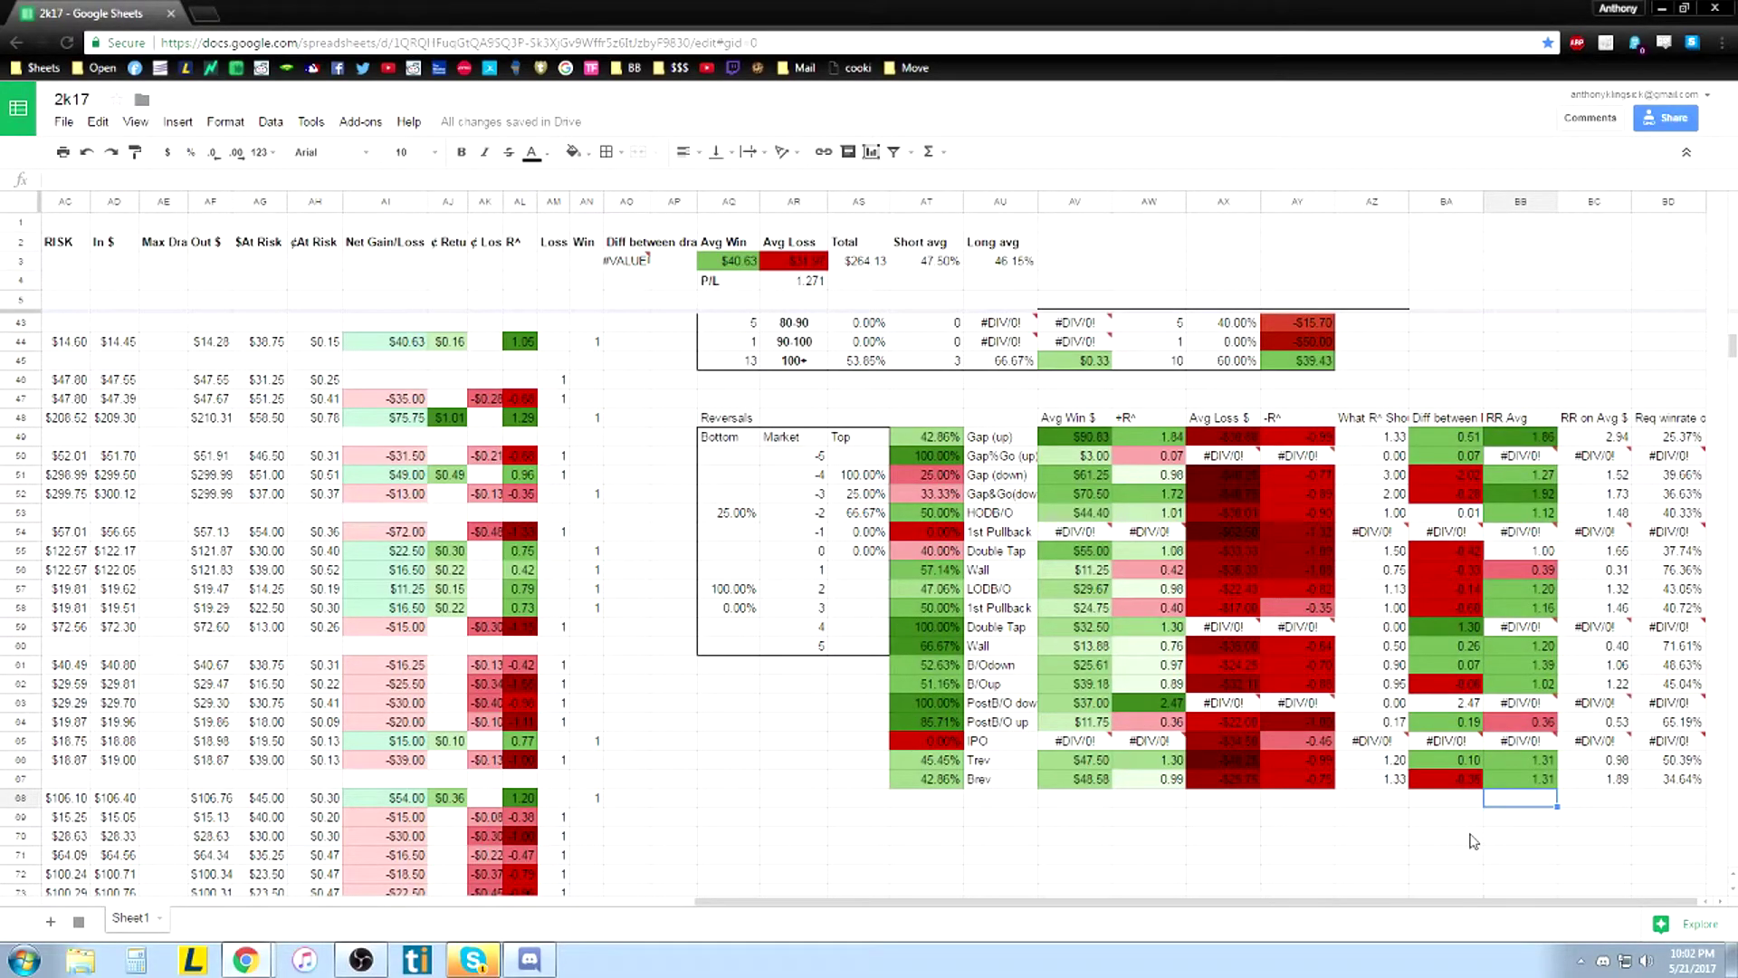
# Examine Gap (up)'s RR on Avg $ W/L formula along with the Avg Win $ and Avg Loss $ formulas it draws on
pyautogui.click(1601, 421)
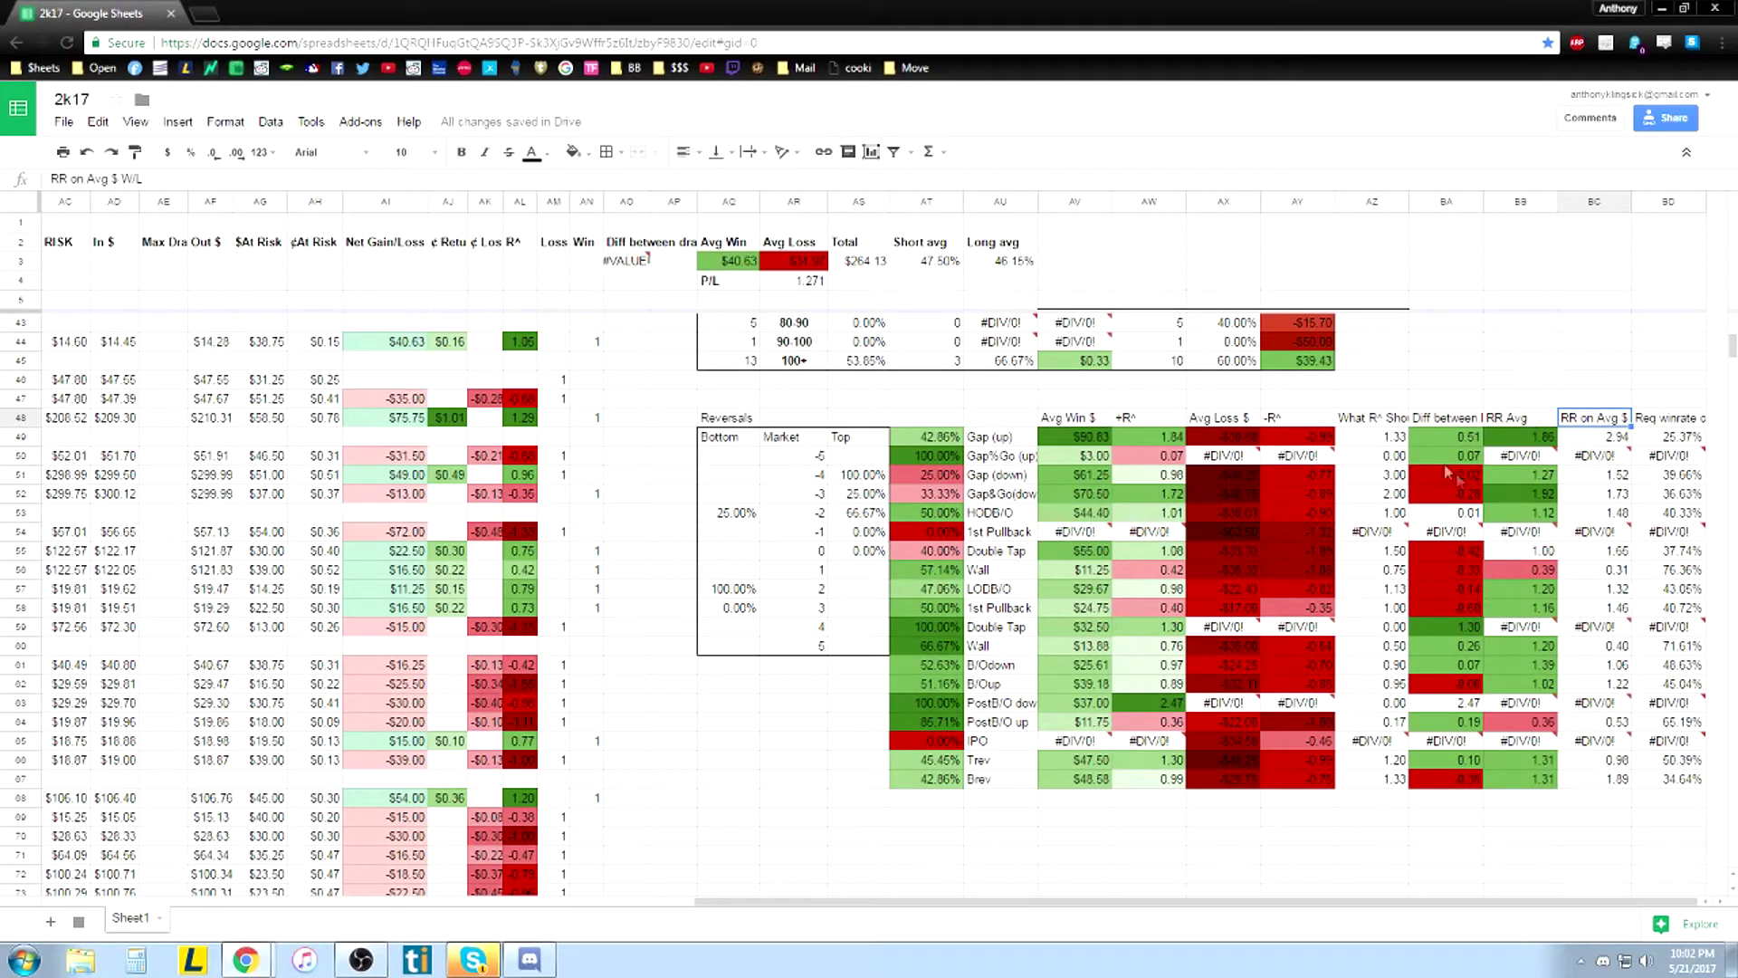
pyautogui.moveTo(1598, 449)
pyautogui.click(1619, 441)
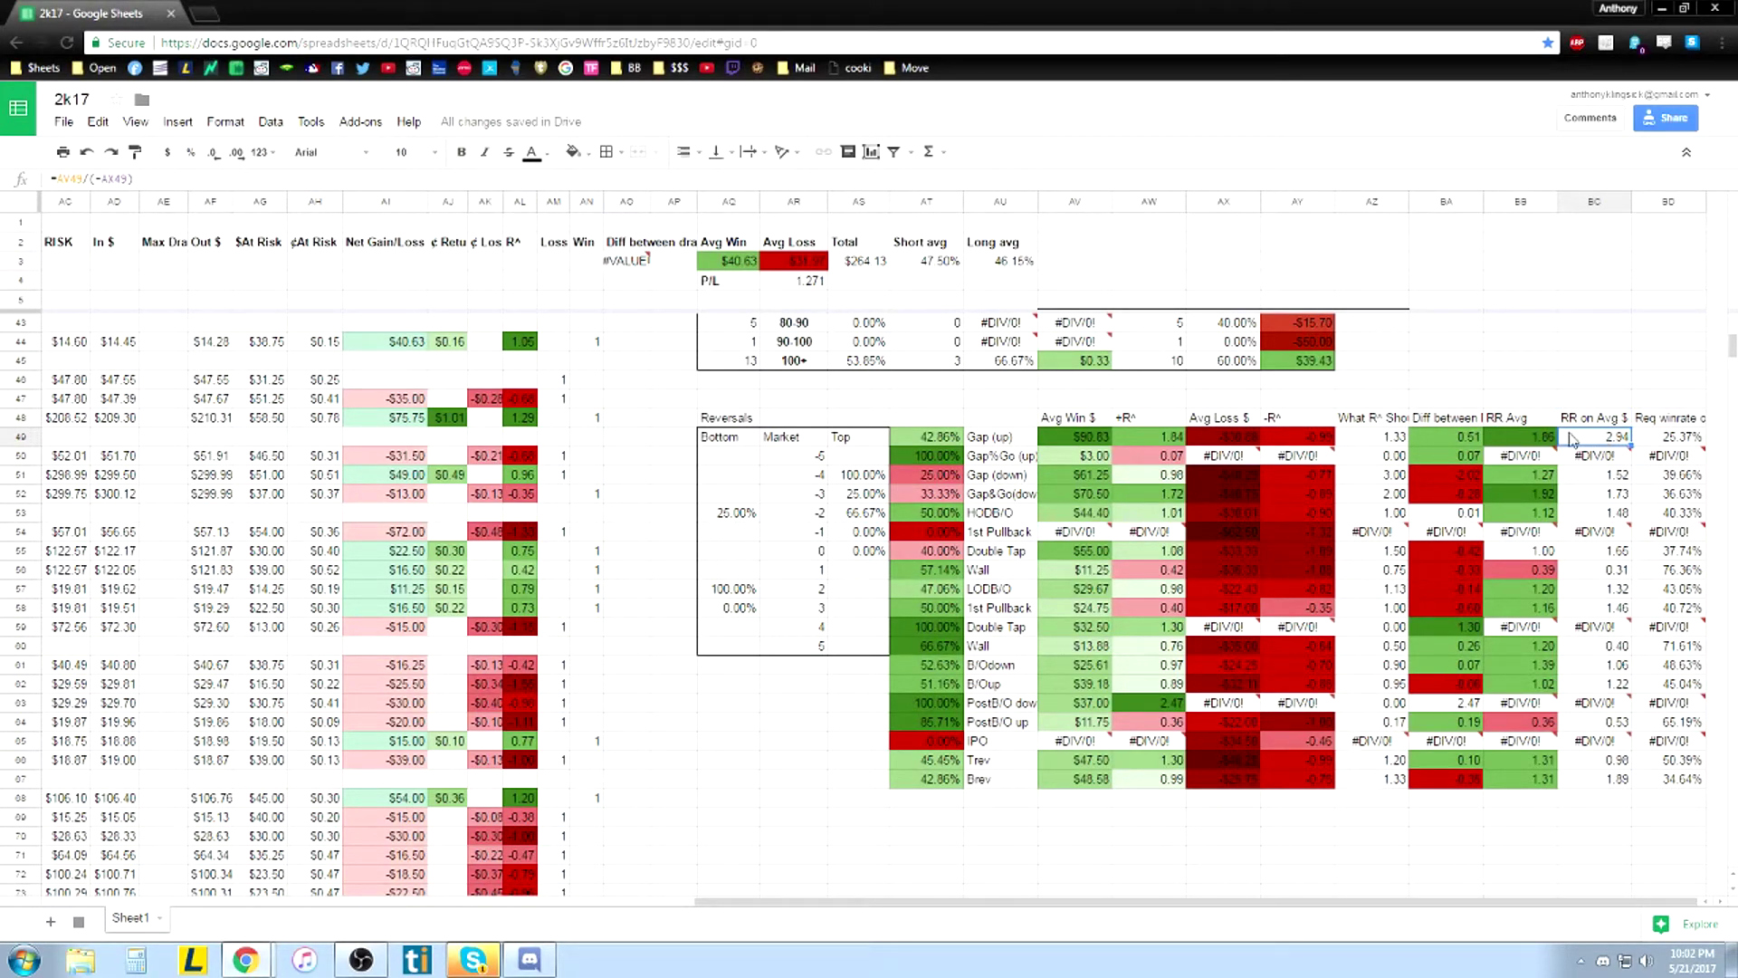
pyautogui.click(1250, 441)
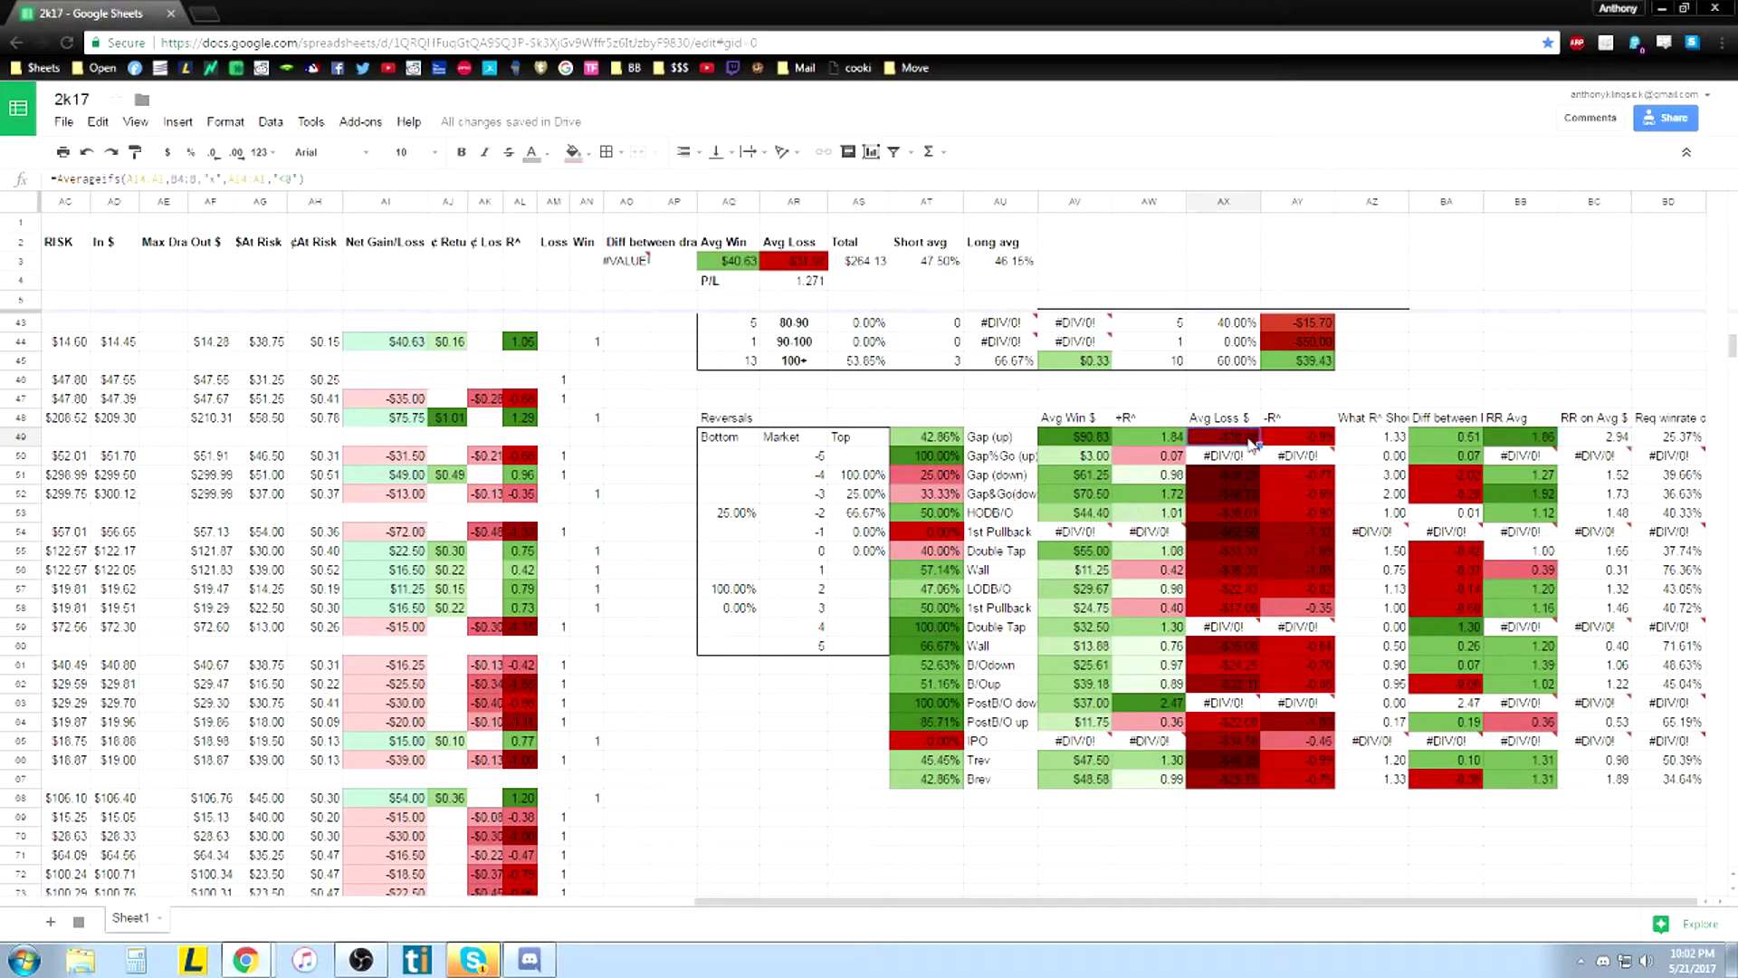
pyautogui.click(1100, 442)
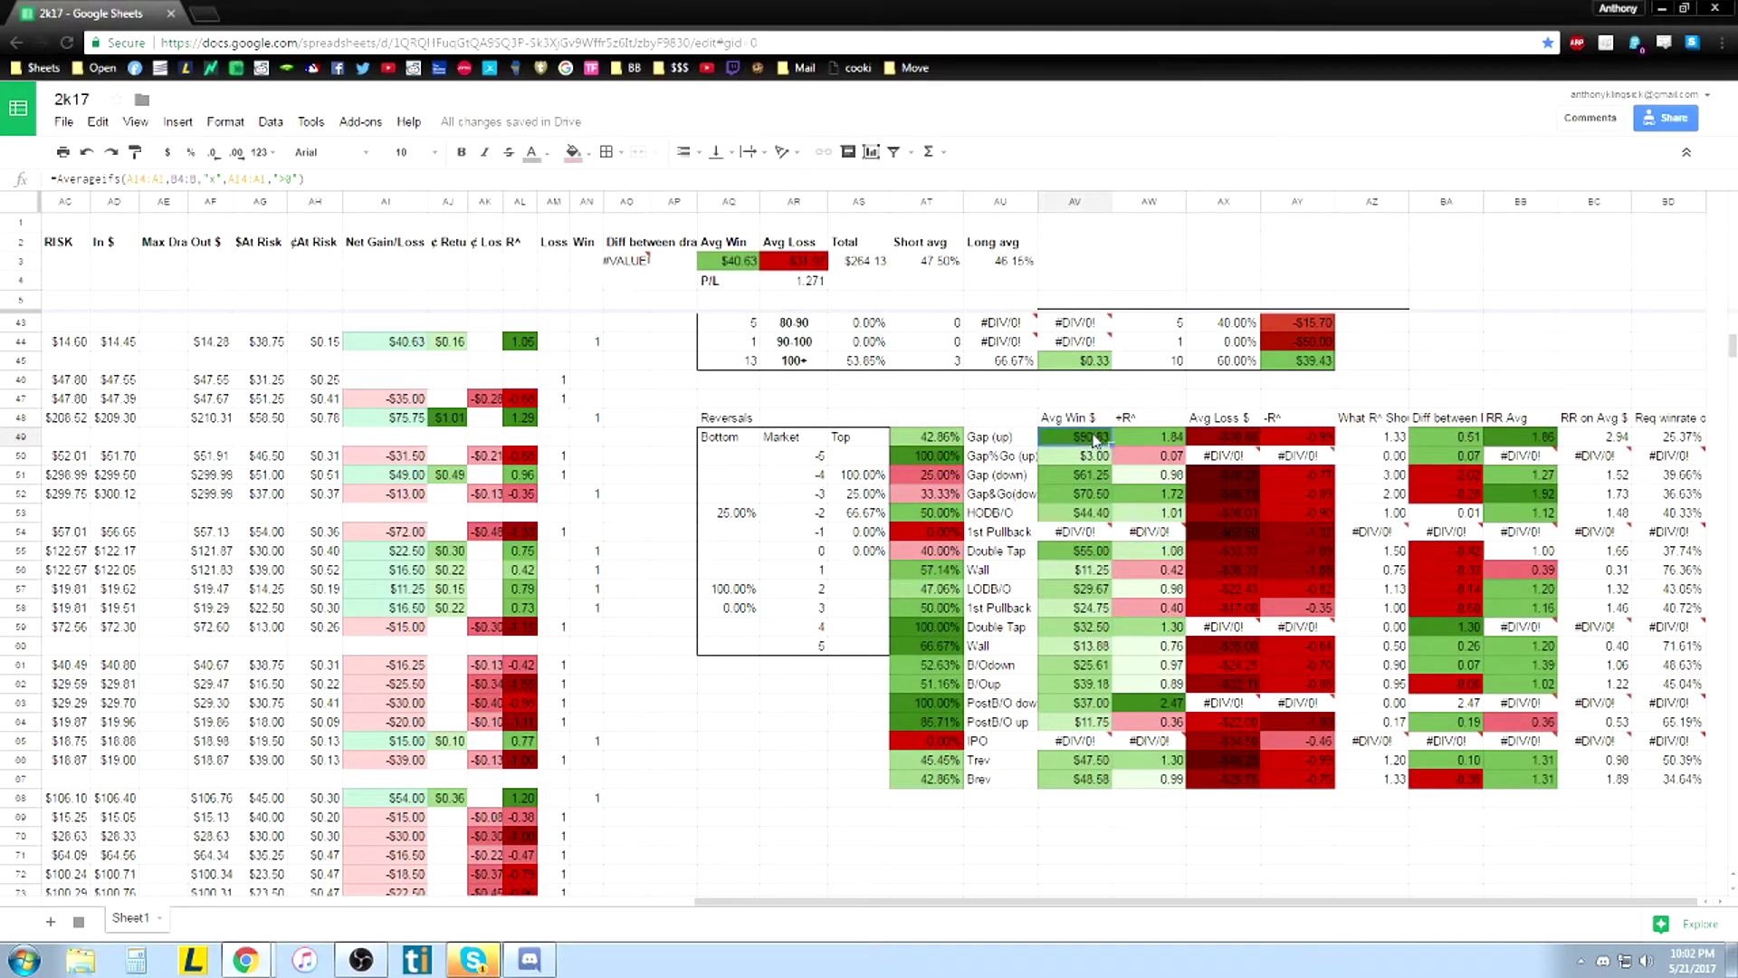
pyautogui.click(1610, 442)
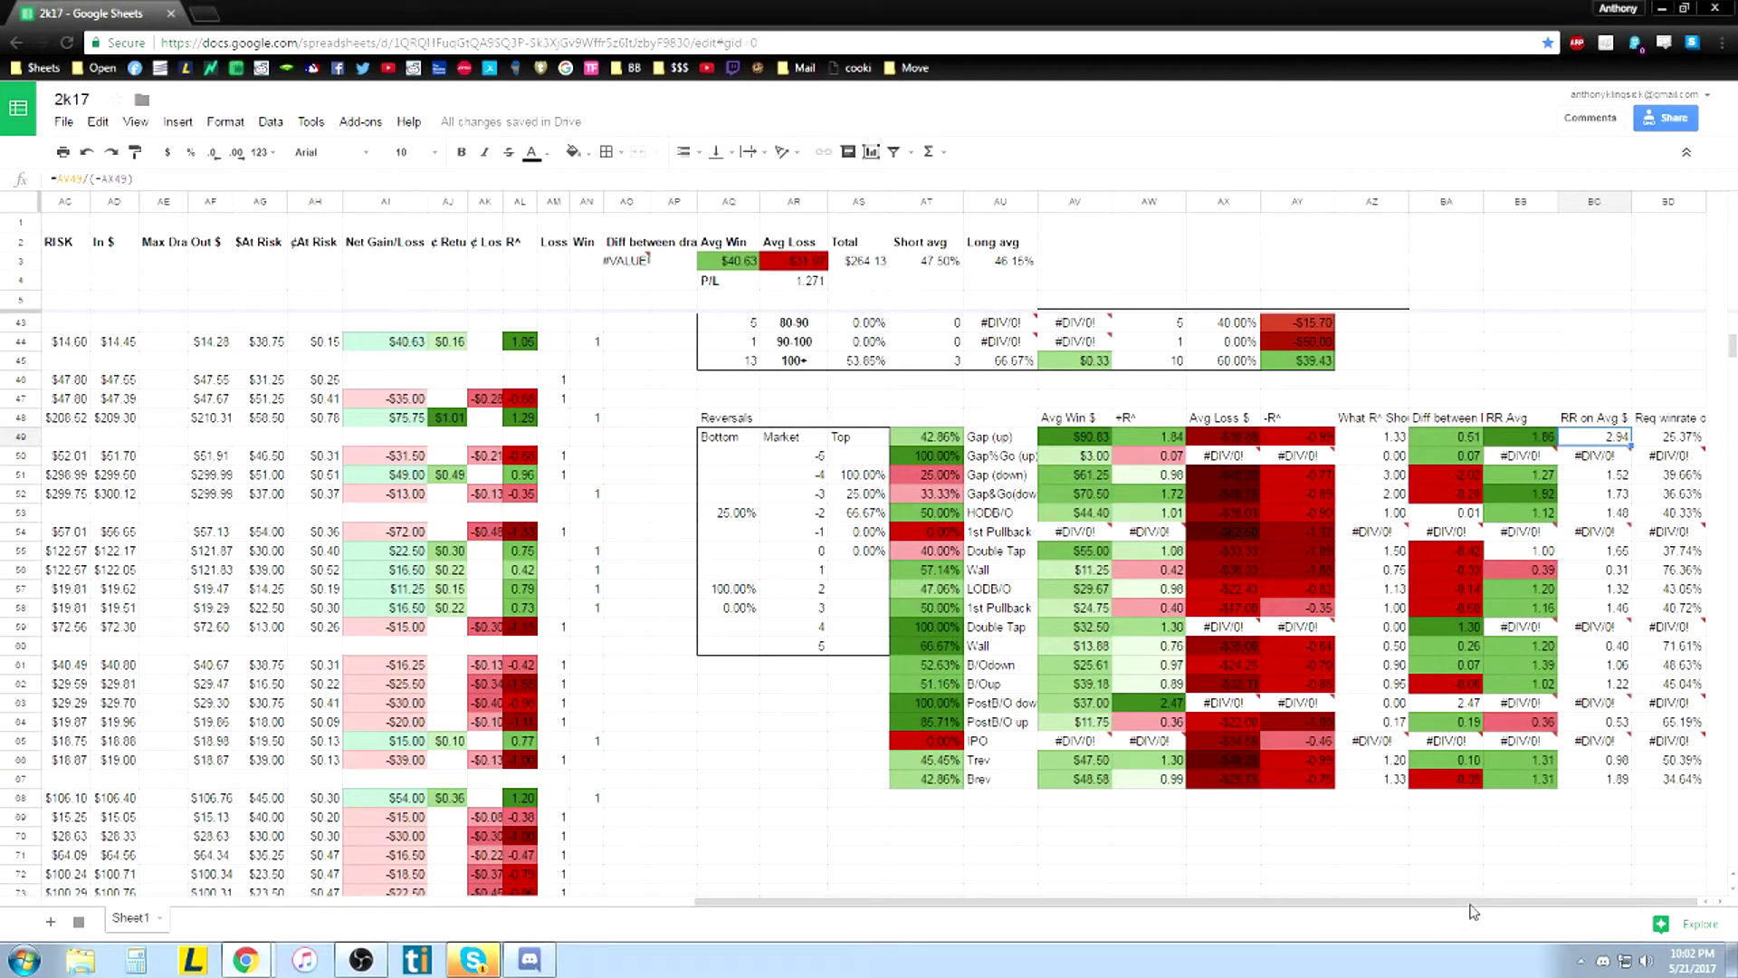
# Compare the Req winrate on $ column heading with What R^ Should be based on Win Rate
pyautogui.click(1680, 419)
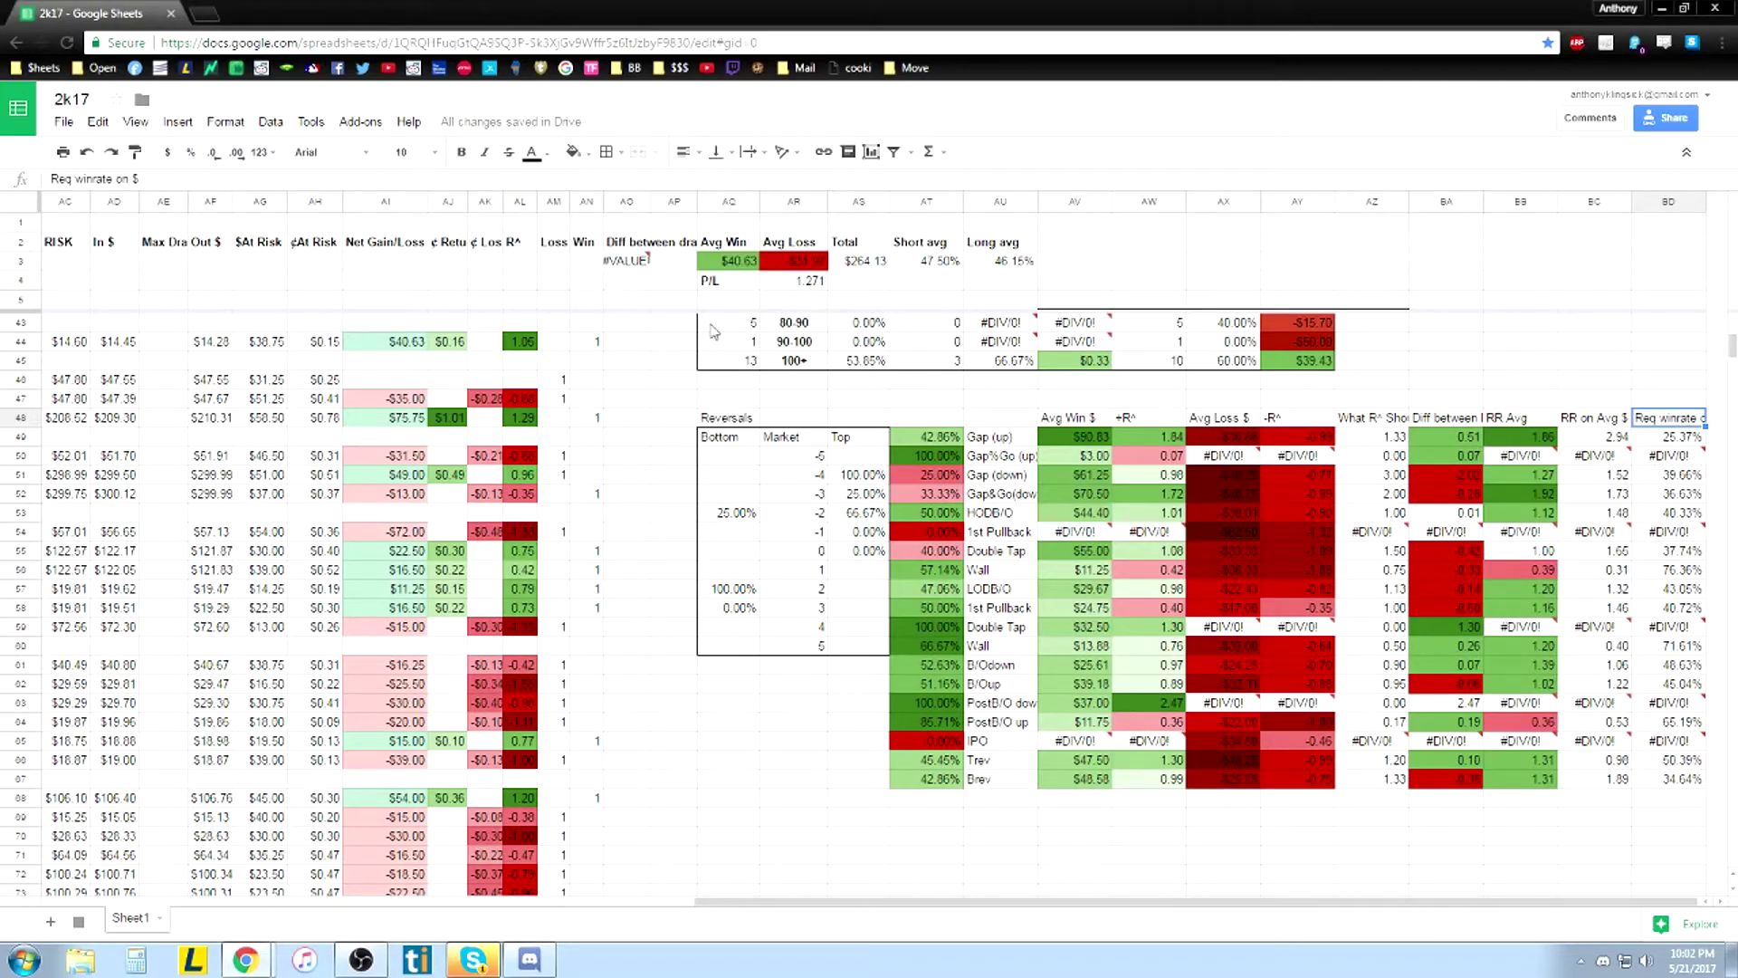
pyautogui.click(1401, 423)
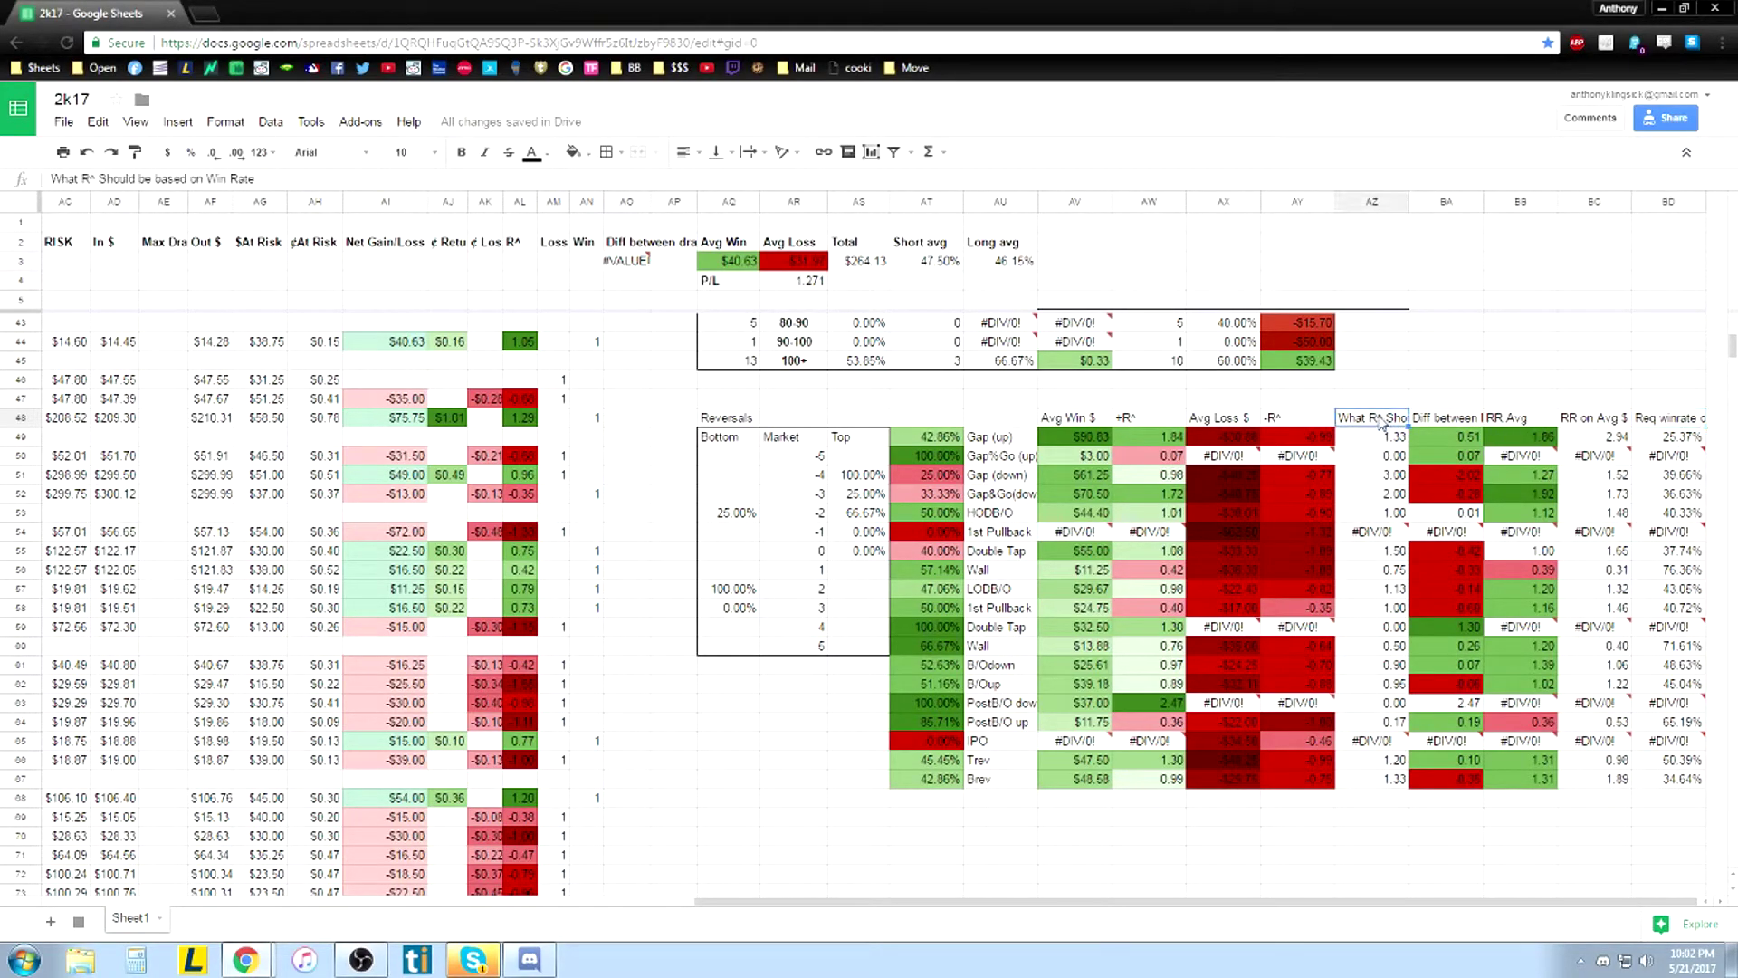
pyautogui.click(1668, 421)
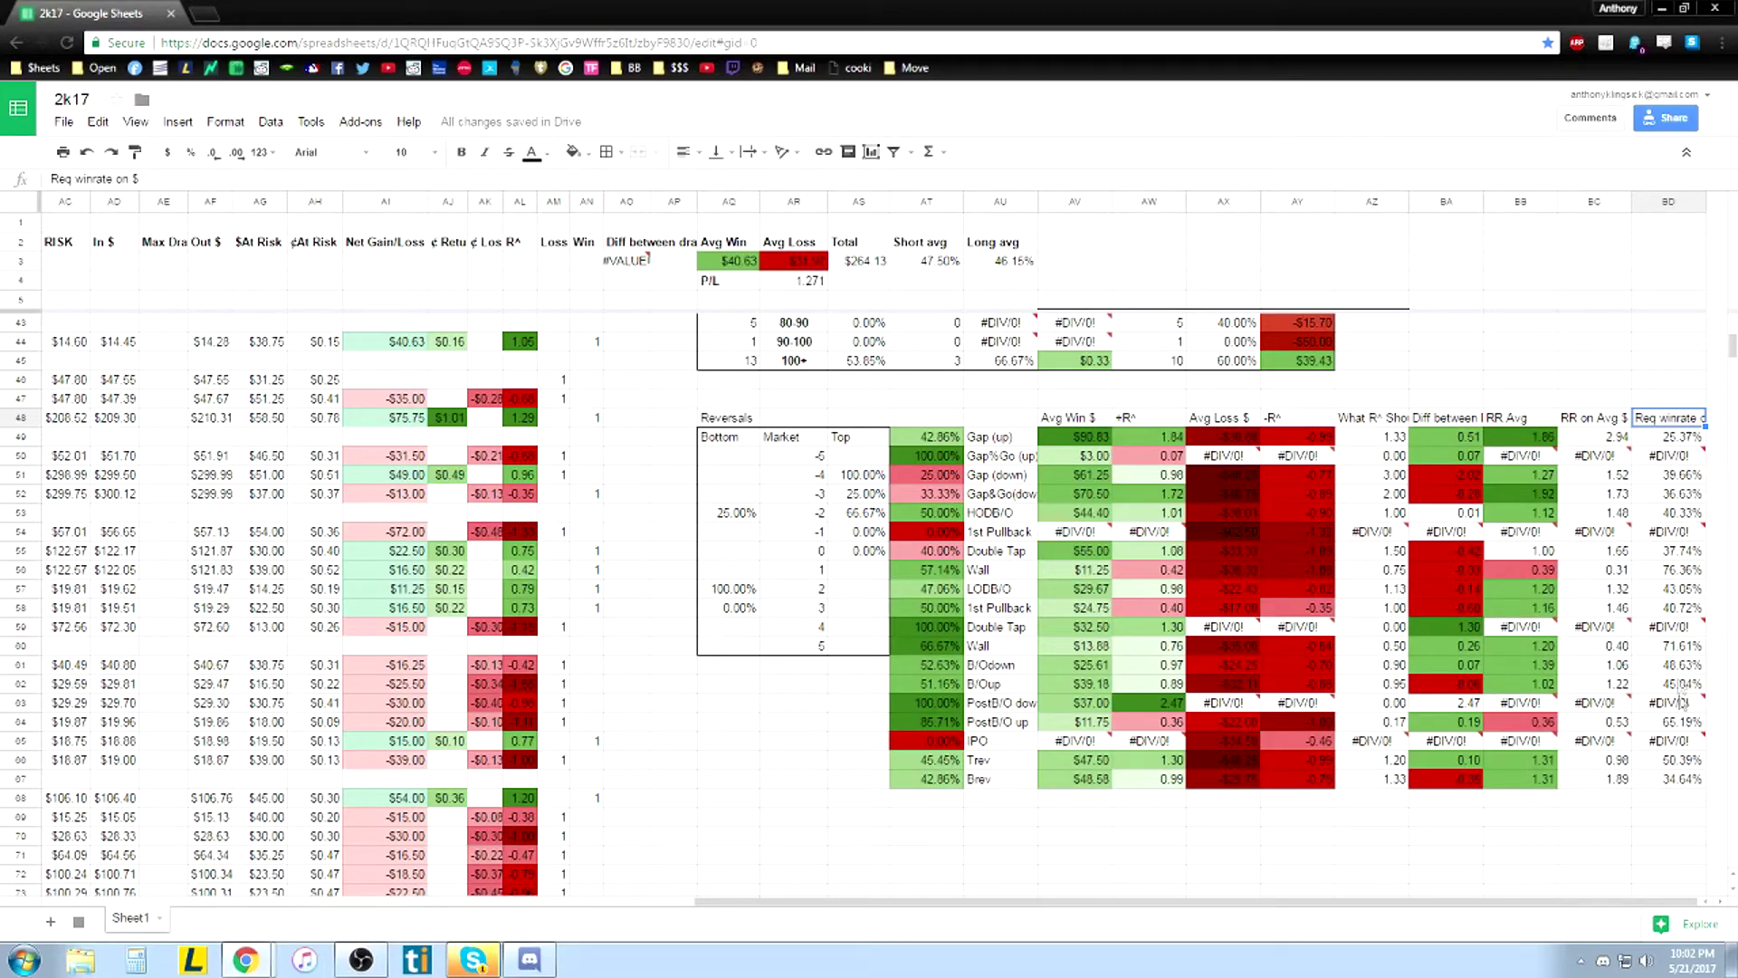
# Check the row 60 Wall setup's required win rate formula, then its Avg Win $ and Avg Loss $ formulas
pyautogui.click(1675, 650)
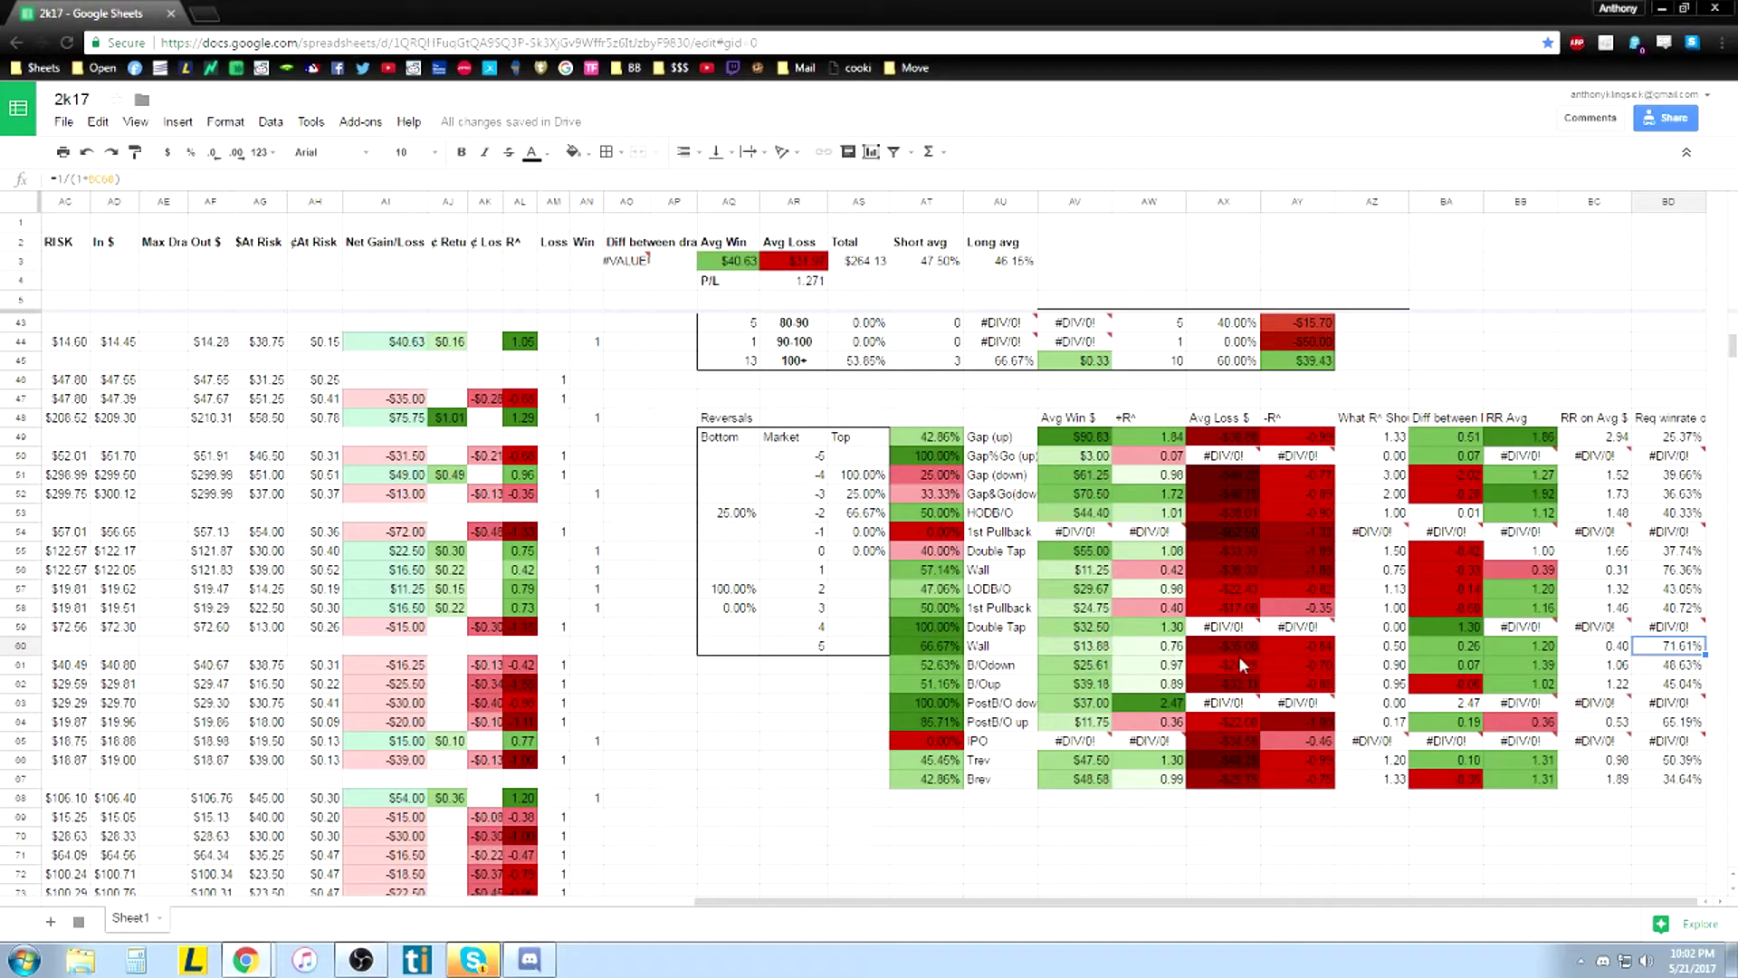
pyautogui.click(1003, 651)
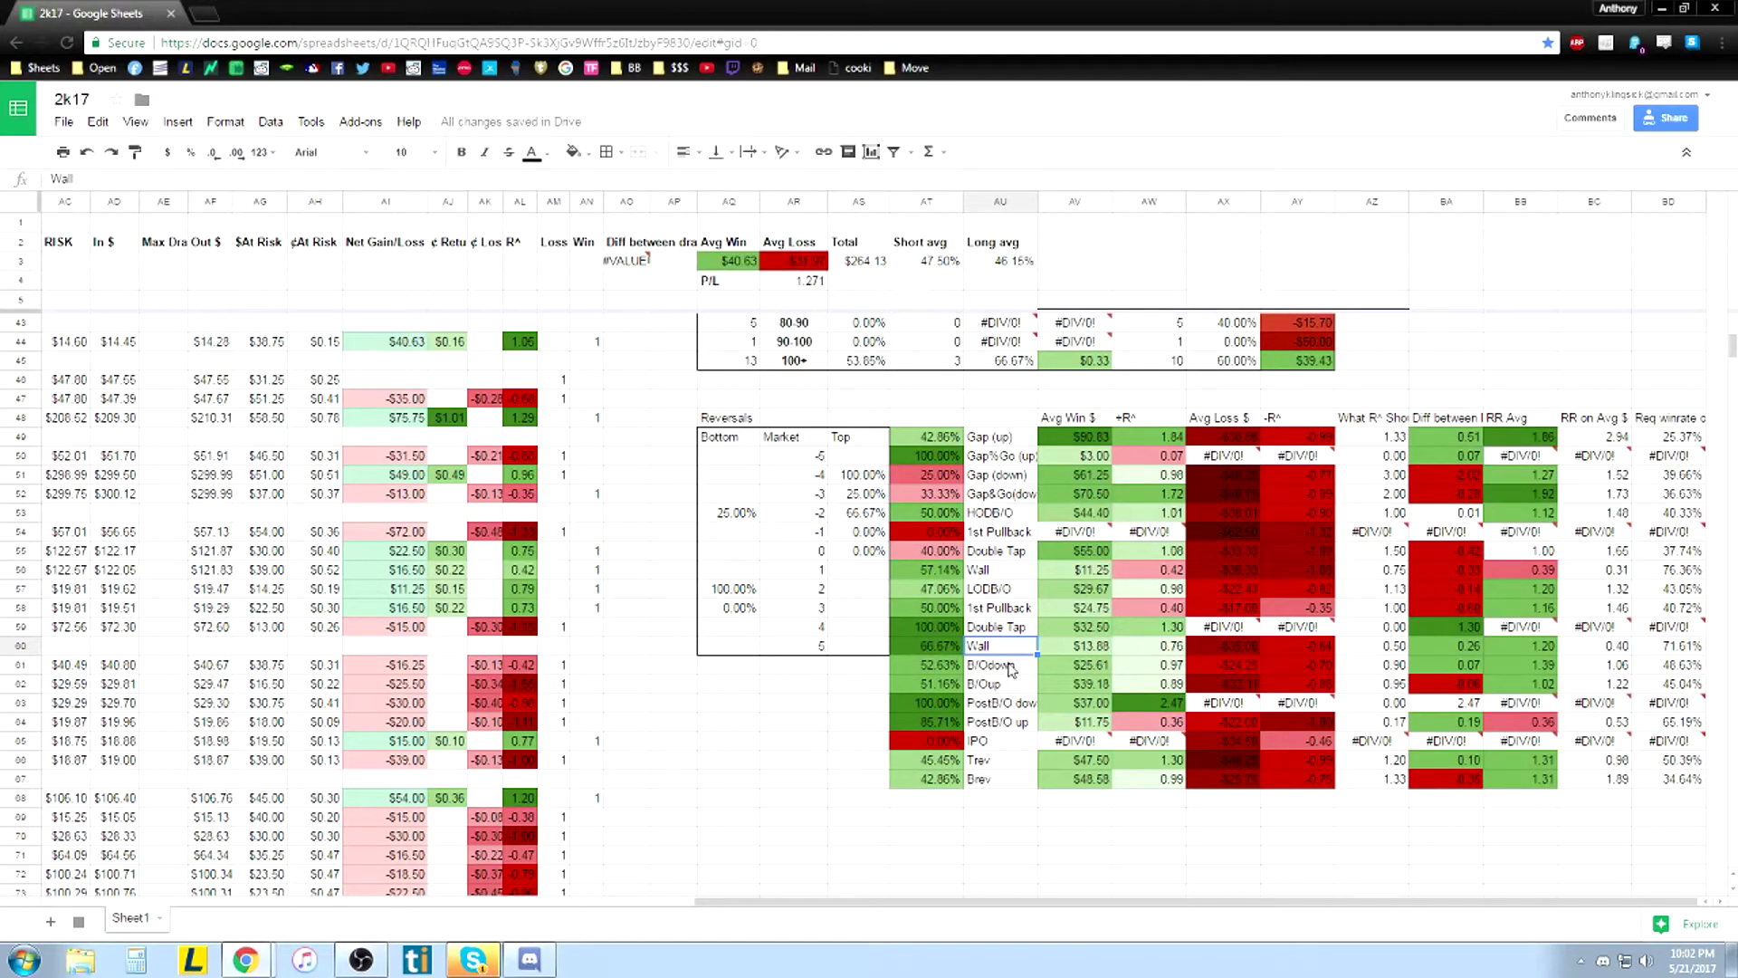
pyautogui.click(1084, 648)
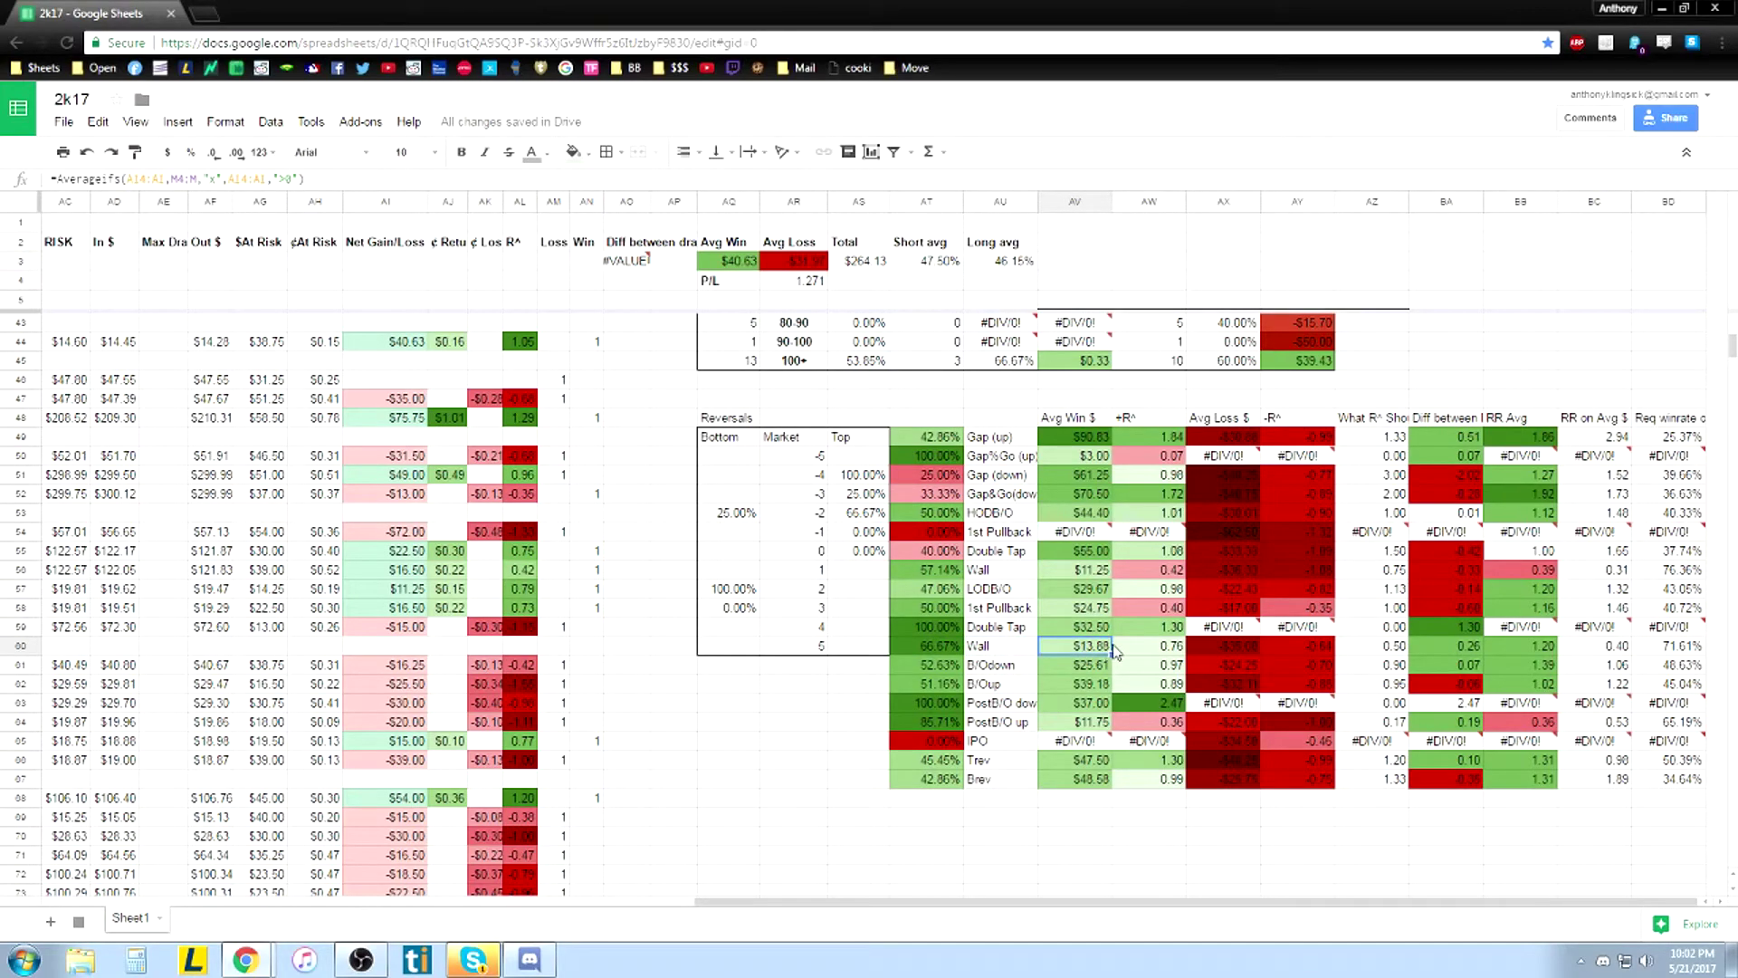
pyautogui.click(1245, 648)
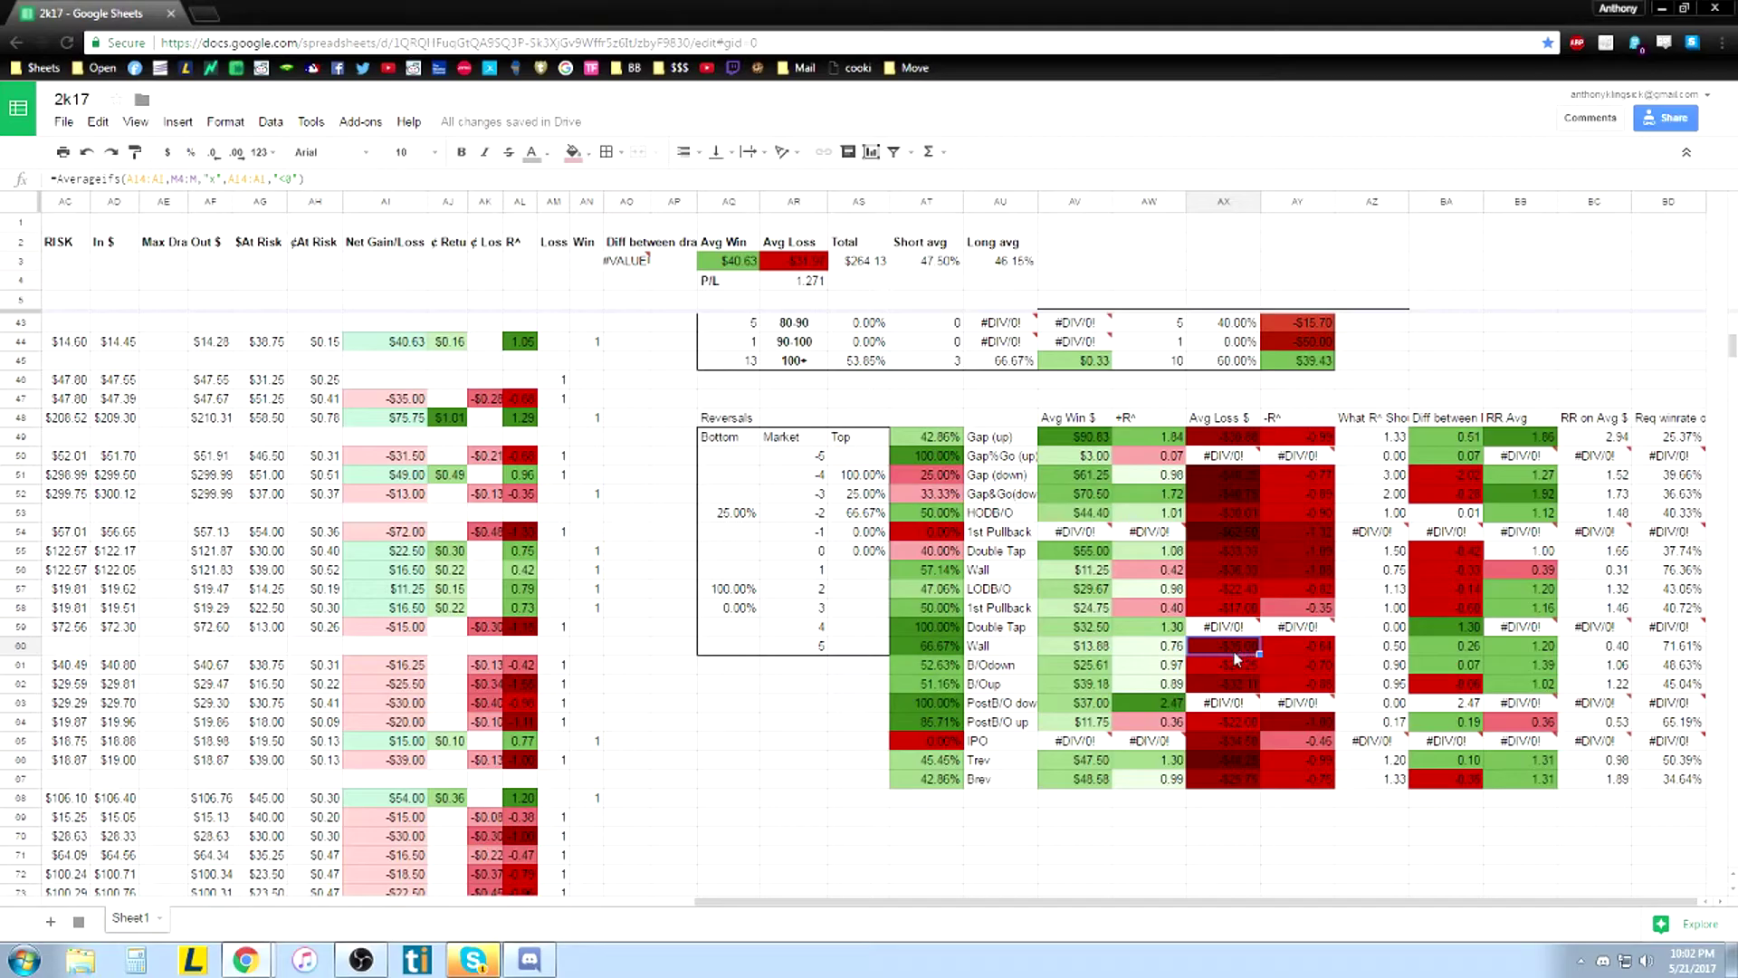
# Return to the summary statistics near the sheet's start and inspect the R^ formulas of the trades in rows 7 and 13
pyautogui.scroll(2, 1021, 569)
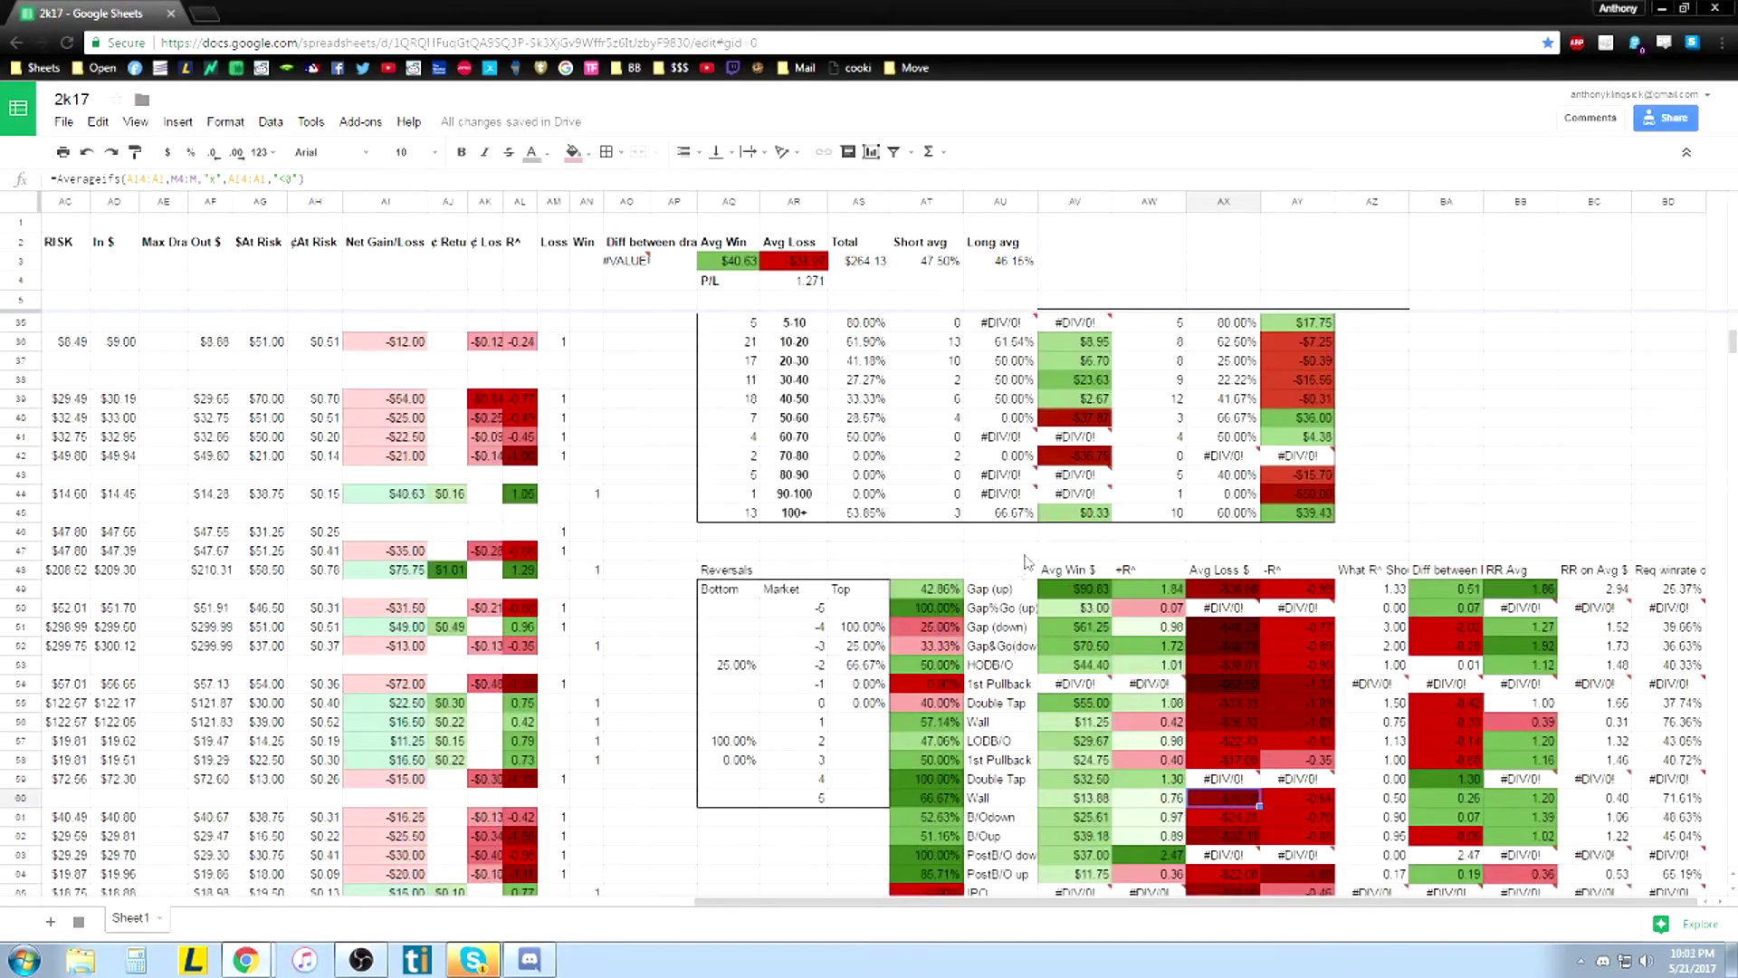
pyautogui.scroll(6, 1021, 569)
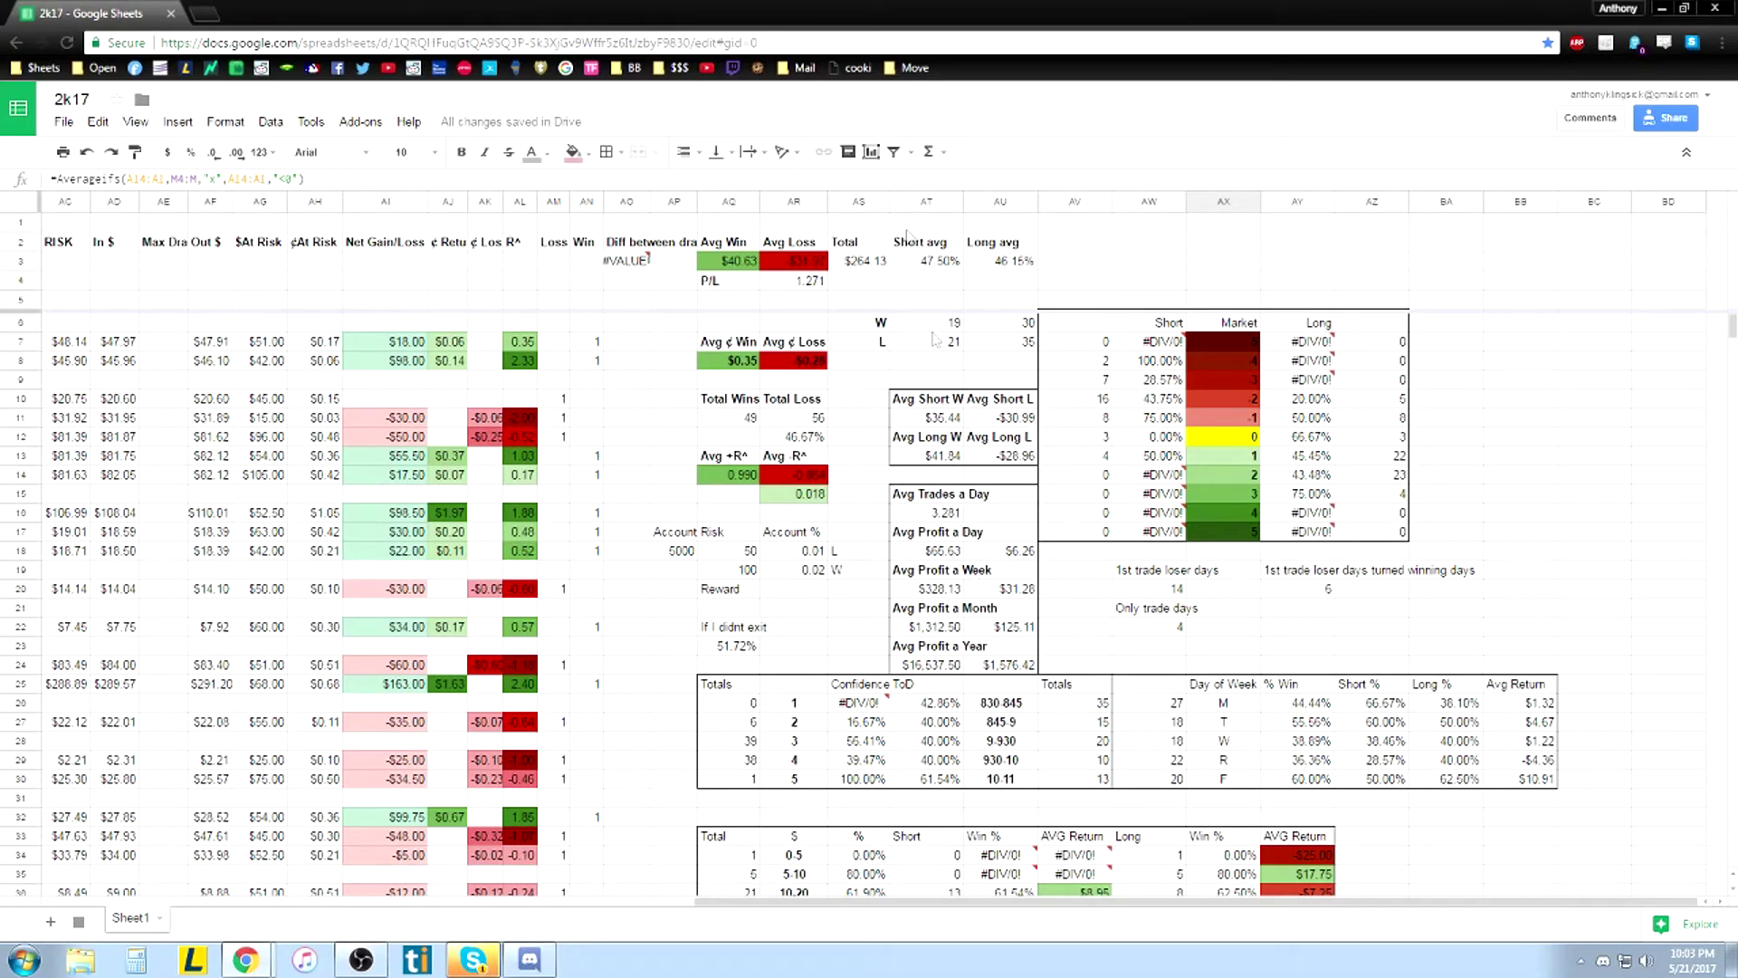
pyautogui.scroll(-1, 637, 427)
pyautogui.scroll(1, 543, 380)
pyautogui.click(522, 342)
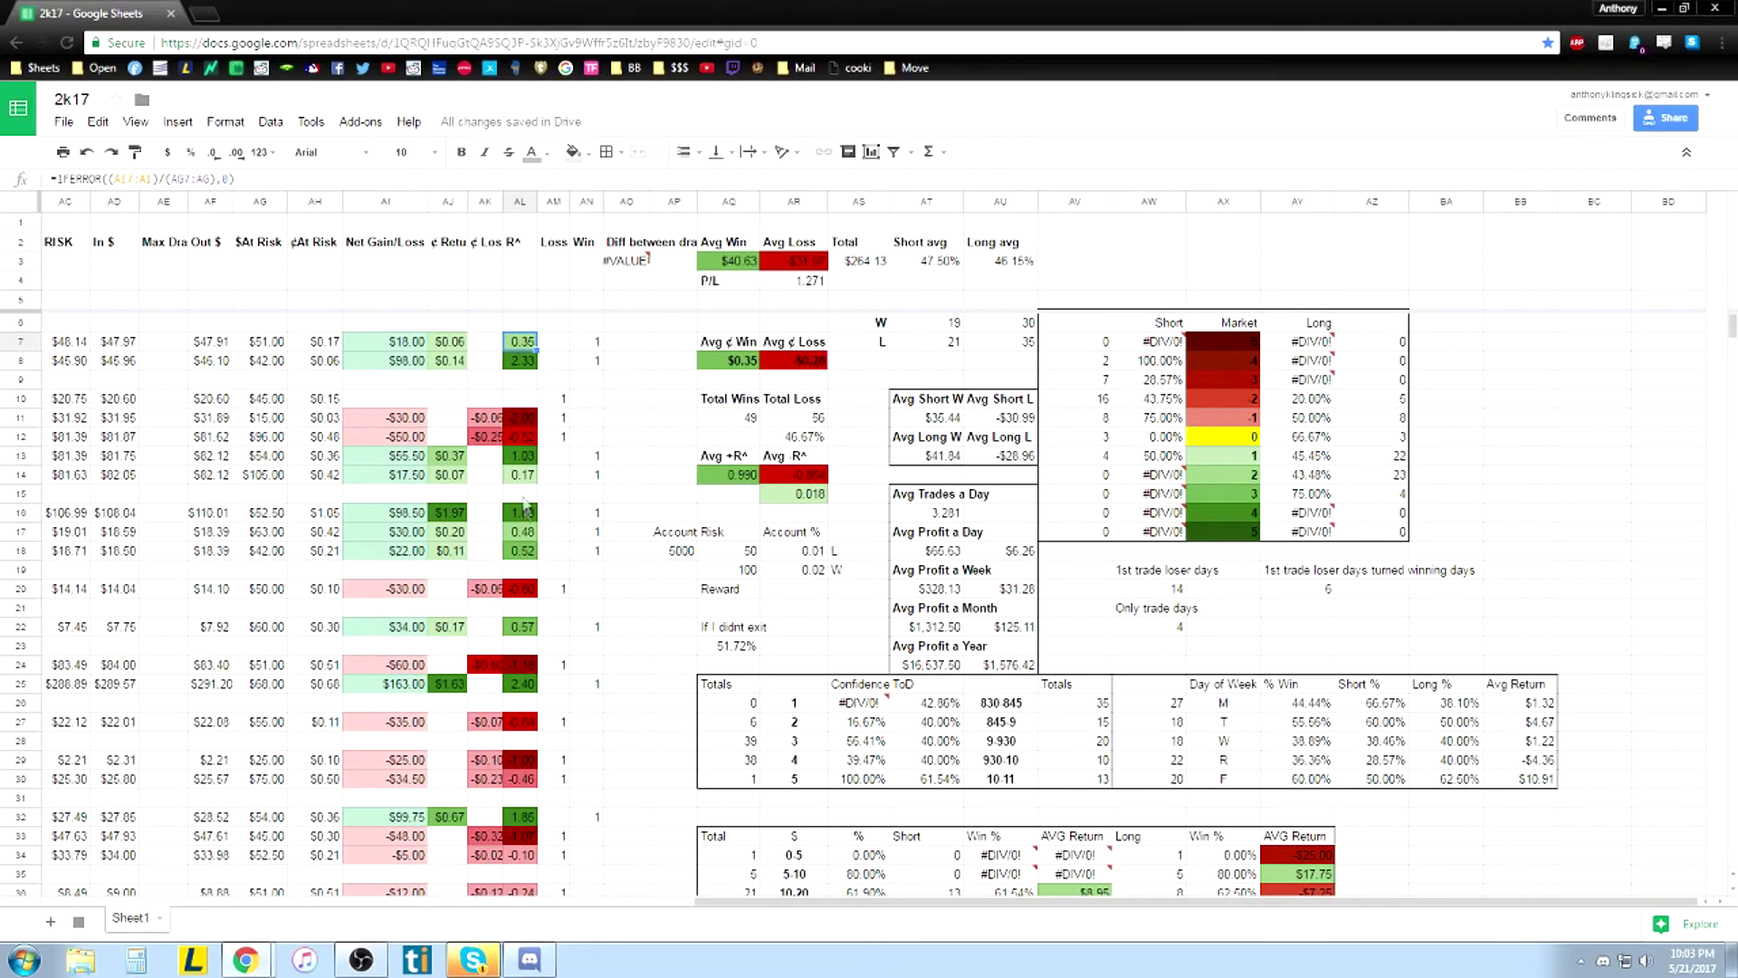
pyautogui.click(533, 457)
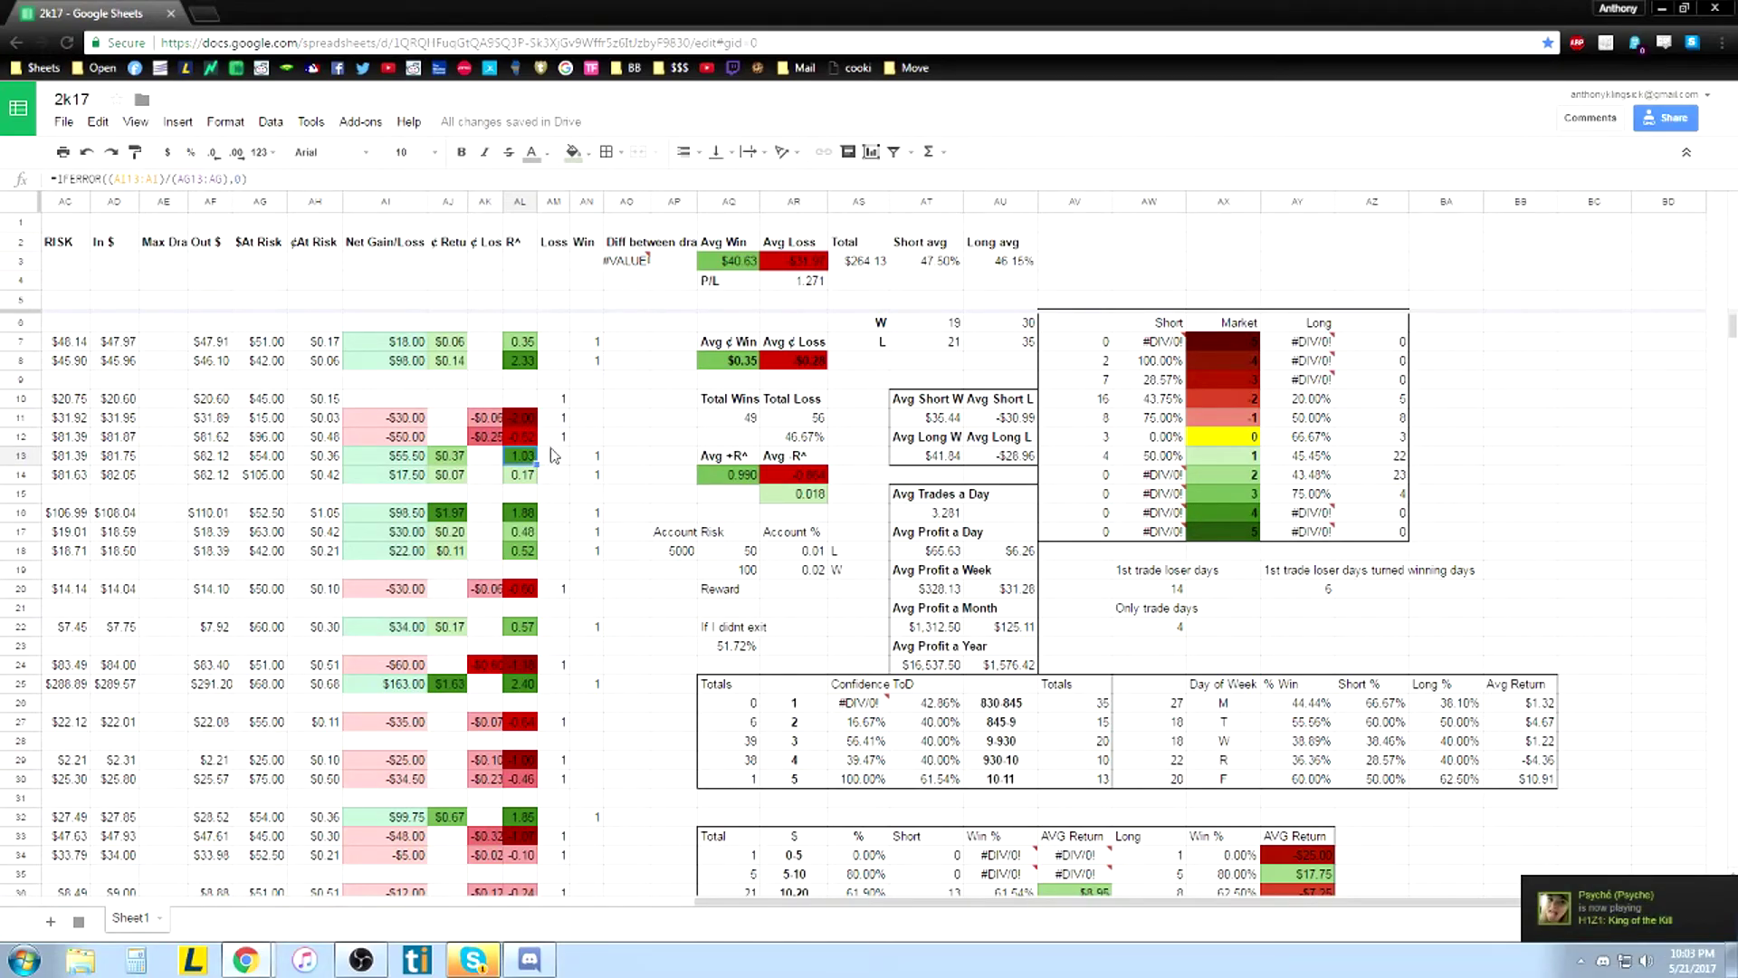
# Inspect the full $At Risk formula of the row 12 DRI trade with its RISK and In $ inputs, leaving it unedited
pyautogui.scroll(-2, 554, 455)
pyautogui.scroll(1, 554, 455)
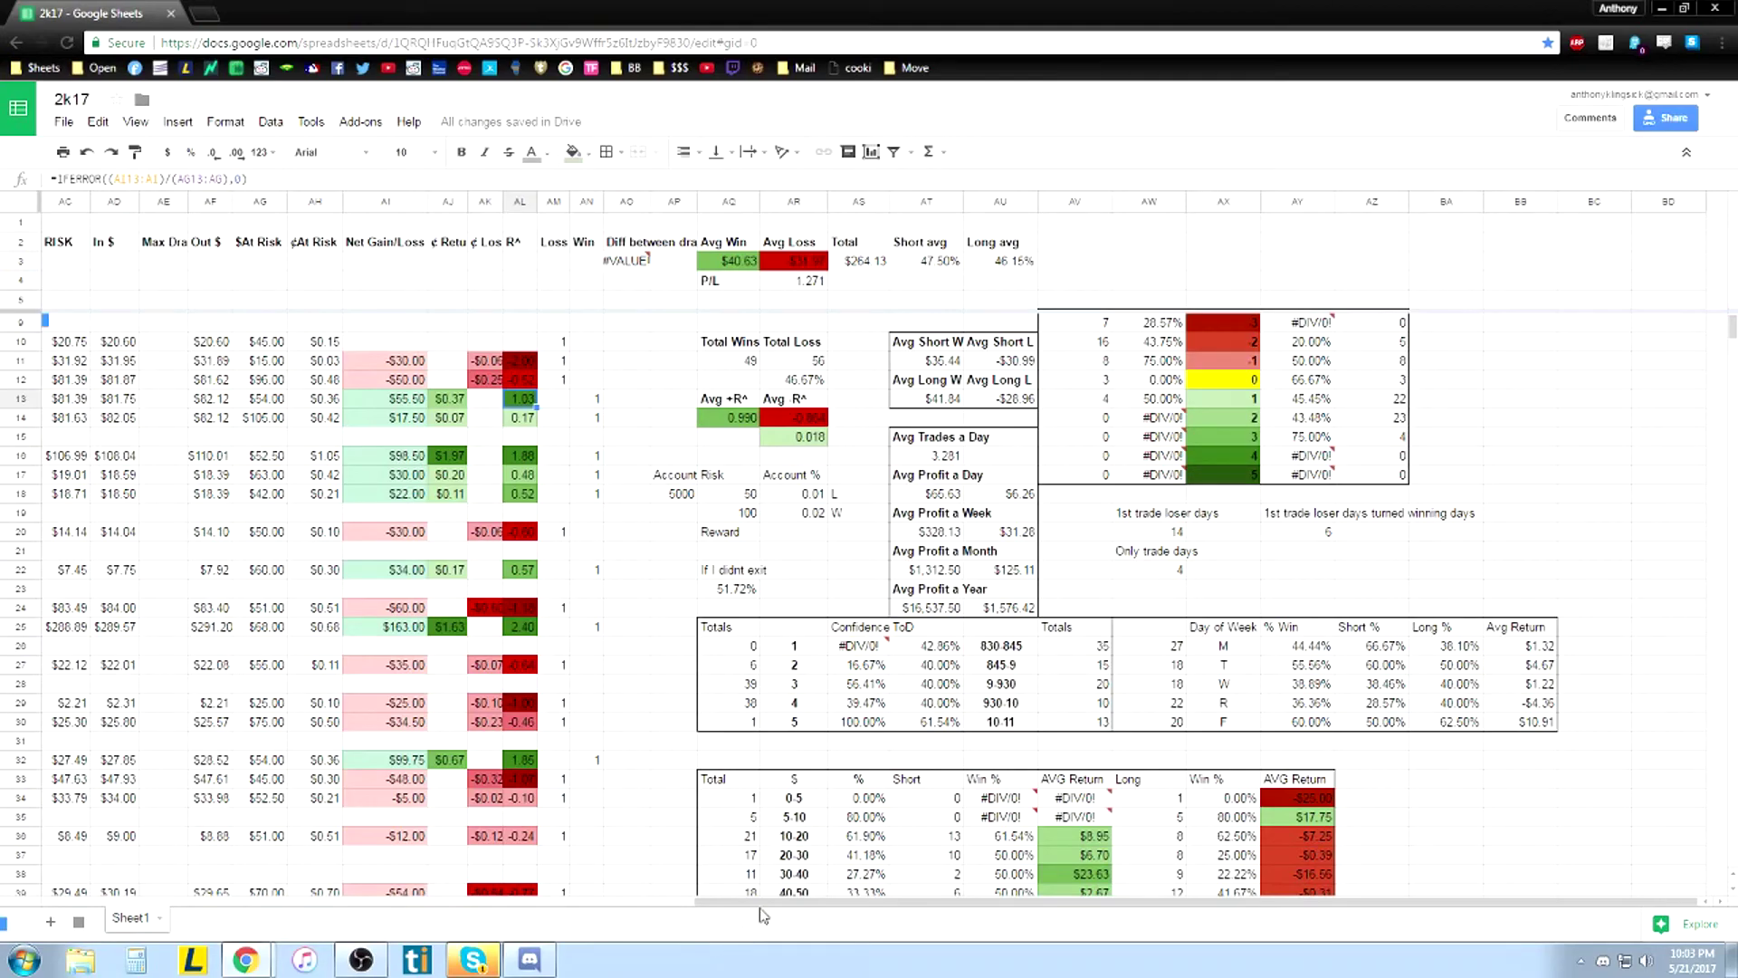
pyautogui.moveTo(756, 904); pyautogui.dragTo(59, 880)
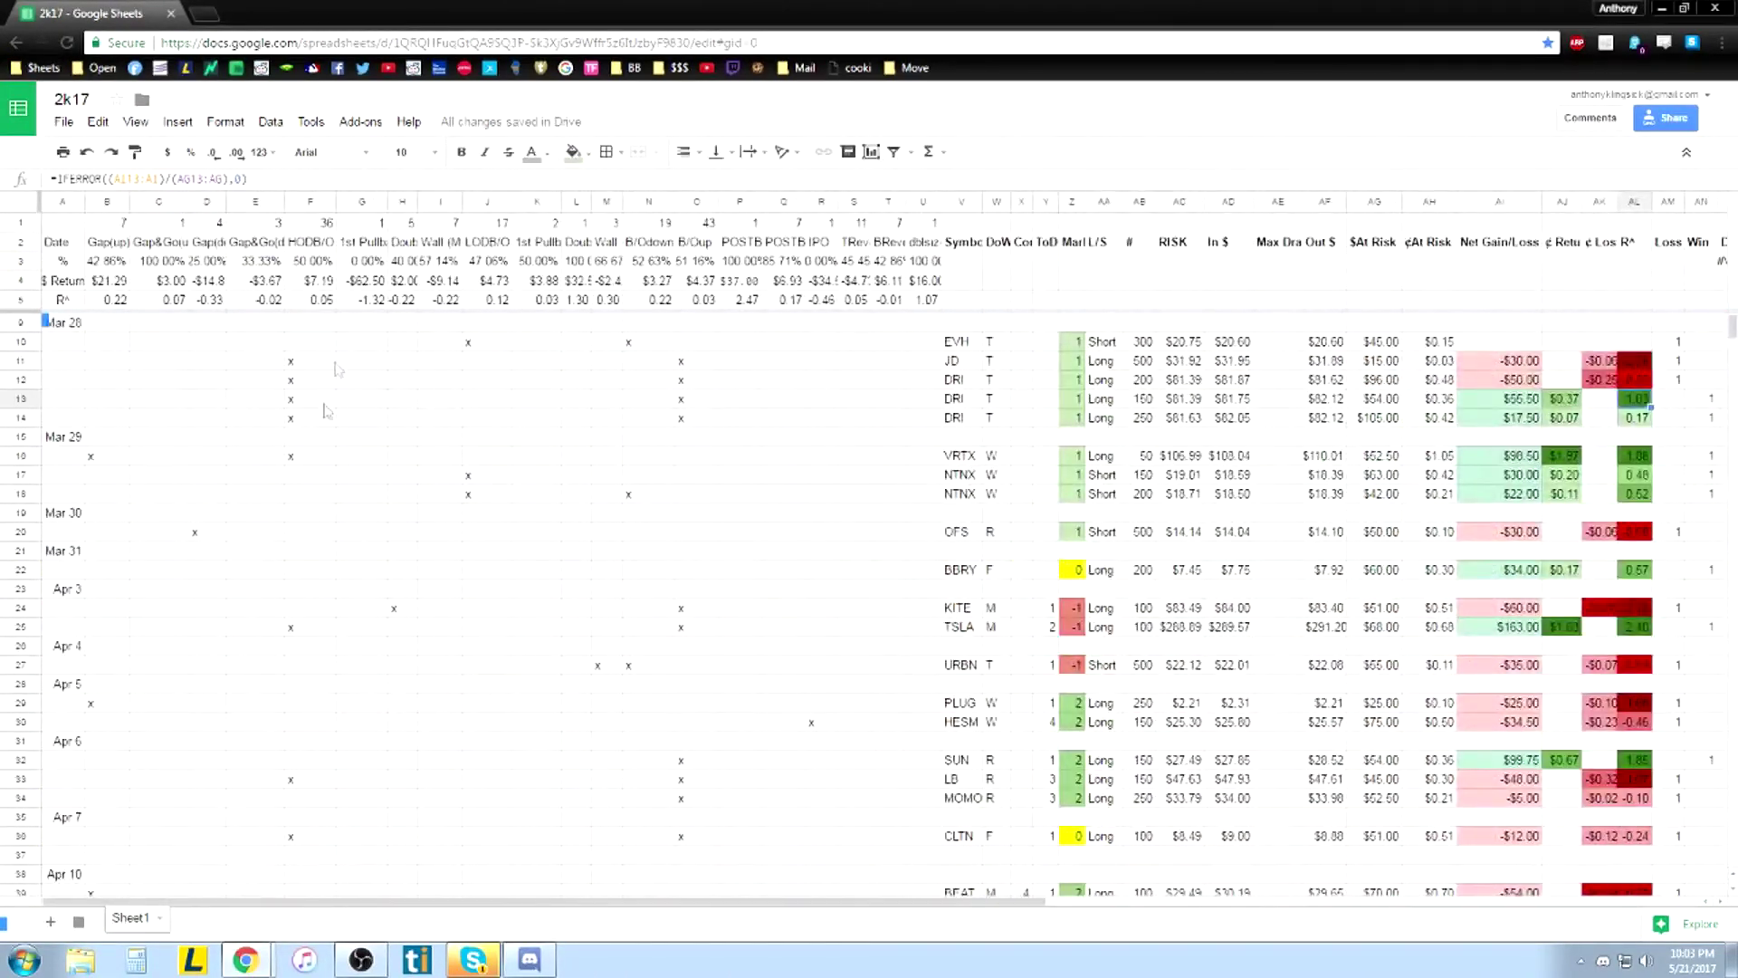
pyautogui.click(318, 300)
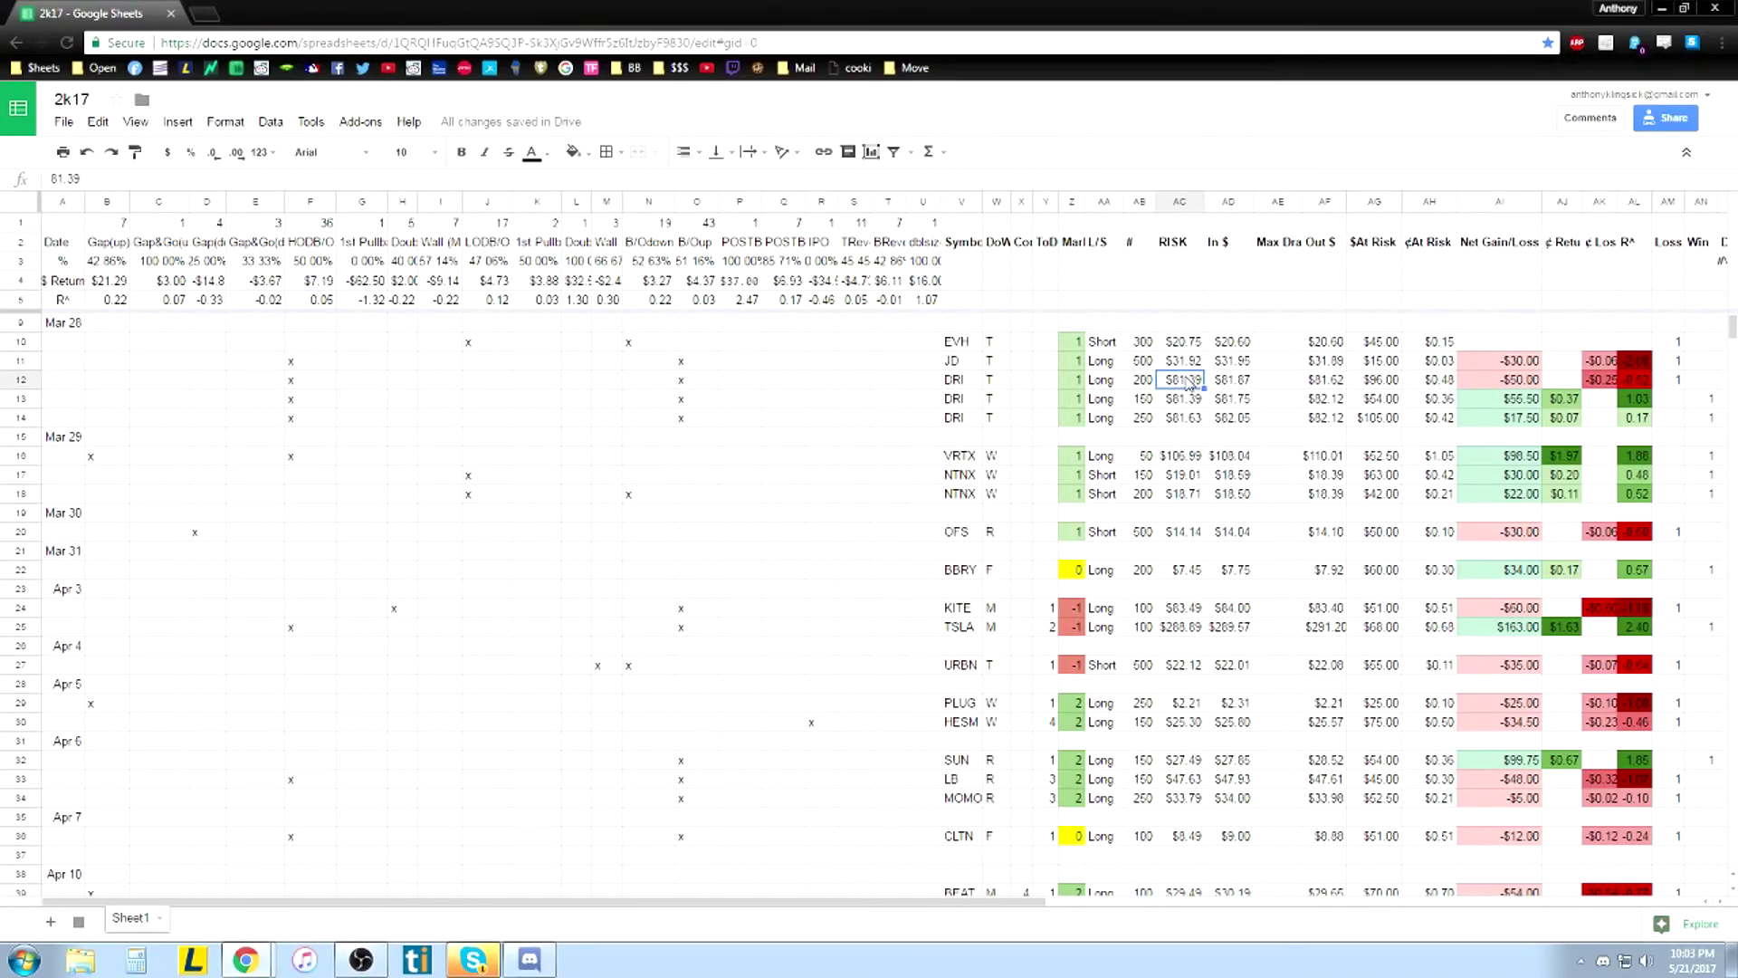
pyautogui.click(1228, 360)
pyautogui.click(1381, 379)
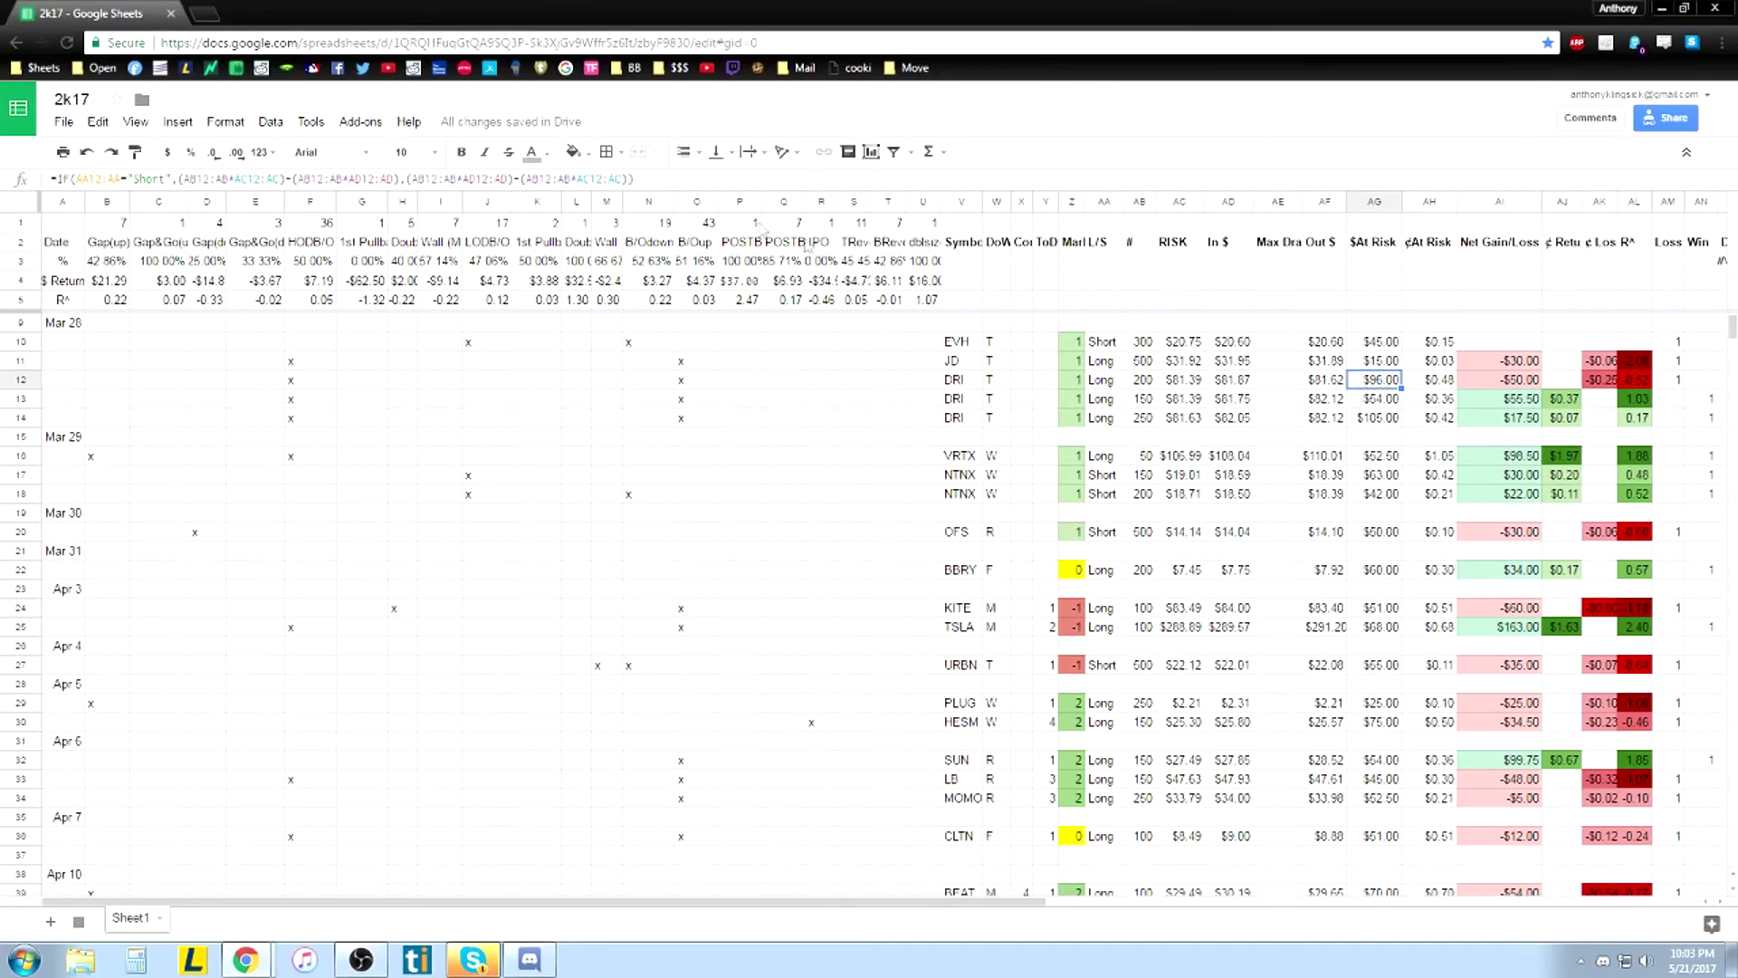
pyautogui.moveTo(638, 179); pyautogui.dragTo(47, 180)
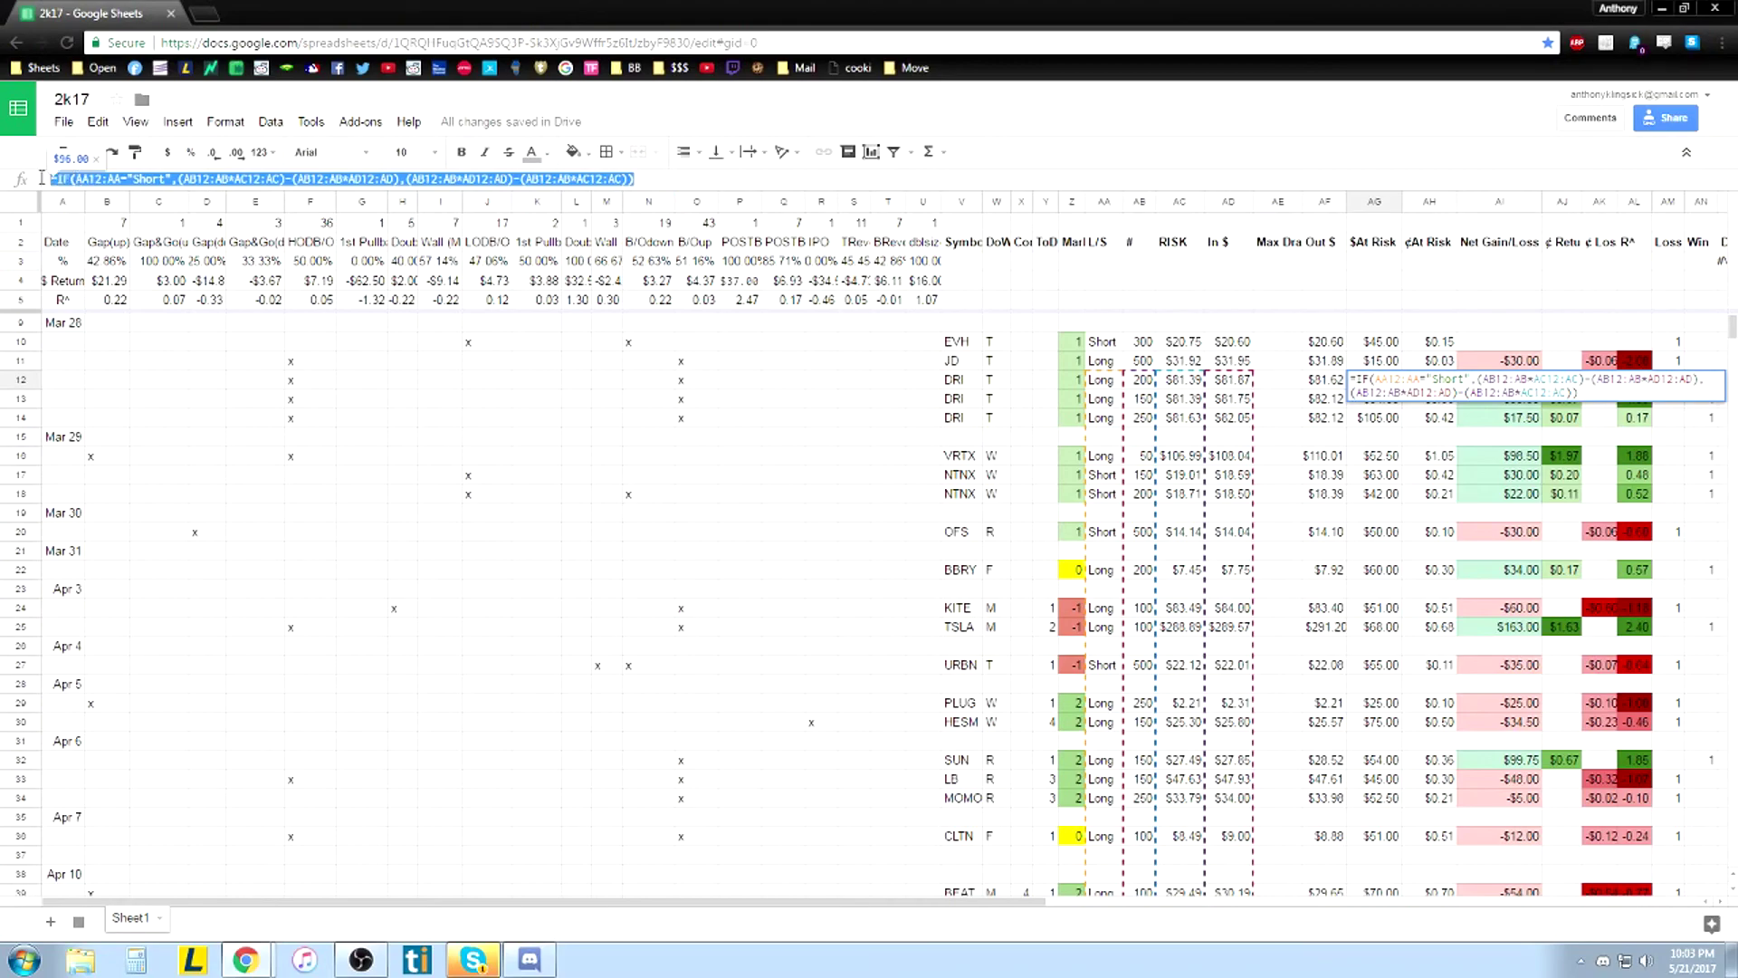
pyautogui.click(714, 180)
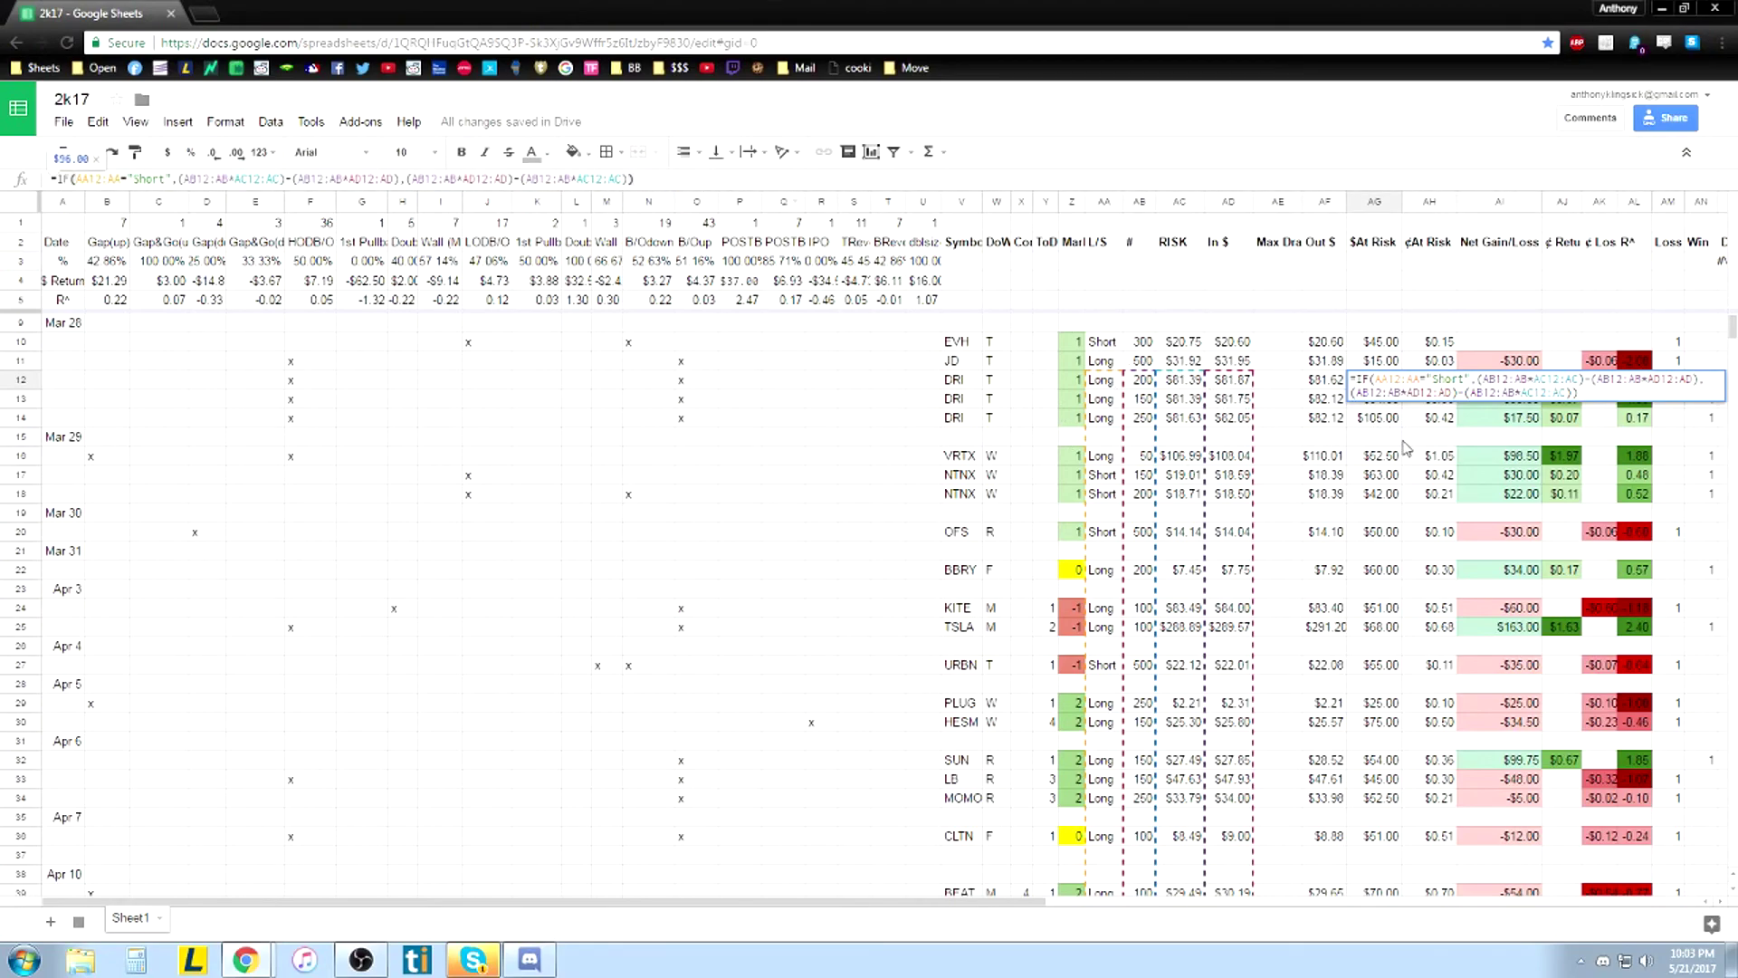
pyautogui.click(1403, 444)
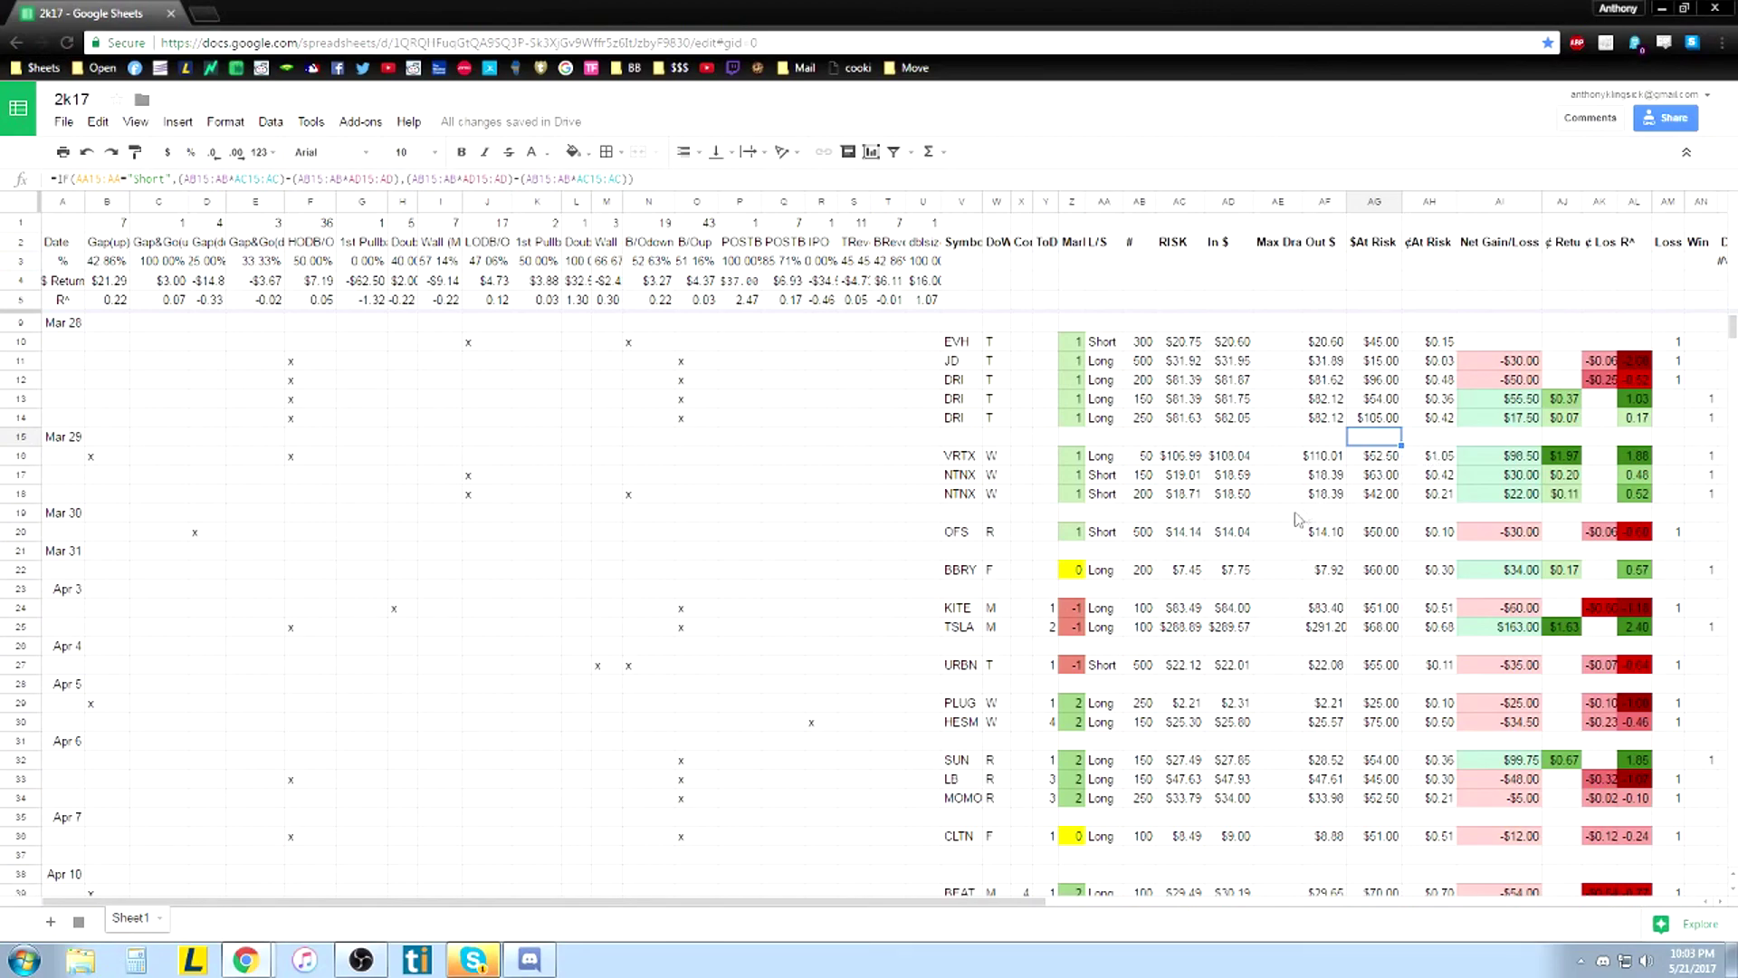